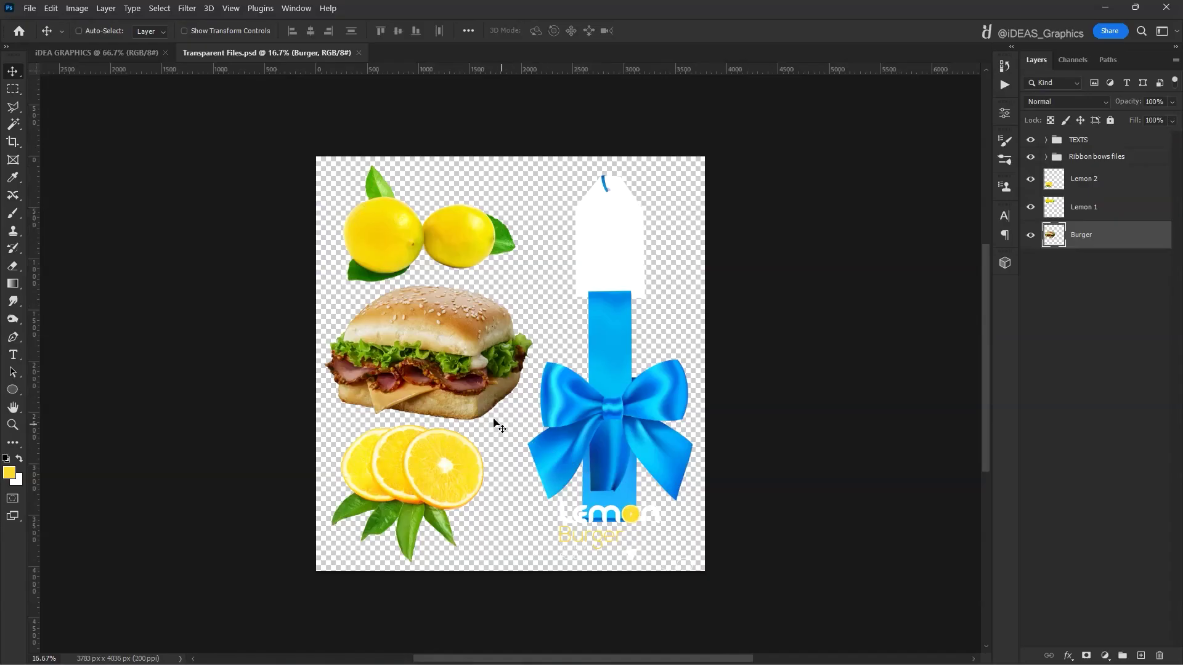
Step: Drag the burger image from Transparent Files into the iDEA GRAPHICS document as a Burger layer
{"action": "mouse_move", "coordinate": [496, 415]}
{"action": "left_mouse_down"}
{"action": "mouse_move", "coordinate": [150, 55]}
{"action": "mouse_move", "coordinate": [502, 336]}
{"action": "left_mouse_up"}
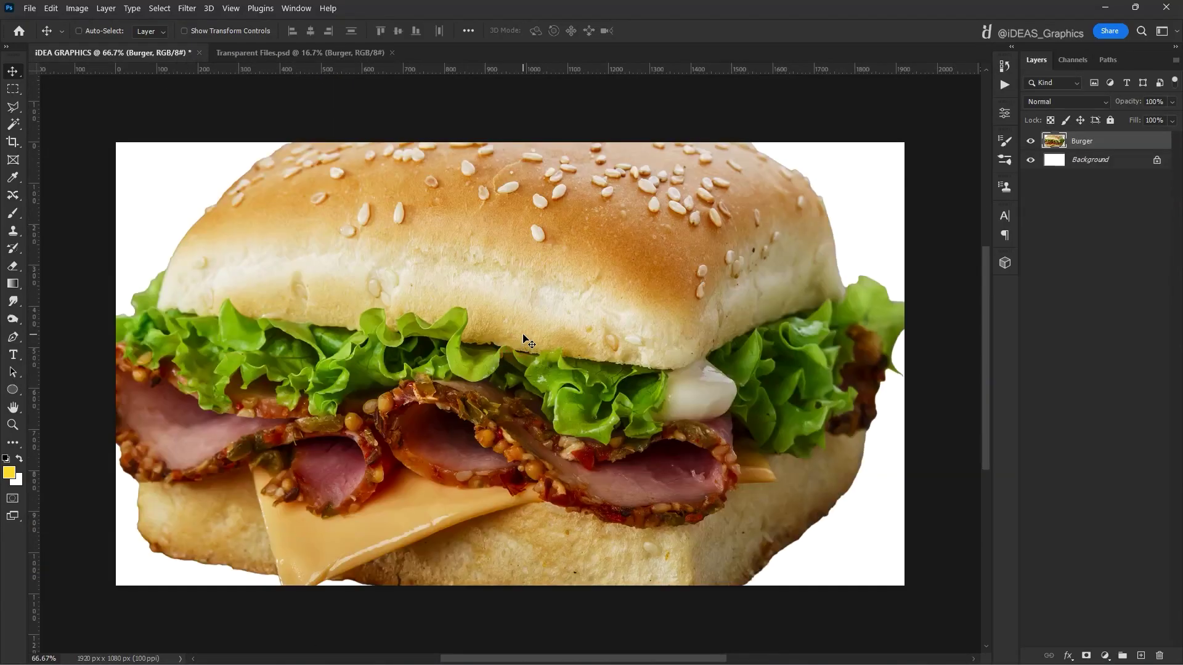
Step: Scale the burger down to about 72% so it fits the canvas
{"action": "key", "text": "ctrl+t"}
{"action": "left_click_drag", "start_coordinate": [801, 151], "coordinate": [799, 170]}
{"action": "key", "text": "Return"}
Step: Copy the top bun's right corner to a new layer and warp it up into a square corner
{"action": "key", "text": "l"}
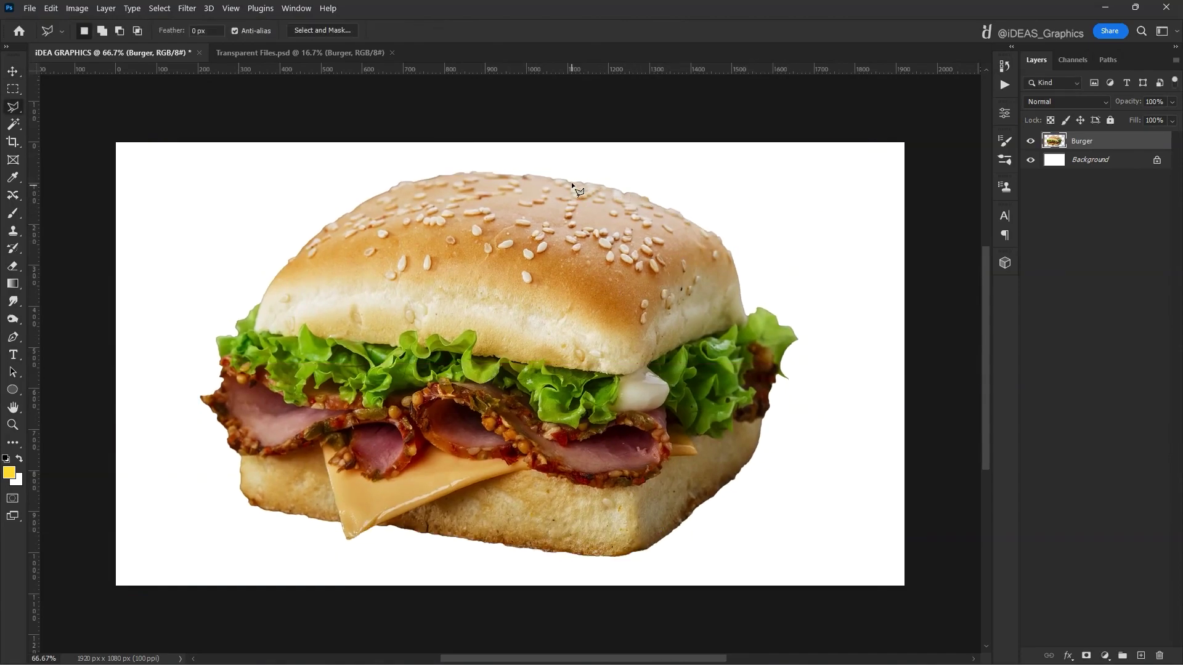
{"action": "left_click_drag", "start_coordinate": [567, 174], "coordinate": [586, 331]}
{"action": "key", "text": "ctrl+j"}
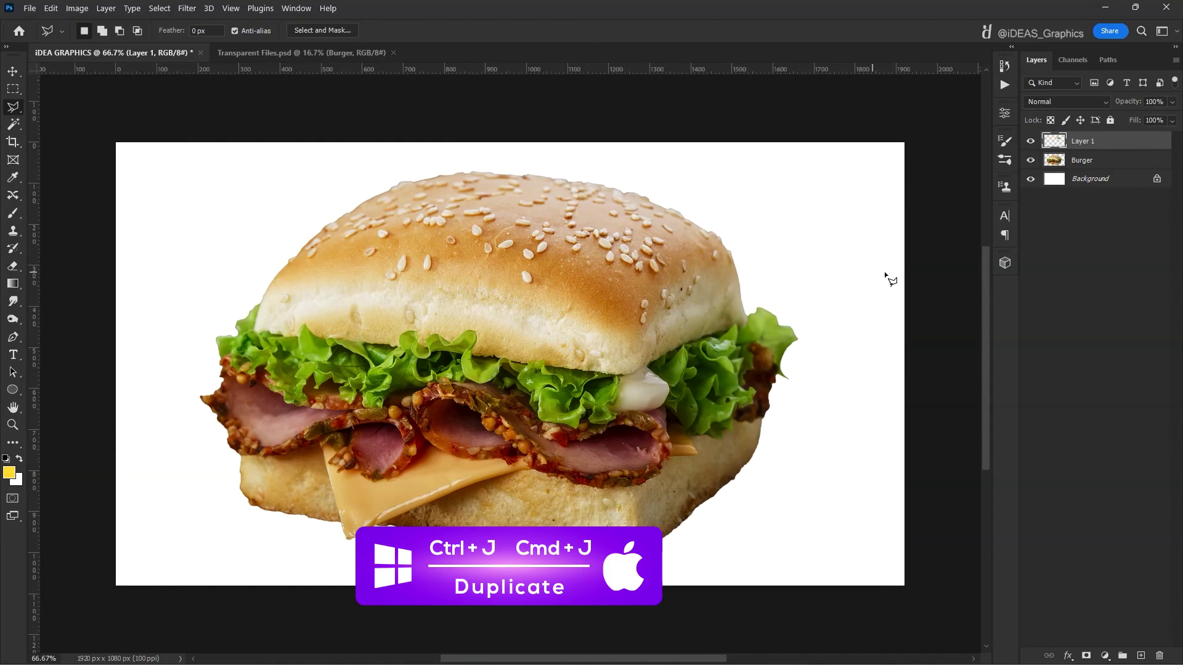
{"action": "key", "text": "ctrl+t"}
{"action": "right_click", "coordinate": [643, 249]}
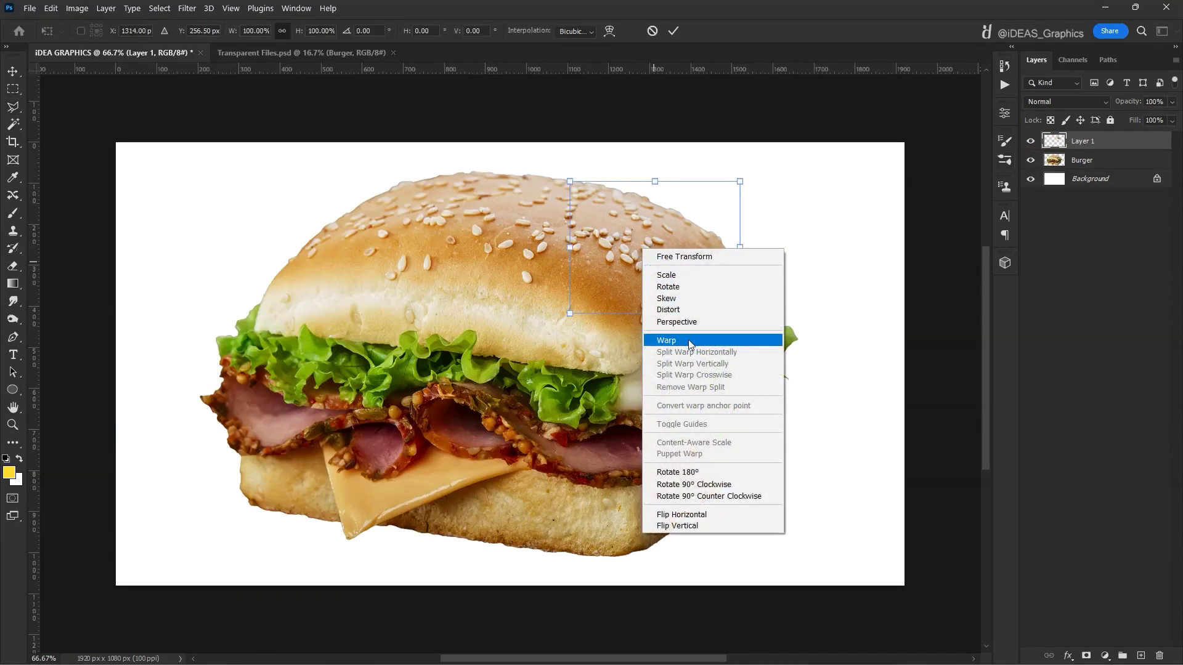
{"action": "left_click", "coordinate": [689, 340]}
{"action": "left_click_drag", "start_coordinate": [697, 275], "coordinate": [625, 257]}
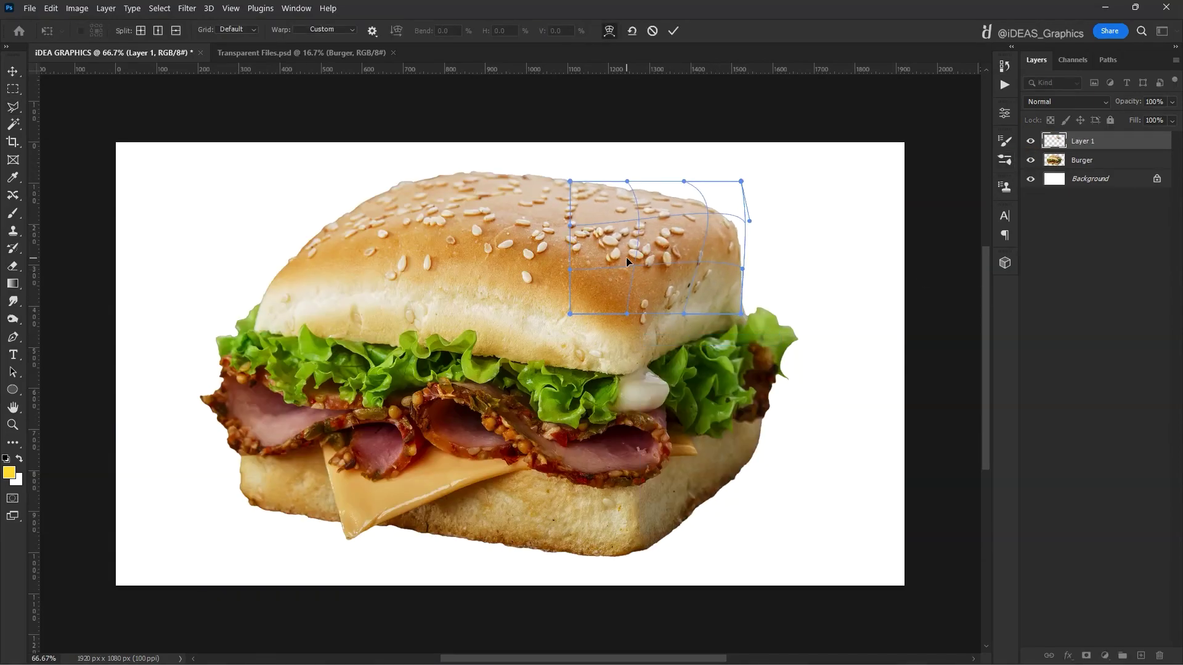
{"action": "left_click_drag", "start_coordinate": [741, 181], "coordinate": [741, 122]}
{"action": "left_click_drag", "start_coordinate": [570, 182], "coordinate": [550, 175]}
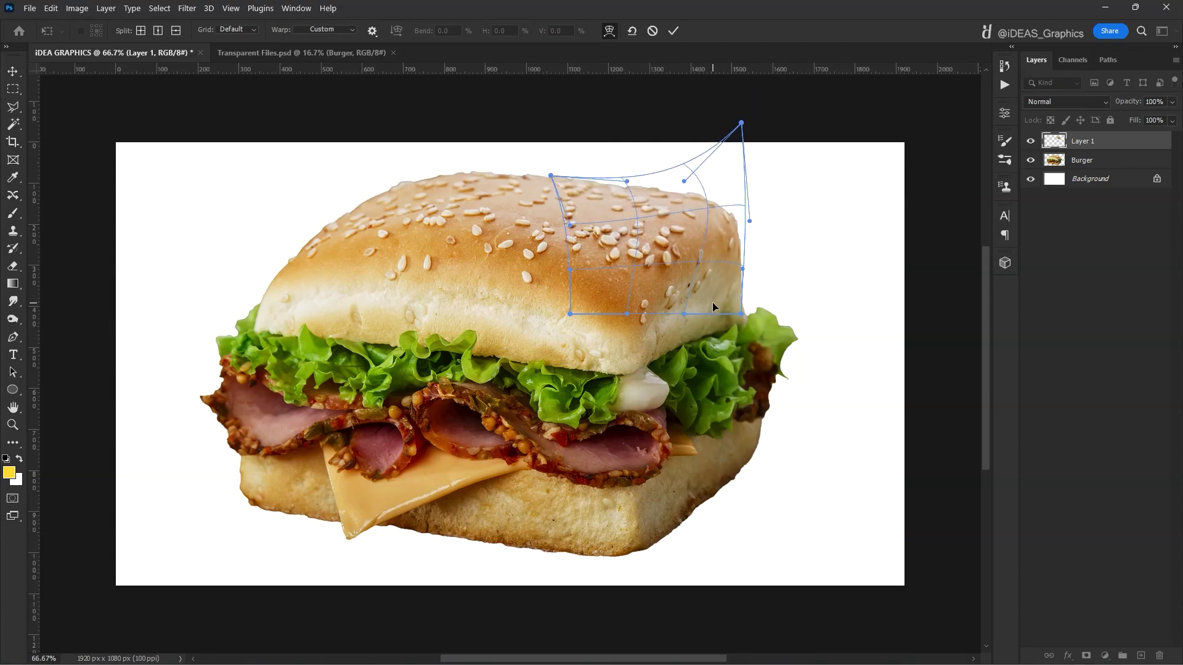
{"action": "key", "text": "Escape"}
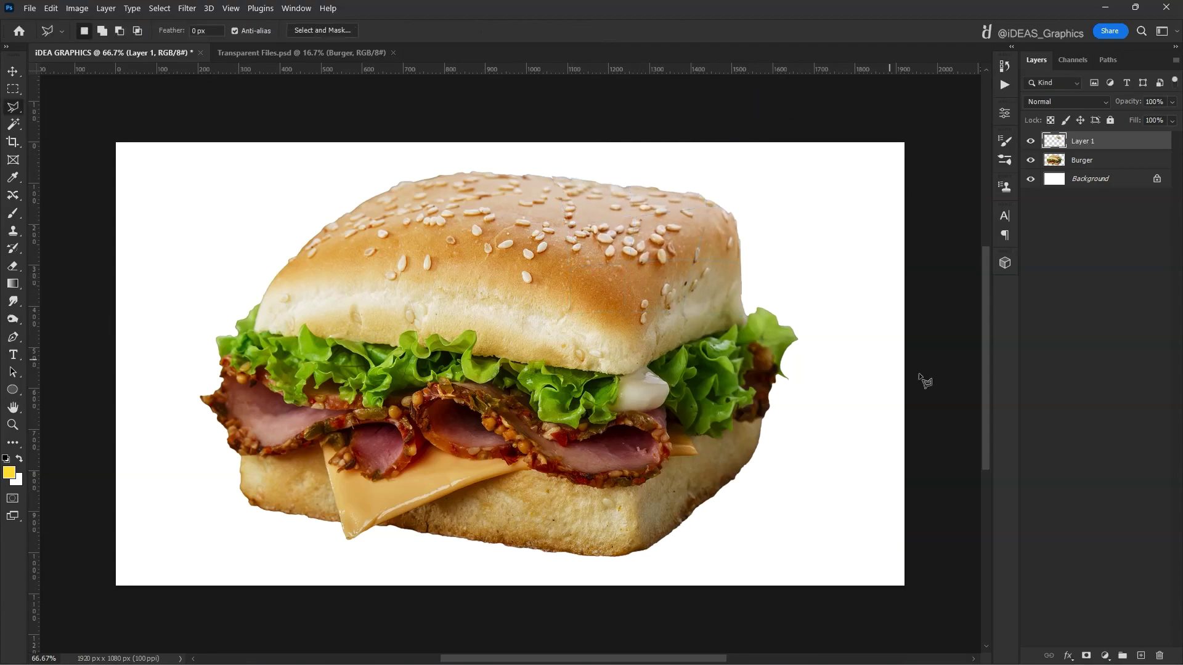
Step: Mask the warped corner layer to blend its edges, then reselect the Burger layer
{"action": "left_click", "coordinate": [1086, 655]}
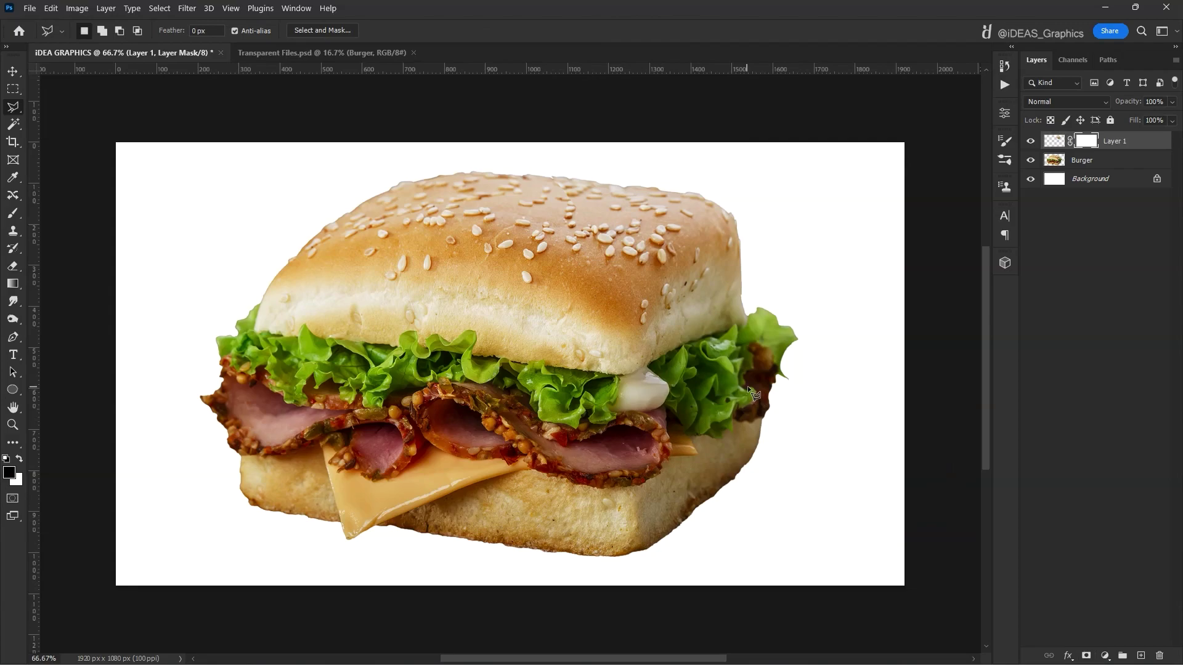
{"action": "key", "text": "b"}
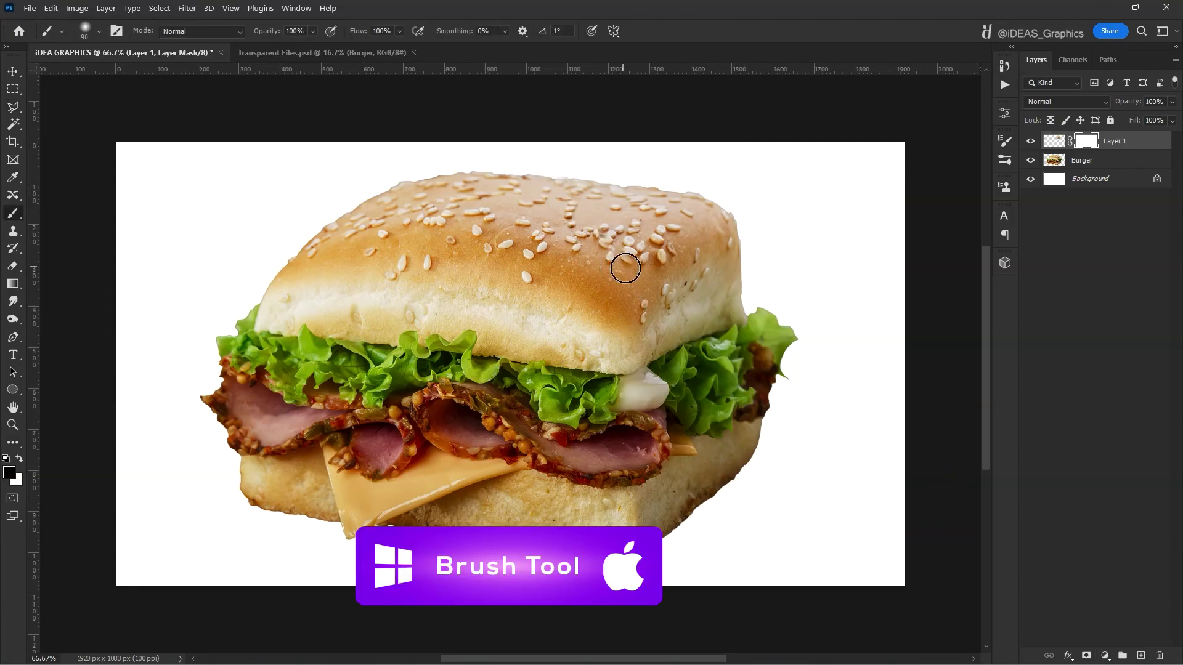
{"action": "key", "text": "v"}
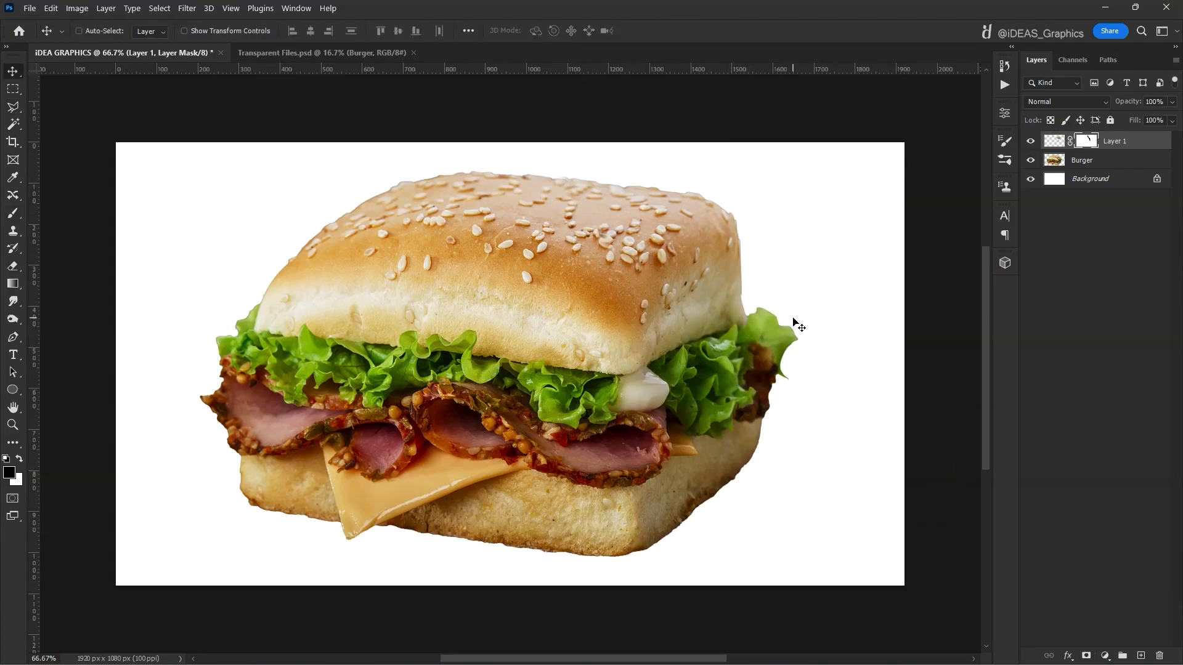
{"action": "right_click", "coordinate": [399, 305]}
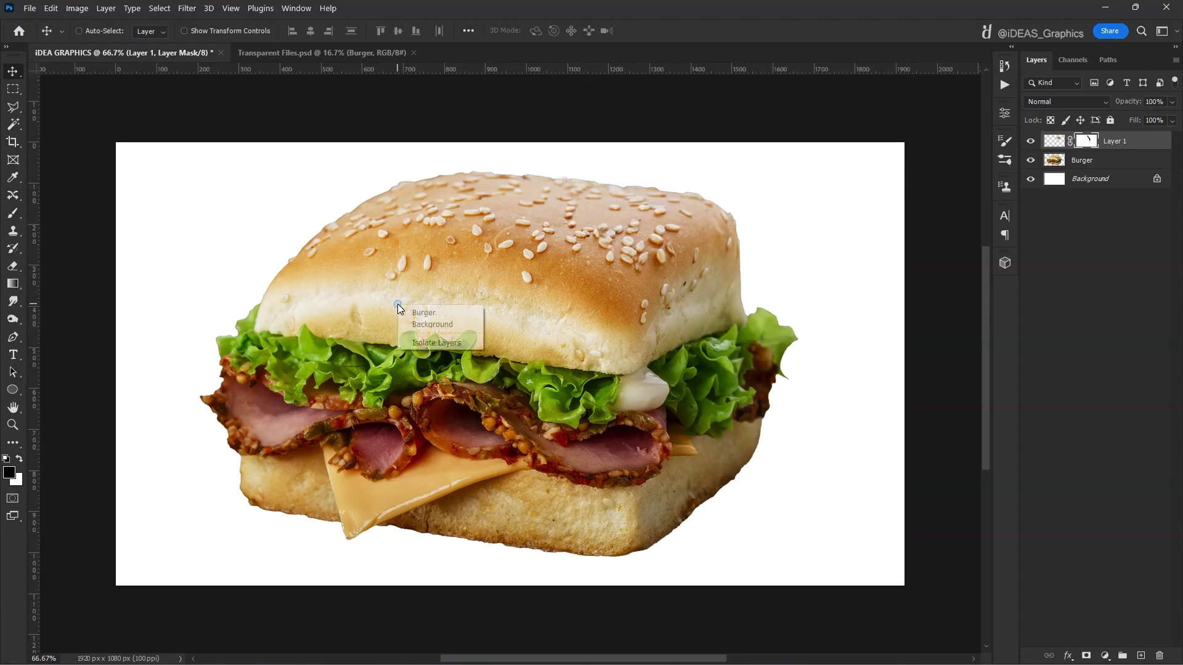
{"action": "left_click", "coordinate": [408, 313]}
{"action": "key", "text": "l"}
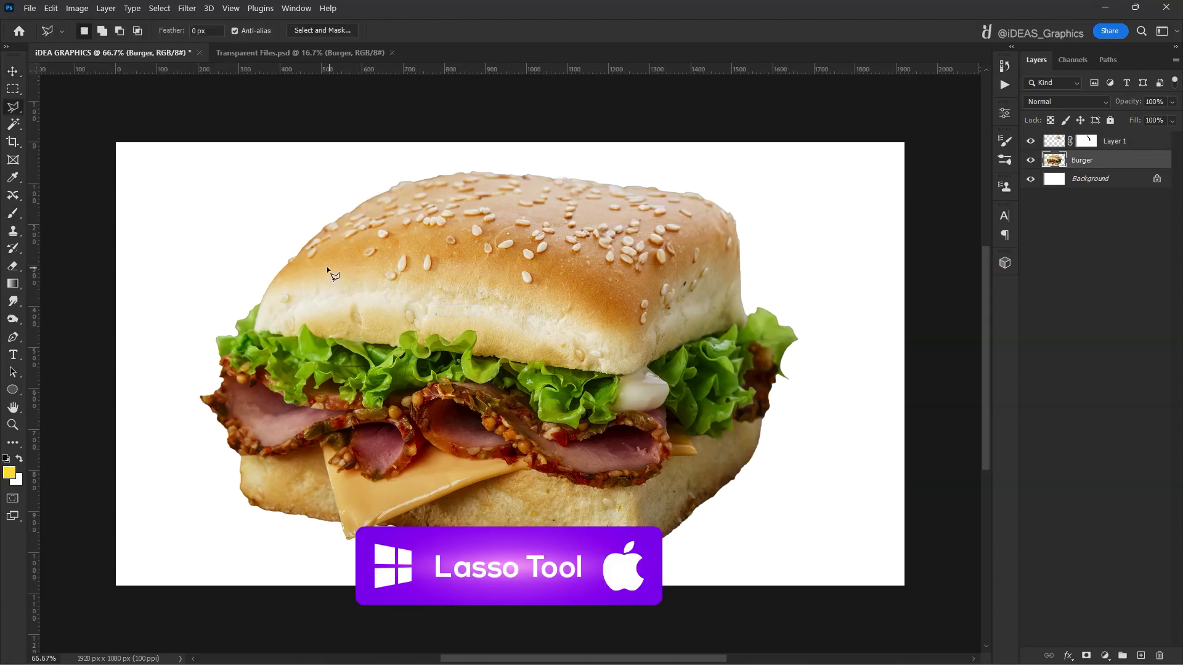
Step: Select the top-left part of the top bun with the Polygonal Lasso and copy it to a new layer
{"action": "left_click", "coordinate": [482, 209]}
{"action": "left_click", "coordinate": [449, 322]}
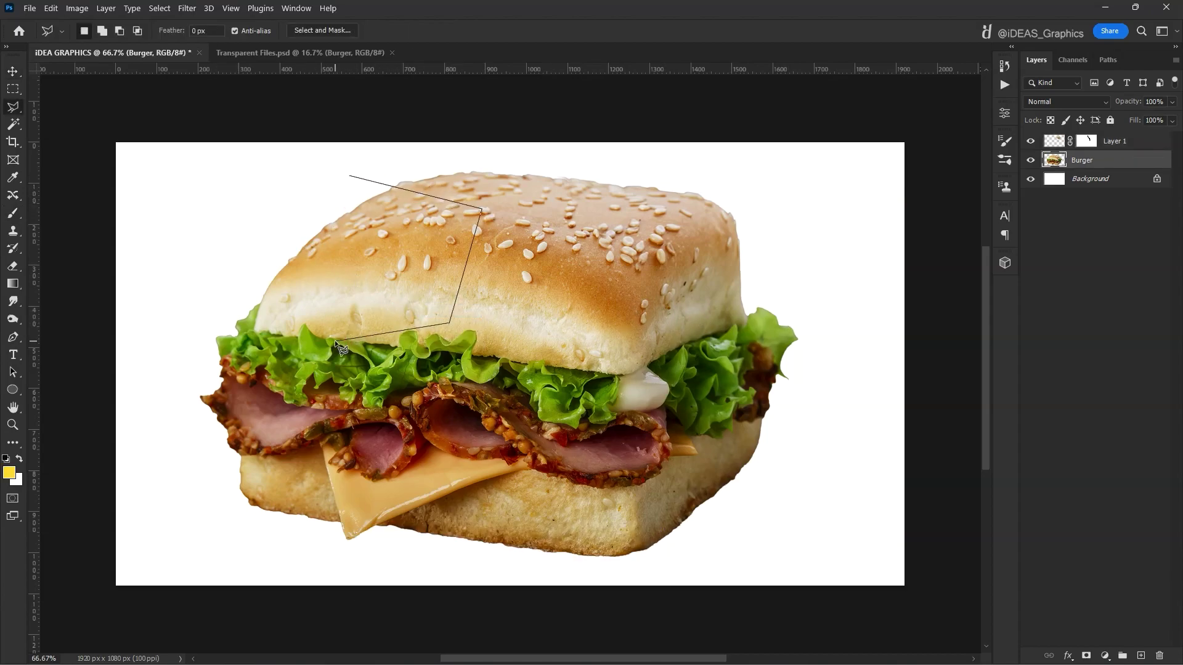
{"action": "left_click", "coordinate": [349, 340]}
{"action": "left_click", "coordinate": [219, 309]}
{"action": "left_click", "coordinate": [211, 239]}
{"action": "key", "text": "ctrl+j"}
Step: Warp the copied top-left bun outward so the bun's left side looks square
{"action": "key", "text": "ctrl+t"}
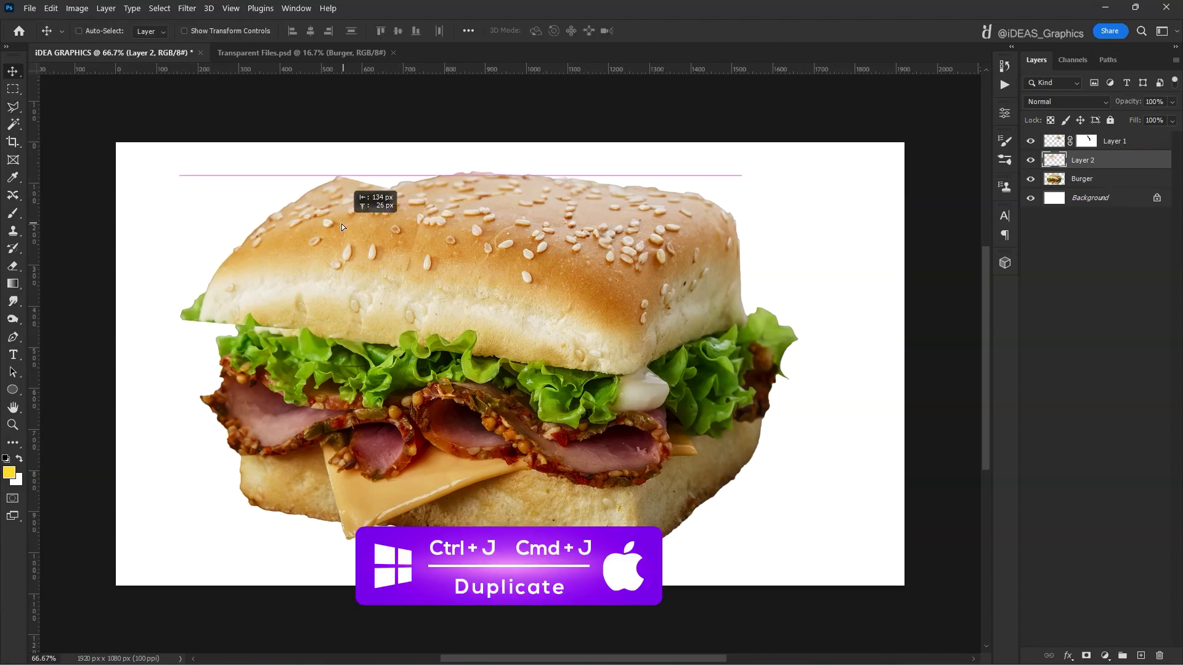
{"action": "right_click", "coordinate": [359, 257]}
{"action": "left_click", "coordinate": [401, 349]}
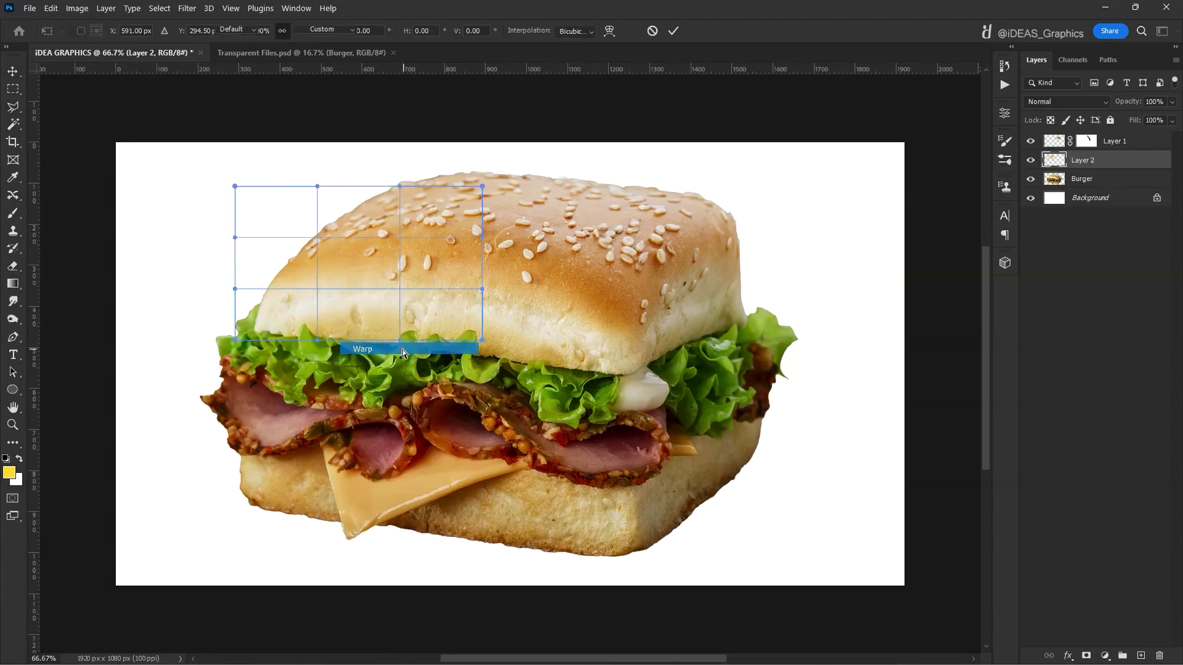
{"action": "left_click_drag", "start_coordinate": [325, 265], "coordinate": [272, 240]}
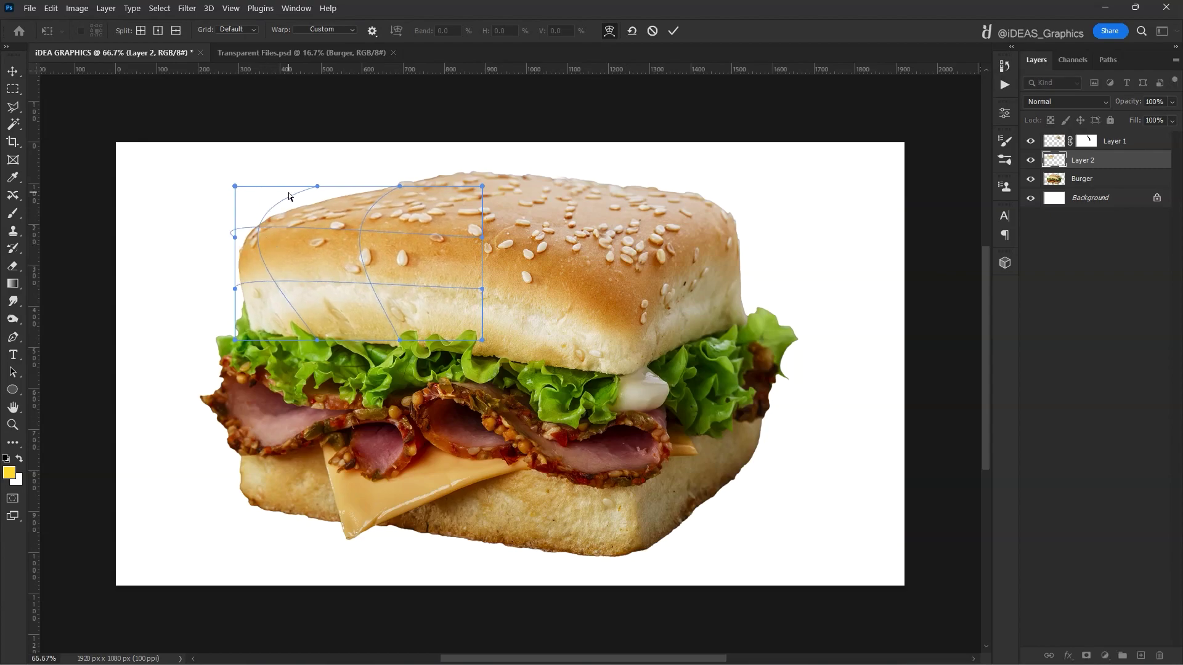
{"action": "left_click_drag", "start_coordinate": [317, 186], "coordinate": [320, 195]}
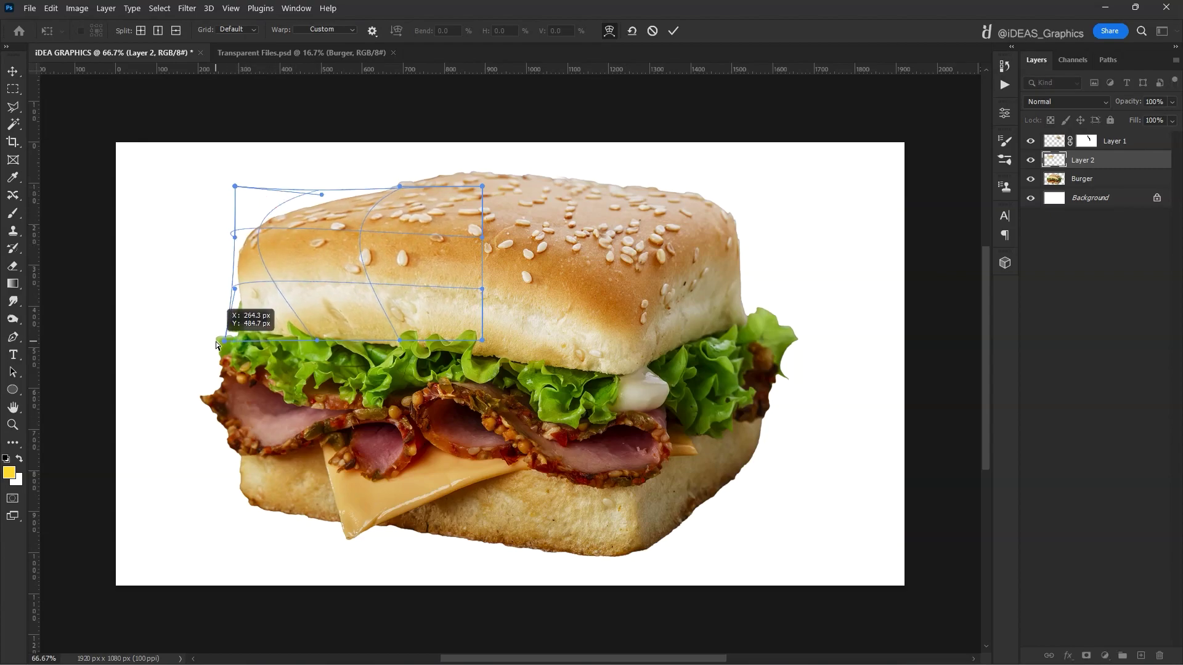
{"action": "key", "text": "Return"}
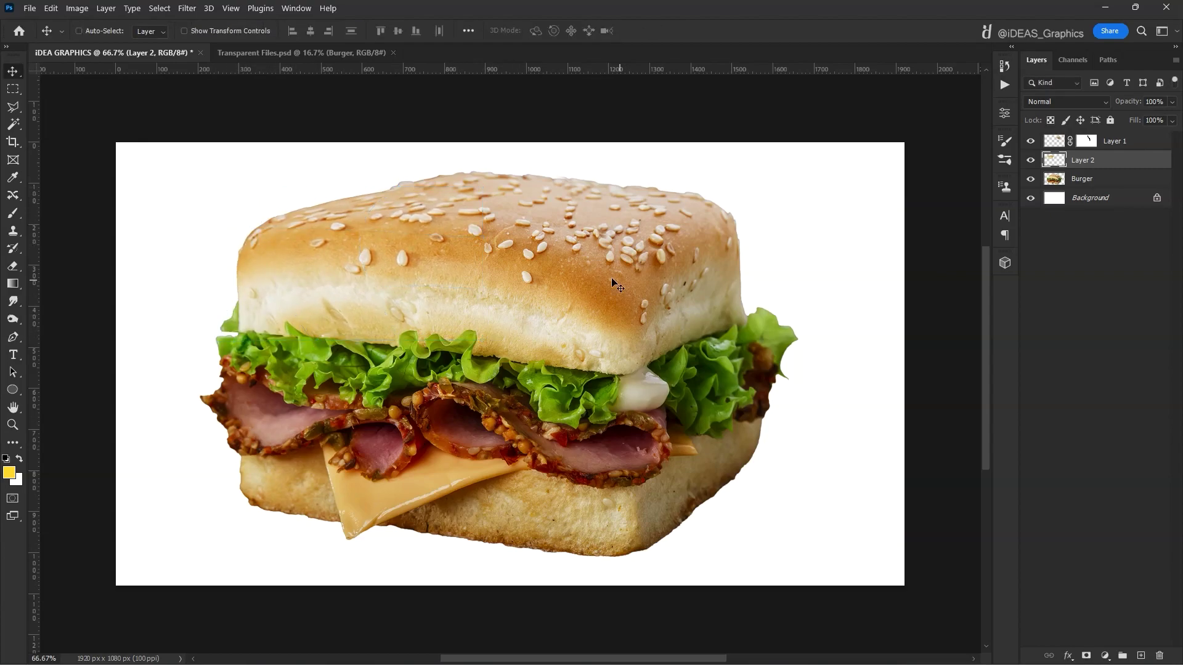
{"action": "key", "text": "ctrl+j"}
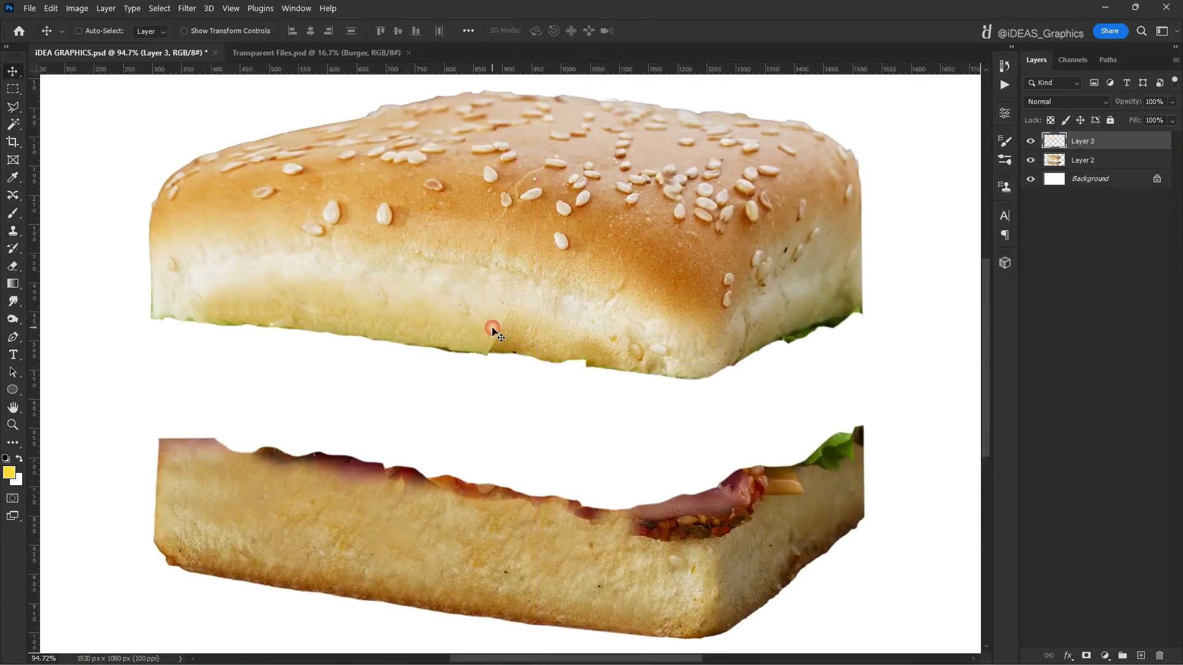
Step: Mask Layer 3 with a black brush, duplicate it, and stamp the visible layers into one merged layer
{"action": "left_click", "coordinate": [1086, 656]}
{"action": "key", "text": "b"}
{"action": "key", "text": "d"}
{"action": "key", "text": "v"}
{"action": "key", "text": "ctrl+j"}
{"action": "key", "text": "ctrl+j"}
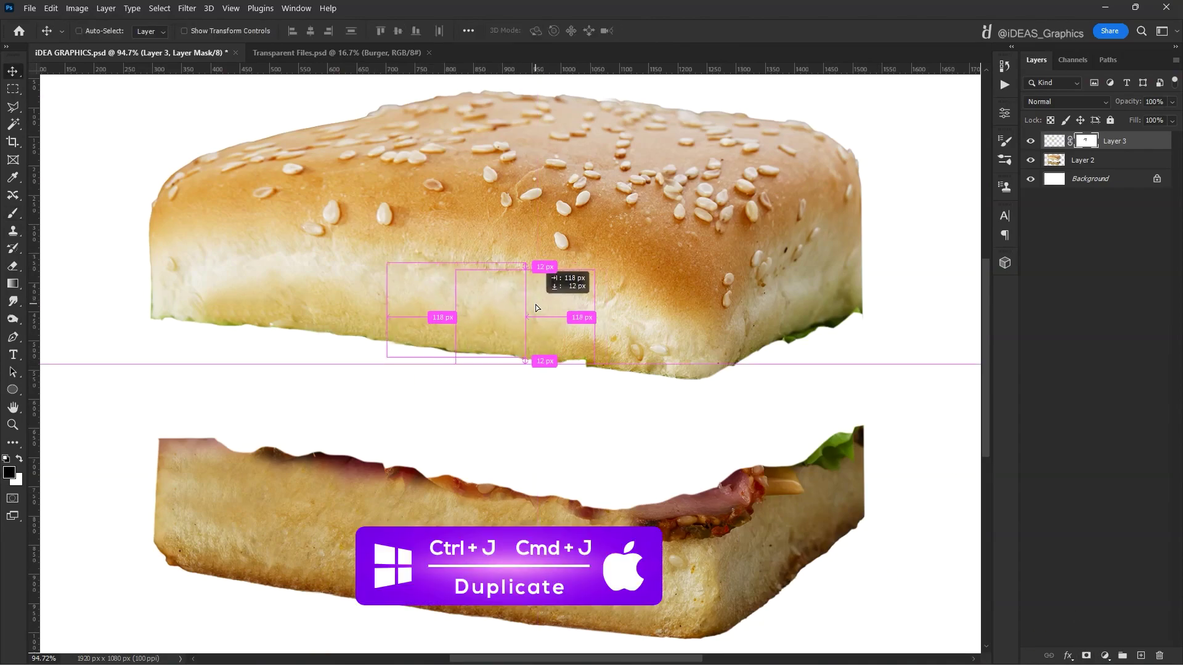
{"action": "key", "text": "ctrl+shift+e"}
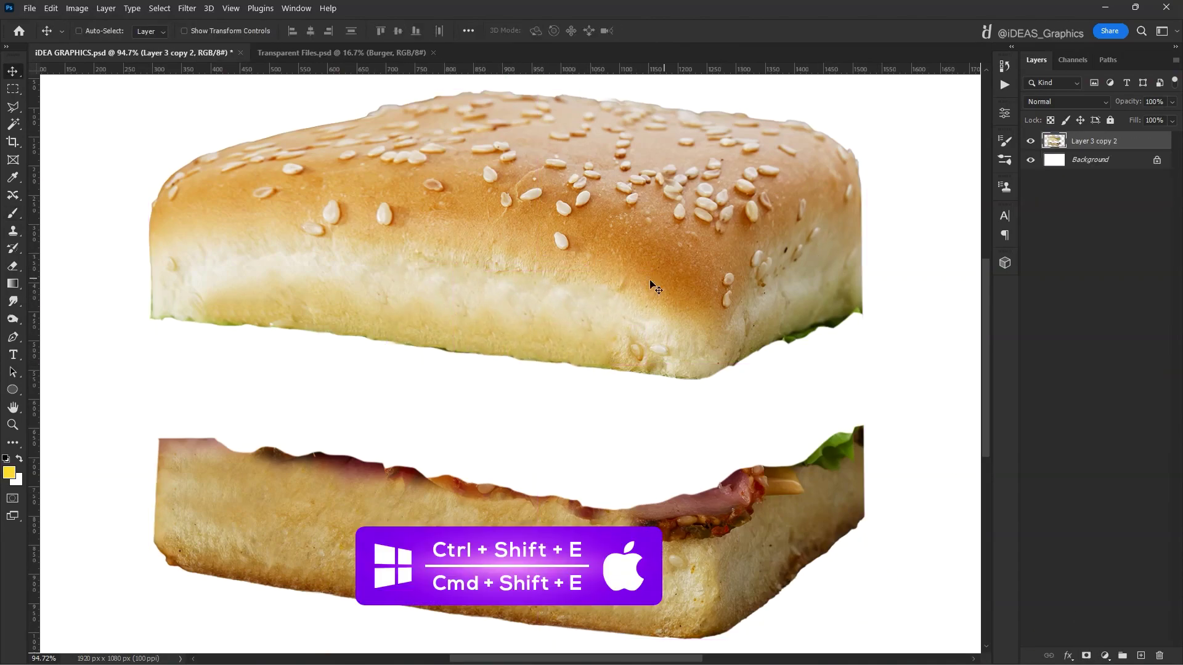
Step: Copy a bun patch to a new layer and rotate it into place under the top bun
{"action": "key", "text": "s"}
{"action": "key", "text": "l"}
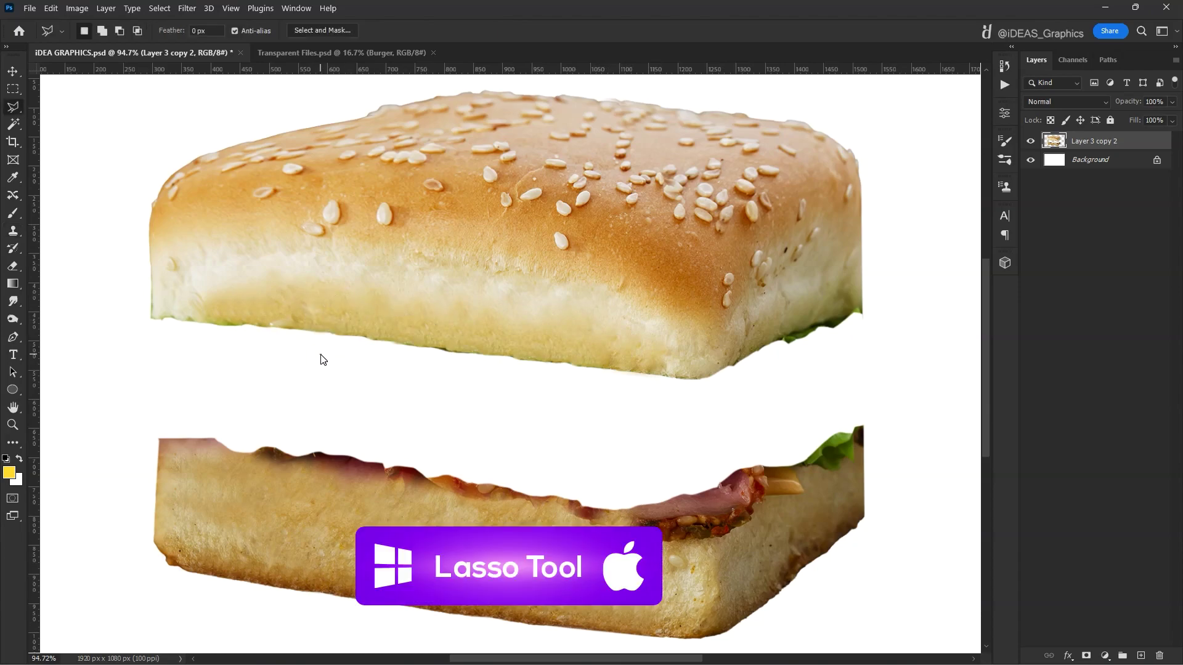
{"action": "key", "text": "ctrl+j"}
{"action": "mouse_move", "coordinate": [320, 345]}
{"action": "left_mouse_down"}
{"action": "mouse_move", "coordinate": [326, 281]}
{"action": "mouse_move", "coordinate": [368, 246]}
{"action": "left_mouse_up"}
{"action": "key", "text": "ctrl+t"}
{"action": "key", "text": "Return"}
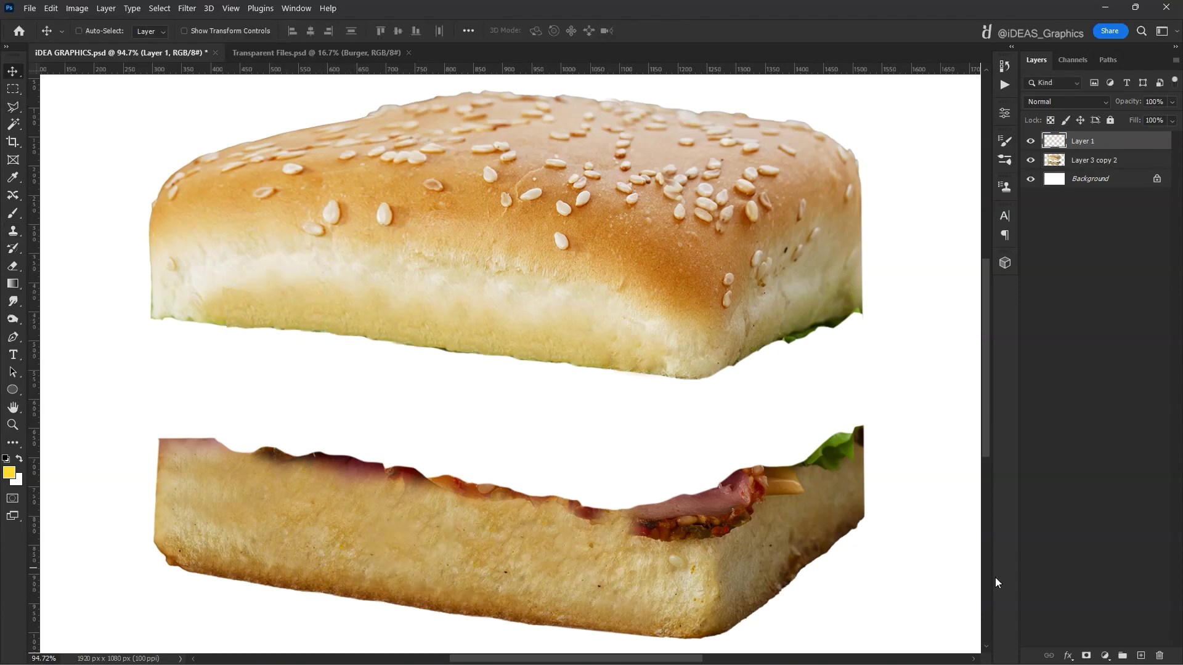
Step: Outline the top bun with the Polygonal Lasso and copy it to a new layer
{"action": "key", "text": "ctrl+shift+e"}
{"action": "key", "text": "ctrl+0"}
{"action": "key", "text": "l"}
{"action": "left_click", "coordinate": [181, 212]}
{"action": "left_click", "coordinate": [688, 245]}
{"action": "left_click", "coordinate": [569, 403]}
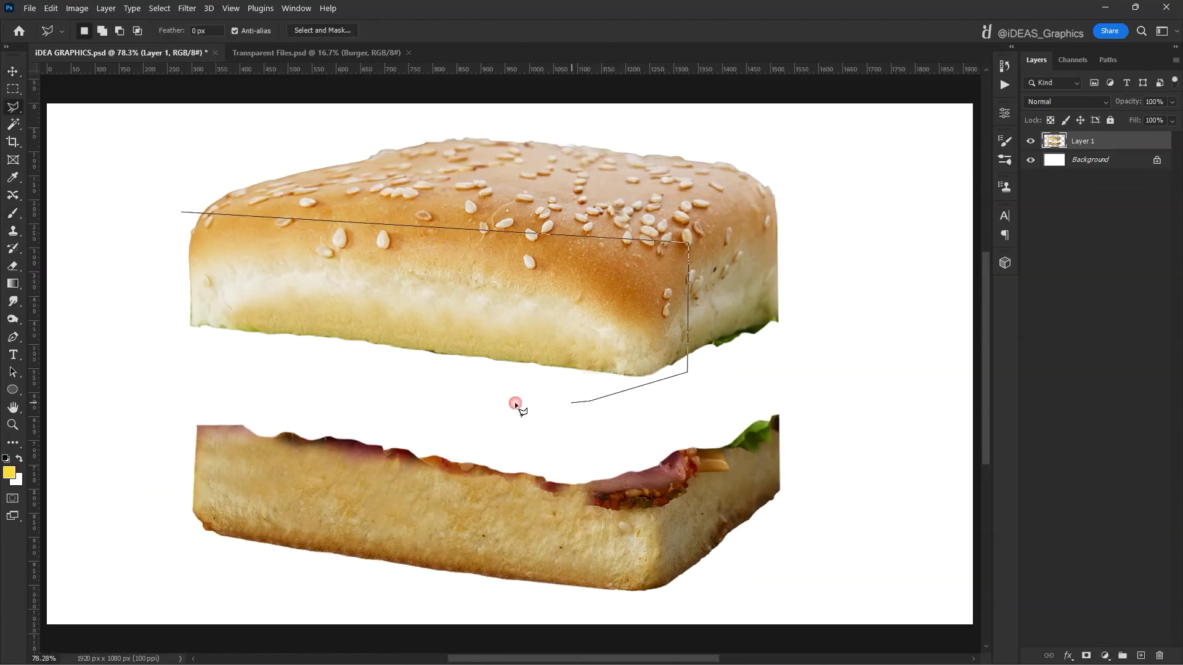
{"action": "double_click", "coordinate": [212, 344]}
{"action": "key", "text": "ctrl+j"}
Step: Move the bun copy down over the bottom bun, skewing and resizing it to fit
{"action": "key", "text": "v"}
{"action": "left_click_drag", "start_coordinate": [436, 216], "coordinate": [437, 433]}
{"action": "key", "text": "ctrl+t"}
{"action": "left_click_drag", "start_coordinate": [189, 505], "coordinate": [189, 492]}
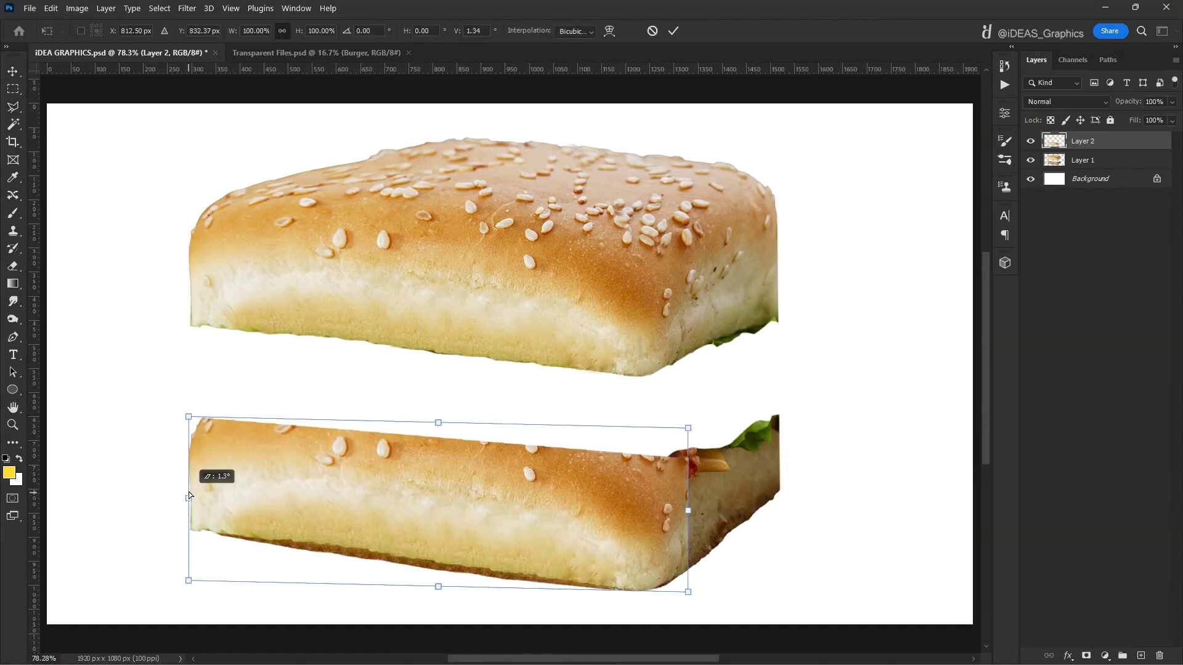
{"action": "left_click_drag", "start_coordinate": [438, 591], "coordinate": [435, 581]}
{"action": "key", "text": "Return"}
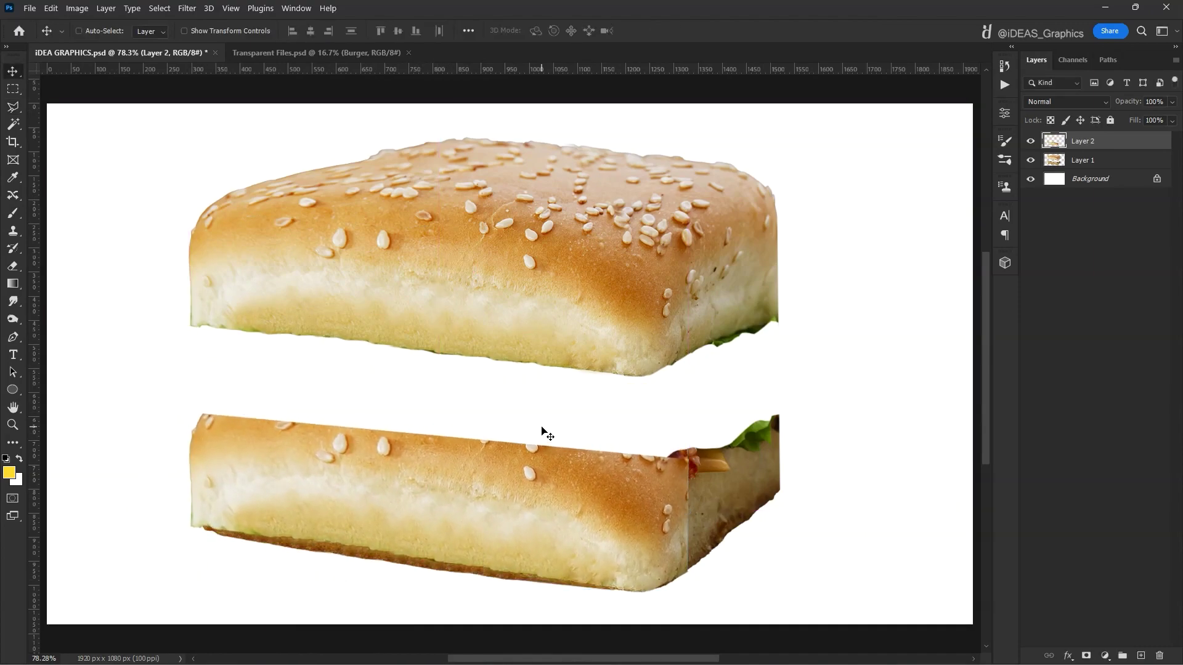
Step: Mask the bun copy and brush away the bottom bun's dark lower edge, then reselect Layer 1
{"action": "left_click", "coordinate": [1084, 655]}
{"action": "key", "text": "b"}
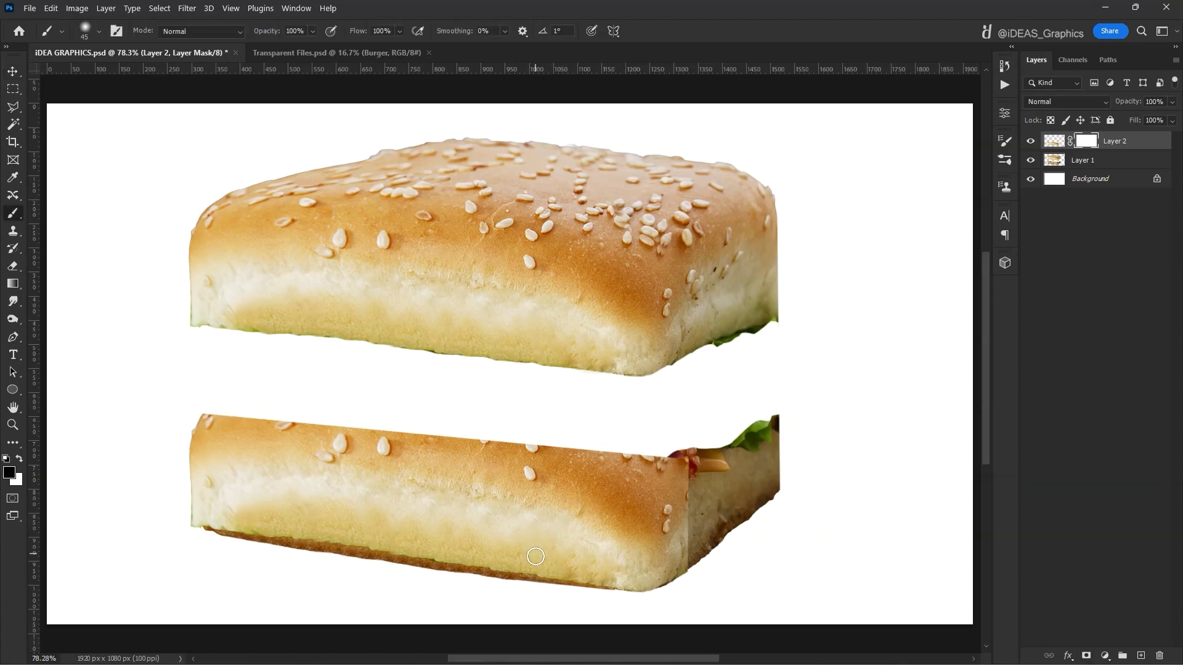
{"action": "key", "text": "bracketright"}
{"action": "key", "text": "bracketright"}
{"action": "left_click", "coordinate": [312, 31]}
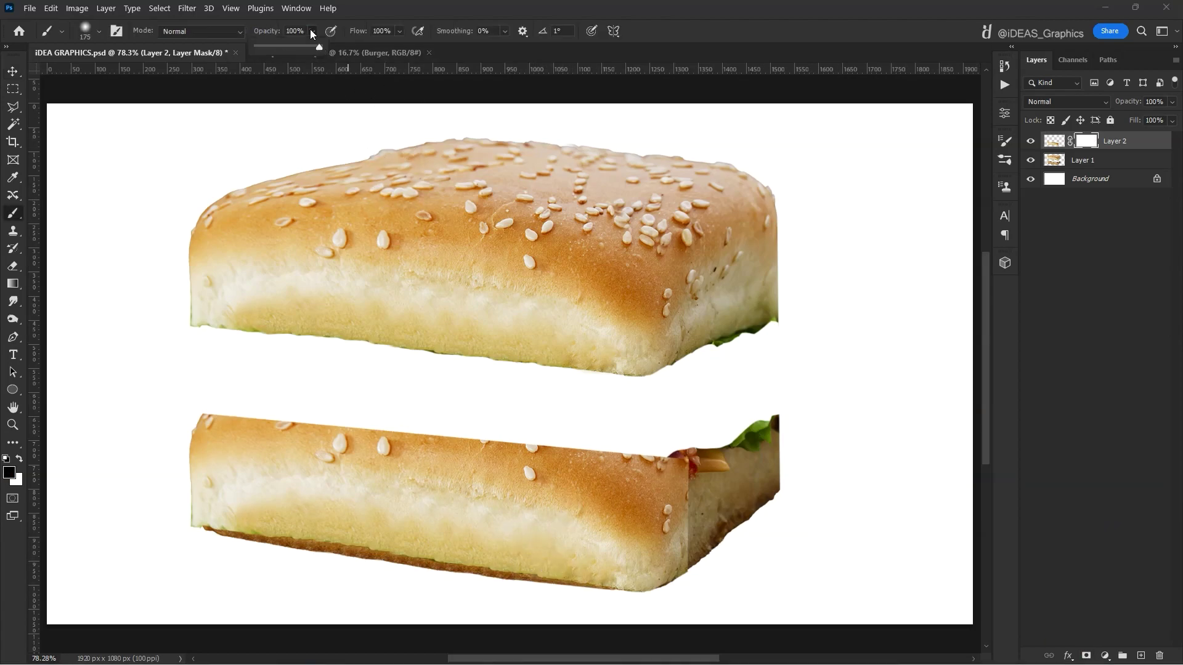
{"action": "key", "text": "bracketright"}
{"action": "left_click_drag", "start_coordinate": [179, 527], "coordinate": [720, 592]}
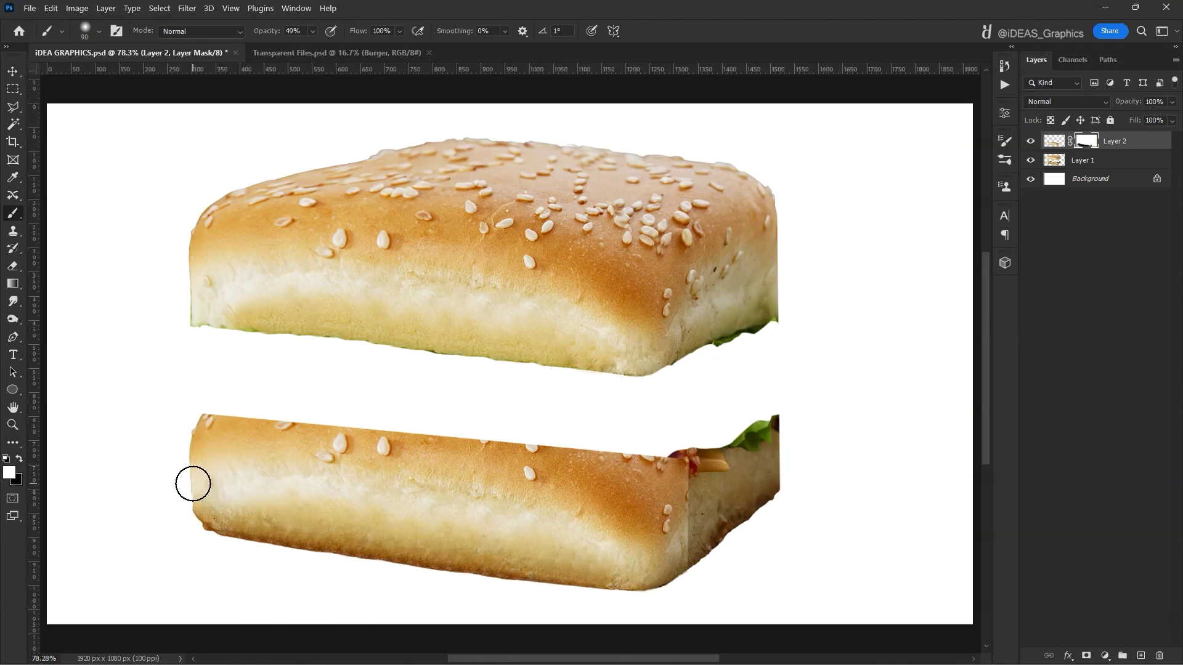
{"action": "key", "text": "v"}
{"action": "left_click", "coordinate": [724, 277], "text": "ctrl"}
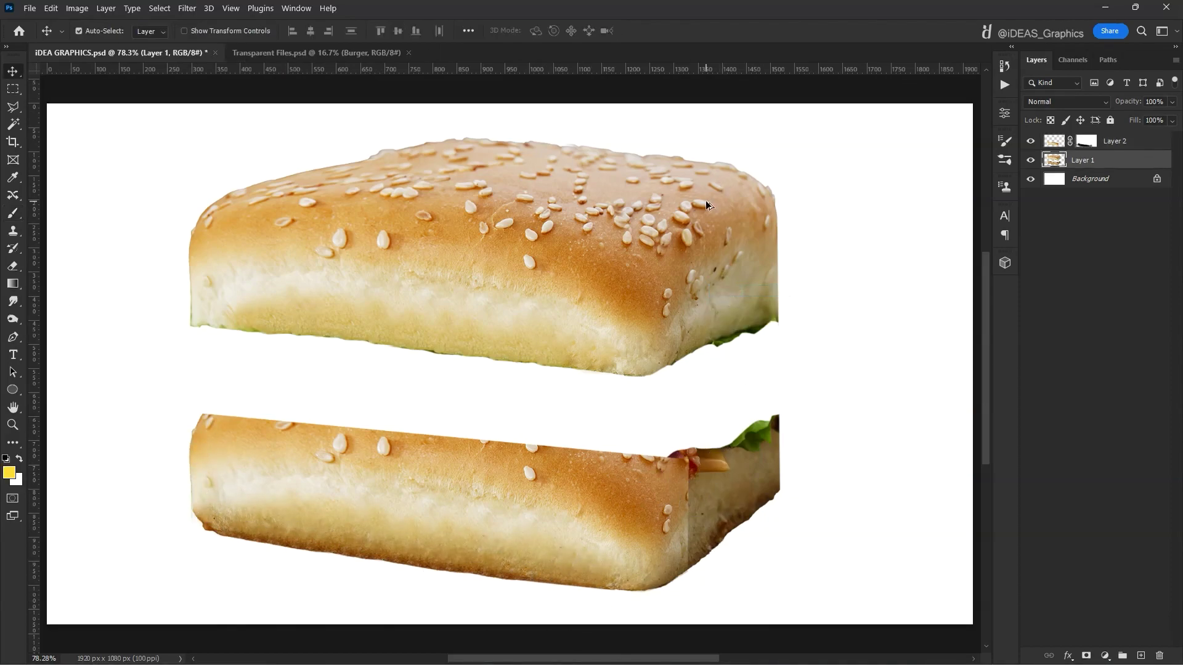
{"action": "scroll", "coordinate": [706, 205], "scroll_direction": "up", "scroll_amount": 2}
Step: Clone away the top bun's right-end blemishes with the Clone Stamp at 74% opacity
{"action": "key", "text": "s"}
{"action": "scroll", "coordinate": [700, 308], "scroll_direction": "up", "scroll_amount": 2}
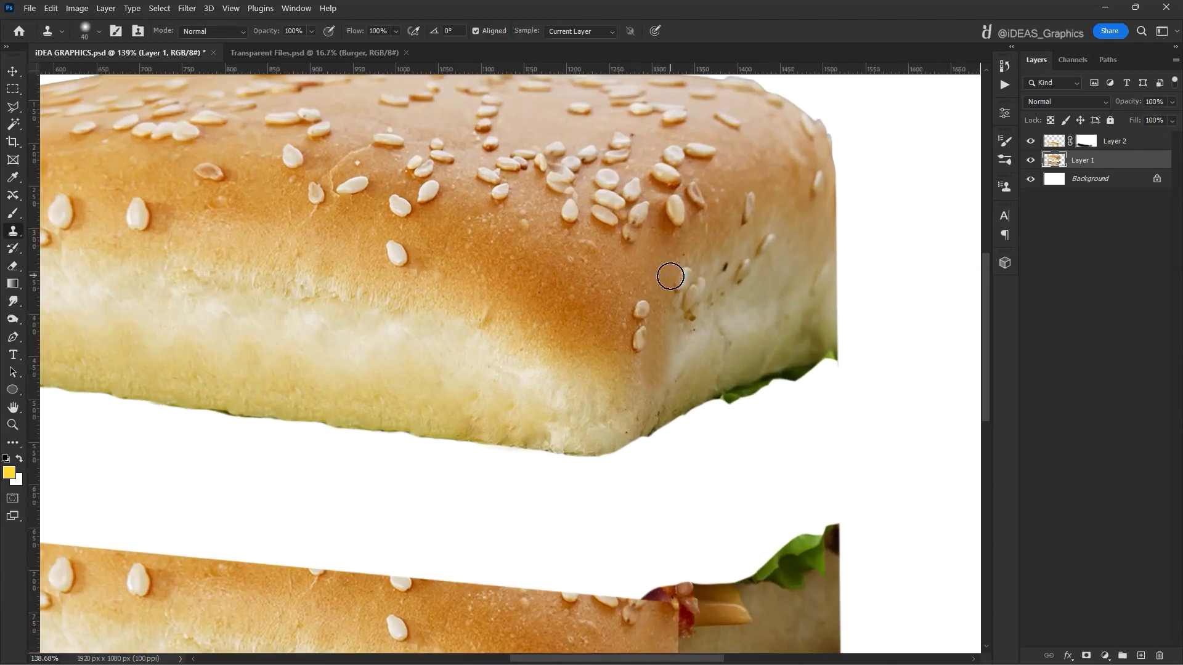
{"action": "left_click", "coordinate": [311, 30]}
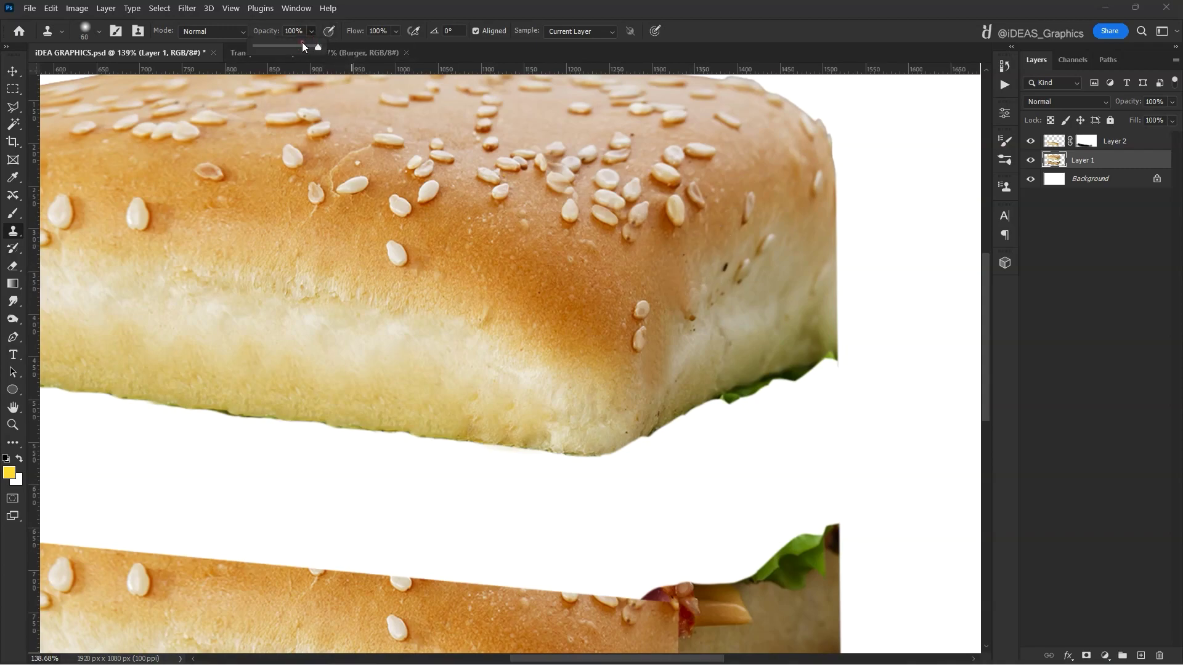
{"action": "left_click", "coordinate": [706, 253], "text": "alt"}
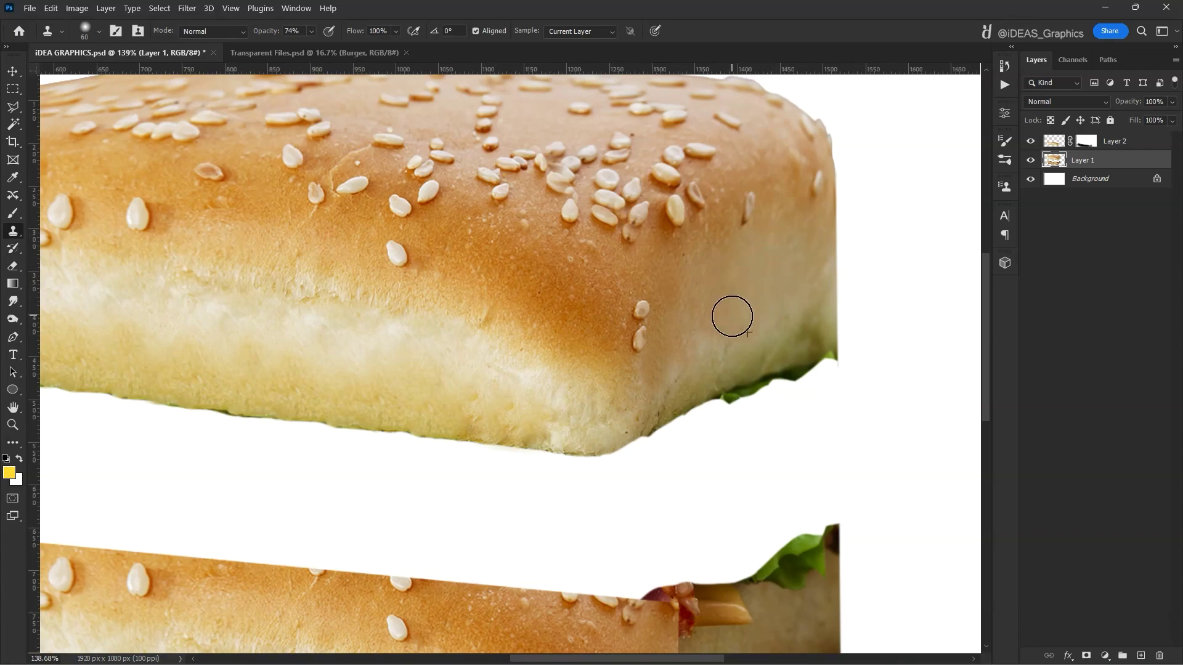
{"action": "scroll", "coordinate": [752, 338], "scroll_direction": "down", "scroll_amount": 2}
Step: Select the stray lettuce, feather the selection and delete it
{"action": "key", "text": "l"}
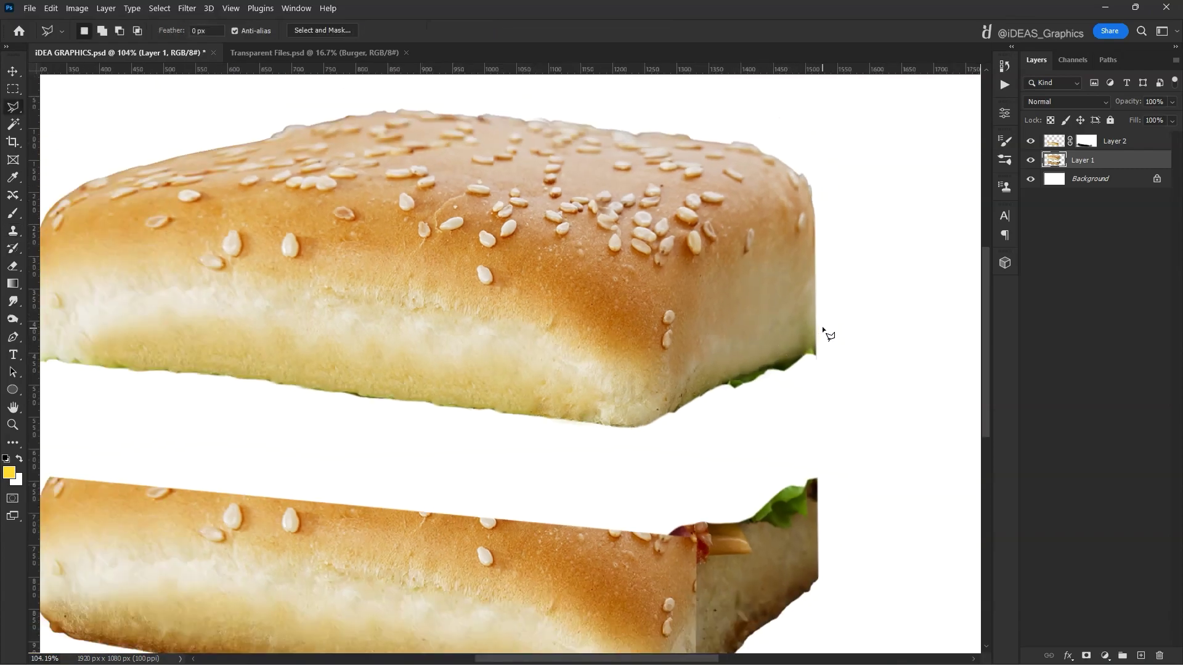
{"action": "right_click", "coordinate": [819, 335]}
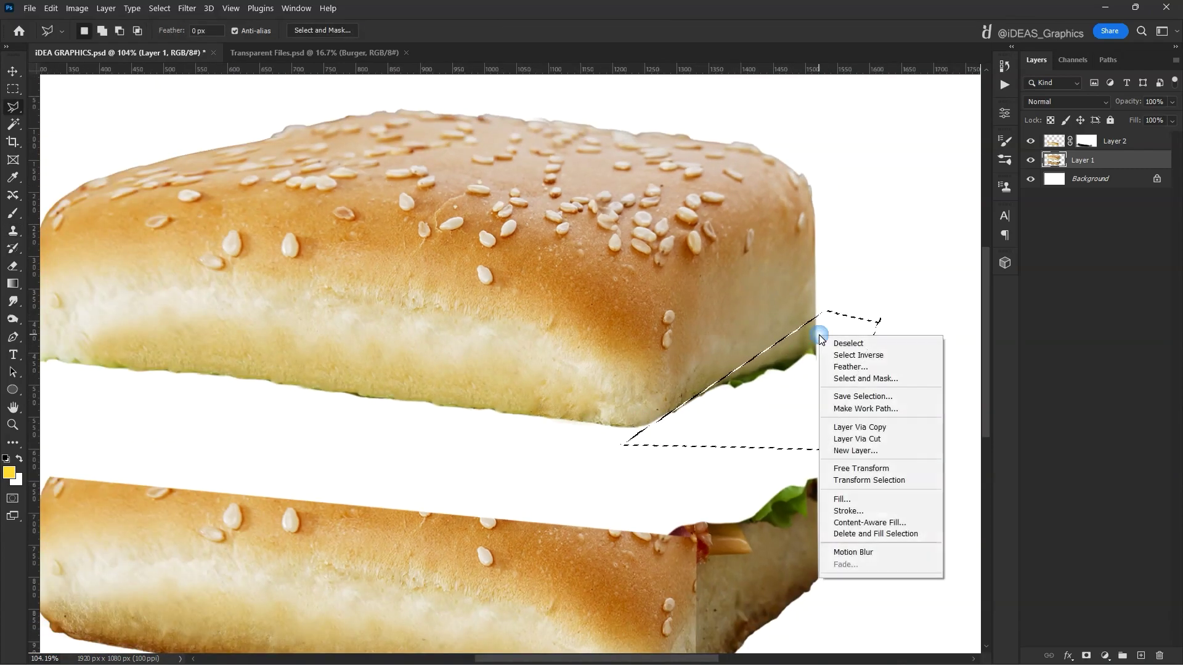
{"action": "left_click", "coordinate": [836, 367]}
{"action": "key", "text": "Return"}
{"action": "key", "text": "Delete"}
{"action": "key", "text": "ctrl+d"}
Step: Trace the top bun's ragged right edge with a Pen path to cut it out cleanly
{"action": "key", "text": "p"}
{"action": "scroll", "coordinate": [815, 299], "scroll_direction": "up", "scroll_amount": 3}
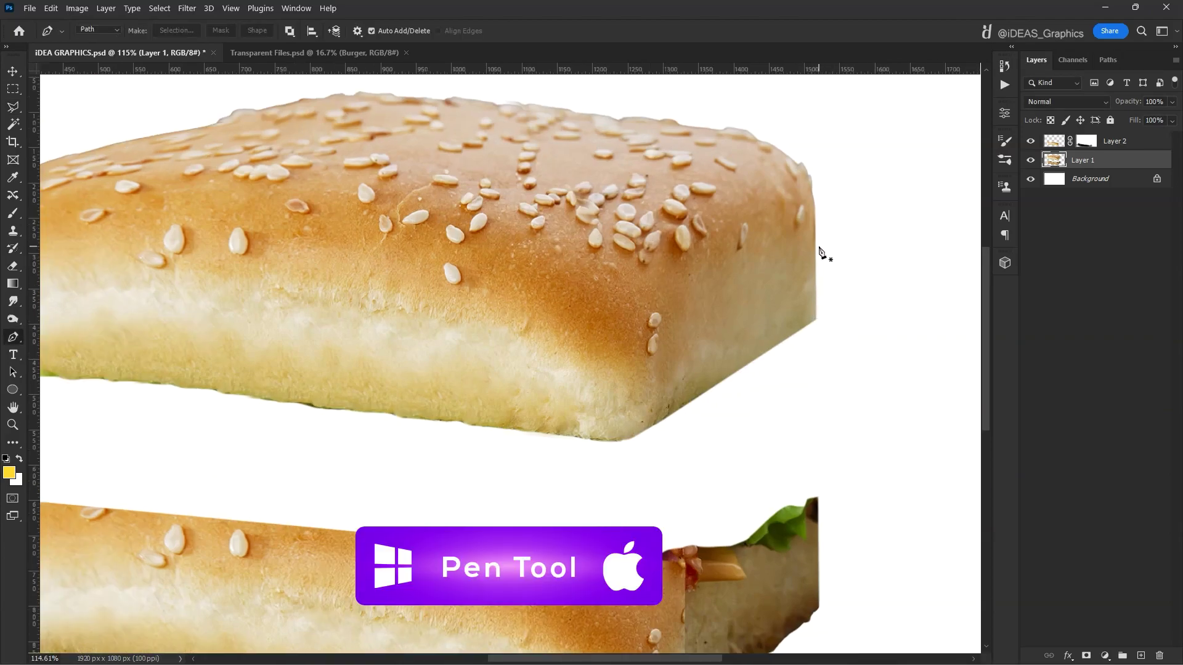
{"action": "left_click", "coordinate": [819, 242]}
{"action": "left_click", "coordinate": [823, 277]}
{"action": "left_click_drag", "start_coordinate": [792, 339], "coordinate": [709, 388]}
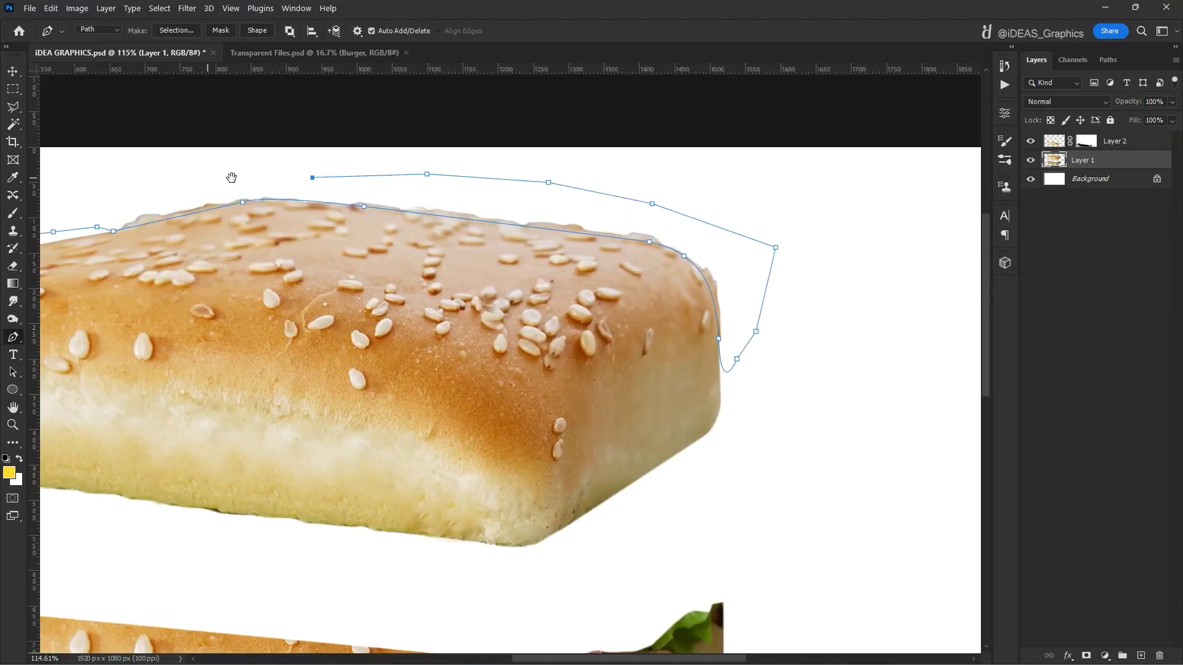
{"action": "right_click", "coordinate": [290, 407]}
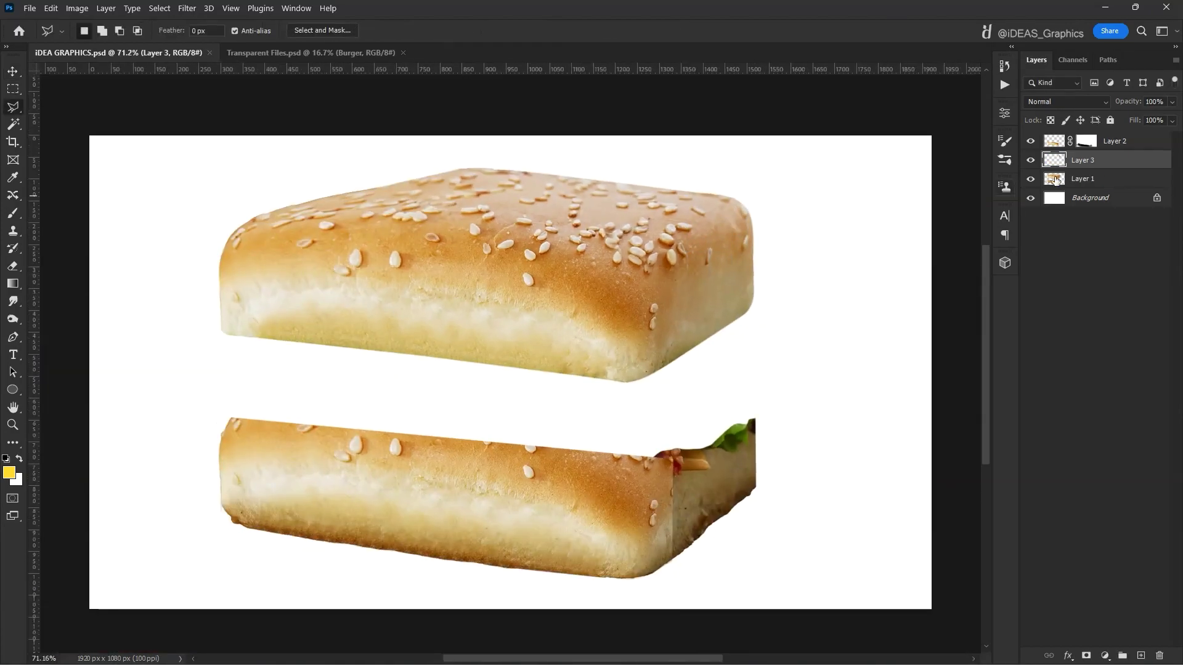
Step: Merge the bun layers, then lasso the top bun's right end and copy it to a new layer
{"action": "left_click", "coordinate": [1055, 180], "text": "shift"}
{"action": "key", "text": "ctrl+e"}
{"action": "left_click", "coordinate": [728, 180]}
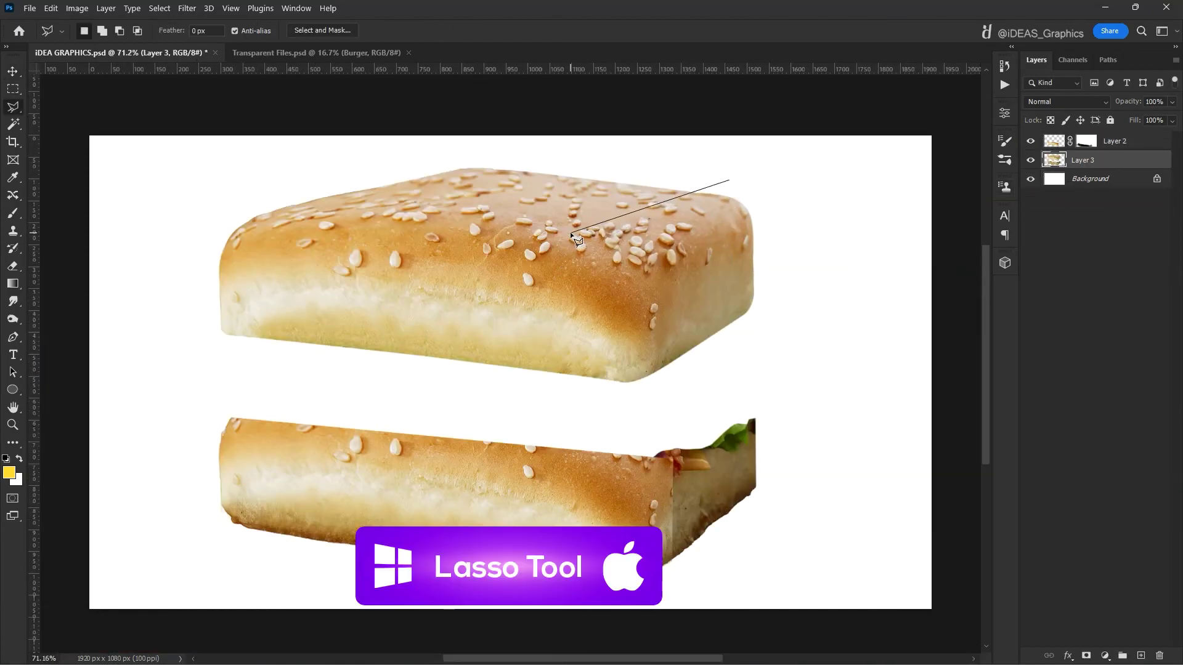
{"action": "left_click", "coordinate": [570, 233]}
{"action": "left_click", "coordinate": [593, 333]}
{"action": "left_click", "coordinate": [824, 226]}
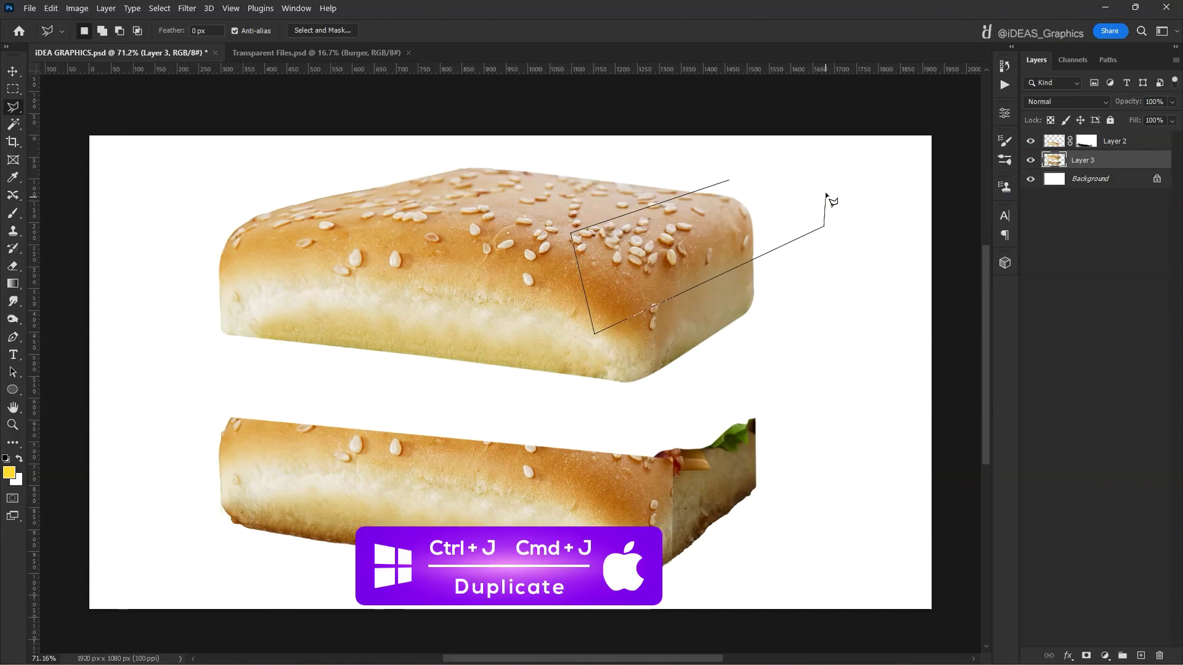
{"action": "key", "text": "ctrl+j"}
Step: Move the copied piece onto the bottom bun's right end and skew it into an upturned end
{"action": "key", "text": "v"}
{"action": "mouse_move", "coordinate": [724, 245]}
{"action": "left_mouse_down"}
{"action": "mouse_move", "coordinate": [731, 475]}
{"action": "mouse_move", "coordinate": [759, 457]}
{"action": "mouse_move", "coordinate": [763, 471]}
{"action": "left_mouse_up"}
{"action": "key", "text": "ctrl+t"}
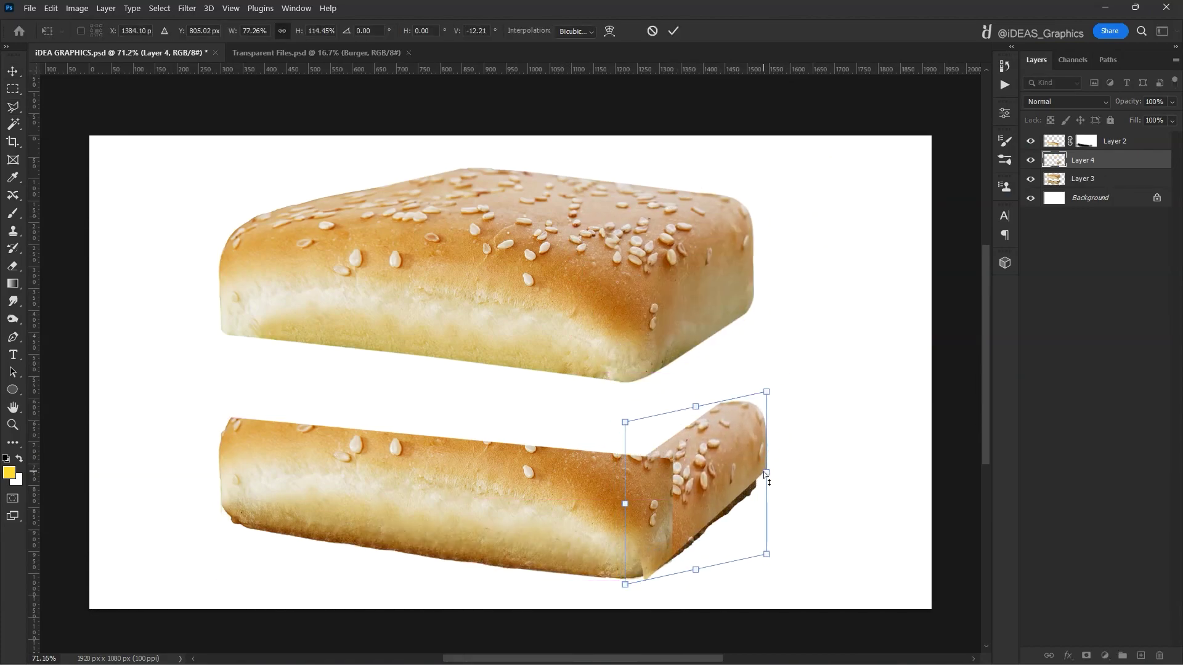
{"action": "left_click_drag", "start_coordinate": [617, 417], "coordinate": [626, 404]}
{"action": "key", "text": "Return"}
Step: Paint black on the layer masks to blend the upturned end into the bottom bun
{"action": "key", "text": "s"}
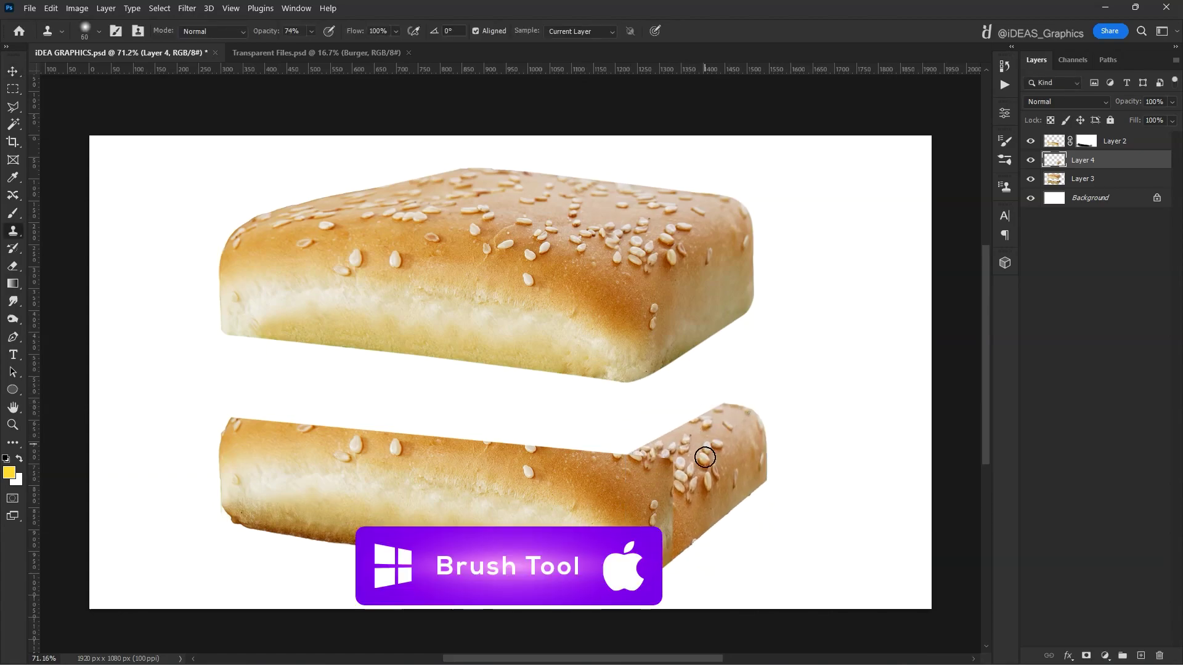
{"action": "scroll", "coordinate": [684, 522], "scroll_direction": "up", "scroll_amount": 1}
{"action": "left_click", "coordinate": [1086, 141]}
{"action": "key", "text": "b"}
{"action": "key", "text": "d"}
{"action": "scroll", "coordinate": [672, 468], "scroll_direction": "up", "scroll_amount": 4}
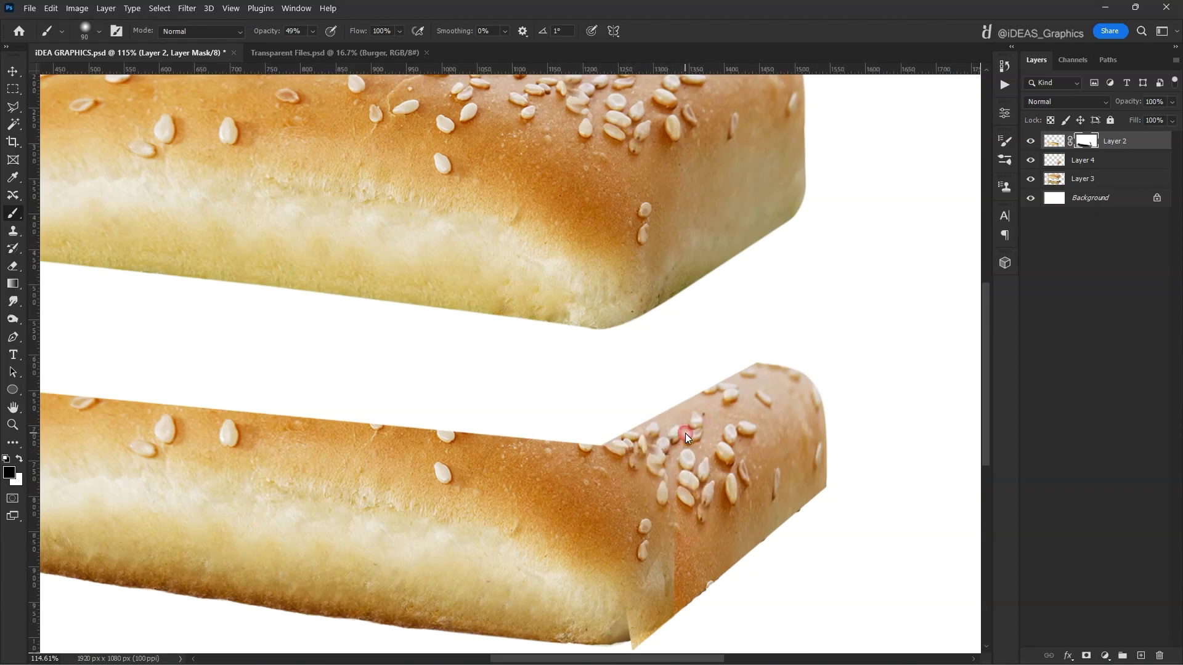
{"action": "scroll", "coordinate": [685, 434], "scroll_direction": "down", "scroll_amount": 3}
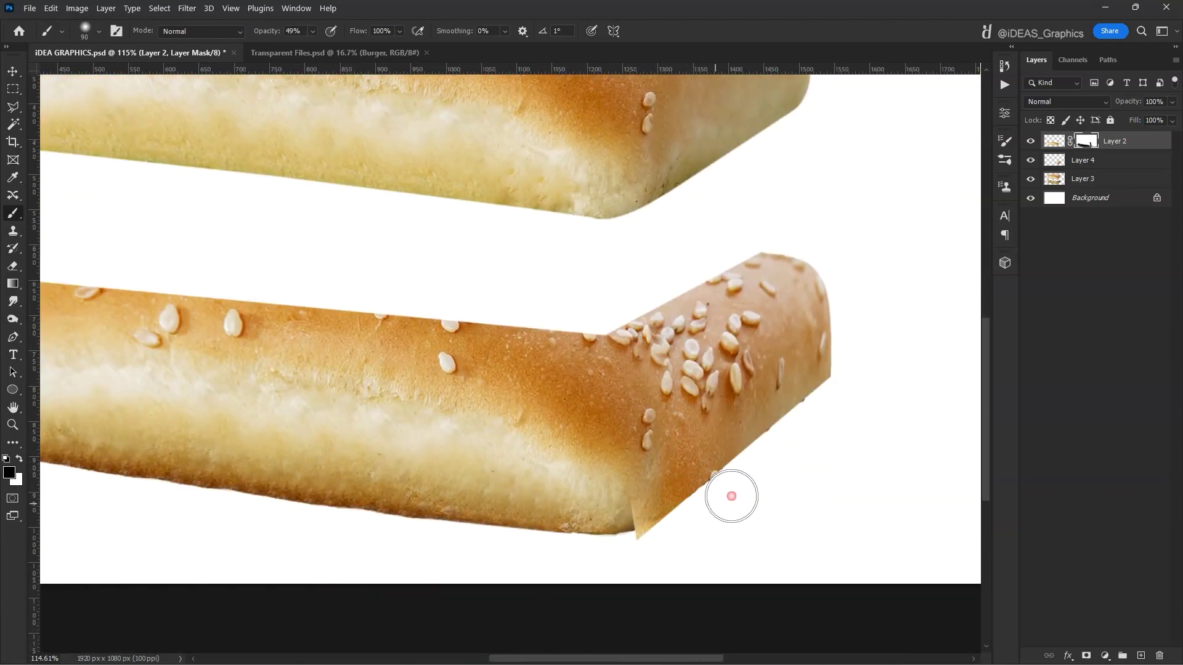
{"action": "left_click", "coordinate": [1076, 162]}
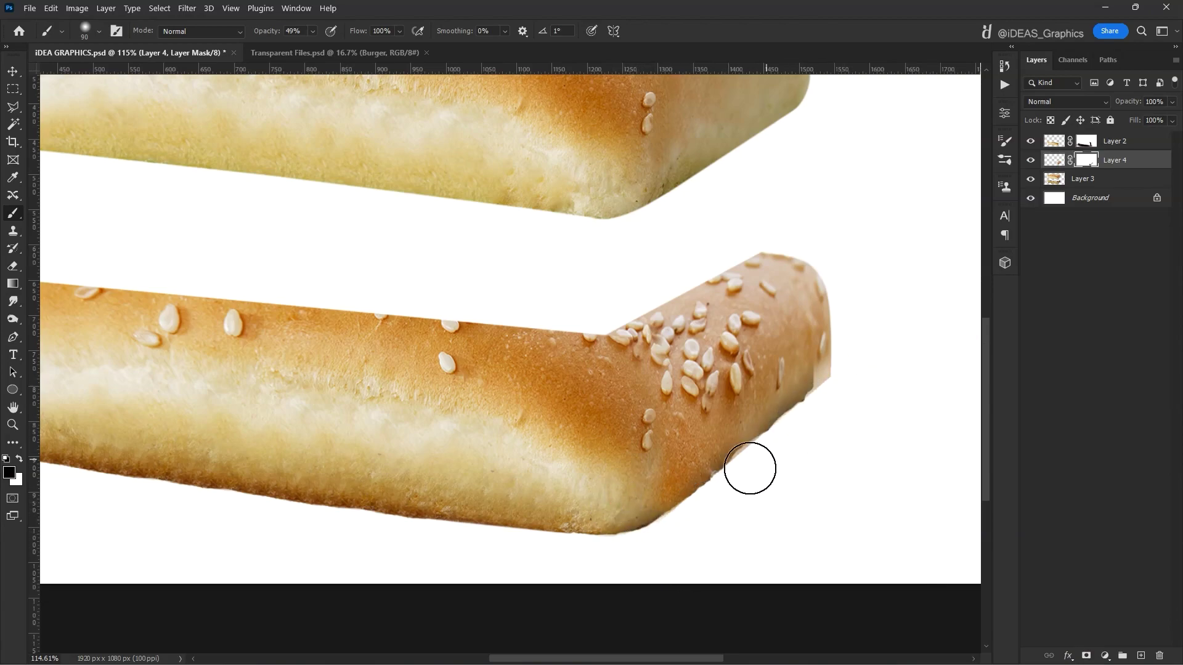
{"action": "scroll", "coordinate": [794, 447], "scroll_direction": "up", "scroll_amount": 2}
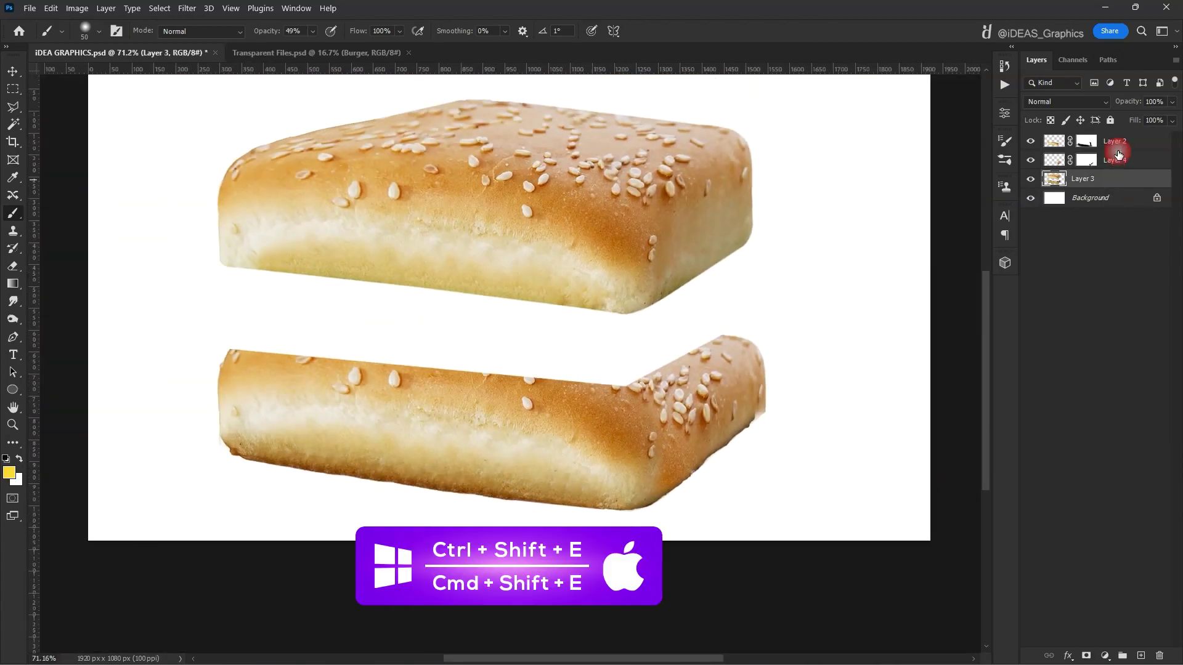
Step: Merge the bun layers, then feather the path-based edge selection and delete it
{"action": "left_click", "coordinate": [1117, 154], "text": "shift"}
{"action": "key", "text": "ctrl+shift+e"}
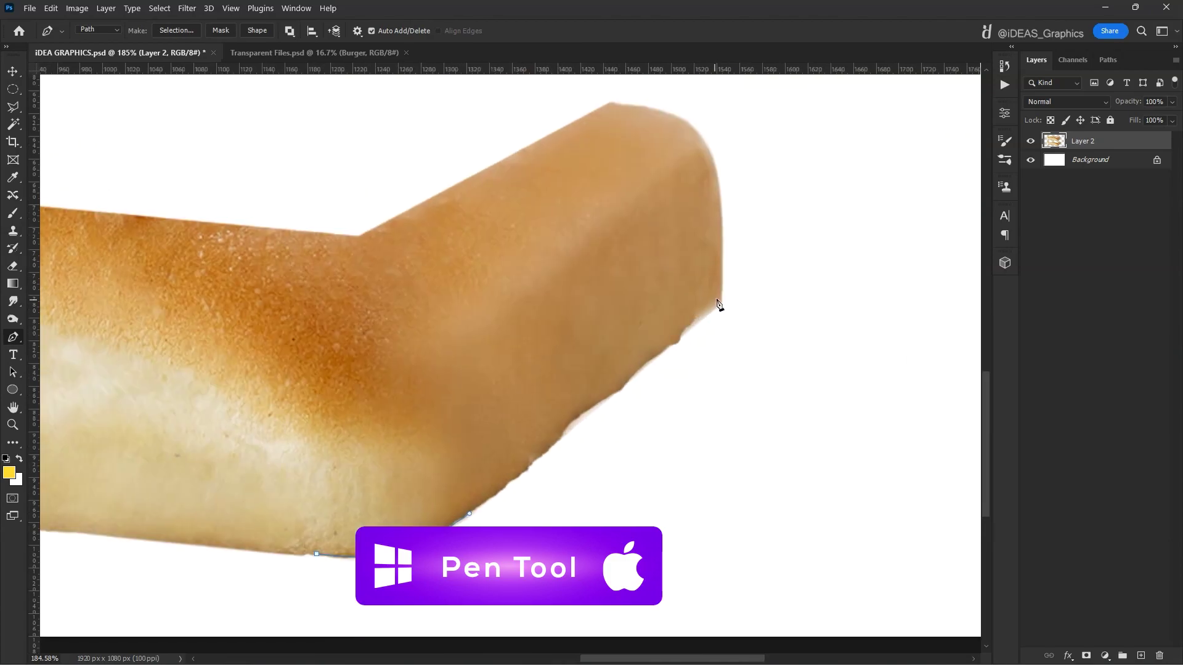
{"action": "key", "text": "ctrl+Return"}
{"action": "key", "text": "l"}
{"action": "right_click", "coordinate": [604, 203]}
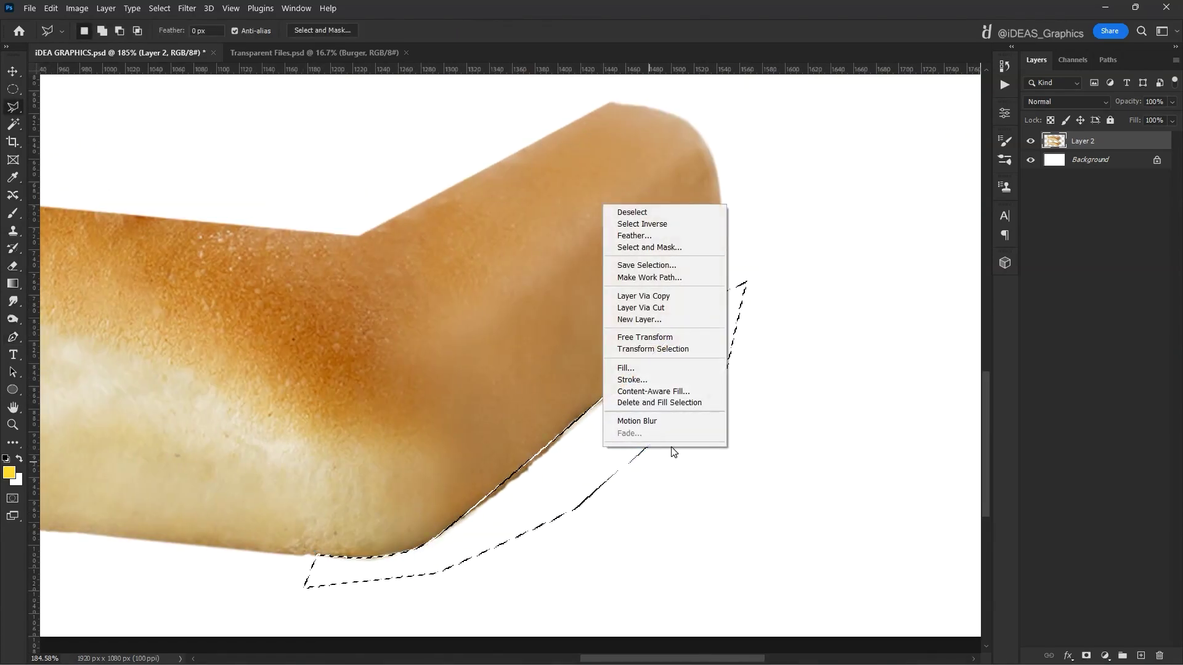
{"action": "left_click", "coordinate": [634, 235]}
{"action": "key", "text": "Return"}
{"action": "key", "text": "Delete"}
{"action": "key", "text": "ctrl+d"}
Step: Trace the bread's left edge and lower-left corner with a Pen path
{"action": "scroll", "coordinate": [647, 422], "scroll_direction": "down", "scroll_amount": 5}
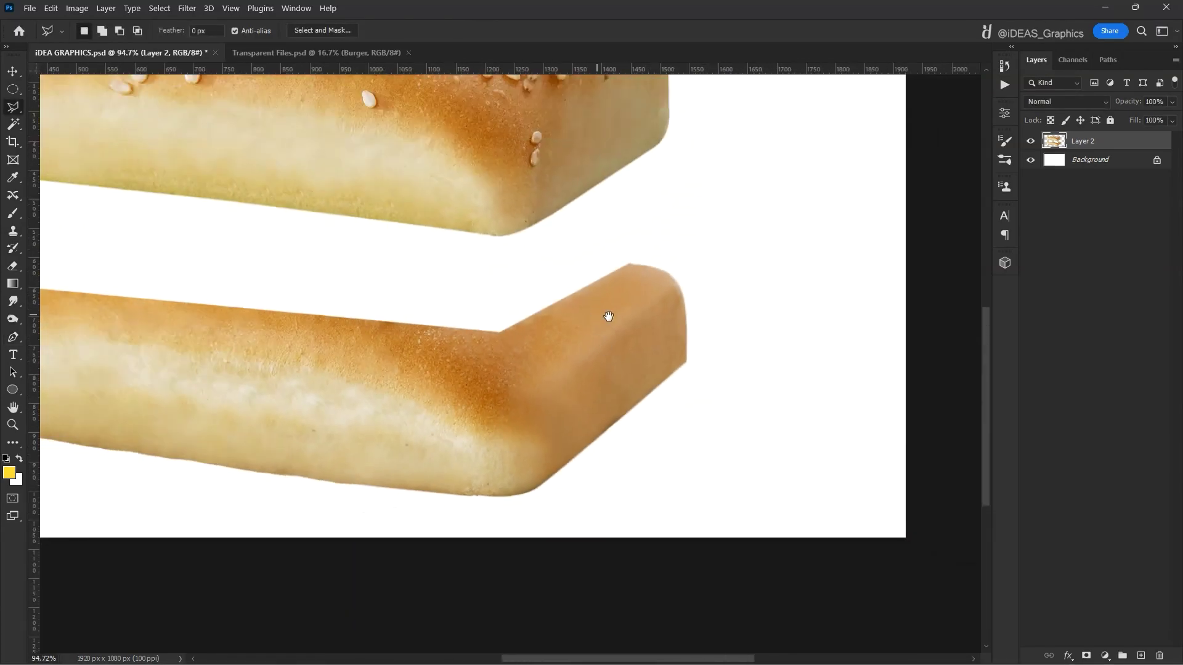
{"action": "scroll", "coordinate": [784, 391], "scroll_direction": "down", "scroll_amount": 2}
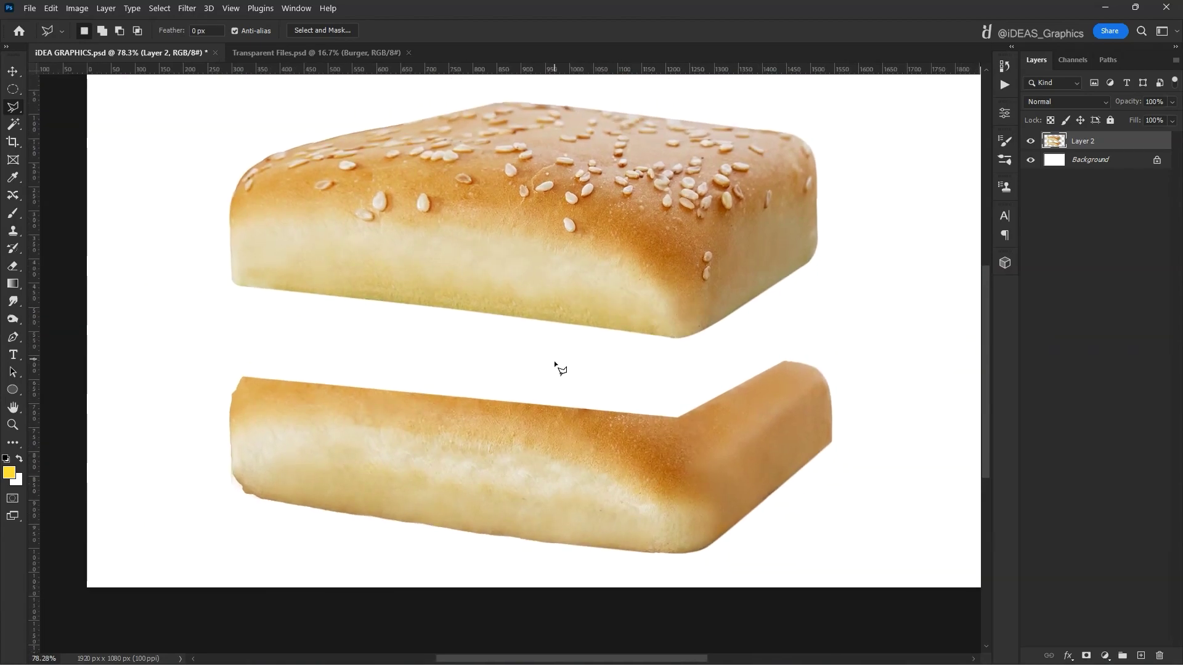
{"action": "key", "text": "p"}
{"action": "scroll", "coordinate": [238, 489], "scroll_direction": "up", "scroll_amount": 2}
{"action": "scroll", "coordinate": [231, 467], "scroll_direction": "up", "scroll_amount": 3}
{"action": "scroll", "coordinate": [228, 449], "scroll_direction": "up", "scroll_amount": 2}
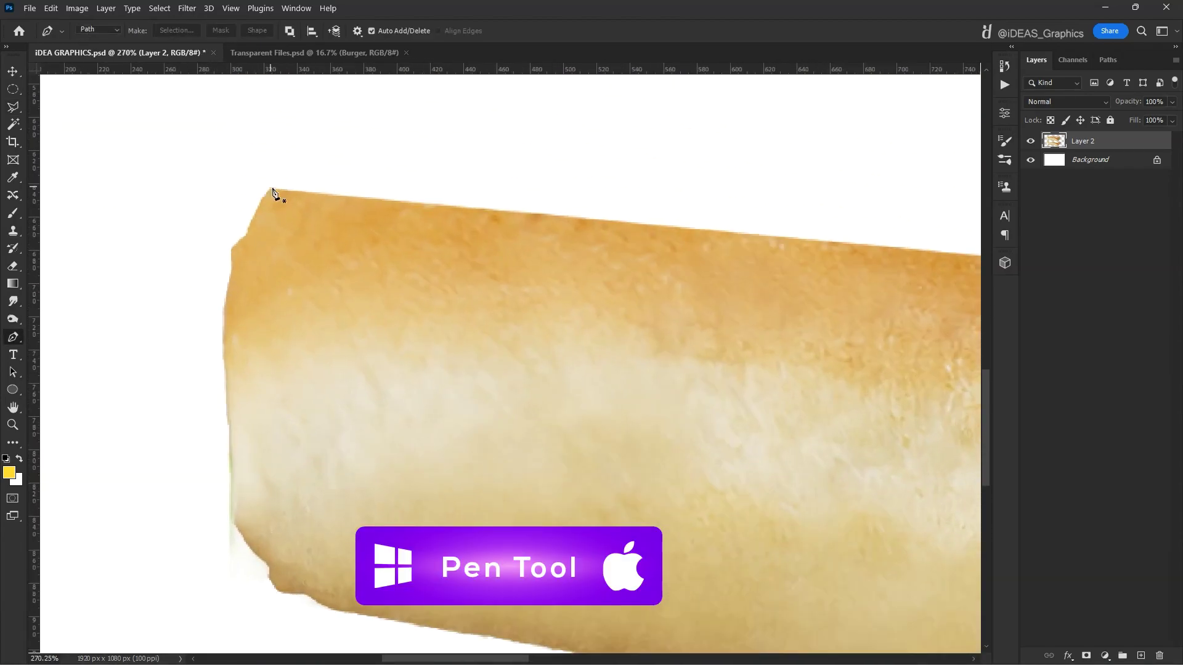
{"action": "left_click", "coordinate": [273, 191]}
{"action": "left_click", "coordinate": [231, 250]}
{"action": "left_click", "coordinate": [228, 308]}
{"action": "left_click", "coordinate": [227, 378]}
{"action": "left_click", "coordinate": [232, 462]}
{"action": "scroll", "coordinate": [213, 400], "scroll_direction": "up", "scroll_amount": 1}
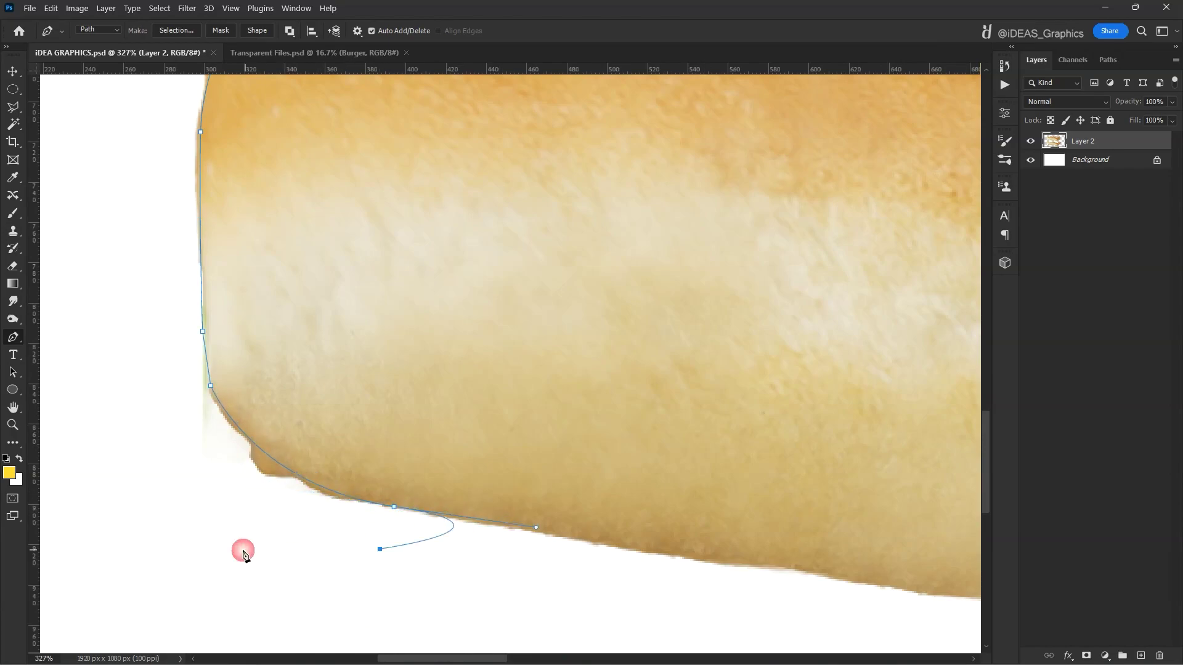
{"action": "left_click_drag", "start_coordinate": [143, 182], "coordinate": [174, 388]}
Step: Convert the left-edge path into a feathered selection, then deselect
{"action": "key", "text": "ctrl+Return"}
{"action": "scroll", "coordinate": [305, 156], "scroll_direction": "down", "scroll_amount": 3}
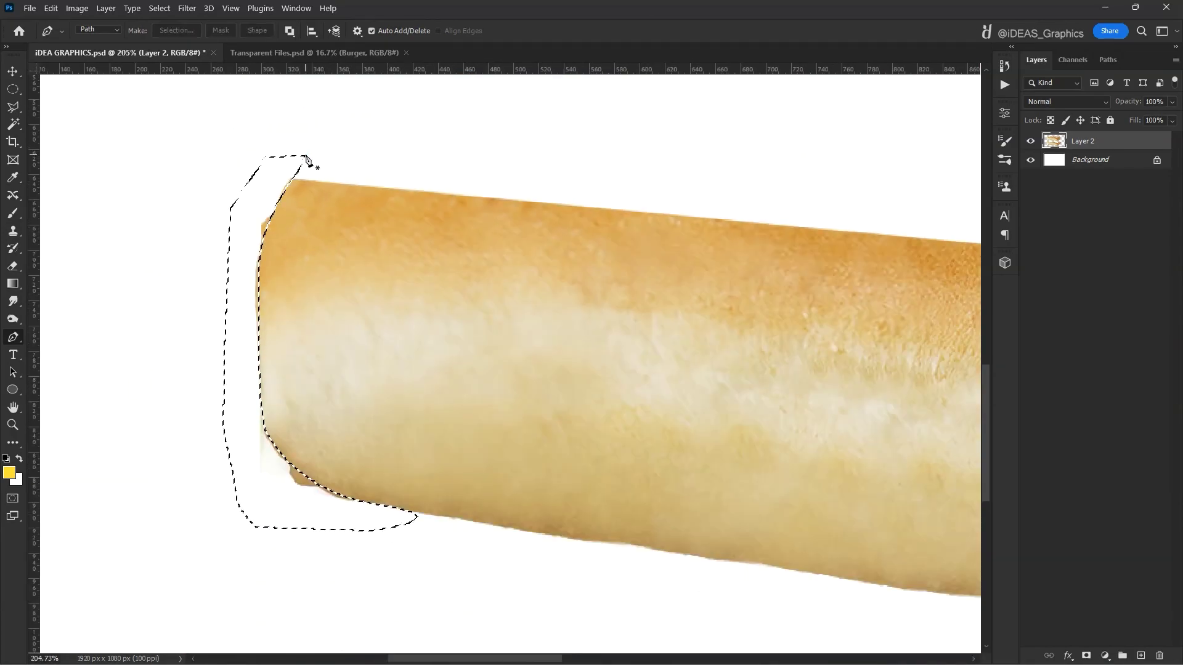
{"action": "key", "text": "l"}
{"action": "right_click", "coordinate": [396, 171]}
{"action": "left_click", "coordinate": [420, 212]}
{"action": "key", "text": "Return"}
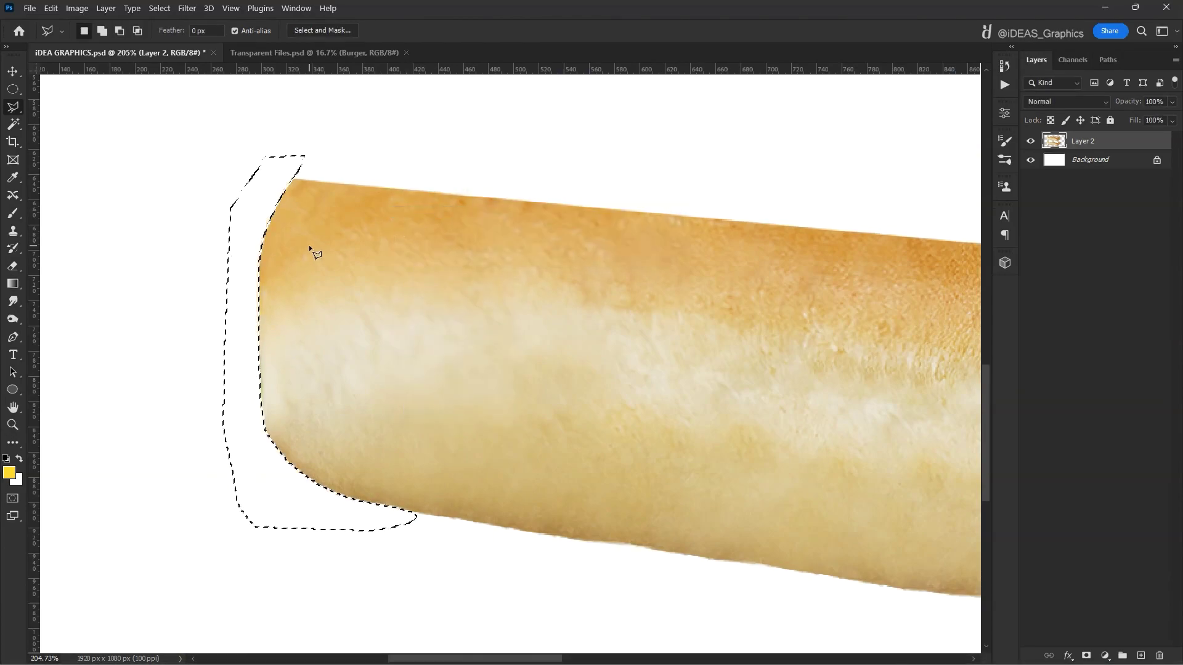
{"action": "left_click", "coordinate": [281, 210]}
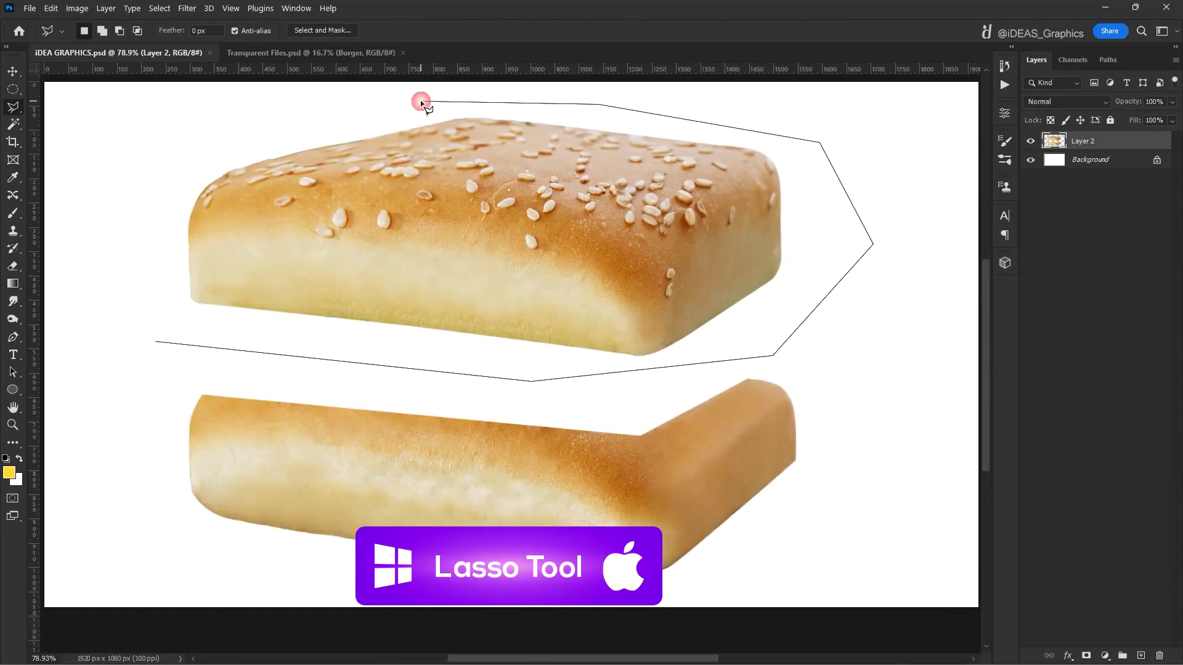
Step: Lasso the top bun and copy it onto its own layer with Layer Via Copy
{"action": "left_click", "coordinate": [420, 99]}
{"action": "right_click", "coordinate": [317, 84]}
{"action": "left_click", "coordinate": [357, 251]}
Step: Spread the buns apart by raising the top bun and nudging the bottom bun down
{"action": "key", "text": "v"}
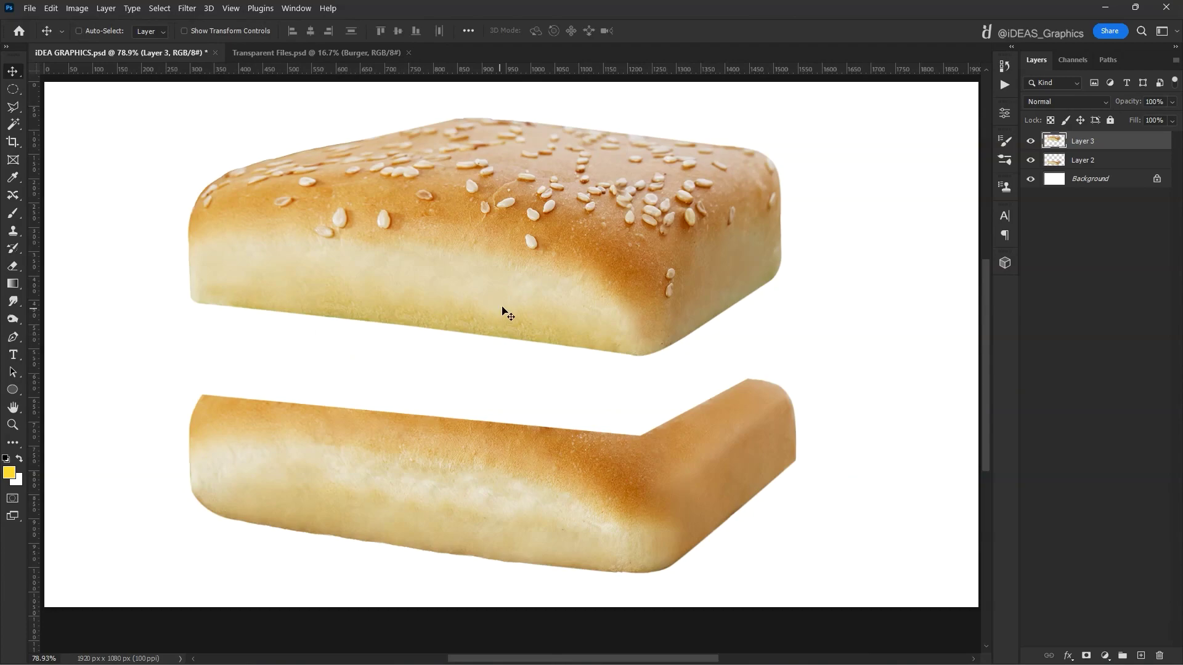
{"action": "left_click_drag", "start_coordinate": [502, 308], "coordinate": [502, 287]}
{"action": "left_click_drag", "start_coordinate": [618, 455], "coordinate": [612, 455]}
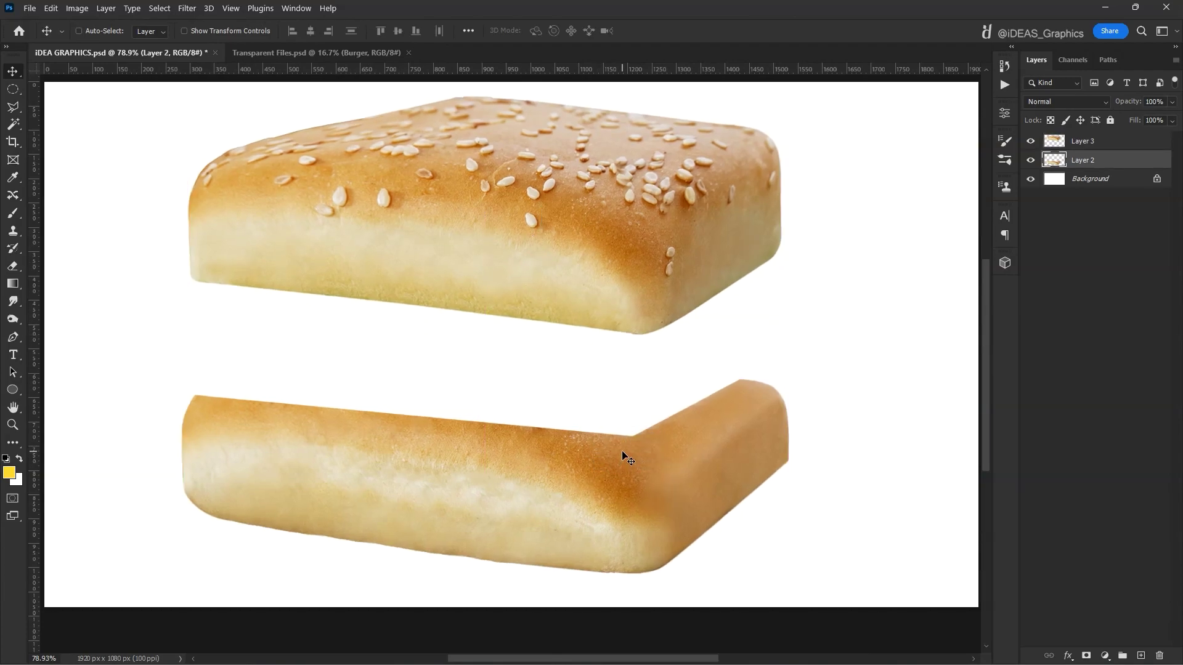
{"action": "key", "text": "Down"}
{"action": "key", "text": "Down"}
{"action": "key", "text": "Down"}
{"action": "key", "text": "Down"}
{"action": "key", "text": "Down"}
{"action": "key", "text": "Down"}
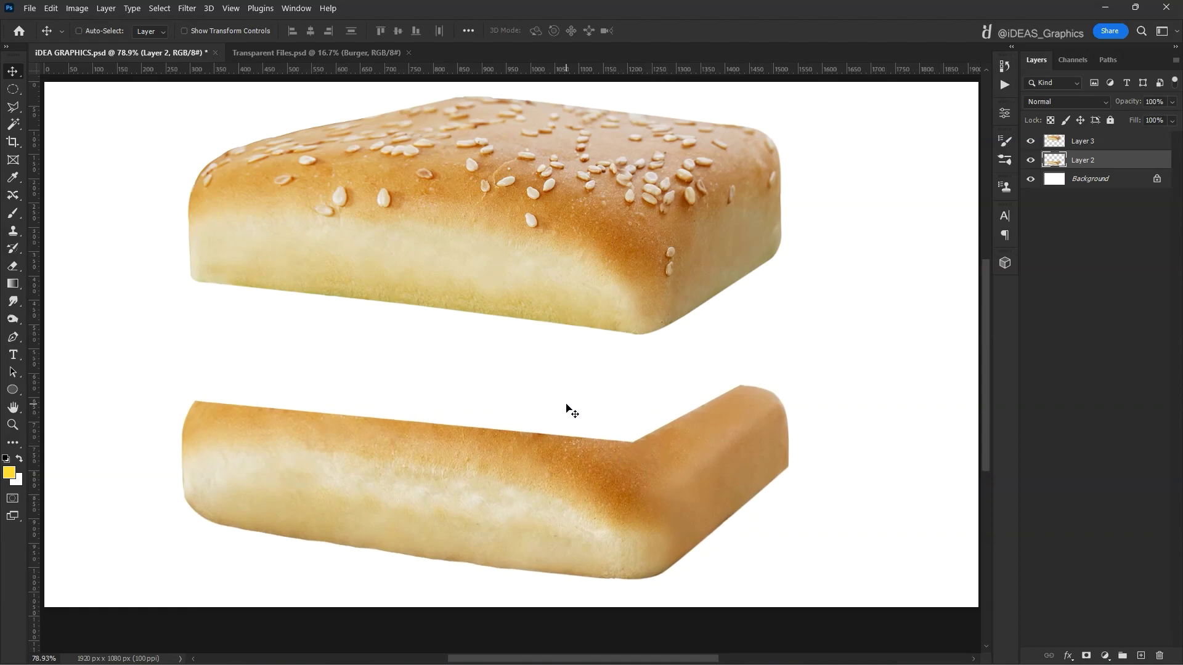
Step: Bring the Lemon 2 orange slices into the burger and scale them between the buns on the left
{"action": "left_click", "coordinate": [338, 54]}
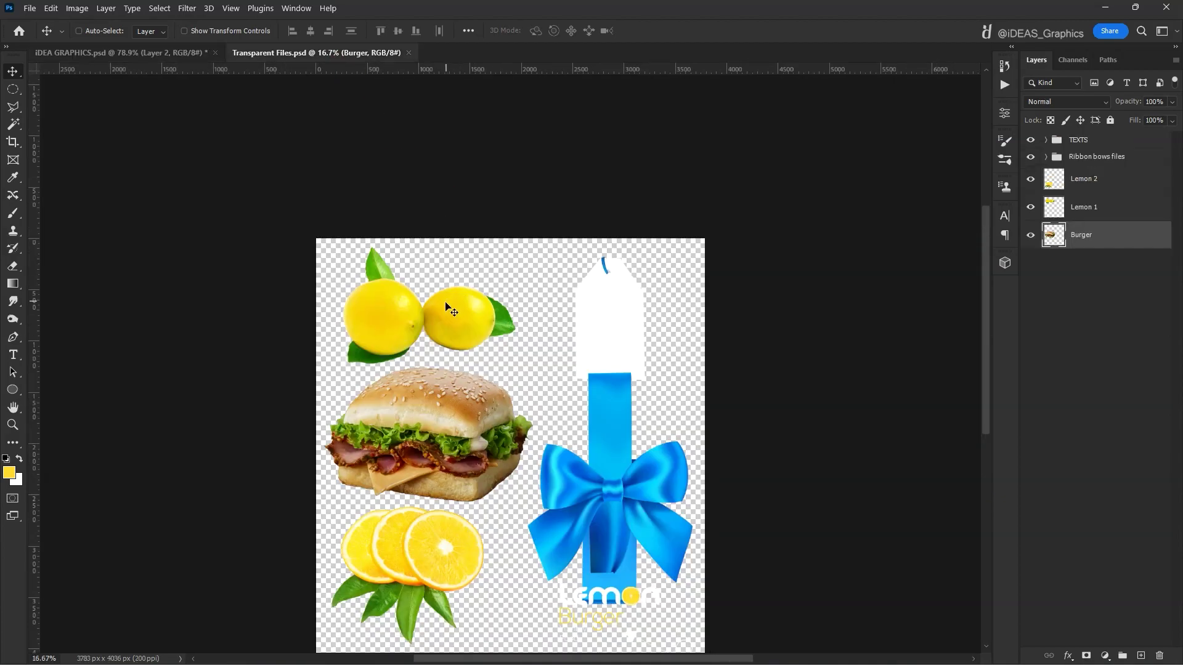
{"action": "right_click", "coordinate": [438, 471]}
{"action": "left_click", "coordinate": [460, 473]}
{"action": "left_click_drag", "start_coordinate": [440, 473], "coordinate": [451, 373]}
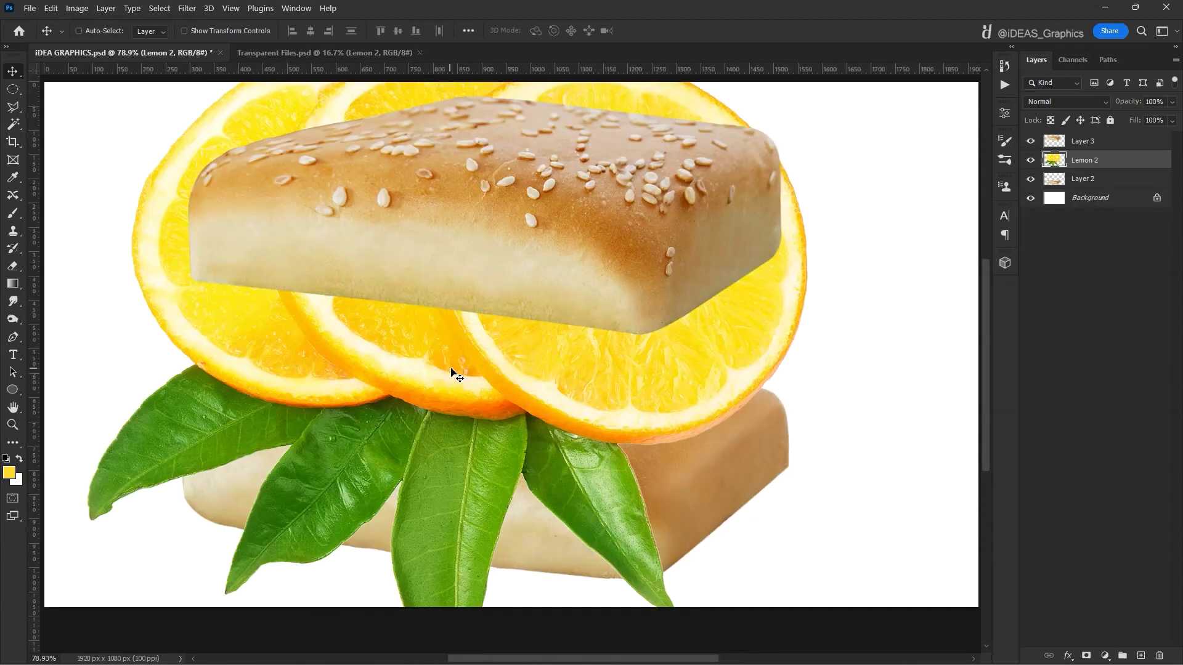
{"action": "key", "text": "ctrl+t"}
{"action": "mouse_move", "coordinate": [805, 105]}
{"action": "left_mouse_down"}
{"action": "mouse_move", "coordinate": [602, 364]}
{"action": "mouse_move", "coordinate": [359, 342]}
{"action": "left_mouse_up"}
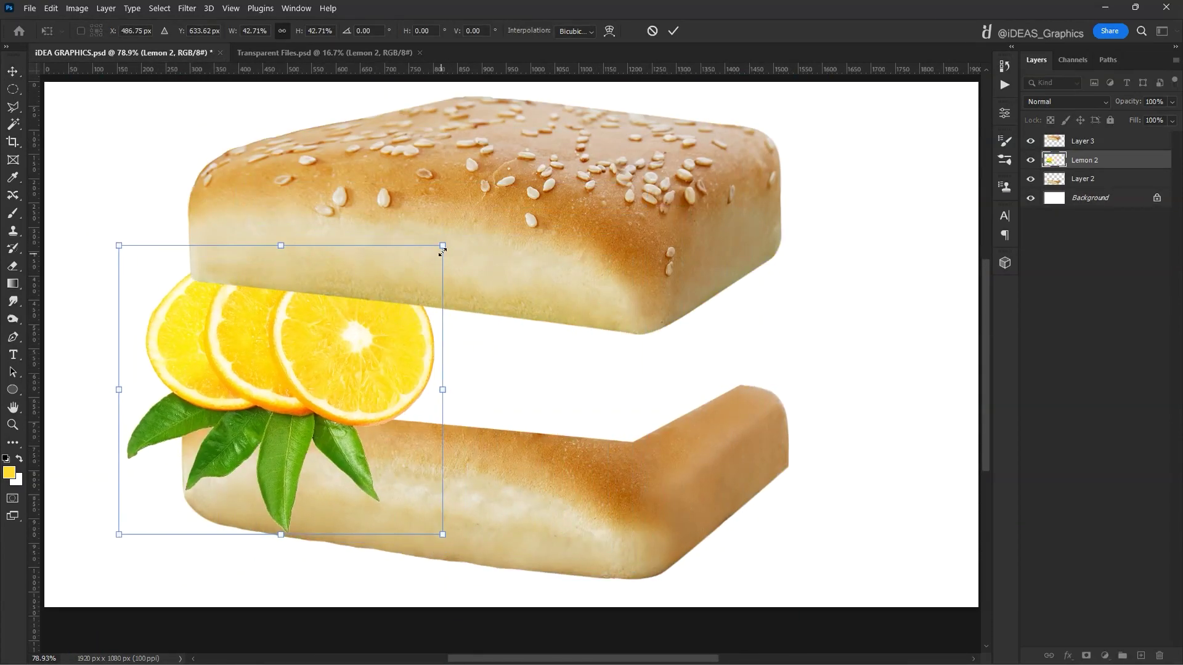
{"action": "left_click_drag", "start_coordinate": [443, 247], "coordinate": [422, 258]}
{"action": "key", "text": "Return"}
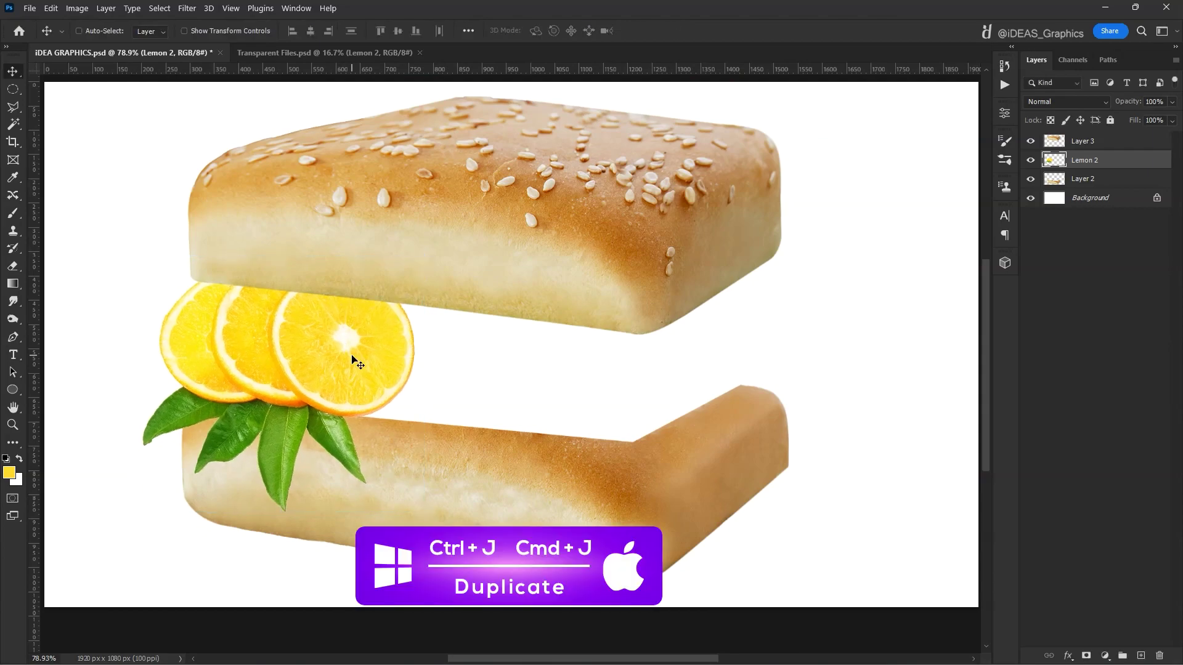
Step: Make a horizontally flipped, rotated and skewed copy of the slices on the right side
{"action": "left_click_drag", "start_coordinate": [352, 359], "coordinate": [529, 373]}
{"action": "key", "text": "ctrl+t"}
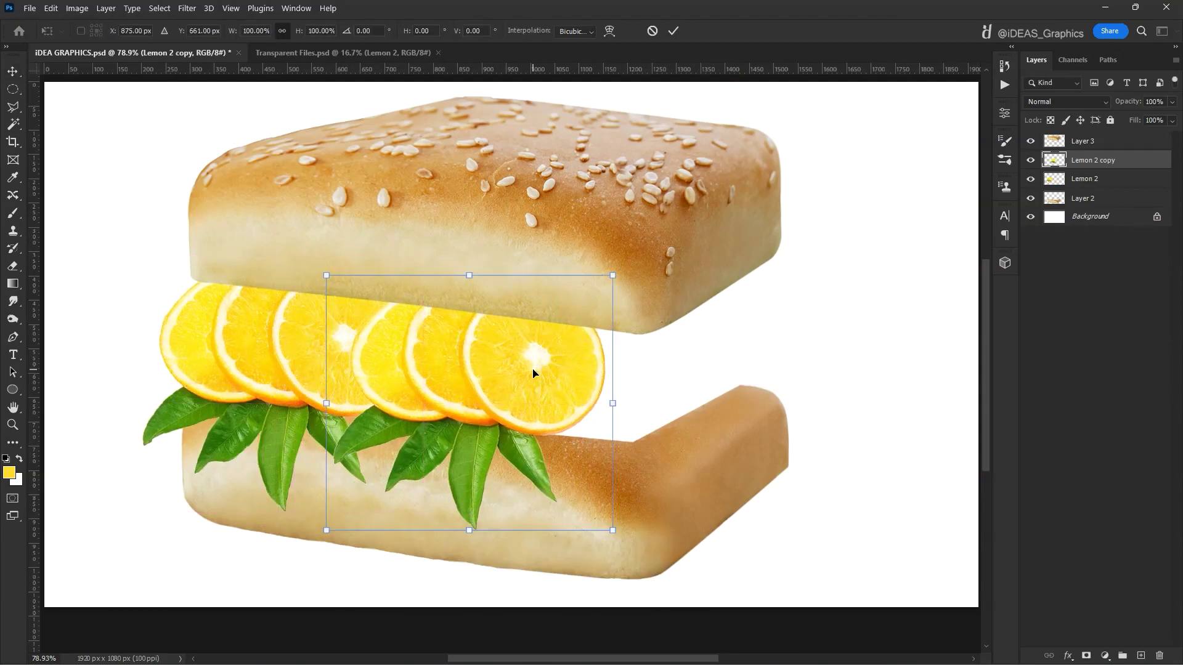
{"action": "left_click_drag", "start_coordinate": [536, 372], "coordinate": [547, 372]}
{"action": "right_click", "coordinate": [548, 371]}
{"action": "left_click", "coordinate": [616, 625]}
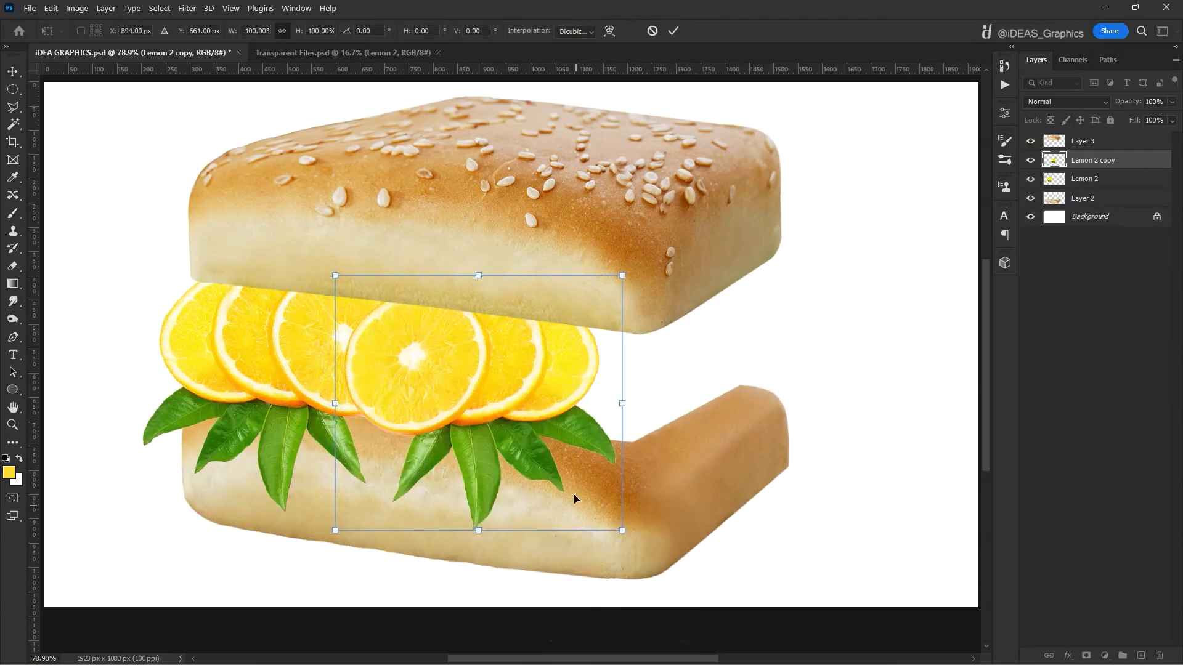
{"action": "left_click_drag", "start_coordinate": [481, 401], "coordinate": [708, 388]}
{"action": "mouse_move", "coordinate": [877, 271]}
{"action": "left_mouse_down"}
{"action": "mouse_move", "coordinate": [815, 341]}
{"action": "mouse_move", "coordinate": [793, 401]}
{"action": "left_mouse_up"}
{"action": "left_click_drag", "start_coordinate": [804, 227], "coordinate": [812, 224]}
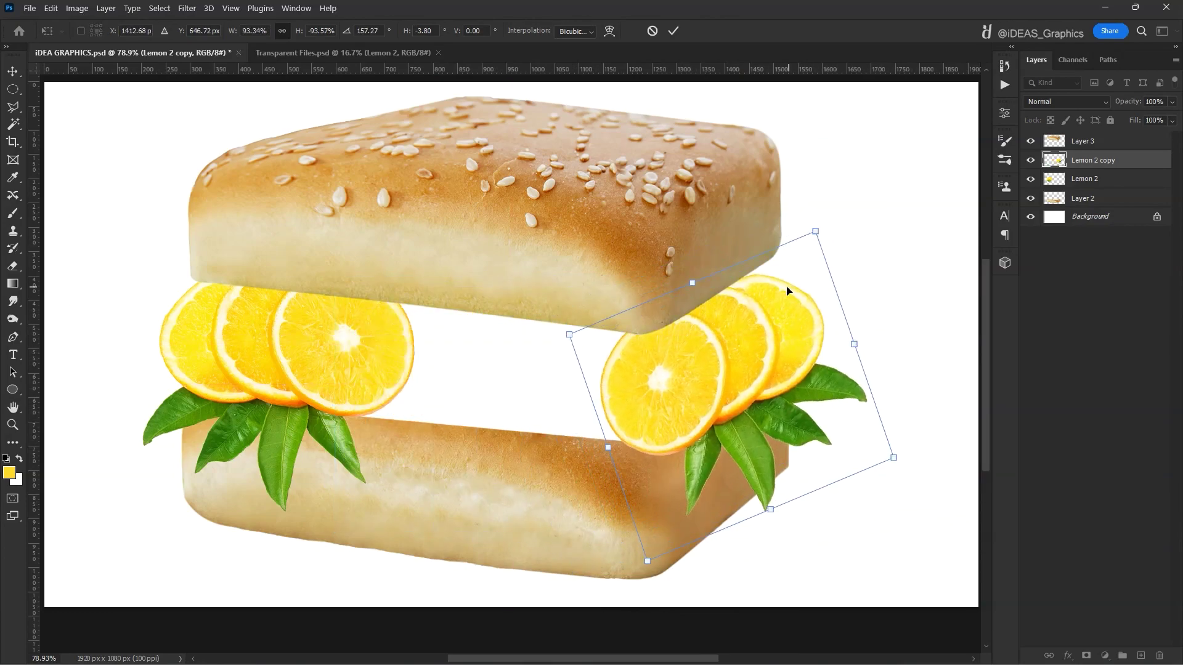
{"action": "left_click_drag", "start_coordinate": [879, 444], "coordinate": [868, 437]}
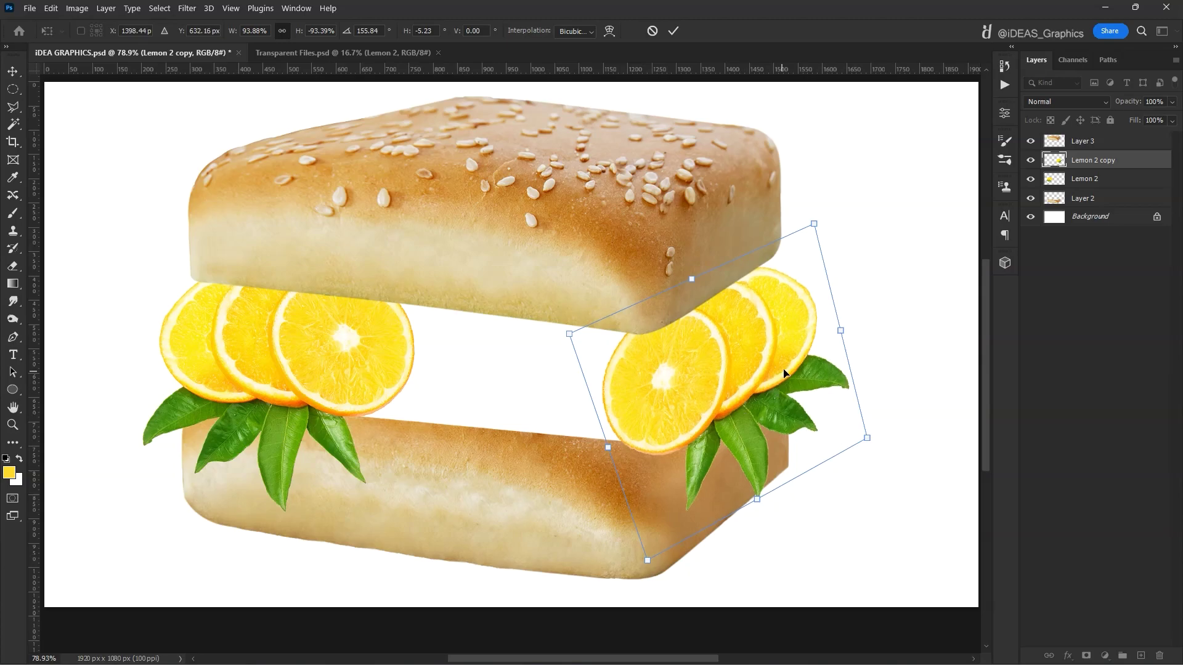
{"action": "left_click_drag", "start_coordinate": [767, 377], "coordinate": [778, 369]}
{"action": "key", "text": "Return"}
Step: Stretch the top bun wider to the right to match the slices
{"action": "key", "text": "ctrl+0"}
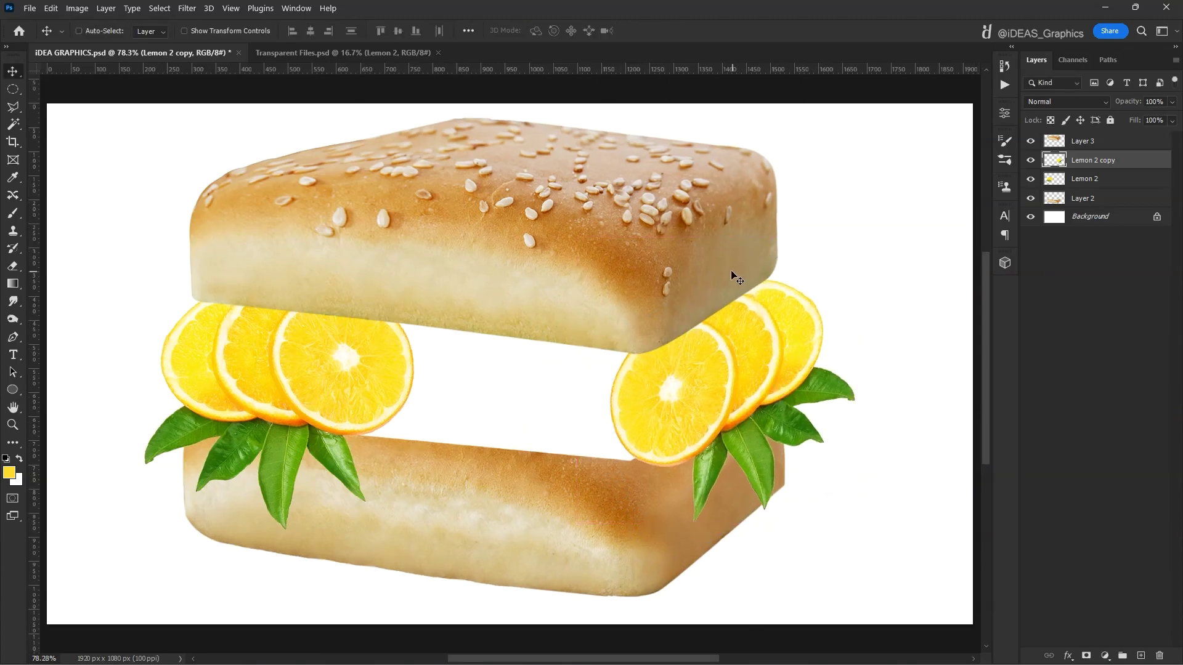
{"action": "left_click", "coordinate": [733, 276], "text": "ctrl"}
{"action": "key", "text": "ctrl+t"}
{"action": "left_click_drag", "start_coordinate": [777, 236], "coordinate": [800, 239]}
{"action": "key", "text": "Return"}
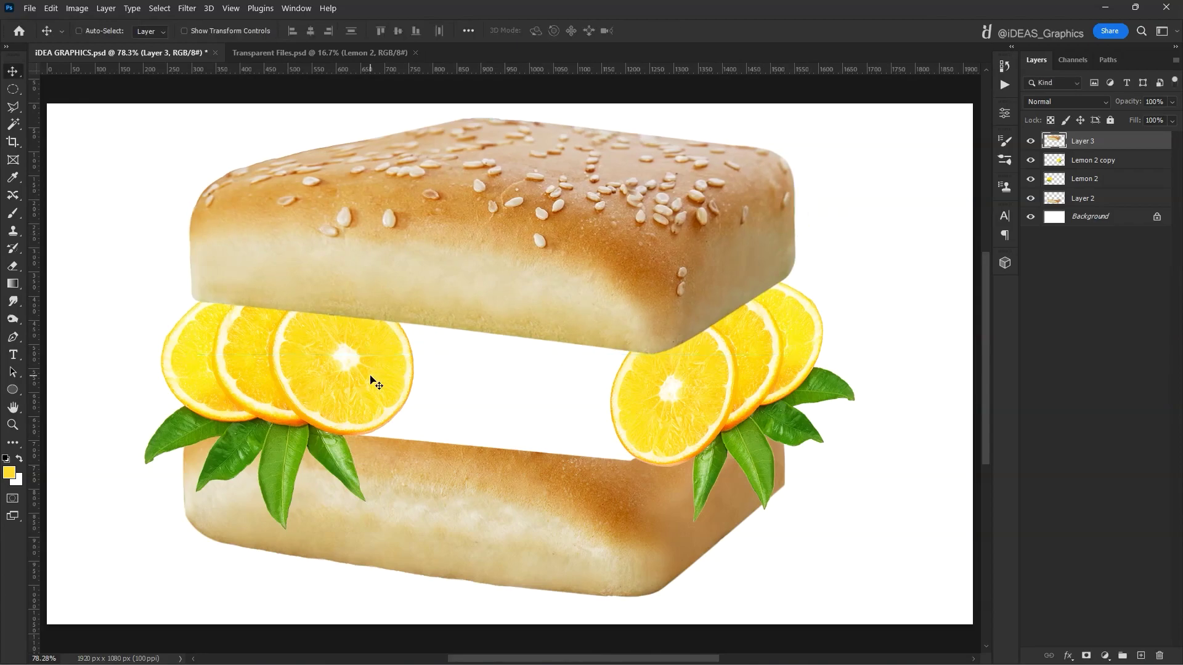
Step: Duplicate the orange slices into the middle gap and stack them above the right-side slices
{"action": "left_click", "coordinate": [373, 382], "text": "ctrl"}
{"action": "key", "text": "ctrl+j"}
{"action": "key", "text": "ctrl+t"}
{"action": "mouse_move", "coordinate": [373, 382]}
{"action": "left_mouse_down"}
{"action": "mouse_move", "coordinate": [528, 370]}
{"action": "mouse_move", "coordinate": [625, 387]}
{"action": "left_mouse_up"}
{"action": "scroll", "coordinate": [542, 370], "scroll_direction": "up", "scroll_amount": 2}
{"action": "key", "text": "Return"}
{"action": "key", "text": "ctrl+bracketright"}
{"action": "scroll", "coordinate": [579, 372], "scroll_direction": "down", "scroll_amount": 2}
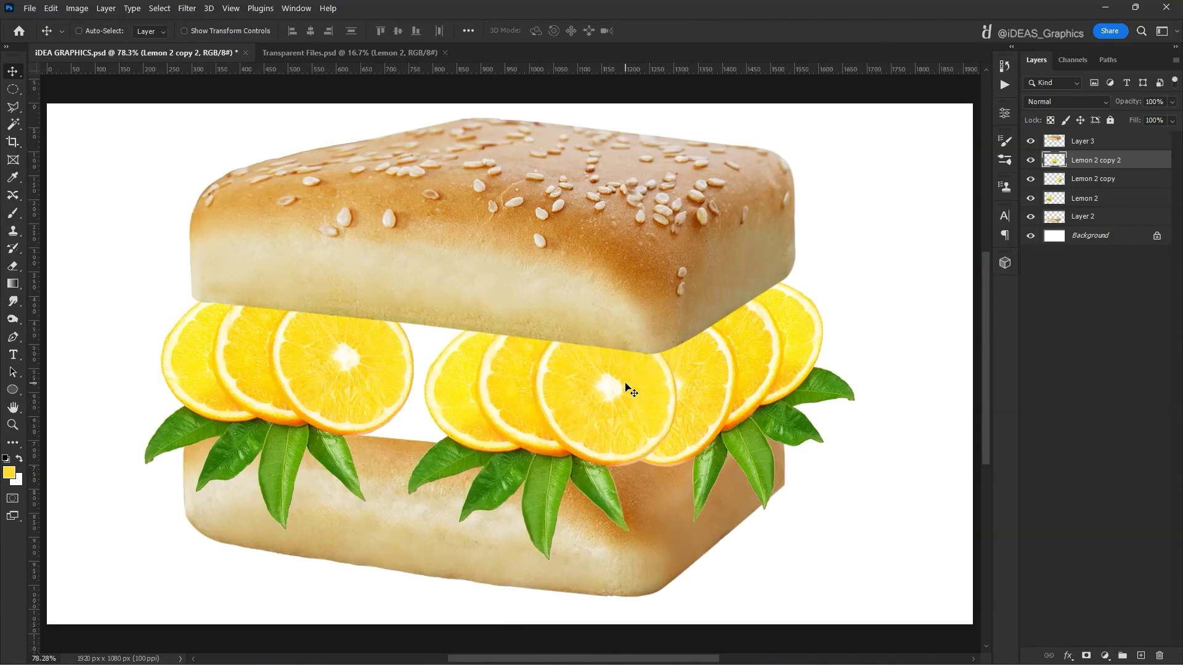
Step: Trace one orange slice with the Pen tool and copy it onto its own layer
{"action": "left_click", "coordinate": [346, 377], "text": "ctrl"}
{"action": "key", "text": "p"}
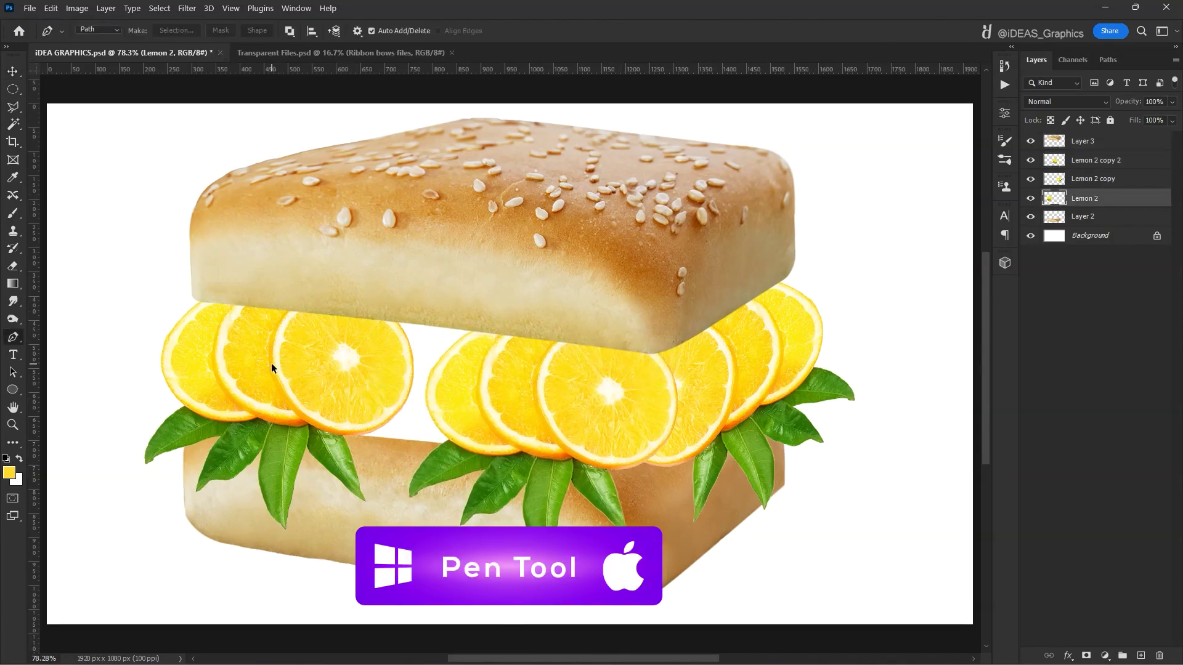
{"action": "scroll", "coordinate": [271, 364], "scroll_direction": "up", "scroll_amount": 3}
{"action": "scroll", "coordinate": [271, 360], "scroll_direction": "up", "scroll_amount": 3}
{"action": "left_click", "coordinate": [328, 173]}
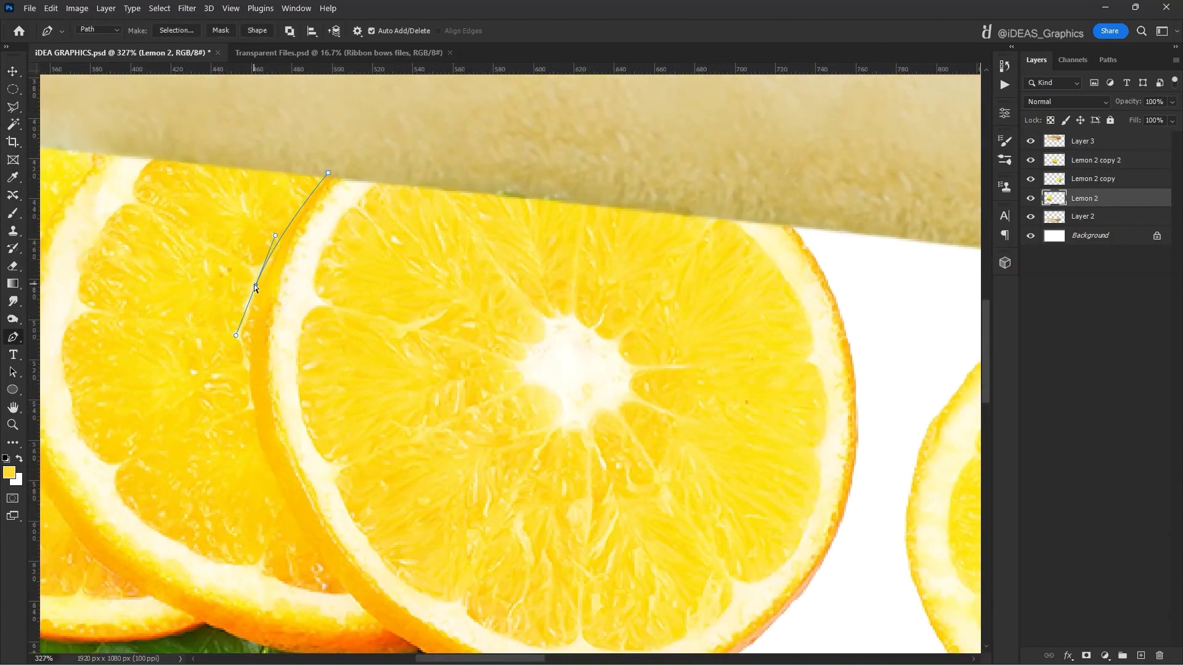
{"action": "scroll", "coordinate": [277, 332], "scroll_direction": "down", "scroll_amount": 3}
{"action": "scroll", "coordinate": [329, 439], "scroll_direction": "down", "scroll_amount": 2}
{"action": "scroll", "coordinate": [330, 439], "scroll_direction": "right", "scroll_amount": 2}
{"action": "left_click_drag", "start_coordinate": [462, 475], "coordinate": [526, 477]}
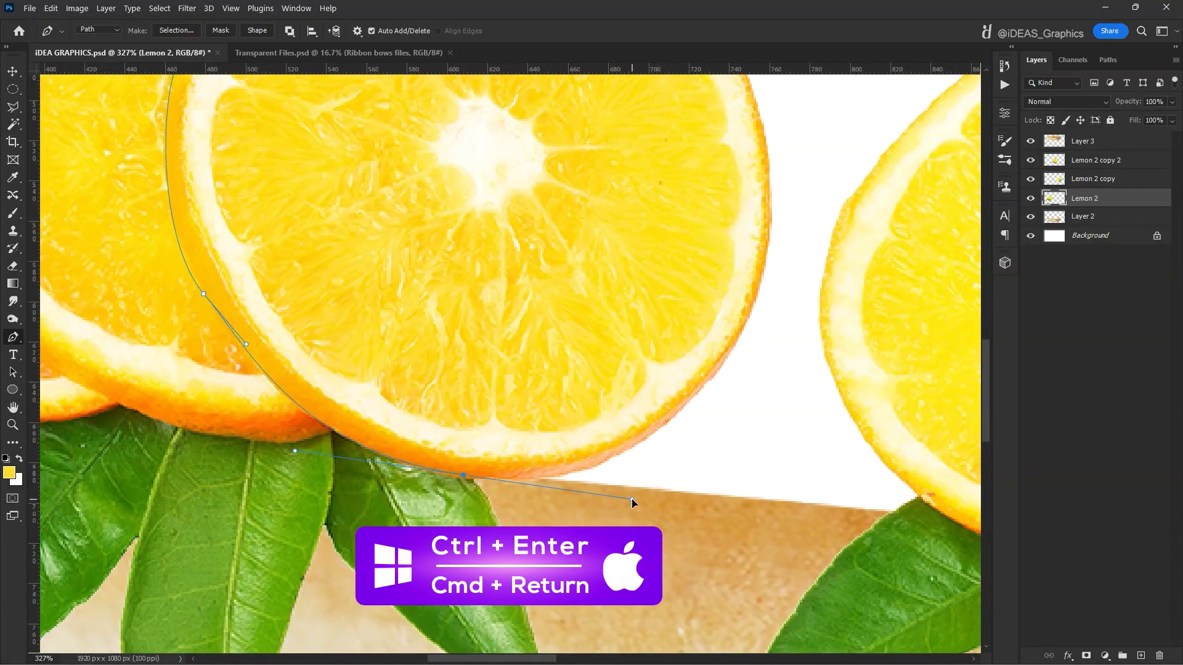
{"action": "key", "text": "ctrl+Return"}
{"action": "key", "text": "ctrl+j"}
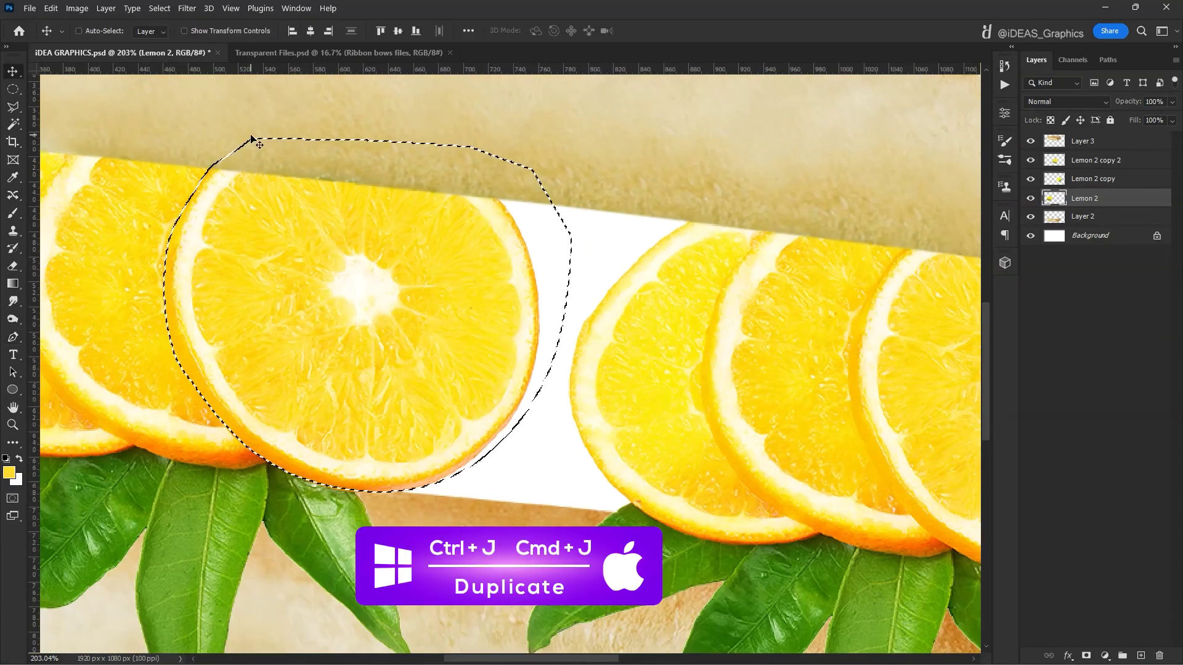
Step: Place the single slice and a duplicate into the remaining white gaps
{"action": "left_click_drag", "start_coordinate": [394, 229], "coordinate": [552, 274]}
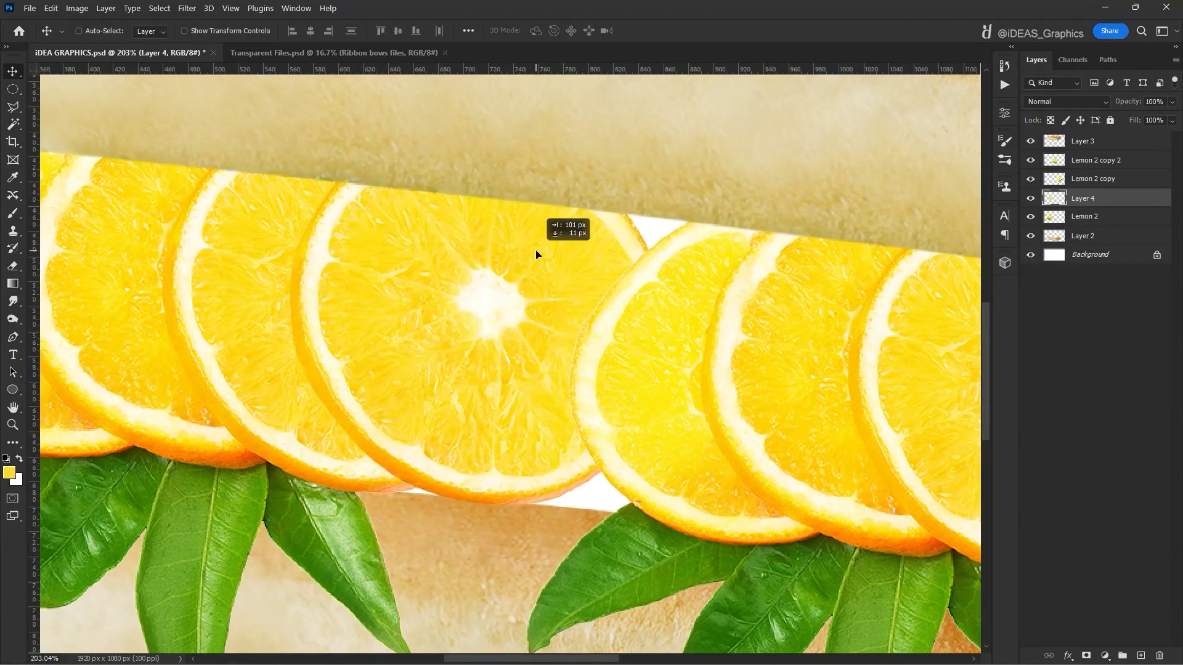
{"action": "scroll", "coordinate": [551, 272], "scroll_direction": "down", "scroll_amount": 3}
{"action": "key", "text": "ctrl+j"}
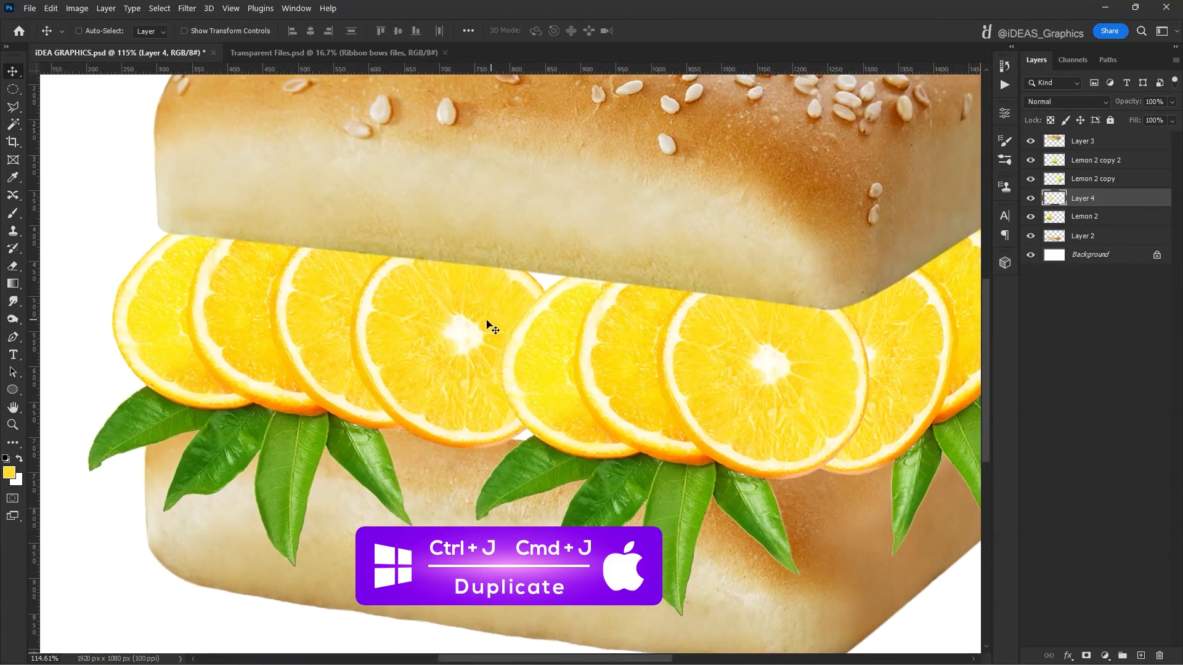
{"action": "left_click_drag", "start_coordinate": [488, 328], "coordinate": [555, 330]}
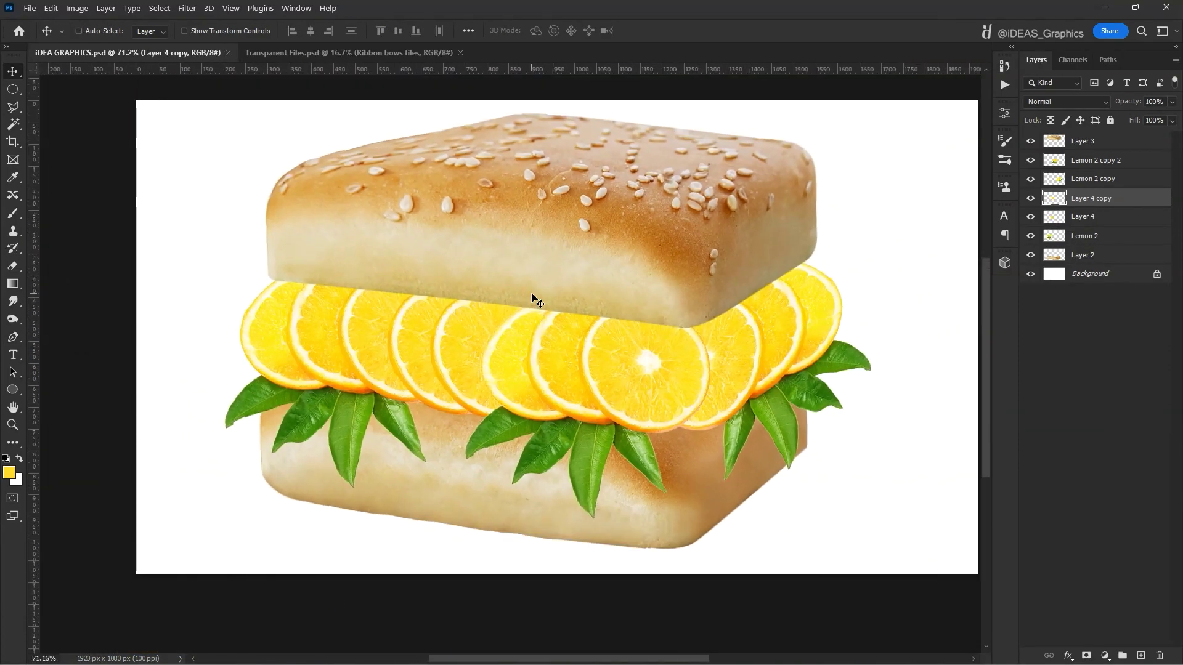
Step: Create a 'Shadow' layer filled black in the top bun's shape and give it a mask
{"action": "right_click", "coordinate": [551, 281]}
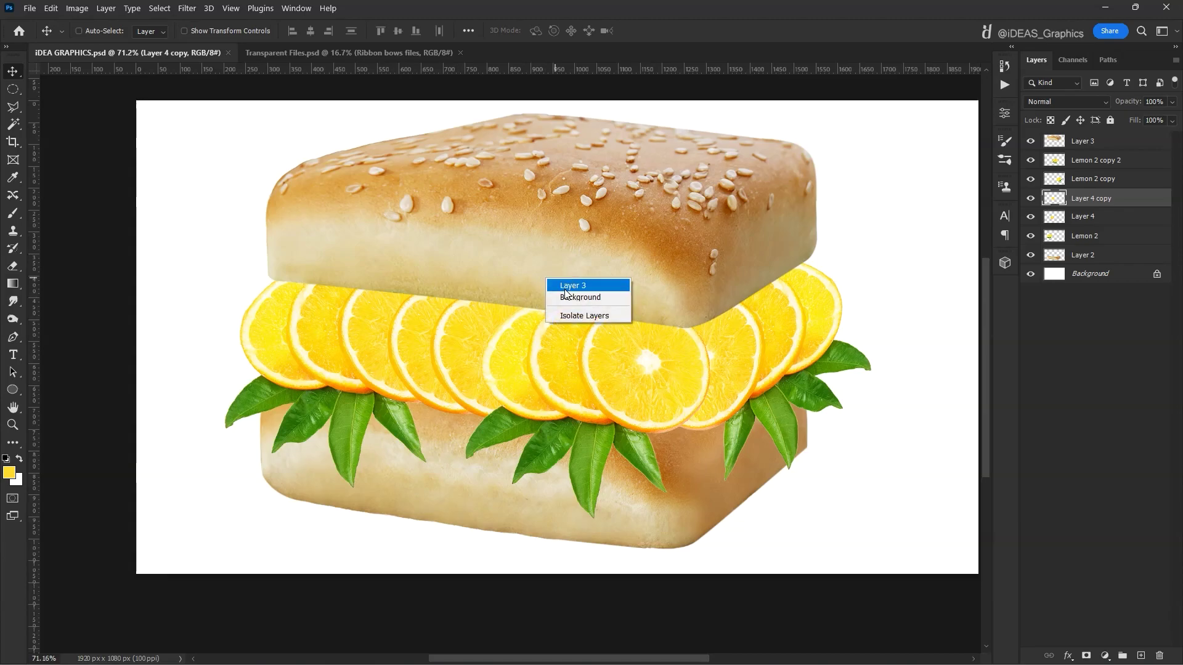
{"action": "left_click", "coordinate": [573, 285]}
{"action": "left_click", "coordinate": [1030, 140]}
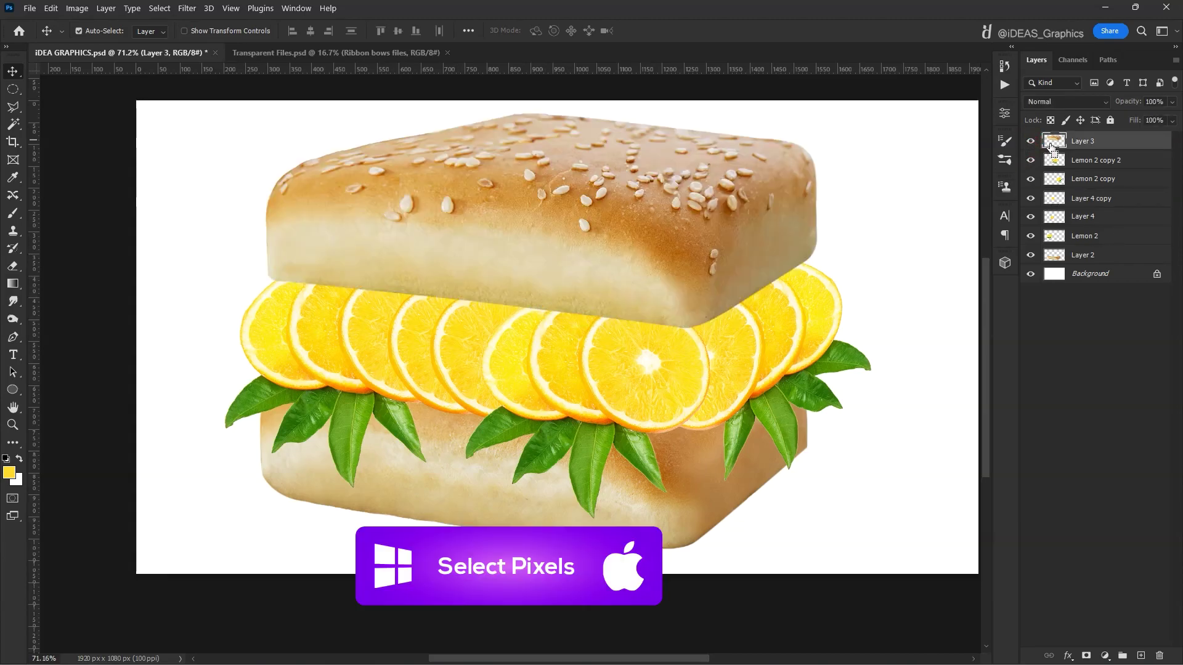
{"action": "left_click", "coordinate": [1050, 147], "text": "ctrl"}
{"action": "key", "text": "ctrl+shift+alt+n"}
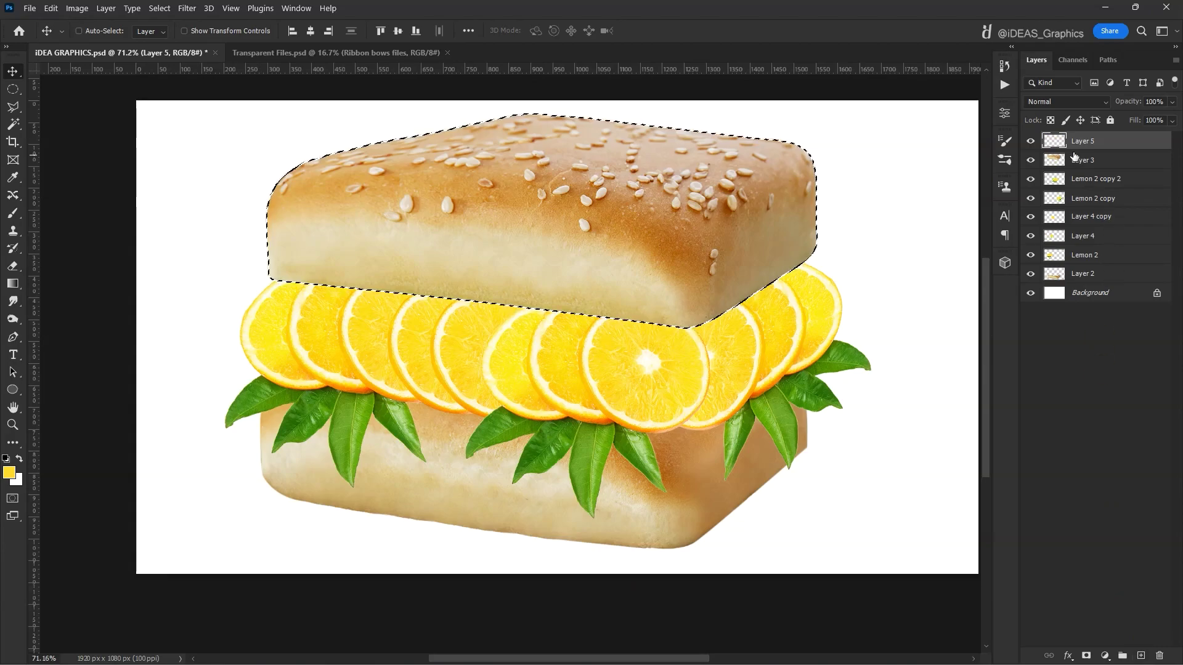
{"action": "double_click", "coordinate": [1082, 141]}
{"action": "type", "text": "Shadow"}
{"action": "key", "text": "Return"}
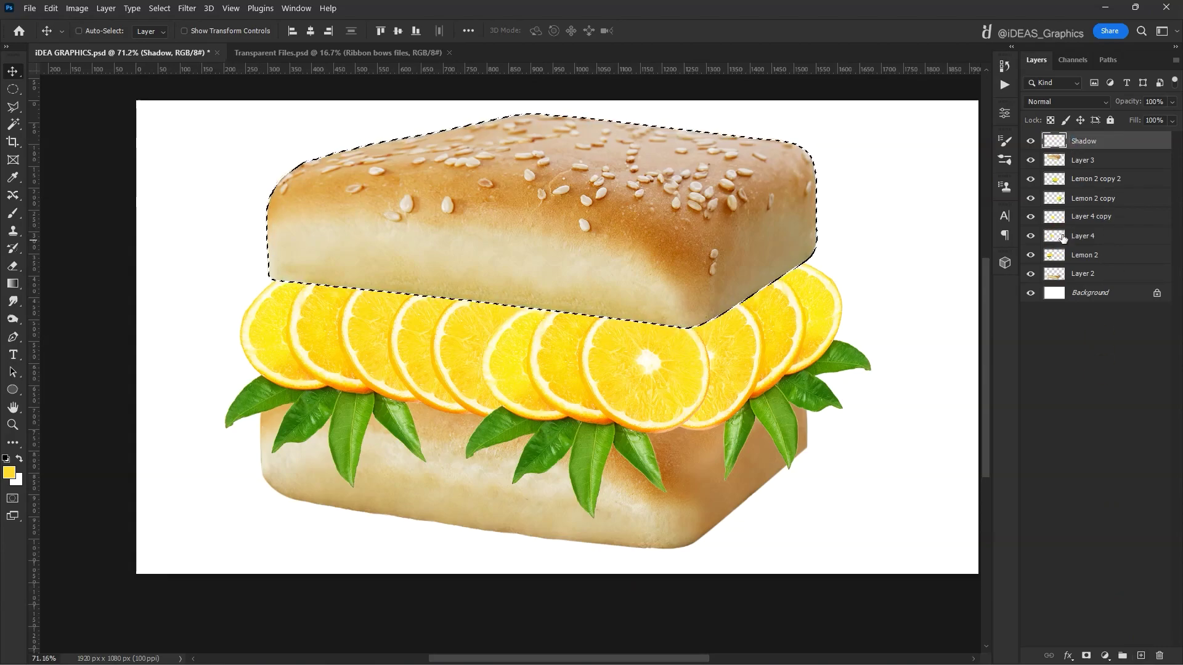
{"action": "key", "text": "d"}
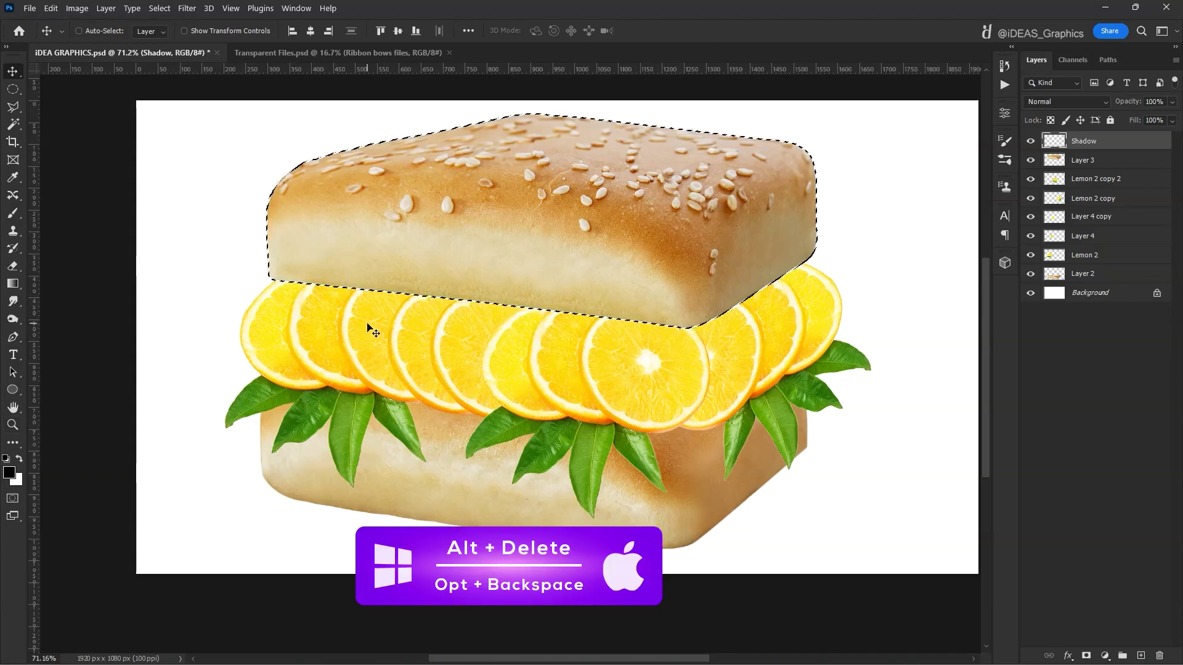
{"action": "key", "text": "alt+Delete"}
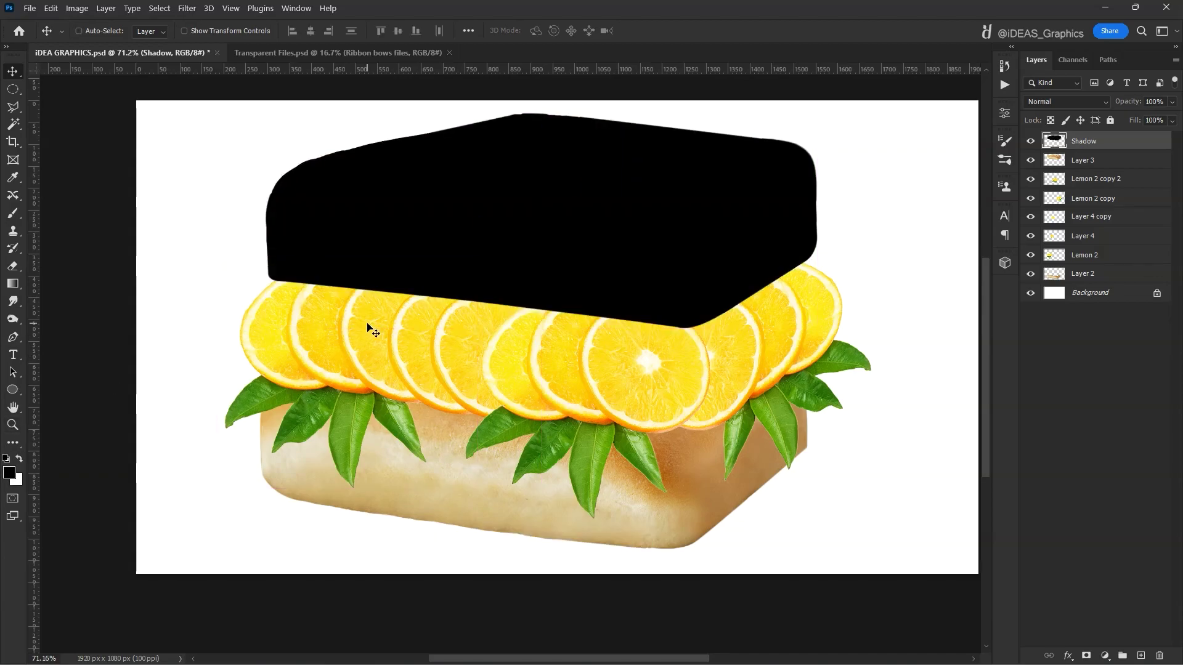
{"action": "left_click", "coordinate": [1086, 656]}
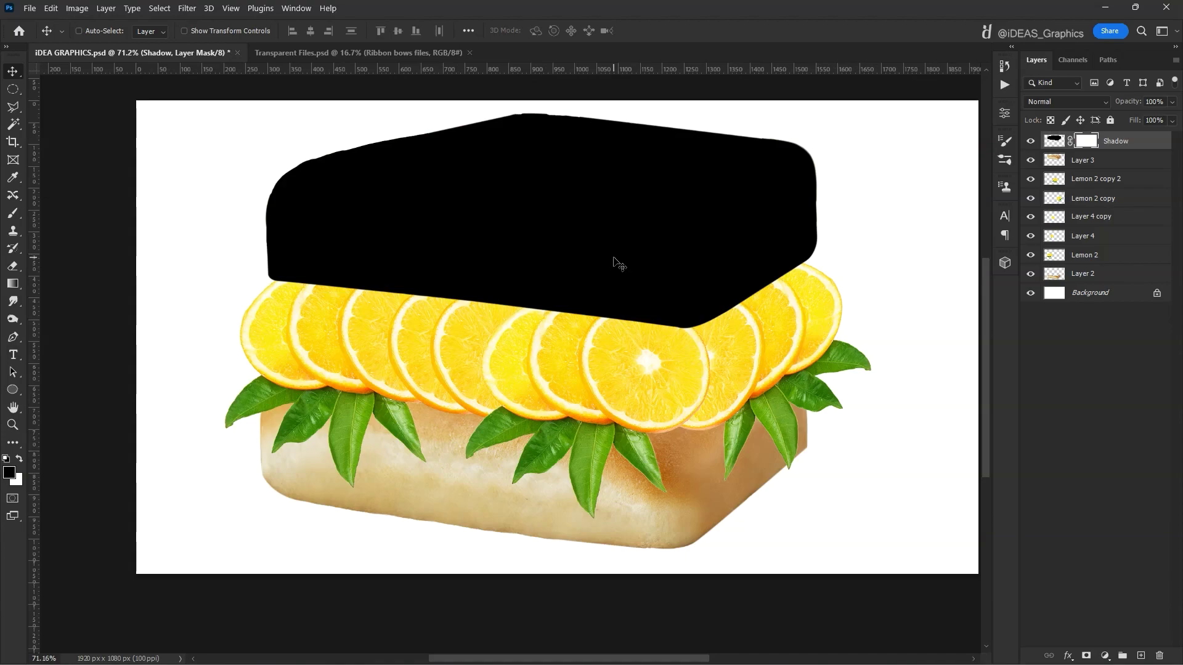
Step: Mask out the bun's upper part with a feathered lasso, leaving a soft dark lower edge
{"action": "key", "text": "l"}
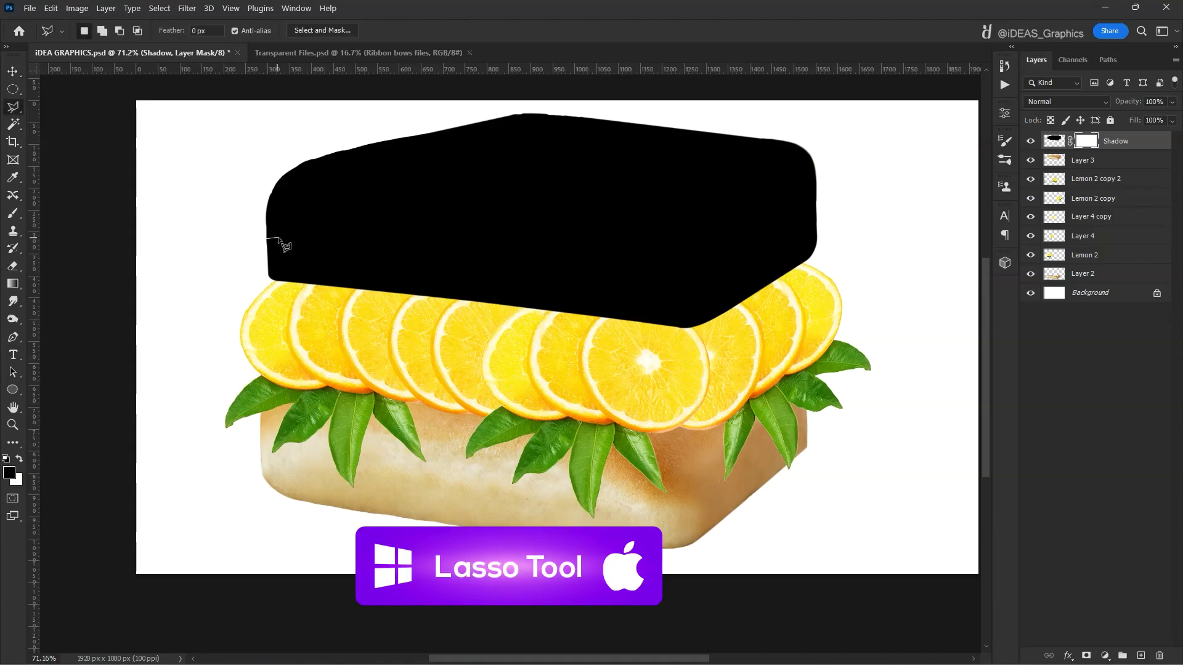
{"action": "left_click", "coordinate": [679, 285]}
{"action": "left_click", "coordinate": [862, 175]}
{"action": "left_click", "coordinate": [834, 113]}
{"action": "double_click", "coordinate": [197, 263]}
{"action": "right_click", "coordinate": [386, 216]}
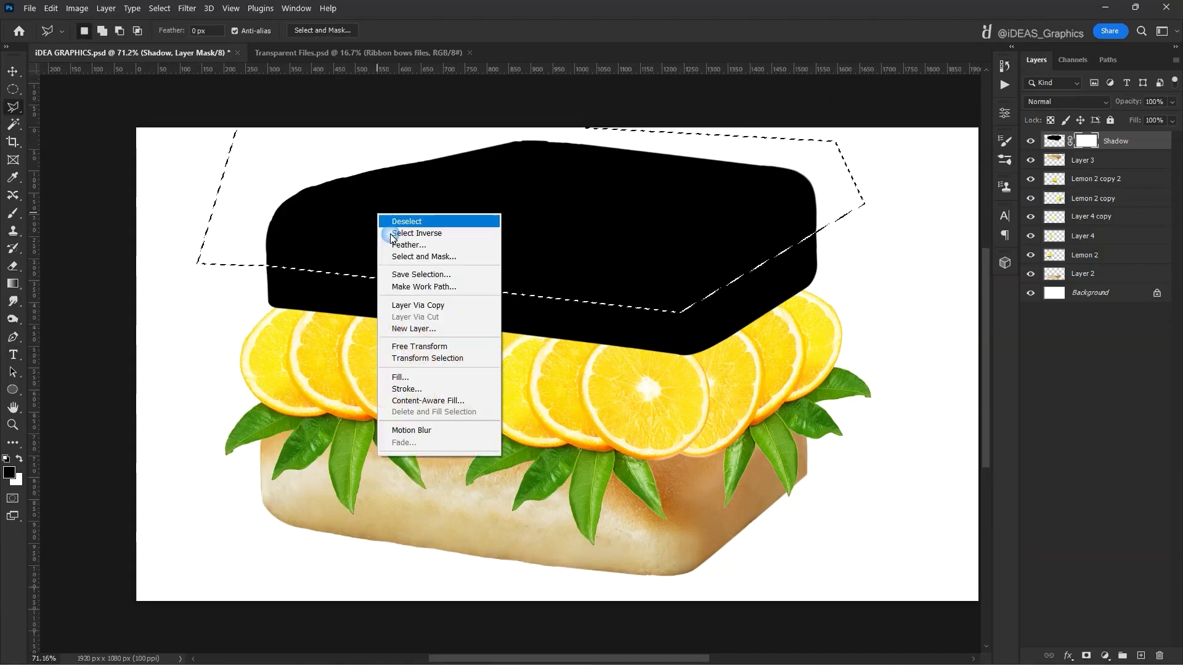
{"action": "left_click", "coordinate": [408, 248]}
{"action": "key", "text": "Return"}
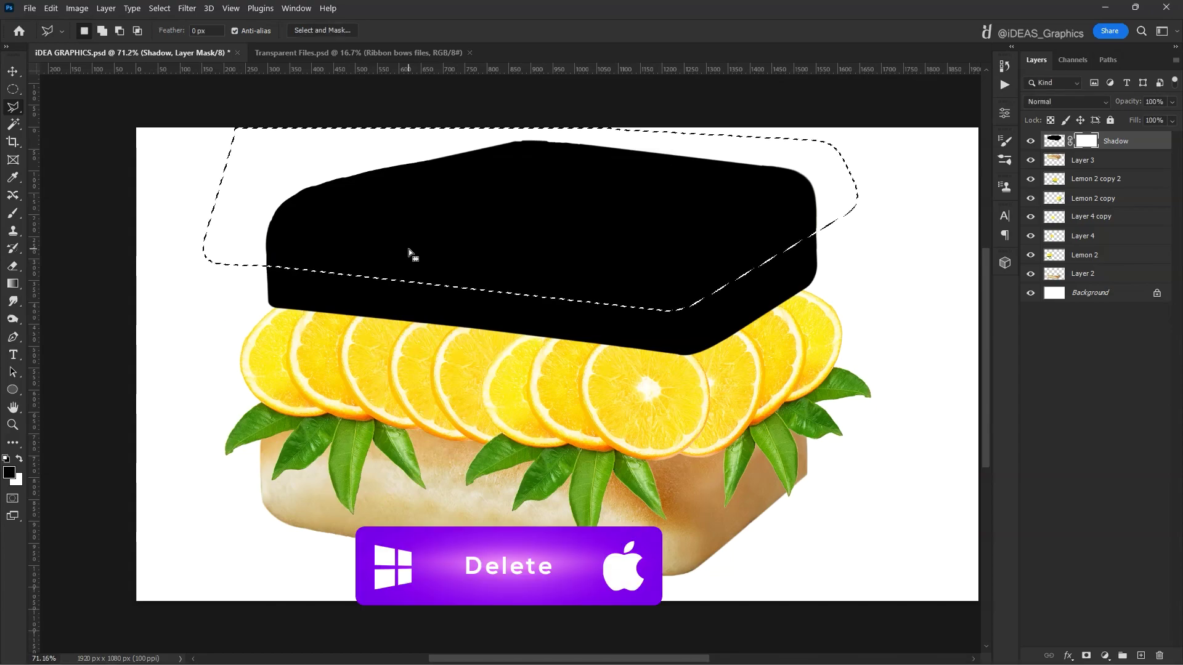
{"action": "key", "text": "Delete"}
{"action": "key", "text": "ctrl+d"}
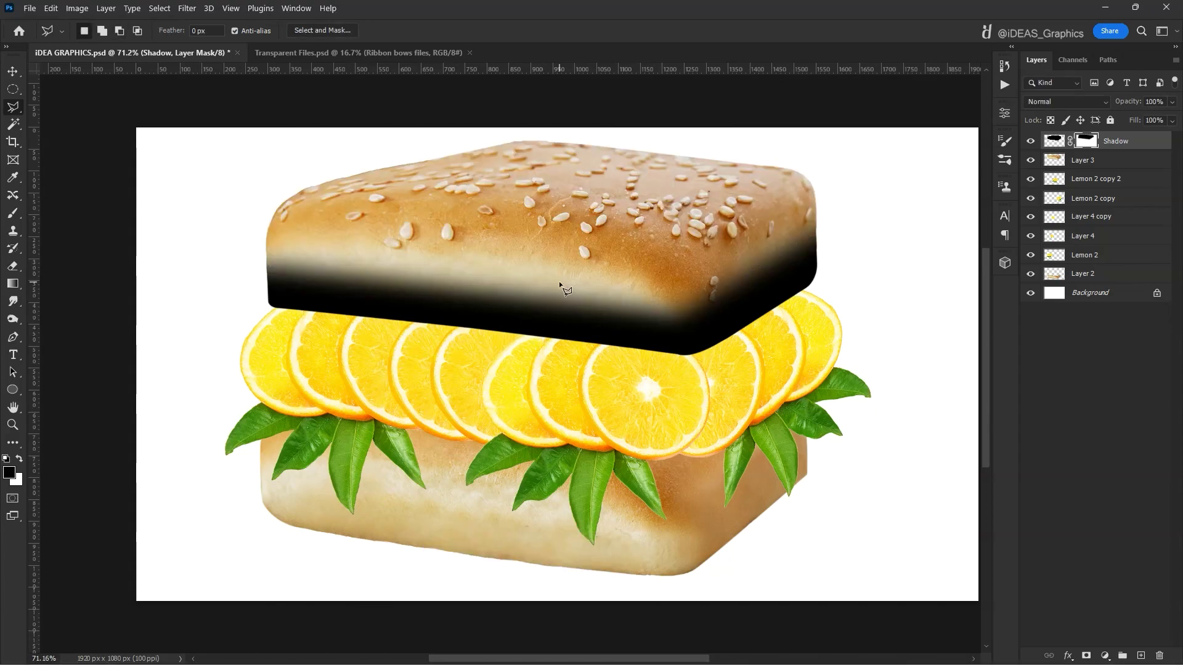
{"action": "left_click", "coordinate": [1067, 654]}
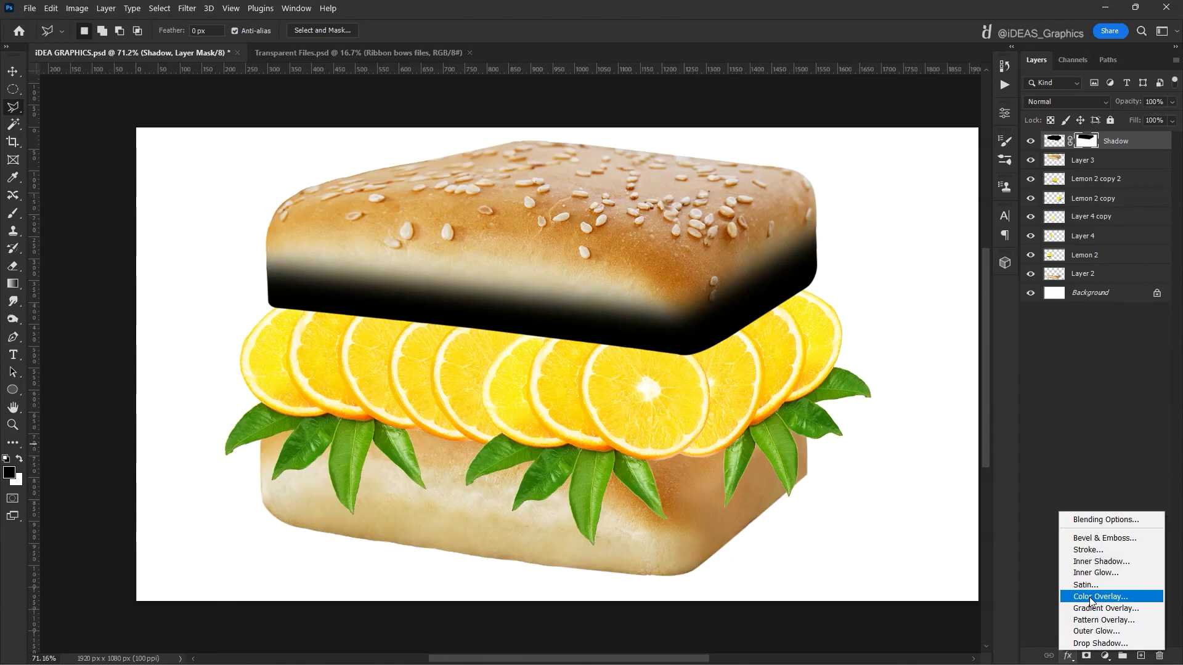
Step: Add a Color Overlay of 9d5909 brown to the Shadow layer
{"action": "left_click", "coordinate": [1085, 600]}
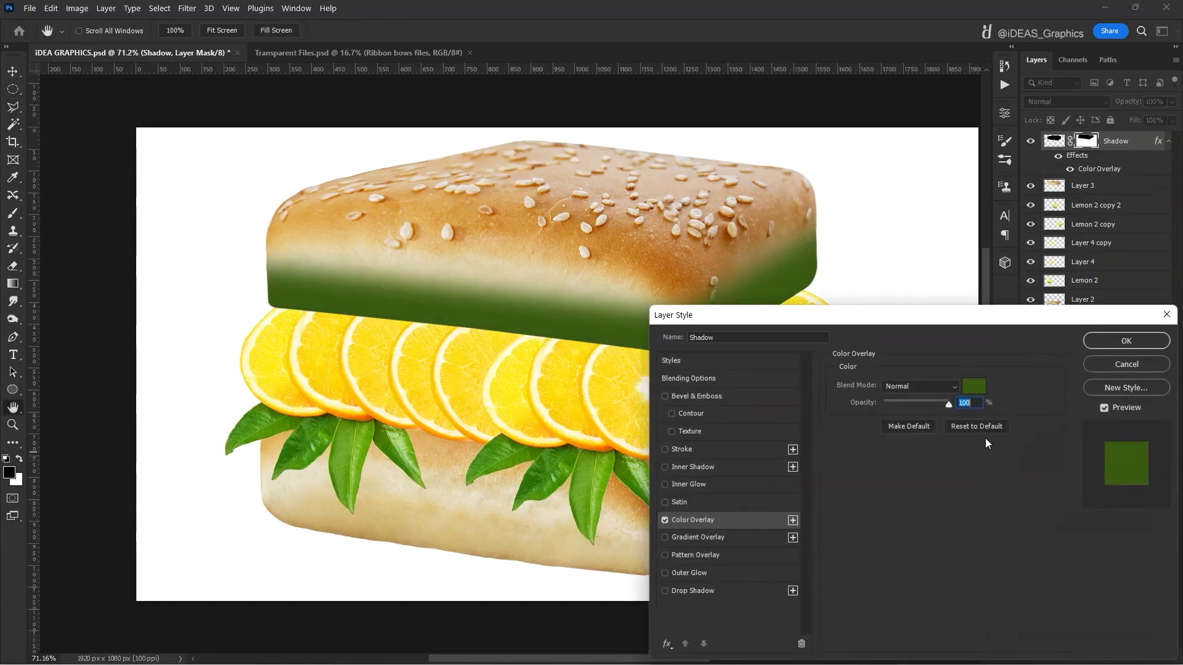
{"action": "left_click", "coordinate": [972, 388]}
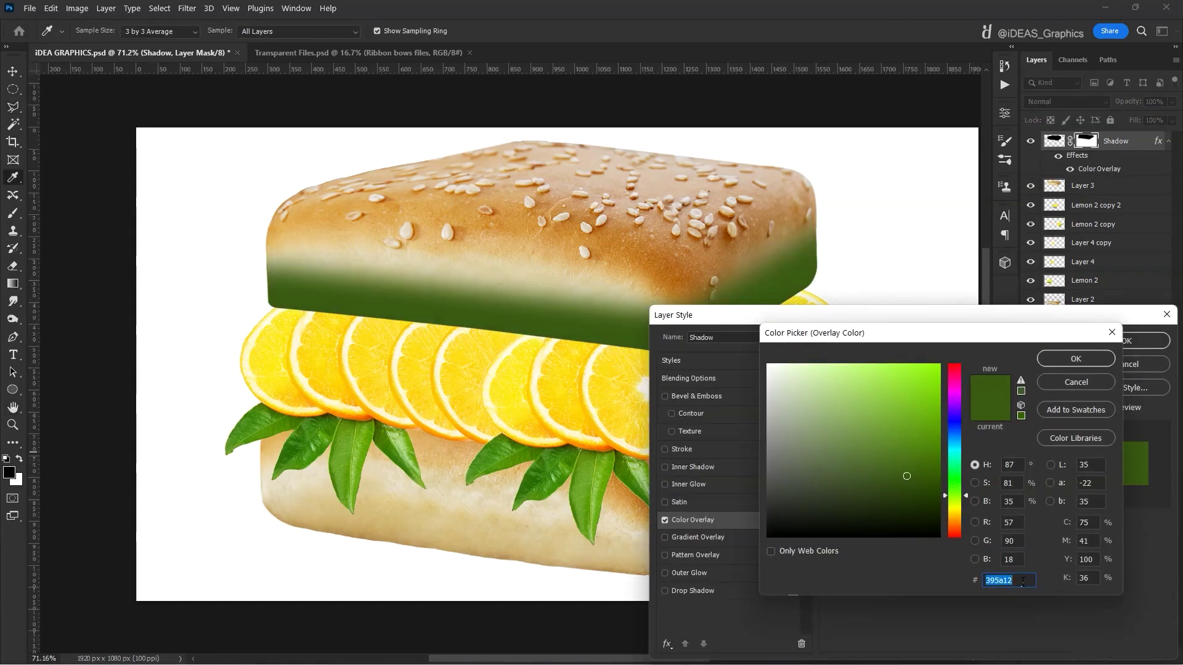
{"action": "type", "text": "9d5909"}
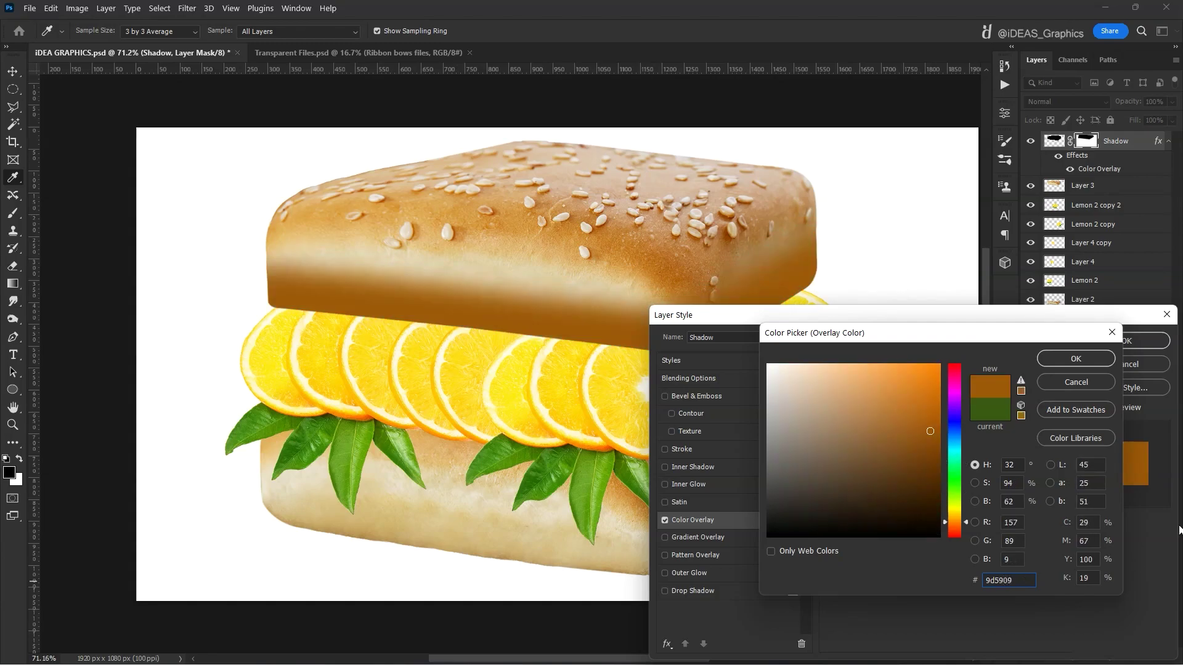
{"action": "left_click", "coordinate": [1070, 360]}
{"action": "left_click", "coordinate": [1100, 343]}
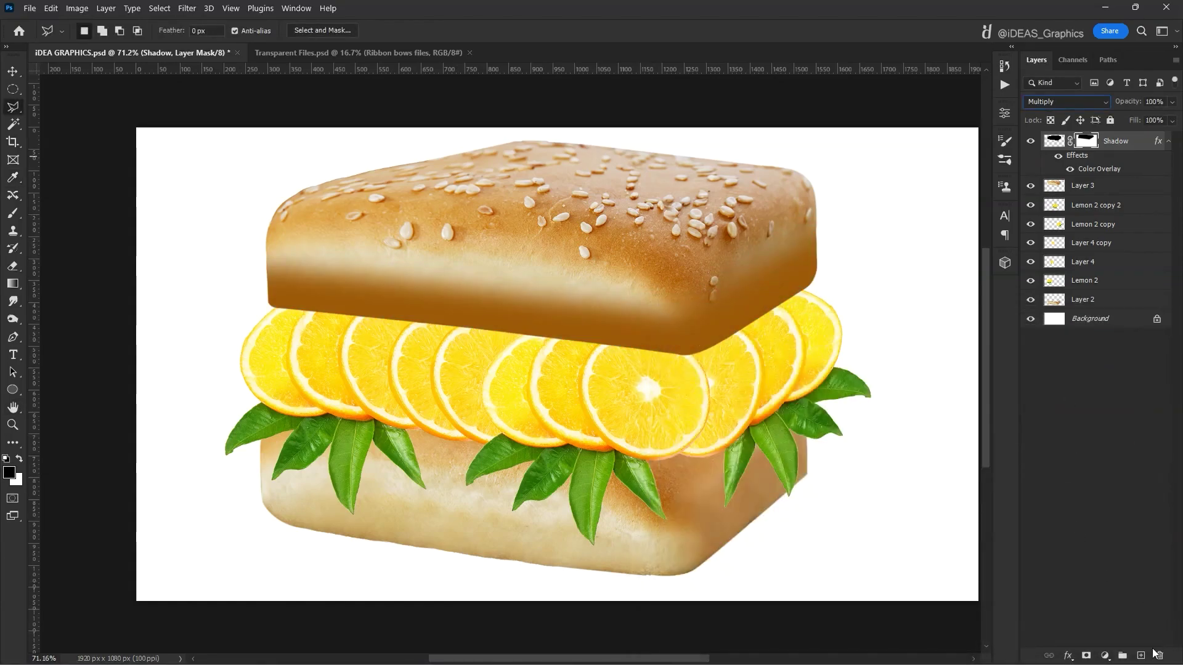
Step: Stamp a merged copy of the visible image and set it to Multiply at 50% opacity
{"action": "key", "text": "ctrl+alt+shift+e"}
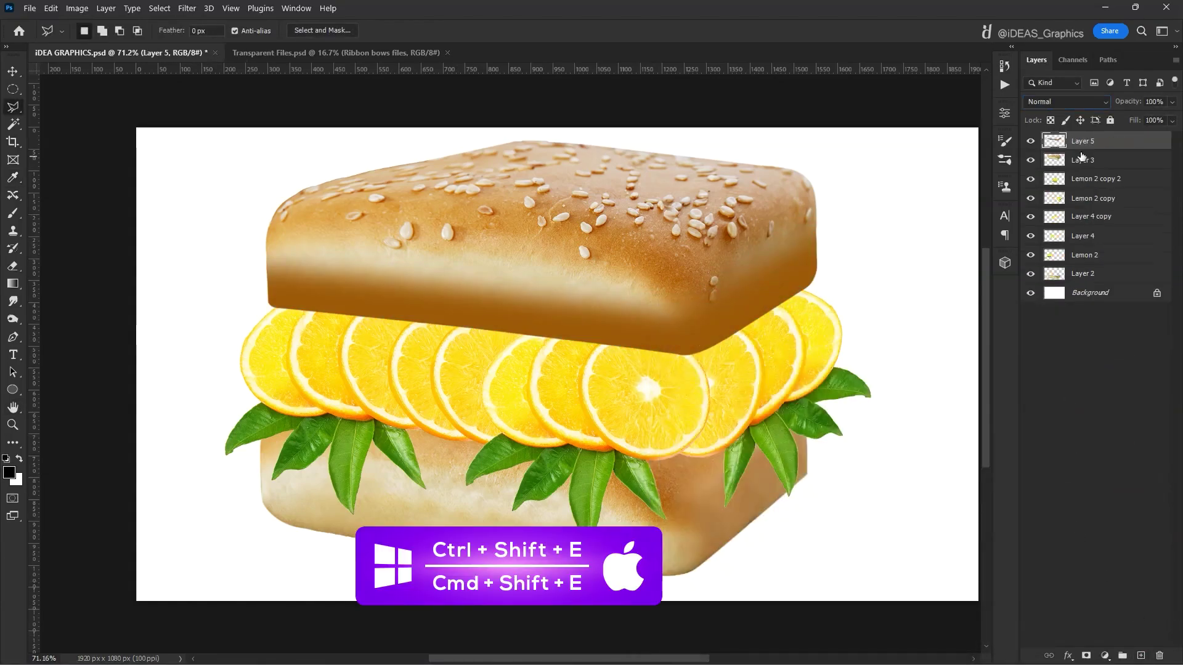
{"action": "left_click", "coordinate": [1070, 103]}
{"action": "left_click", "coordinate": [1054, 158]}
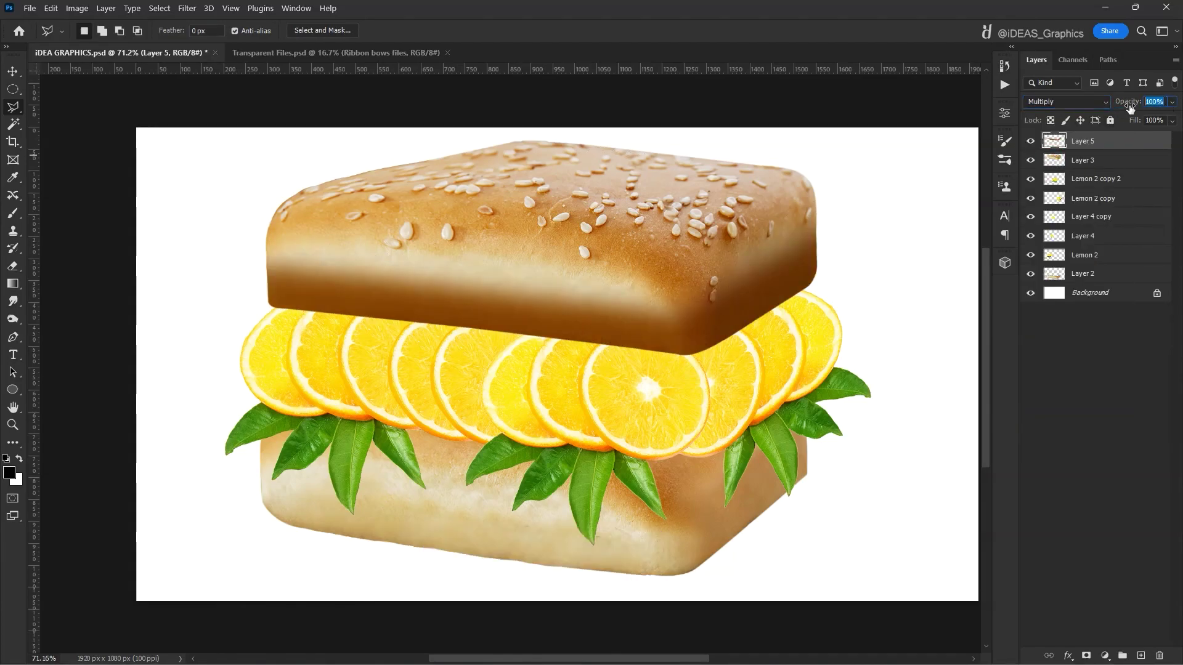
{"action": "type", "text": "50"}
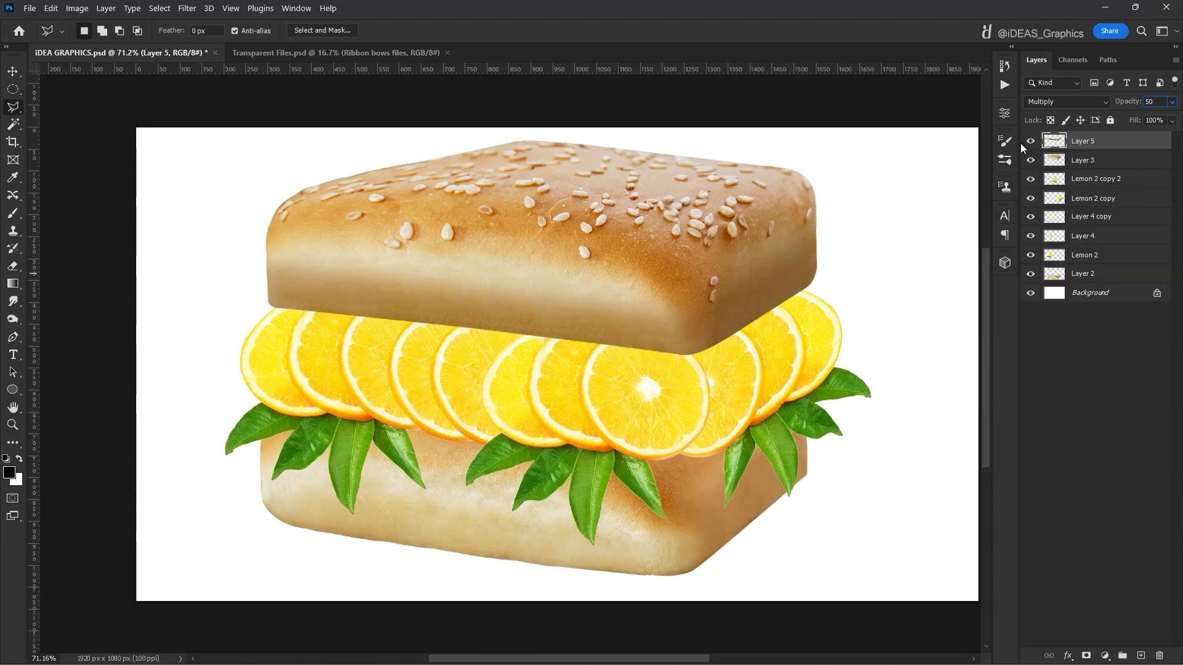
{"action": "left_click", "coordinate": [1082, 274]}
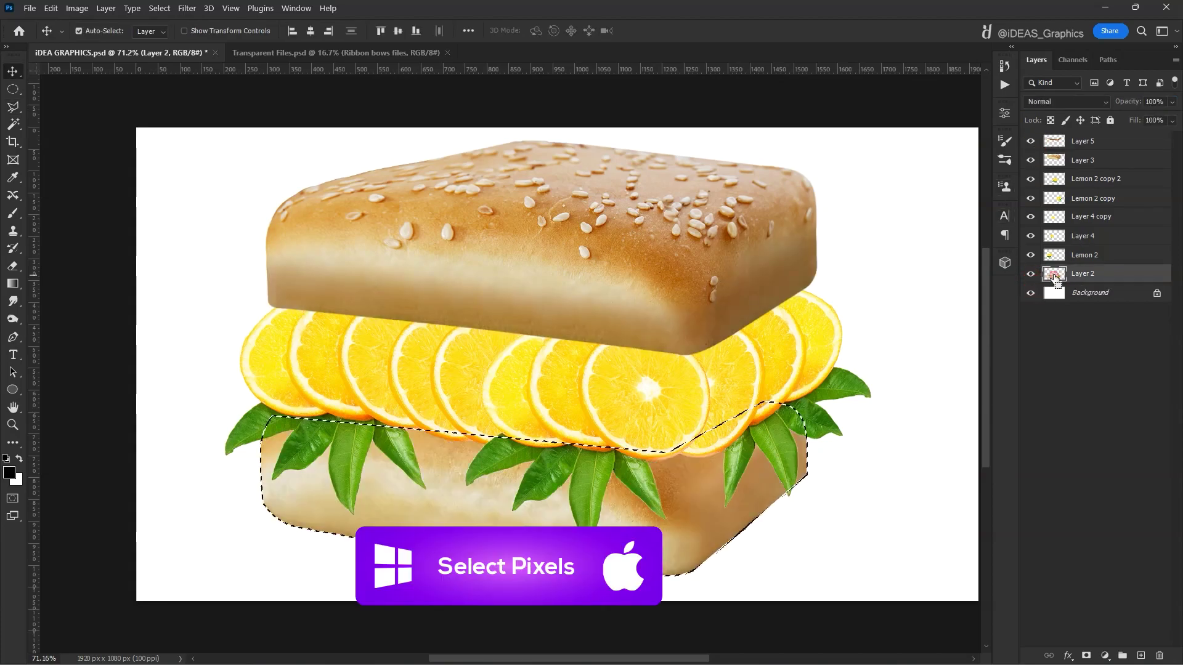
Step: Fill the bottom bun selection with brown 9d5910 on a new layer
{"action": "key", "text": "ctrl+shift+alt+n"}
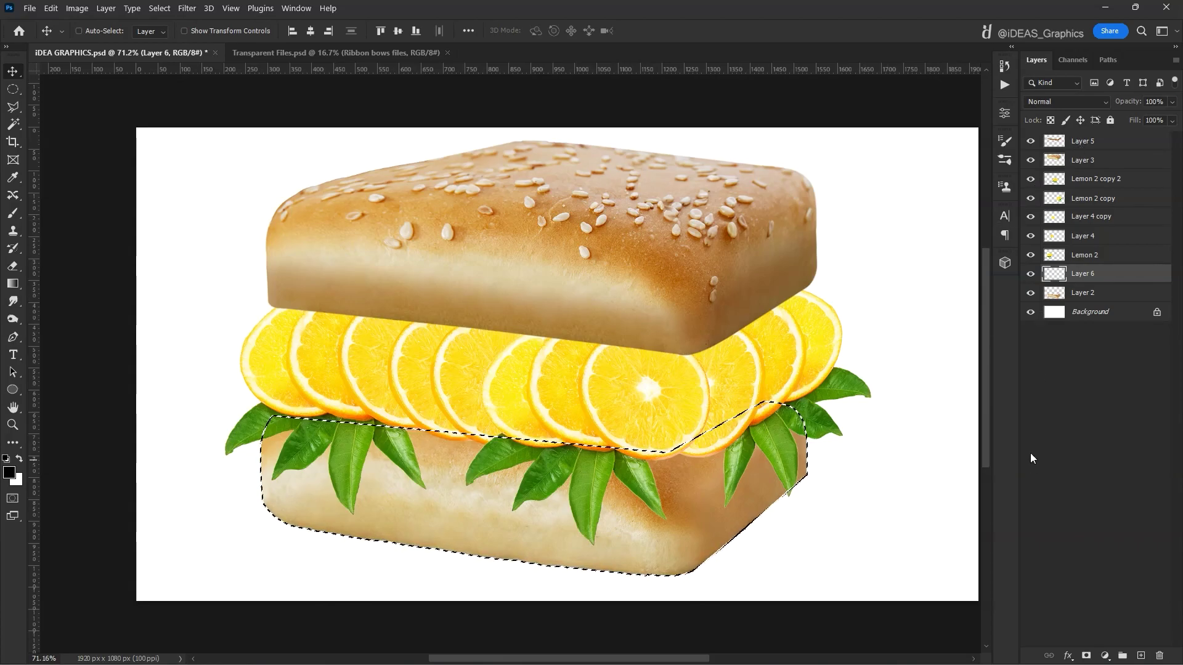
{"action": "left_click", "coordinate": [9, 472]}
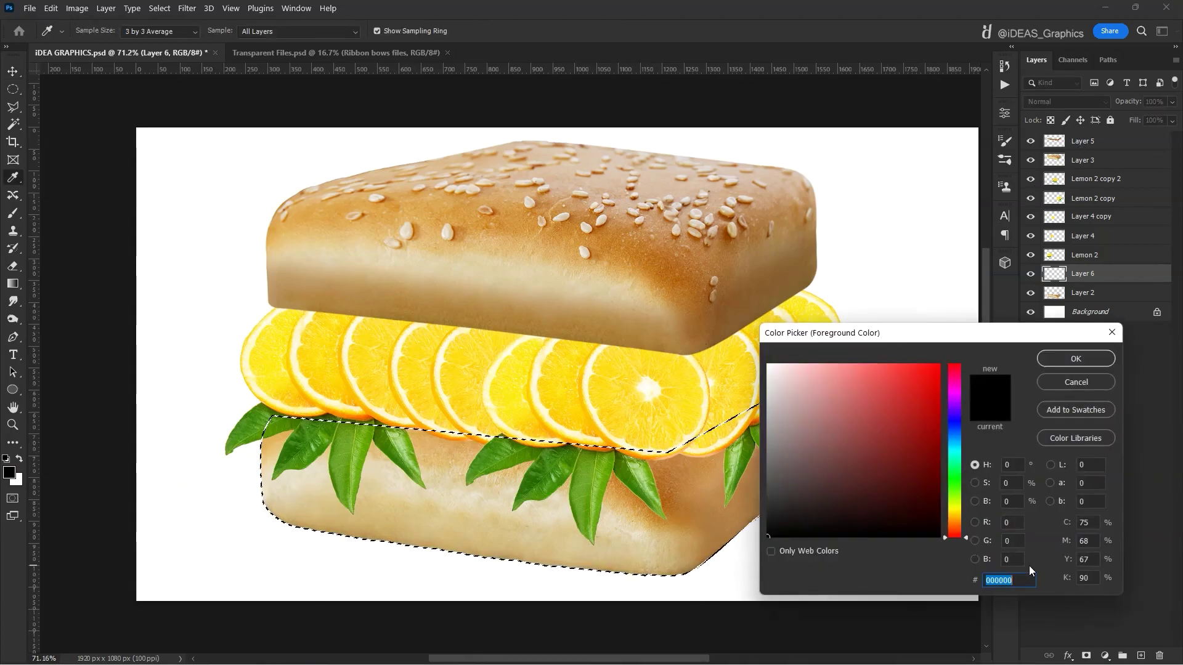
{"action": "type", "text": "9d59"}
{"action": "type", "text": "10"}
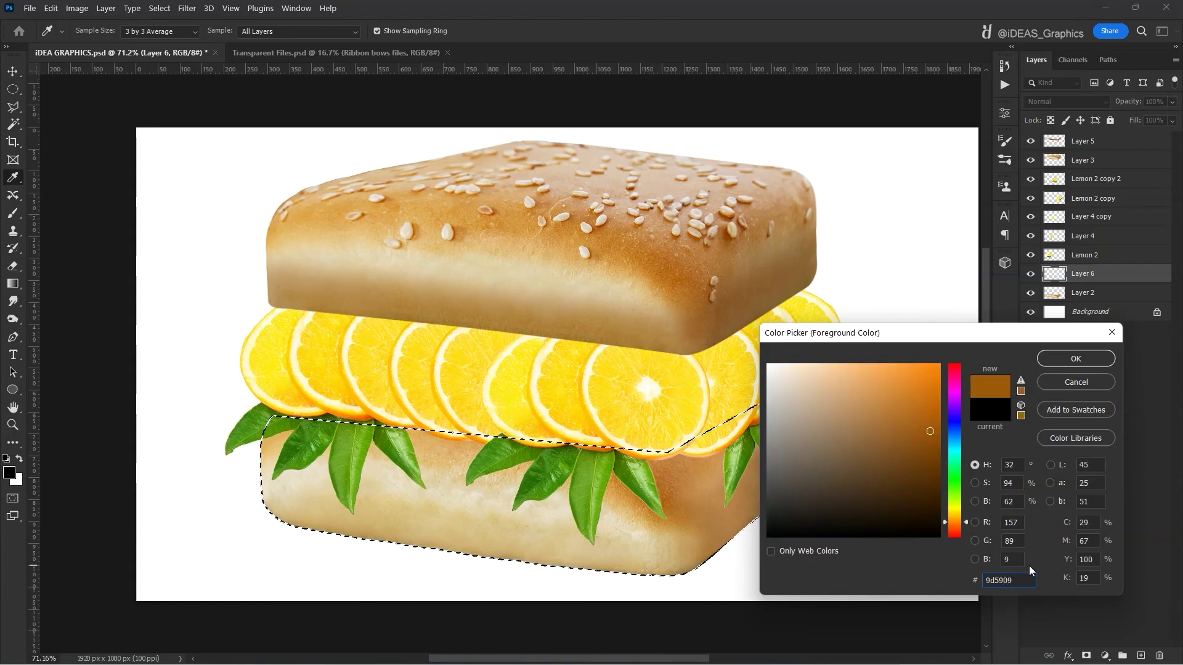
{"action": "key", "text": "Return"}
{"action": "key", "text": "alt+Delete"}
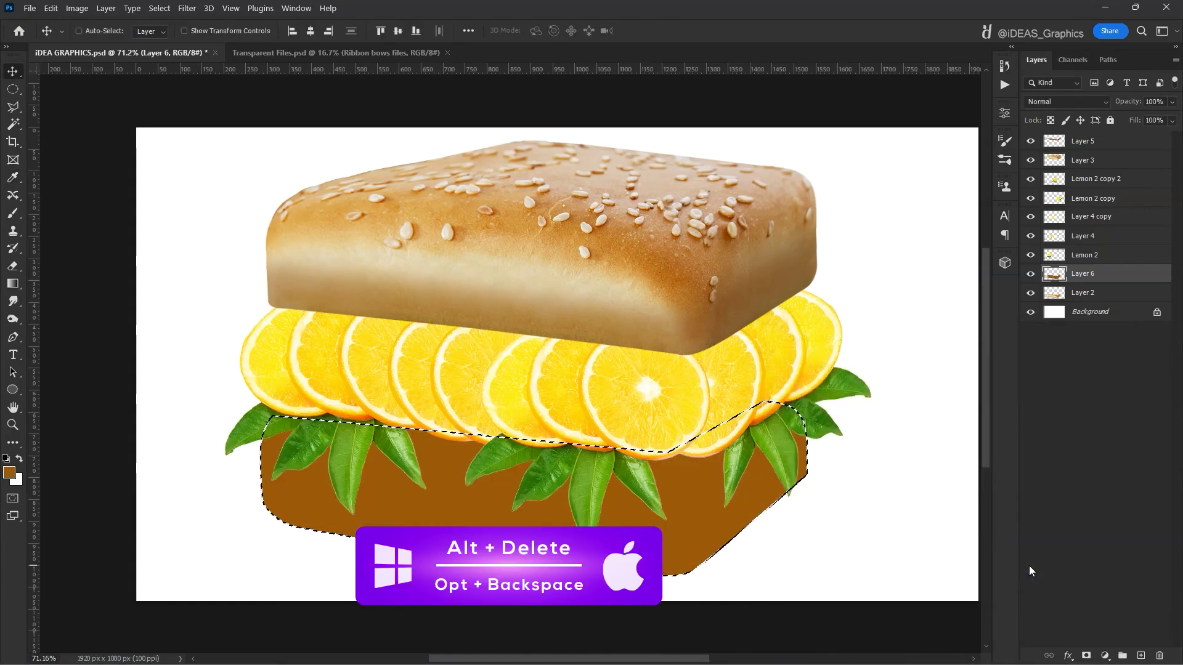
{"action": "key", "text": "ctrl+d"}
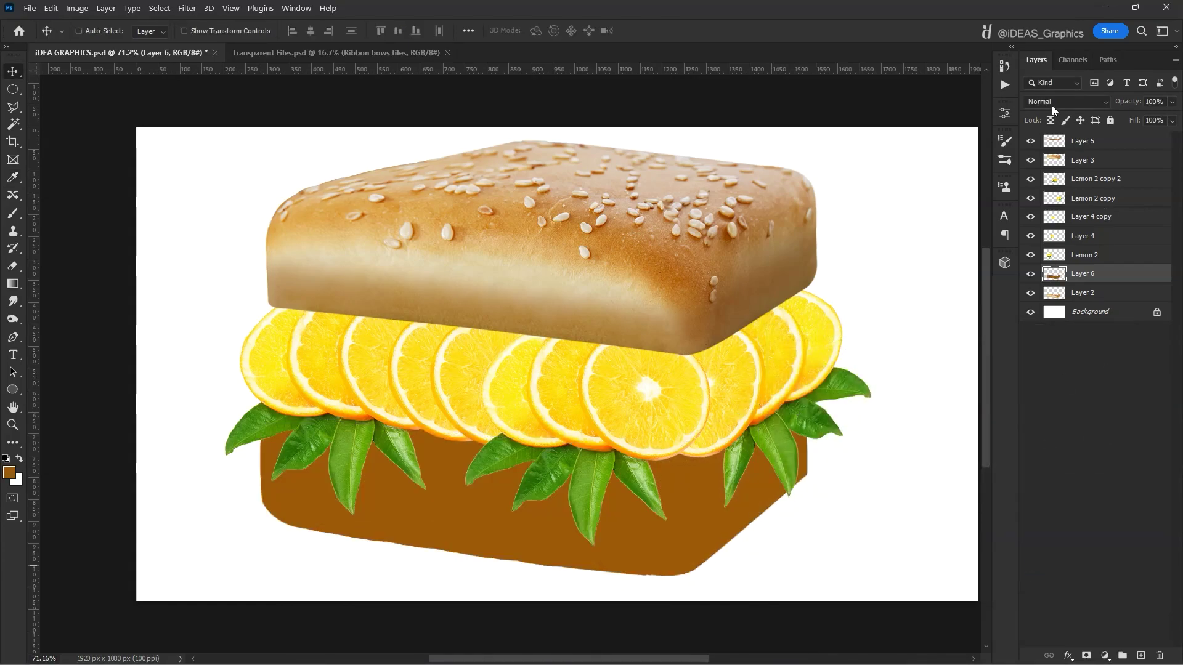
Step: Set the brown layer to Multiply at 50% opacity and add a layer mask
{"action": "left_click", "coordinate": [1053, 103]}
{"action": "left_click", "coordinate": [1043, 152]}
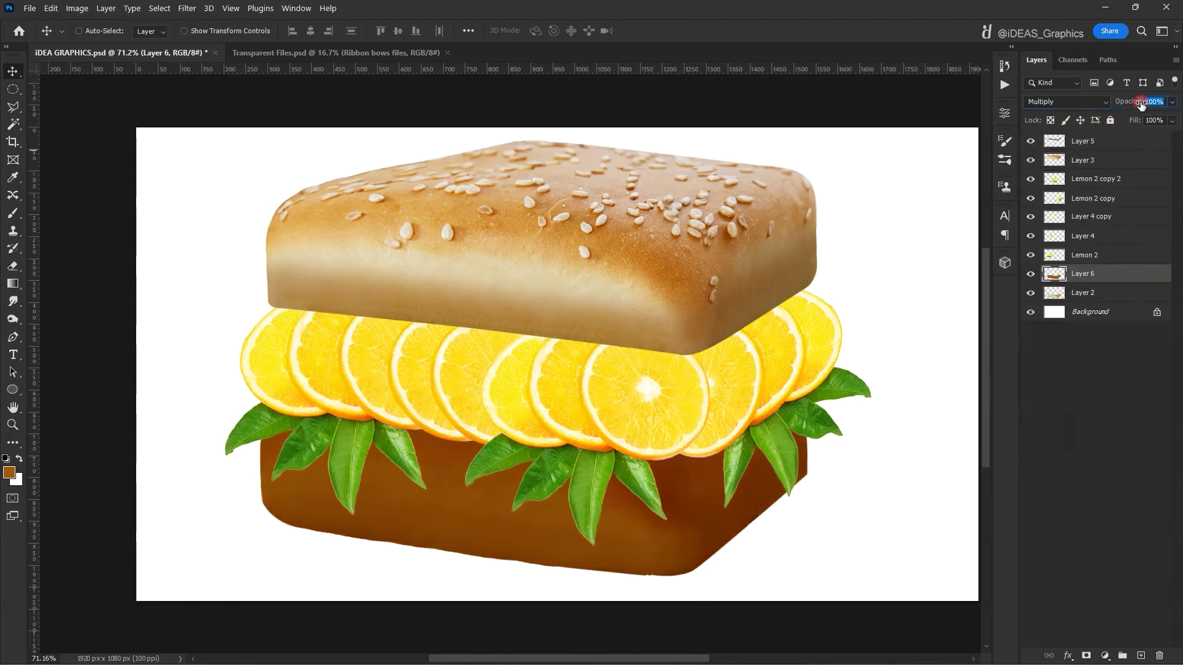
{"action": "type", "text": "50"}
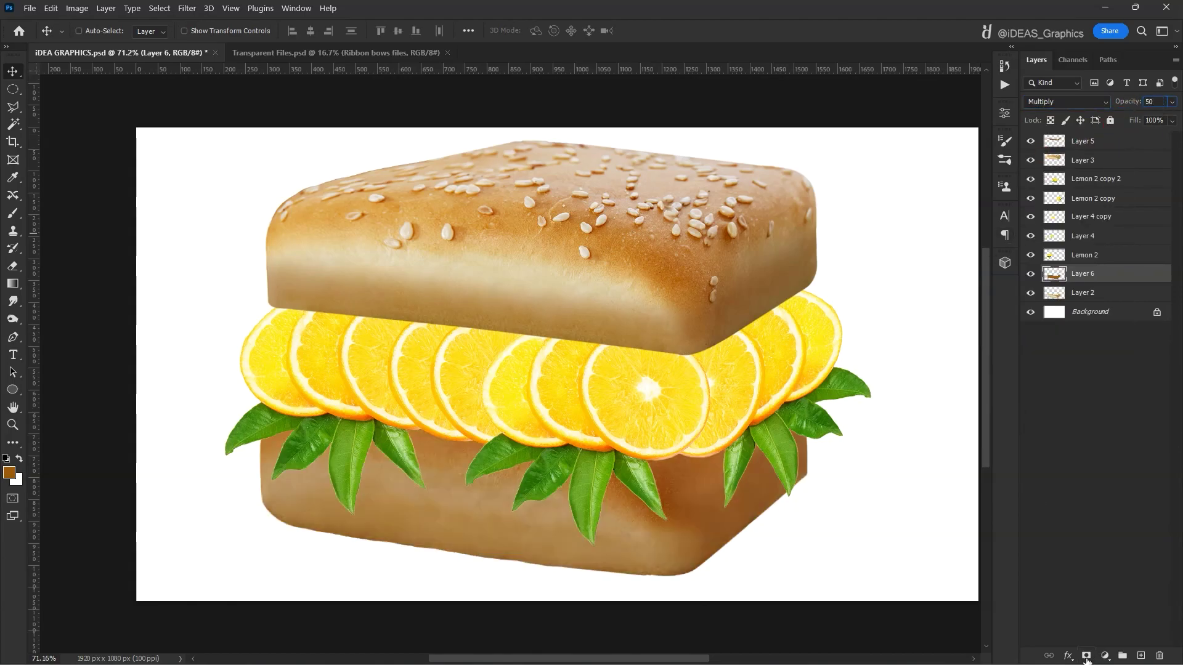
{"action": "left_click", "coordinate": [1086, 657]}
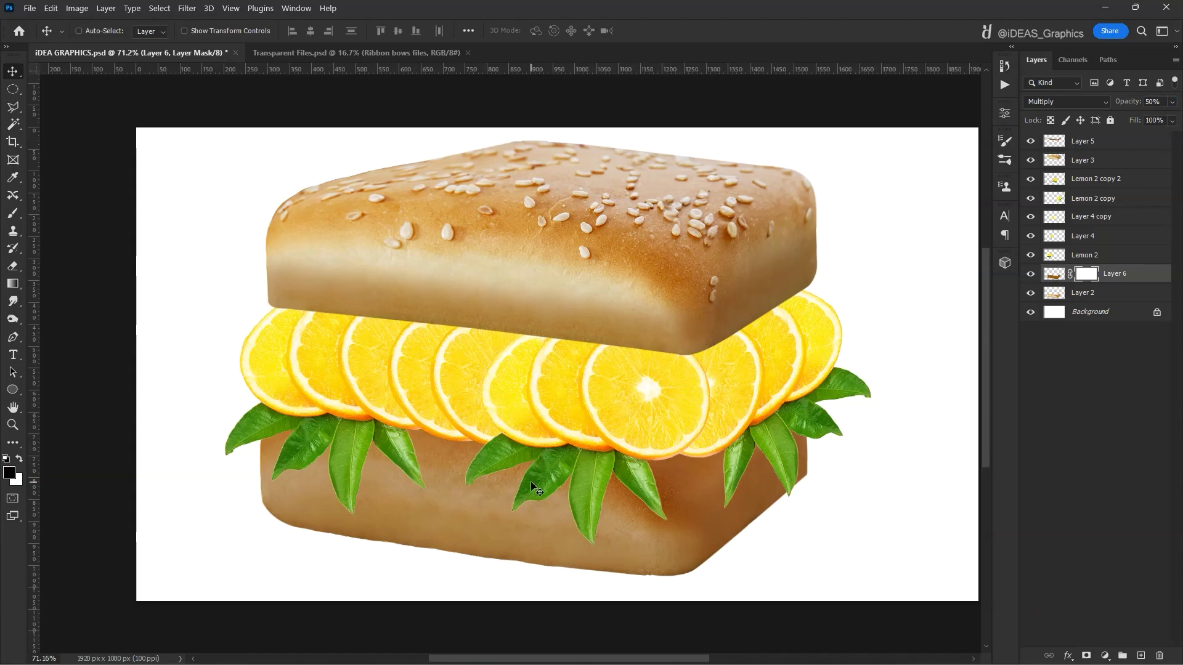
{"action": "key", "text": "p"}
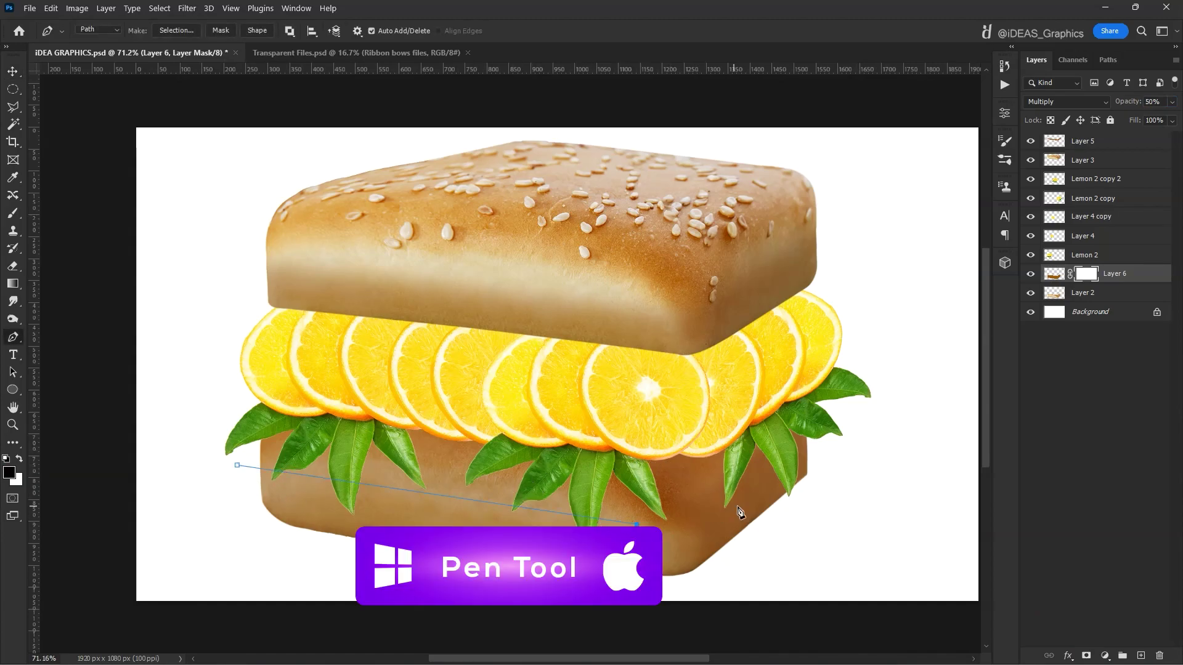
Step: Hide the tint over the bun's top using a 25 px feathered path selection filled black in the mask
{"action": "scroll", "coordinate": [720, 520], "scroll_direction": "up", "scroll_amount": 3}
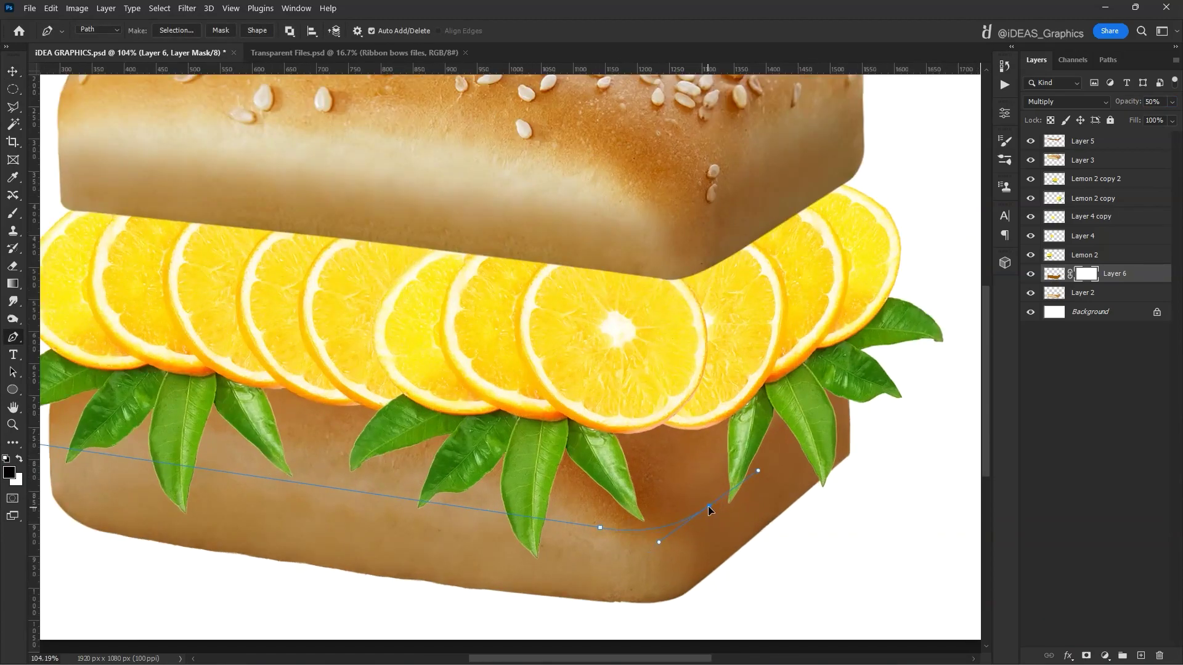
{"action": "left_click", "coordinate": [879, 375]}
{"action": "scroll", "coordinate": [879, 374], "scroll_direction": "down", "scroll_amount": 2}
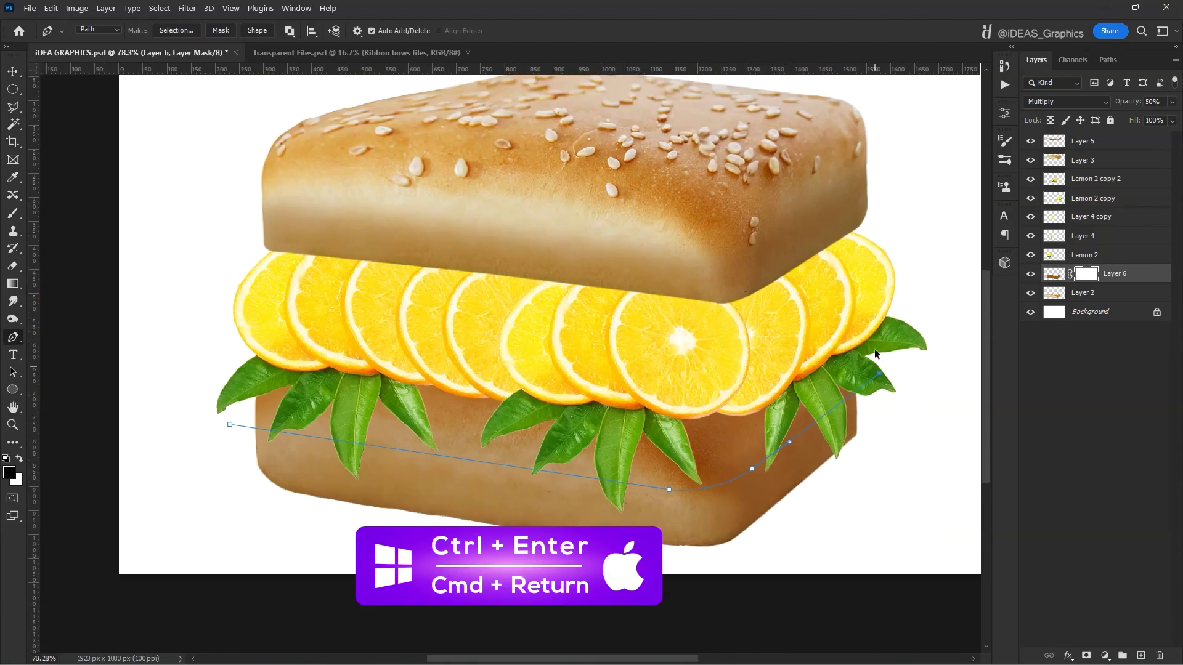
{"action": "left_click", "coordinate": [230, 424]}
{"action": "key", "text": "ctrl+Return"}
{"action": "key", "text": "l"}
{"action": "right_click", "coordinate": [342, 363]}
{"action": "left_click", "coordinate": [369, 397]}
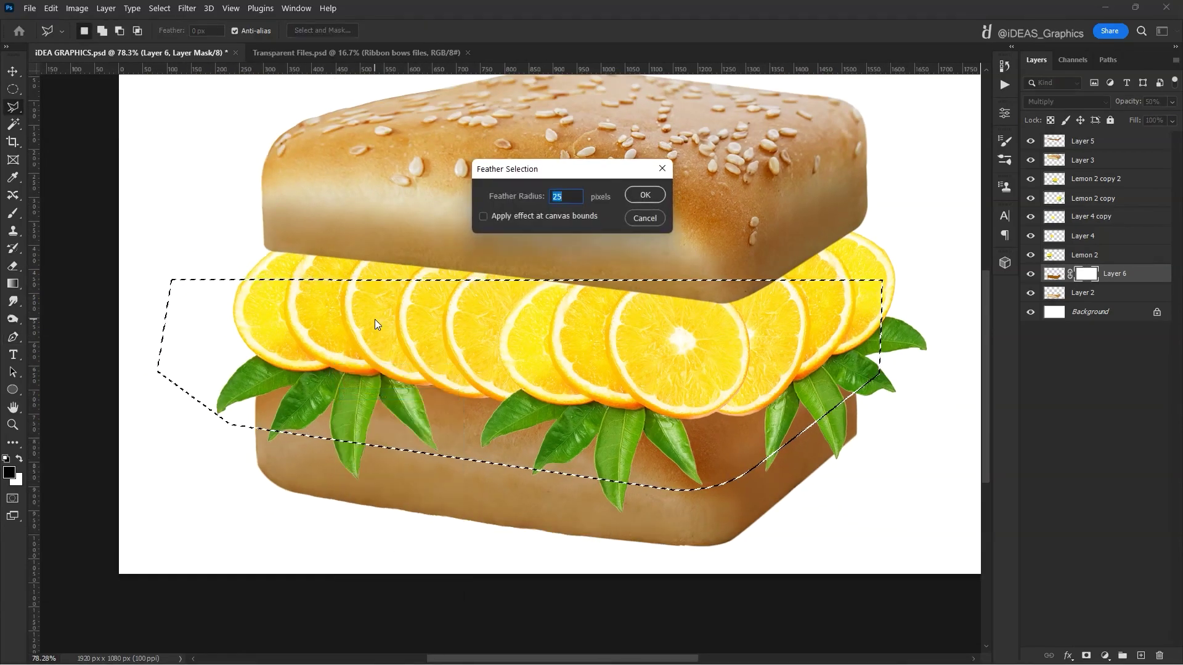
{"action": "key", "text": "Return"}
{"action": "key", "text": "alt+Delete"}
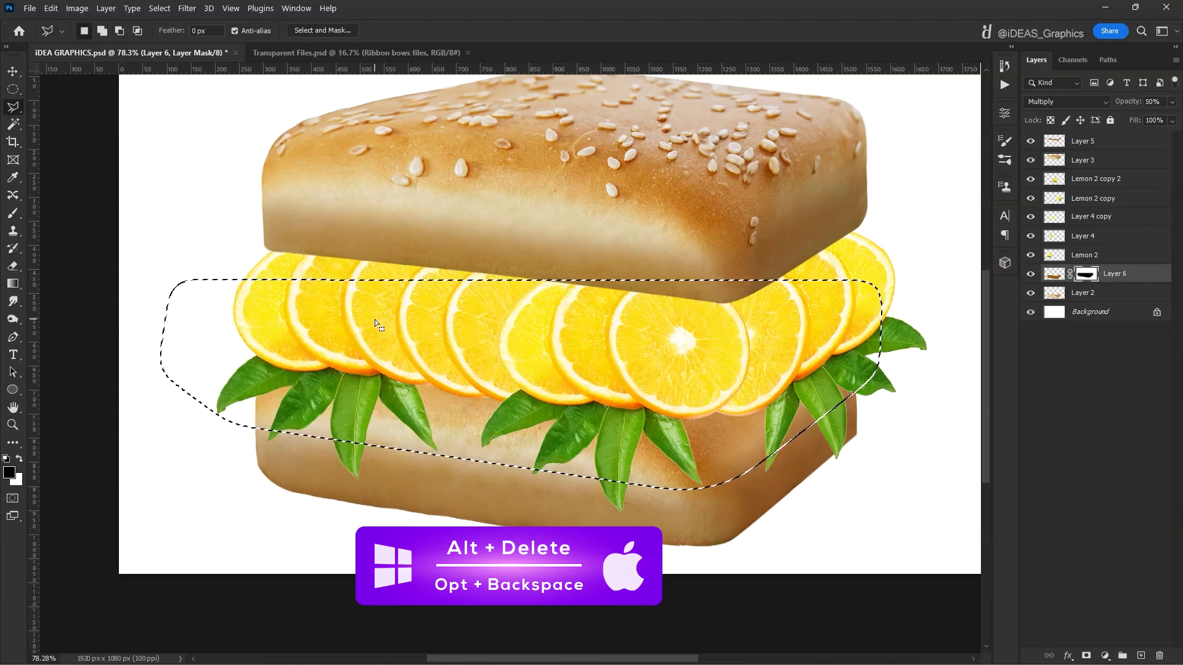
{"action": "key", "text": "ctrl+d"}
Step: Lower the brown tint layer's opacity to 35%
{"action": "left_click_drag", "start_coordinate": [547, 242], "coordinate": [509, 281]}
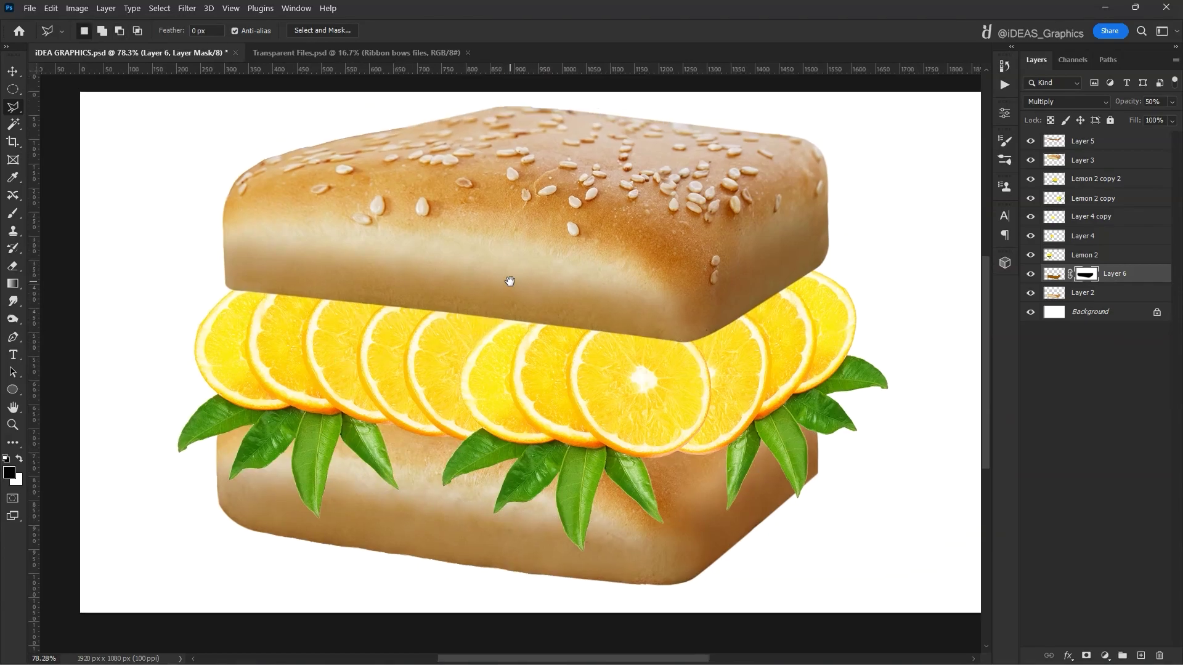
{"action": "left_click", "coordinate": [12, 74]}
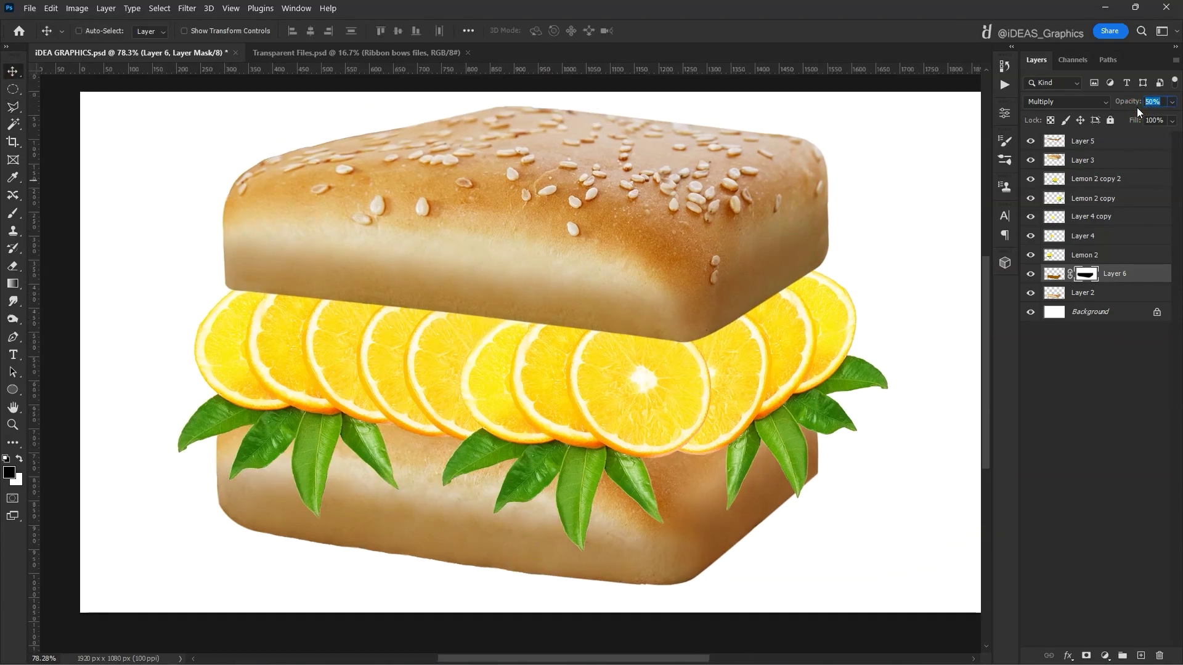
{"action": "type", "text": "35"}
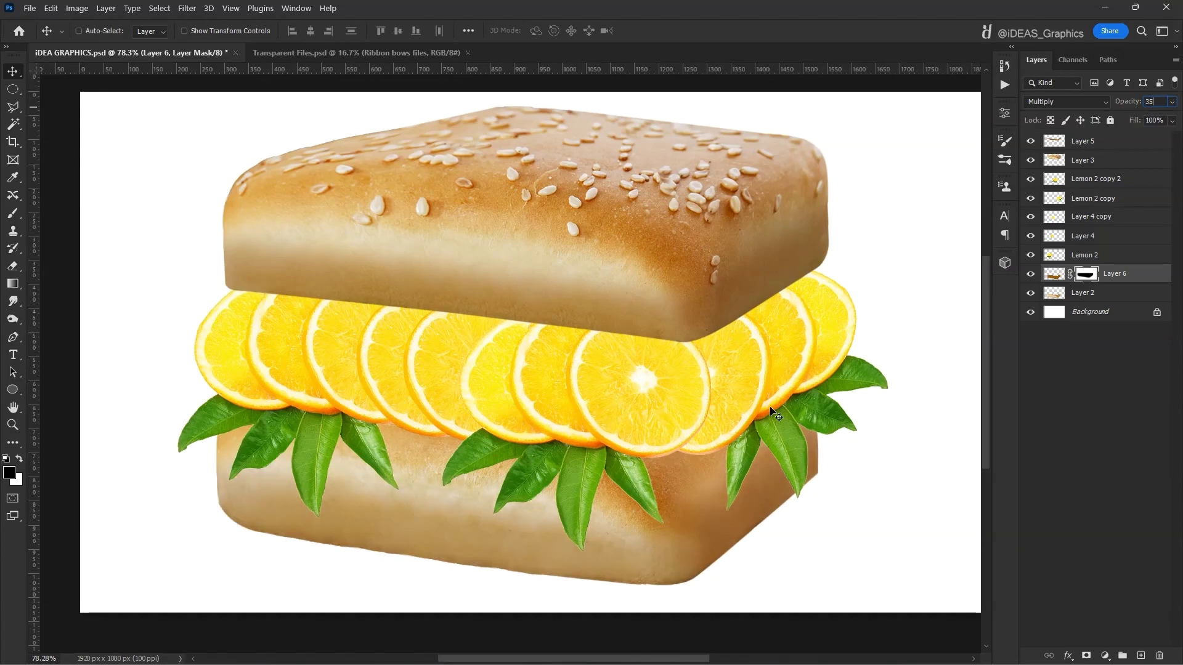
Step: Load the Lemon 2 slices and leaves as a selection on a new layer
{"action": "right_click", "coordinate": [371, 443]}
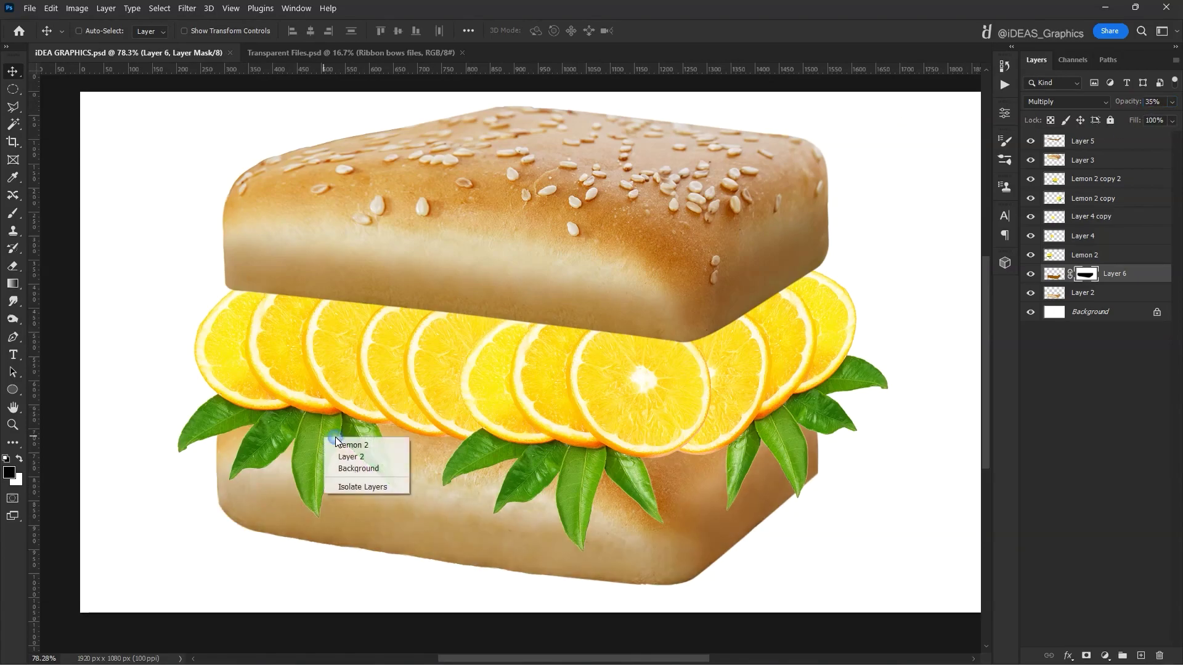
{"action": "left_click", "coordinate": [363, 439]}
{"action": "left_click", "coordinate": [1065, 259], "text": "ctrl"}
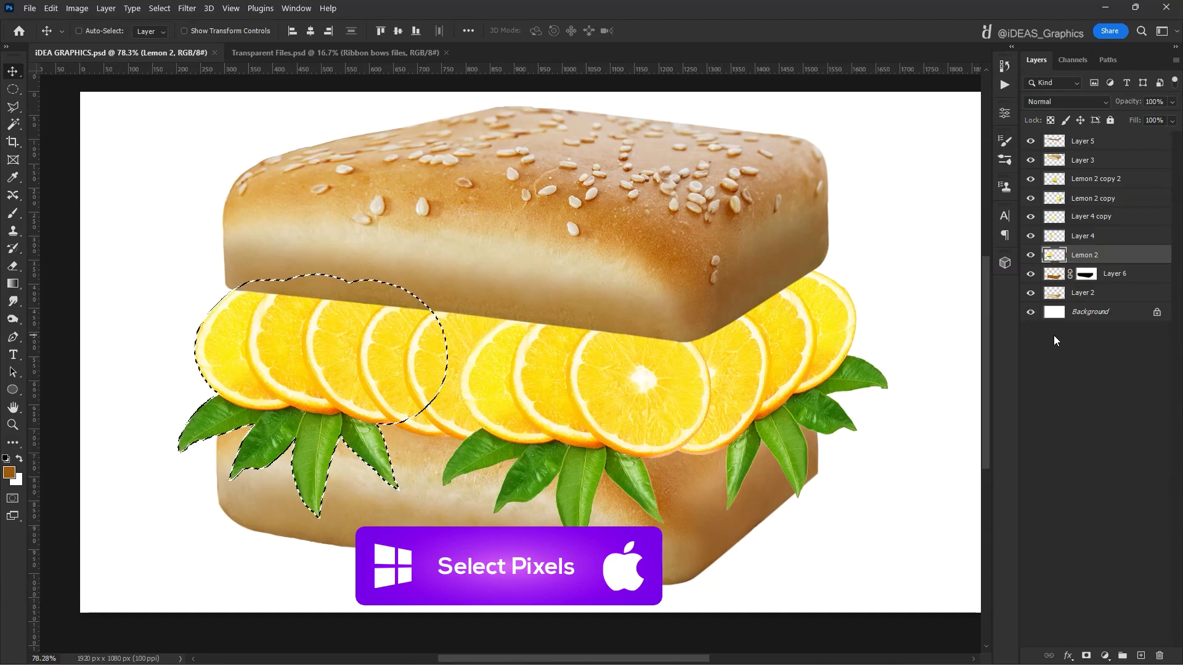
{"action": "key", "text": "ctrl+j"}
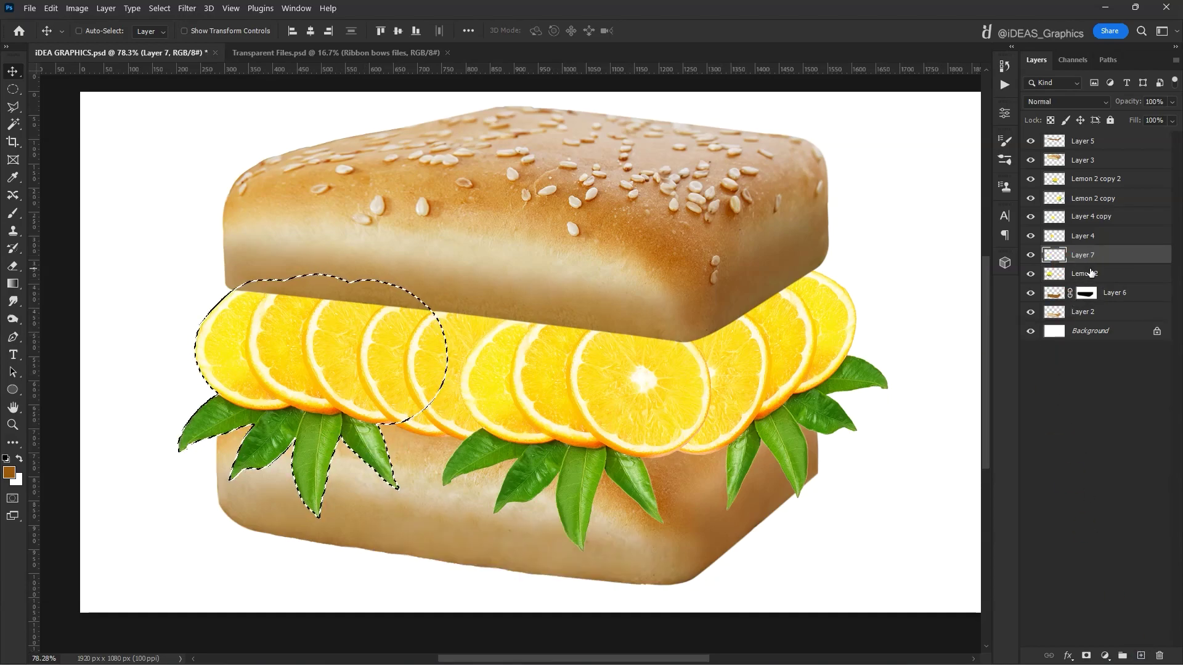
{"action": "left_click_drag", "start_coordinate": [1113, 258], "coordinate": [1113, 272]}
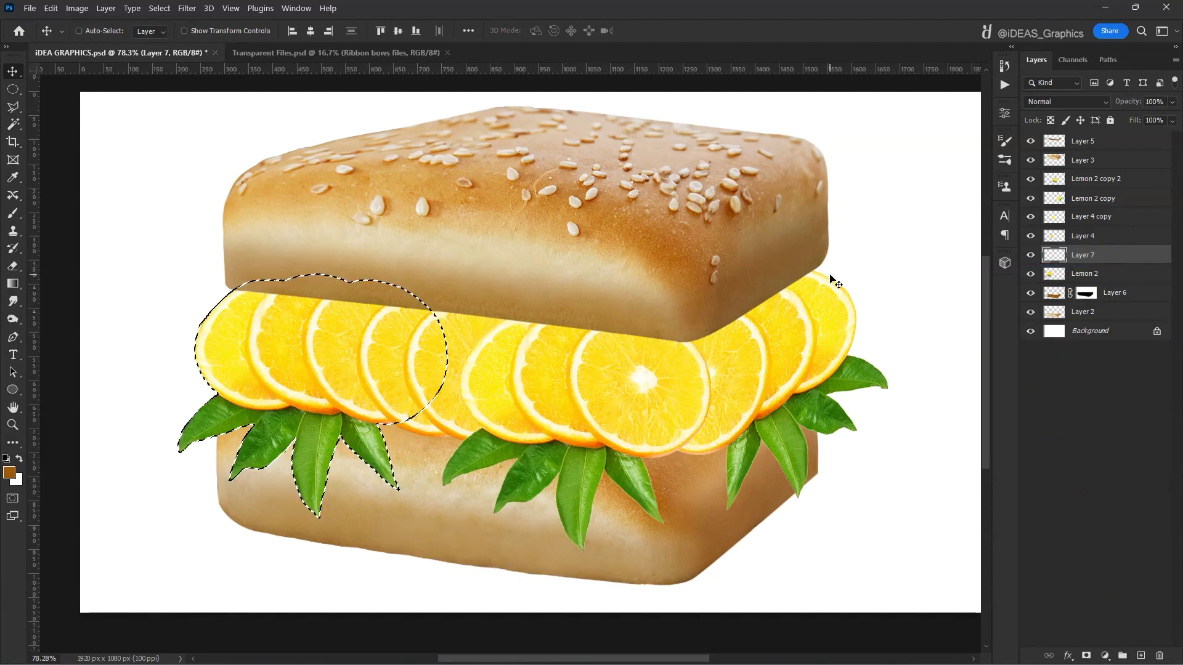
Step: Fill the selection with a dark colour, rename the layer Shadow, and place it below Lemon 2
{"action": "left_click", "coordinate": [8, 472]}
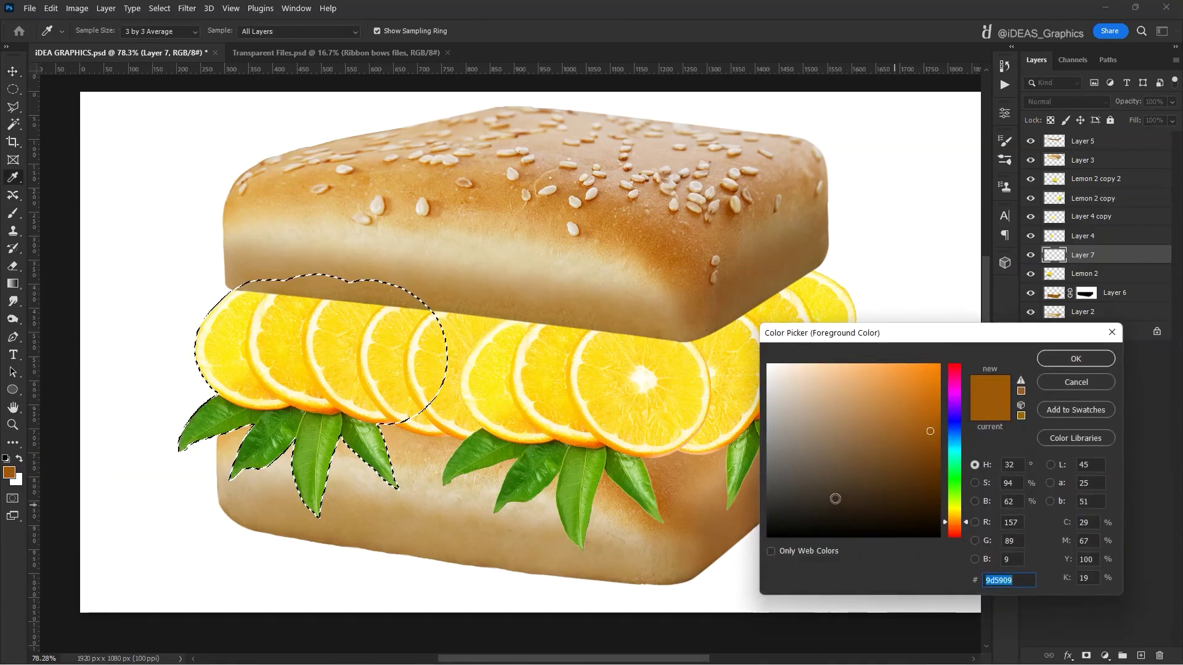
{"action": "left_click", "coordinate": [781, 527]}
{"action": "left_click", "coordinate": [1050, 363]}
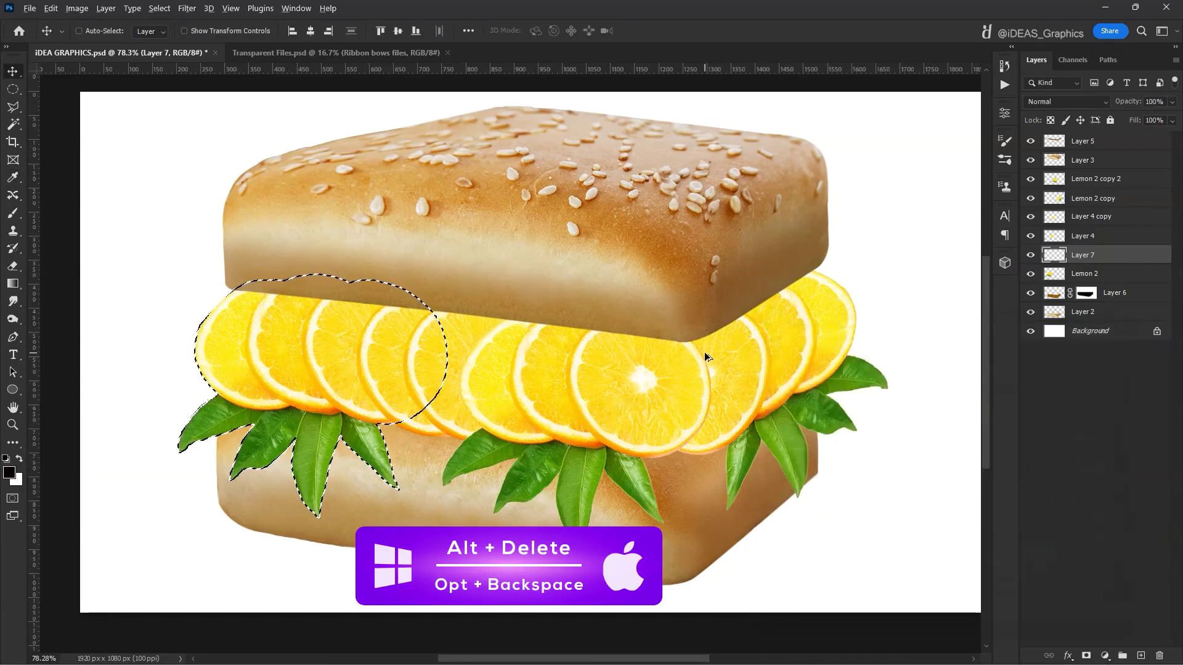
{"action": "key", "text": "alt+Delete"}
{"action": "double_click", "coordinate": [1087, 255]}
{"action": "type", "text": "Shadow"}
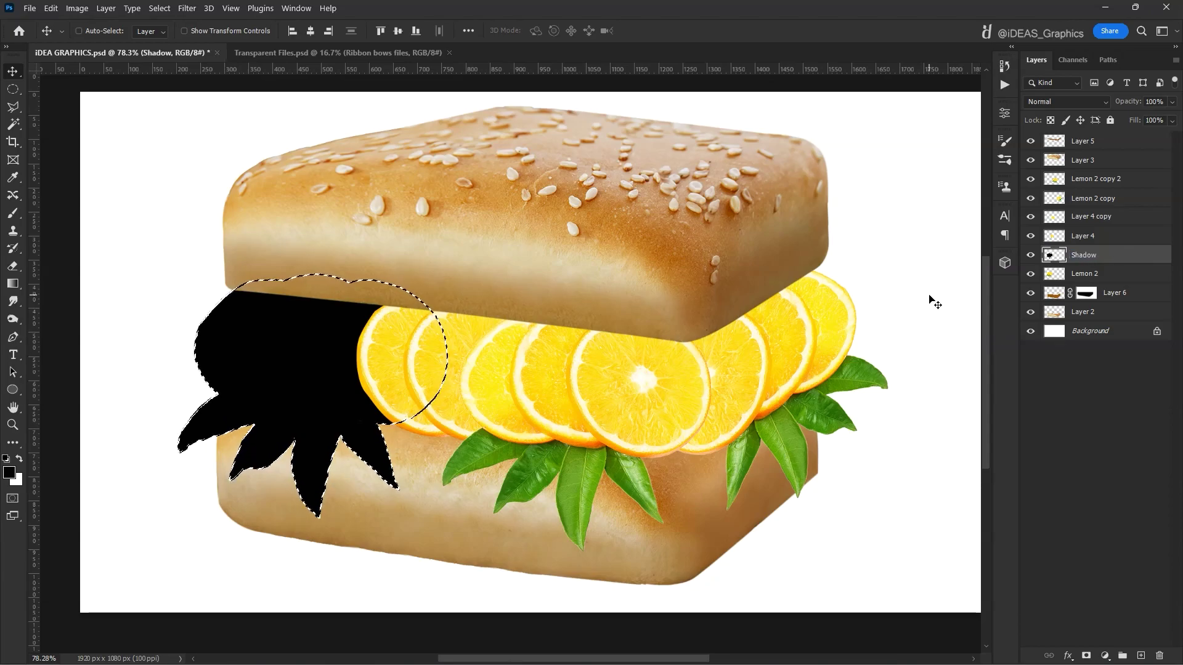
{"action": "key", "text": "ctrl+d"}
{"action": "key", "text": "ctrl+["}
Step: Soften the shadow with a 25 px Gaussian Blur
{"action": "left_click", "coordinate": [186, 8]}
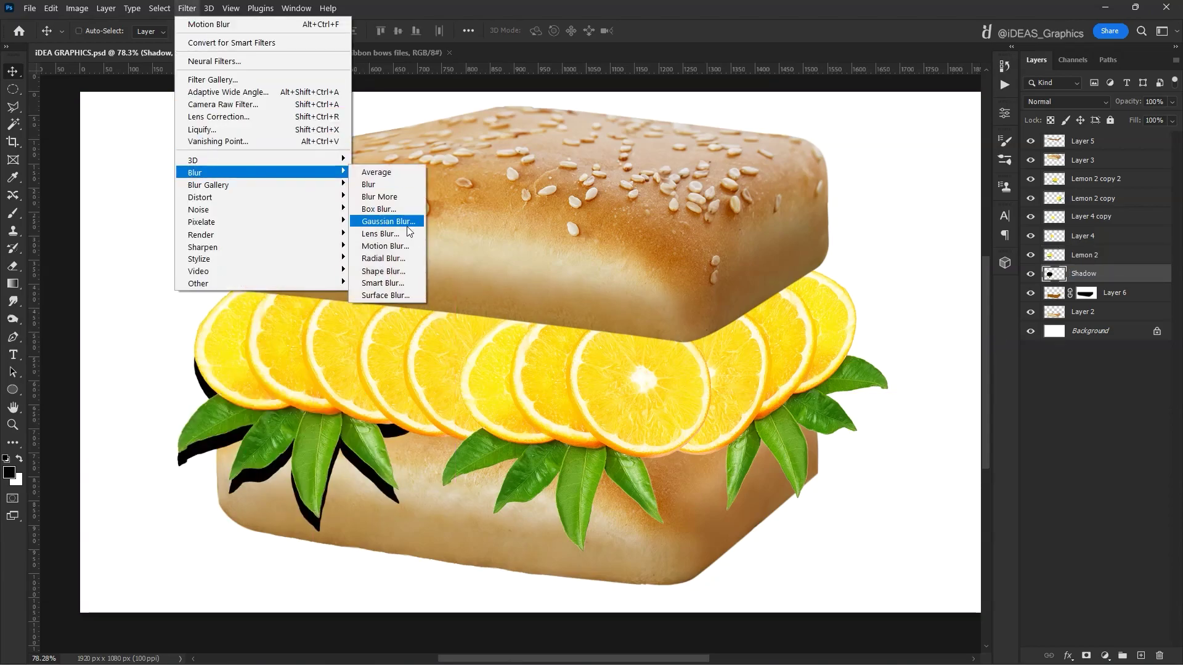
{"action": "left_click", "coordinate": [383, 221]}
{"action": "left_click_drag", "start_coordinate": [958, 495], "coordinate": [968, 490]}
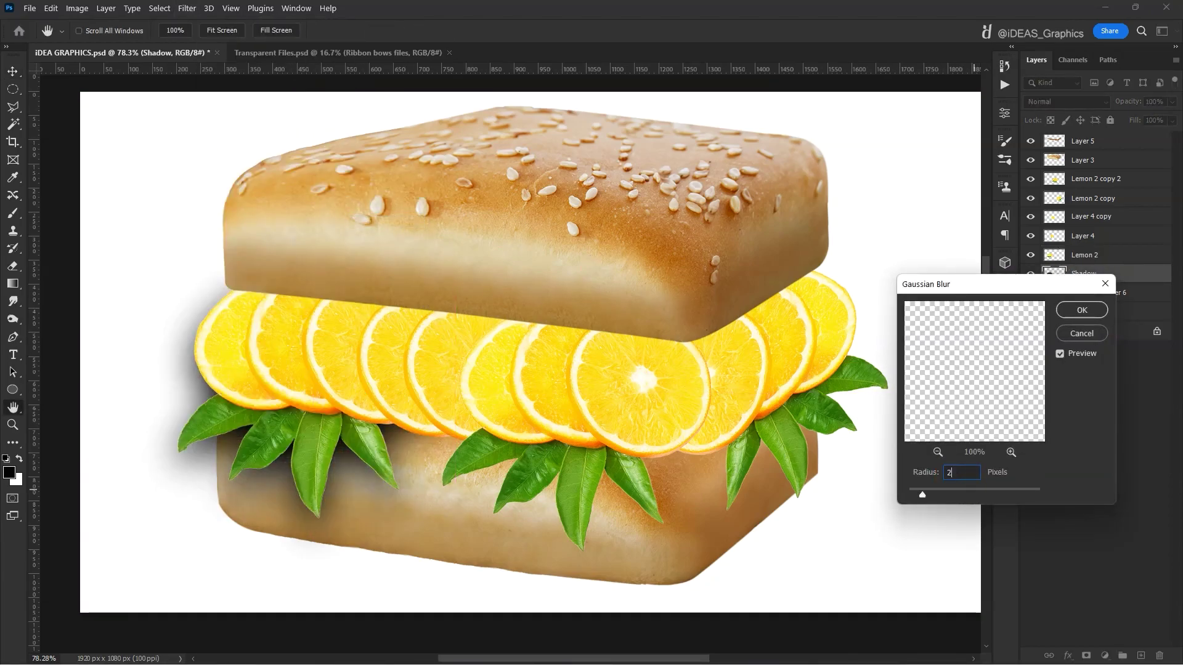
{"action": "left_click", "coordinate": [1081, 309]}
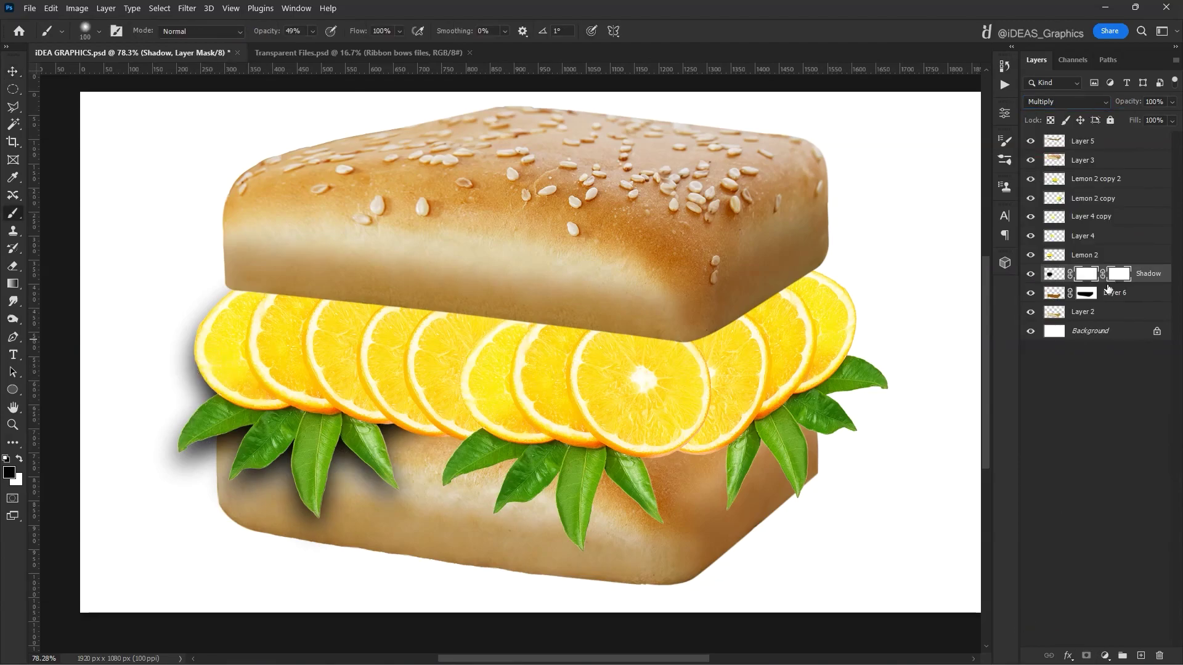
Step: Brush away the shadow's left edge, fading it softly at about 39% opacity
{"action": "key", "text": "0"}
{"action": "left_click_drag", "start_coordinate": [175, 299], "coordinate": [186, 437]}
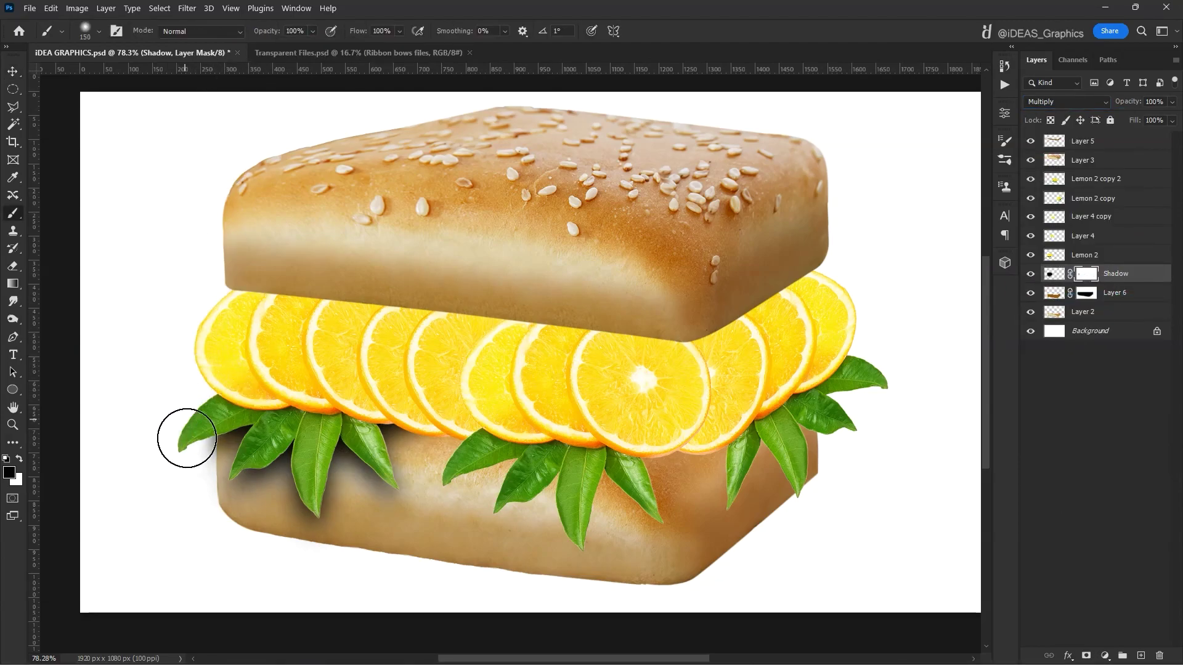
{"action": "key", "text": "3"}
{"action": "key", "text": "9"}
{"action": "left_click", "coordinate": [266, 539]}
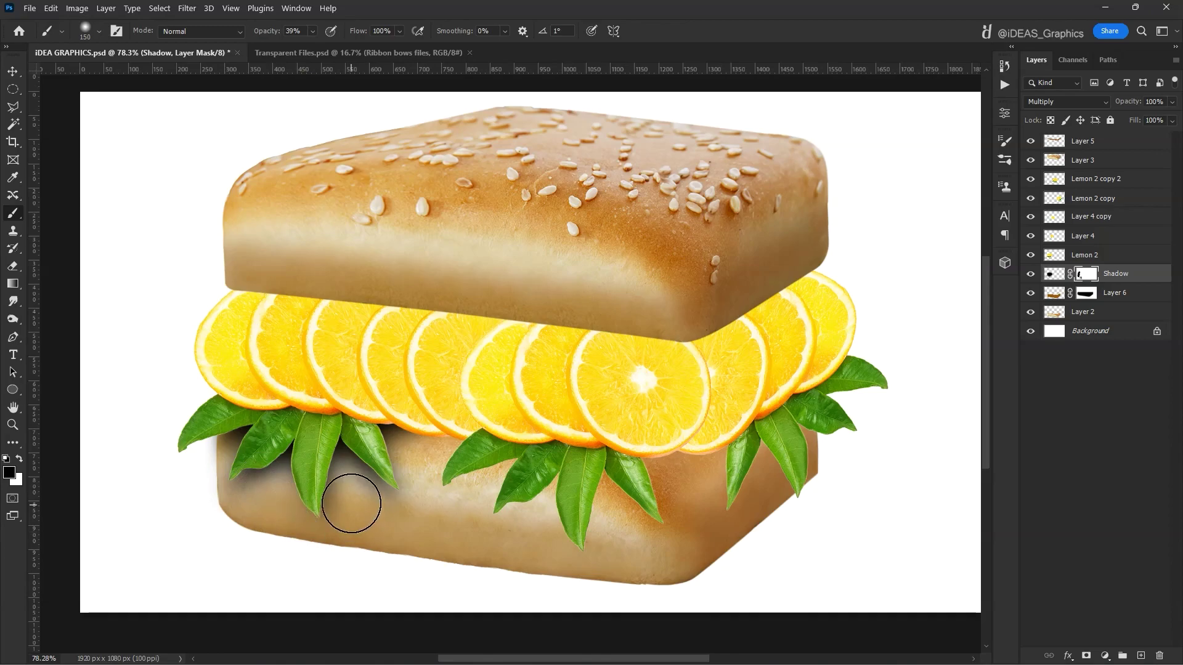
Step: Lower the Shadow layer opacity to 55%
{"action": "left_click", "coordinate": [1153, 101]}
{"action": "type", "text": "55"}
{"action": "key", "text": "Return"}
{"action": "key", "text": "v"}
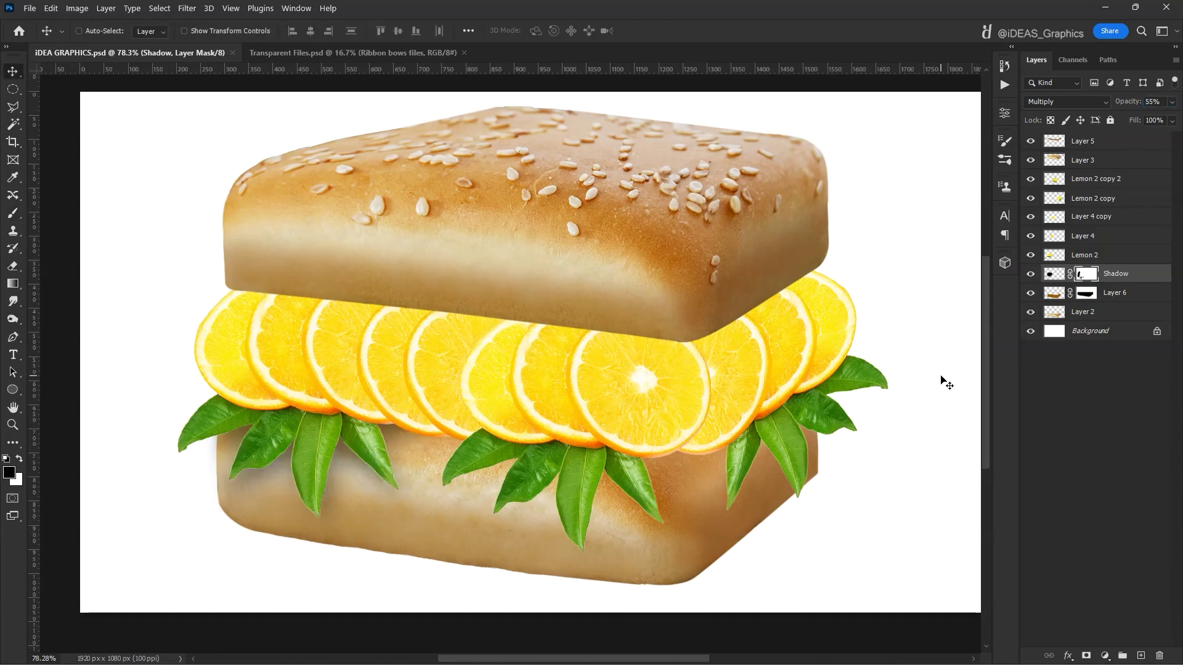
Step: Add a dark green Color Overlay to the shadow, then hide Lemon 2 to inspect it
{"action": "left_click", "coordinate": [1068, 655]}
{"action": "left_click", "coordinate": [1080, 600]}
{"action": "left_click", "coordinate": [978, 392]}
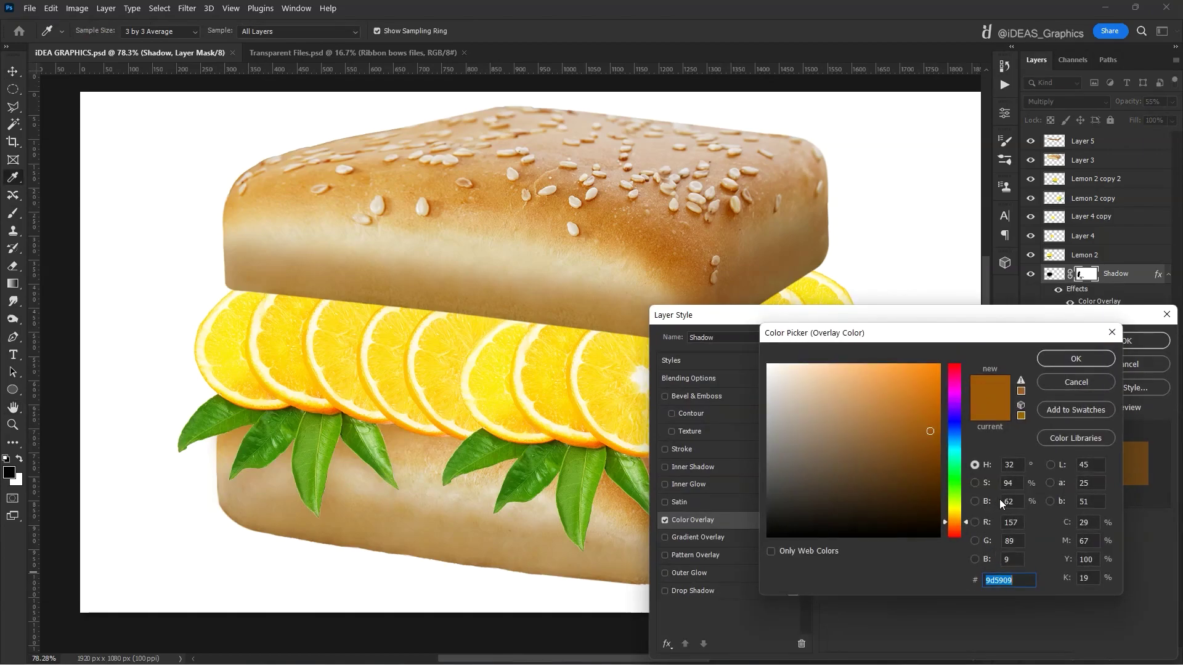
{"action": "type", "text": "301a"}
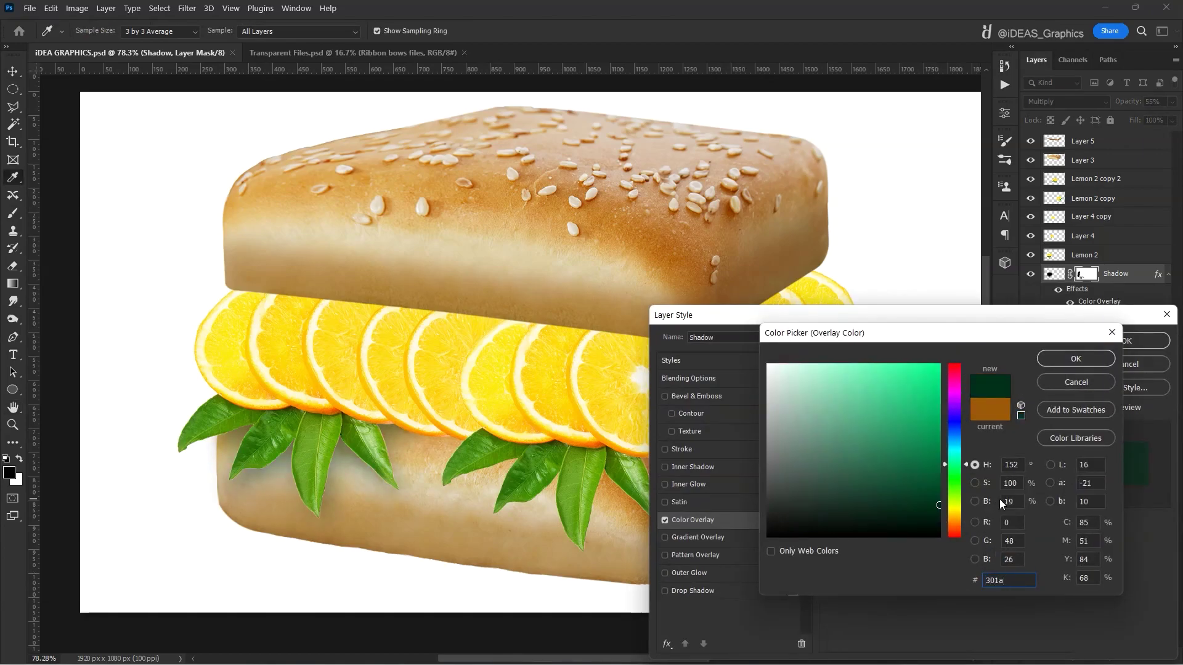
{"action": "key", "text": "Return"}
{"action": "key", "text": "Return"}
{"action": "key", "text": "v"}
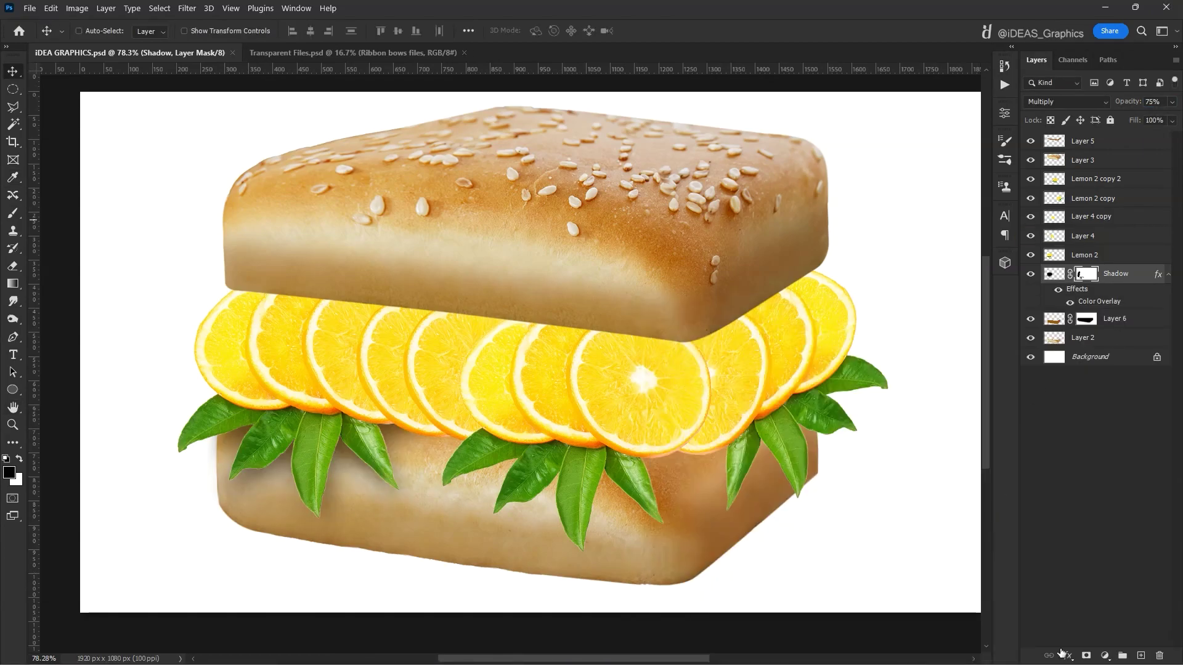
{"action": "left_click", "coordinate": [1084, 254]}
{"action": "left_click", "coordinate": [1029, 254]}
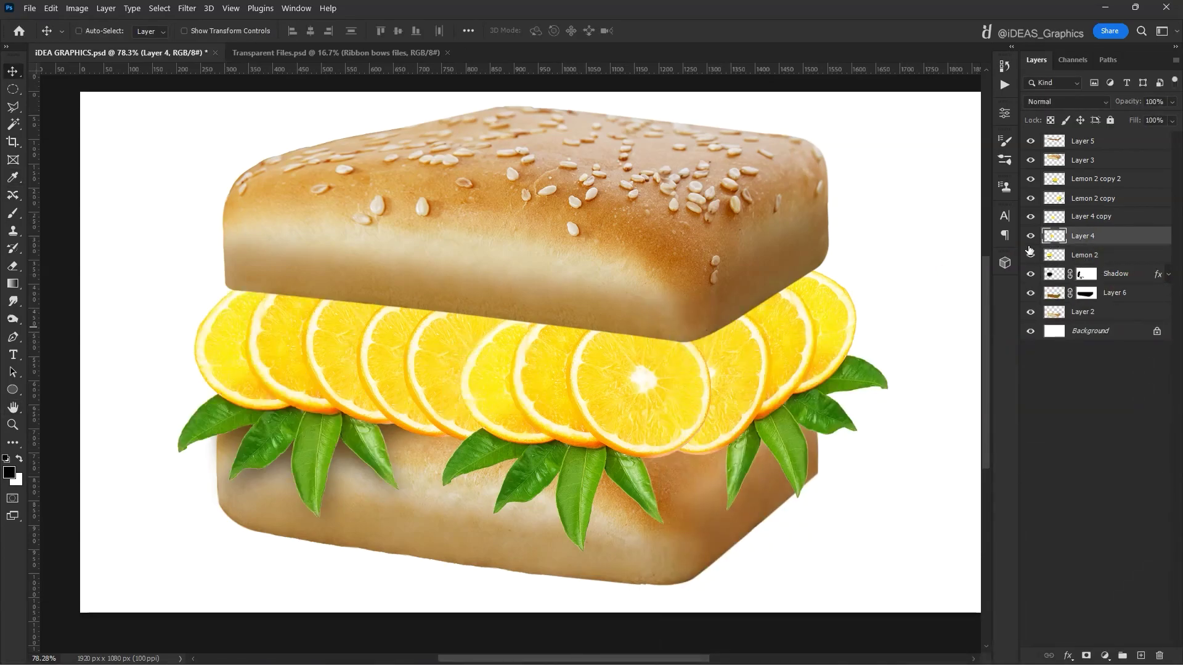
Step: Create brown shadow layers 7 and 8 beneath the left and middle orange slices
{"action": "left_click", "coordinate": [1053, 235], "text": "ctrl"}
{"action": "key", "text": "ctrl+shift+alt+n"}
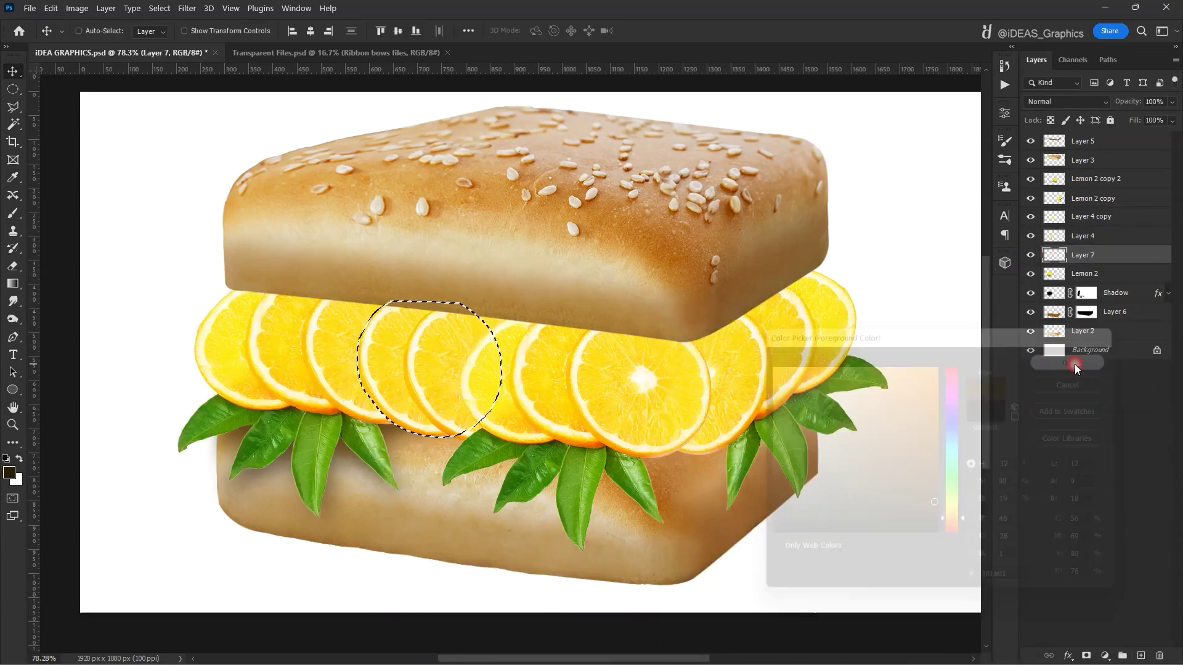
{"action": "key", "text": "alt+Delete"}
{"action": "key", "text": "ctrl+d"}
{"action": "key", "text": "ctrl+bracketleft"}
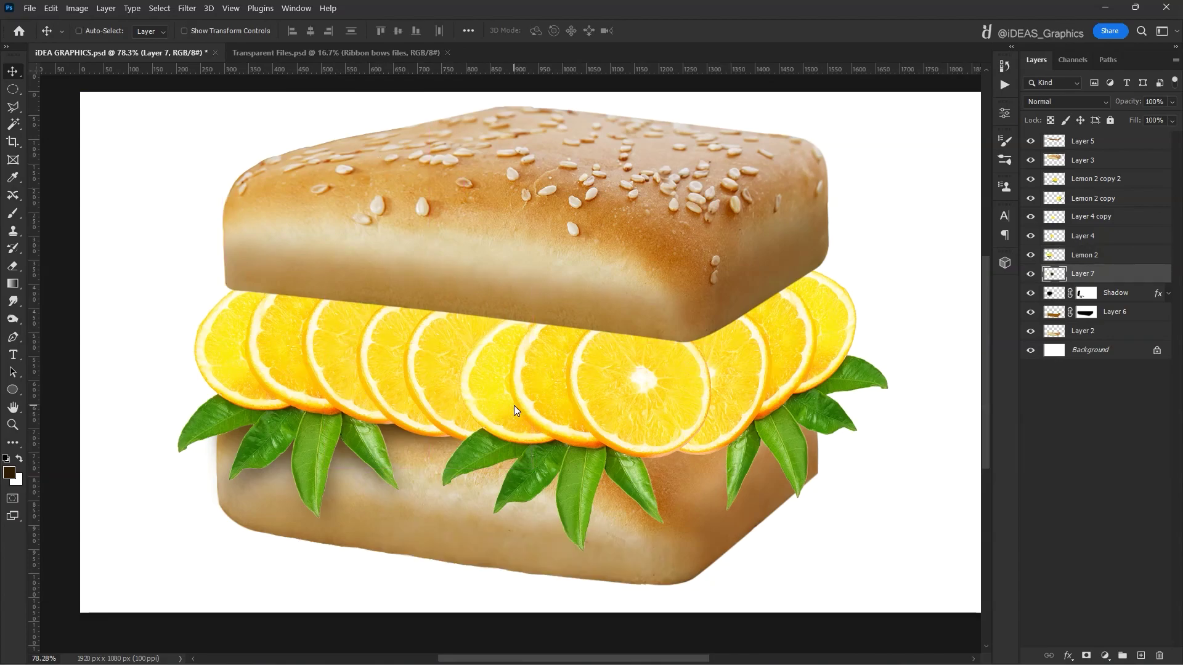
{"action": "left_click", "coordinate": [1096, 179]}
{"action": "left_click", "coordinate": [1053, 178], "text": "ctrl"}
{"action": "key", "text": "ctrl+shift+alt+n"}
{"action": "key", "text": "alt+Delete"}
{"action": "key", "text": "ctrl+d"}
{"action": "left_click_drag", "start_coordinate": [1114, 179], "coordinate": [1084, 245]}
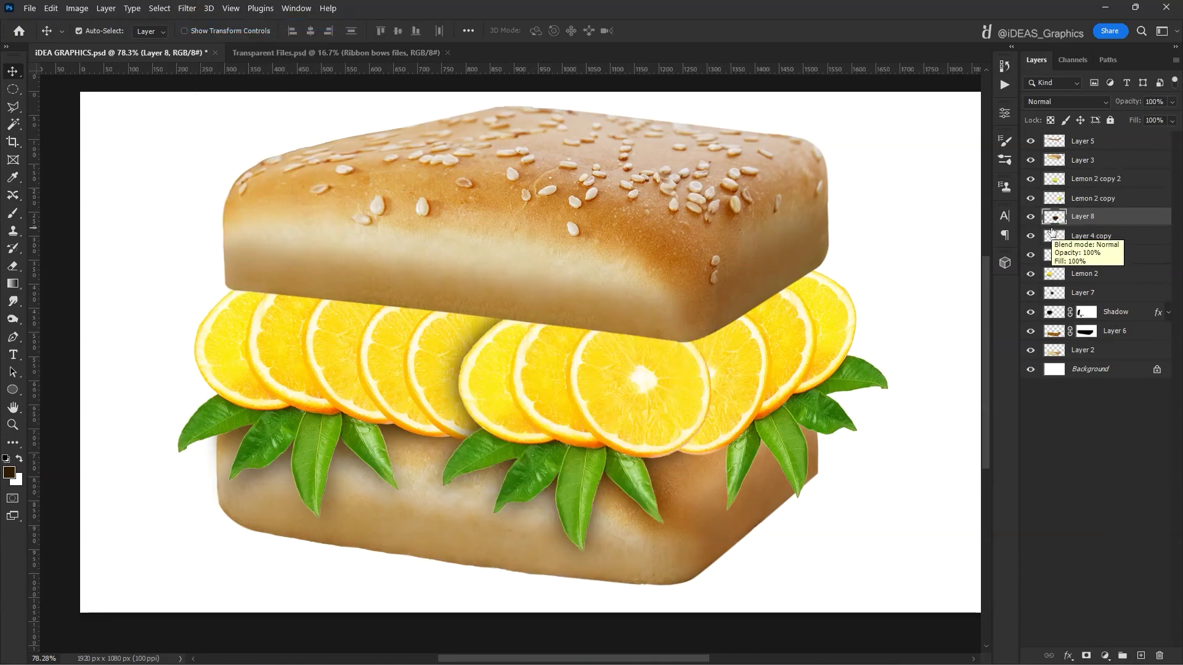
Step: Create a brown shadow Layer 9 from the right slices' outline, below them
{"action": "left_click", "coordinate": [1096, 197]}
{"action": "left_click", "coordinate": [1053, 198], "text": "ctrl"}
{"action": "key", "text": "ctrl+shift+alt+n"}
{"action": "key", "text": "alt+Delete"}
{"action": "left_click", "coordinate": [186, 9]}
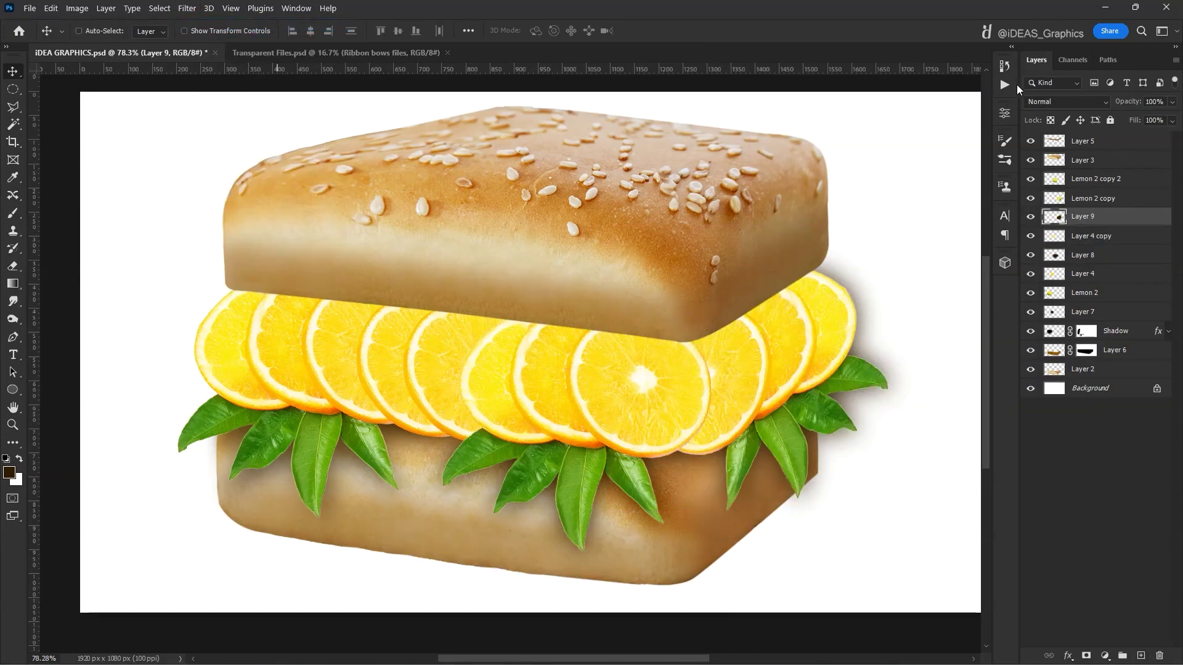
{"action": "key", "text": "ctrl+bracketleft"}
Step: Set Layer 9 to Multiply, mask it, and paint out the shadow beyond the right slices
{"action": "key", "text": "shift+alt+m"}
{"action": "left_click", "coordinate": [1085, 655]}
{"action": "key", "text": "d"}
{"action": "key", "text": "b"}
{"action": "key", "text": "0"}
{"action": "left_click_drag", "start_coordinate": [831, 271], "coordinate": [858, 319]}
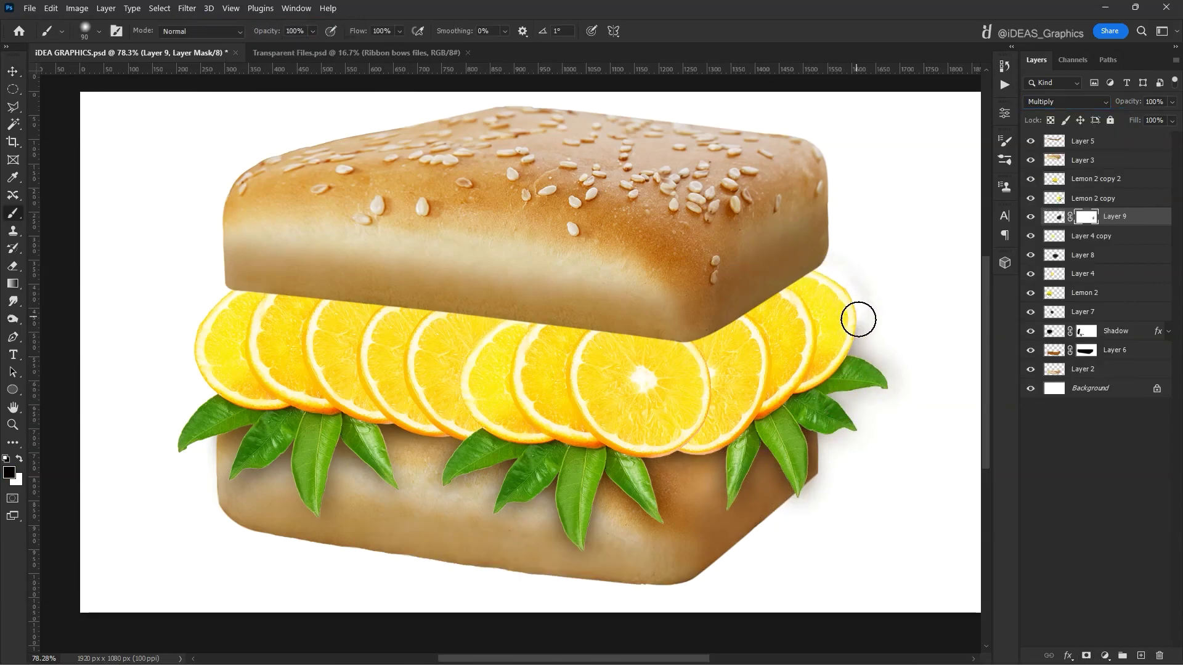
{"action": "key", "text": "v"}
{"action": "left_click", "coordinate": [869, 279], "text": "ctrl"}
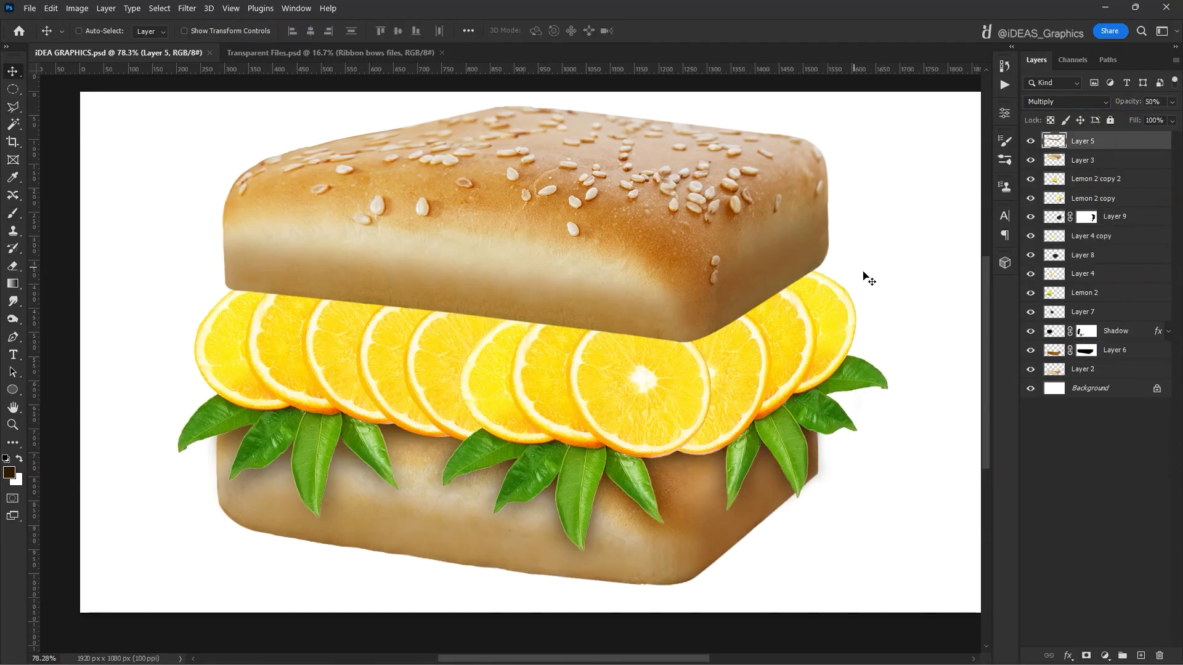
Step: Trace a pen path along the top bun's edge and convert it to a selection
{"action": "left_click", "coordinate": [1096, 165]}
{"action": "key", "text": "p"}
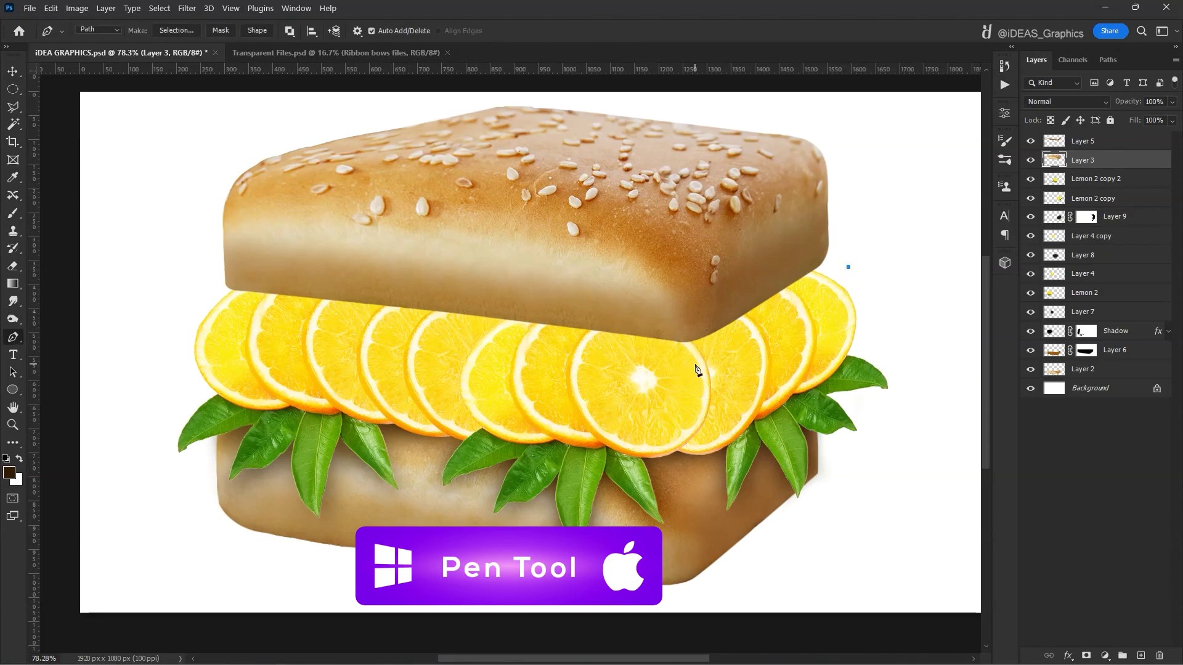
{"action": "left_click", "coordinate": [204, 299]}
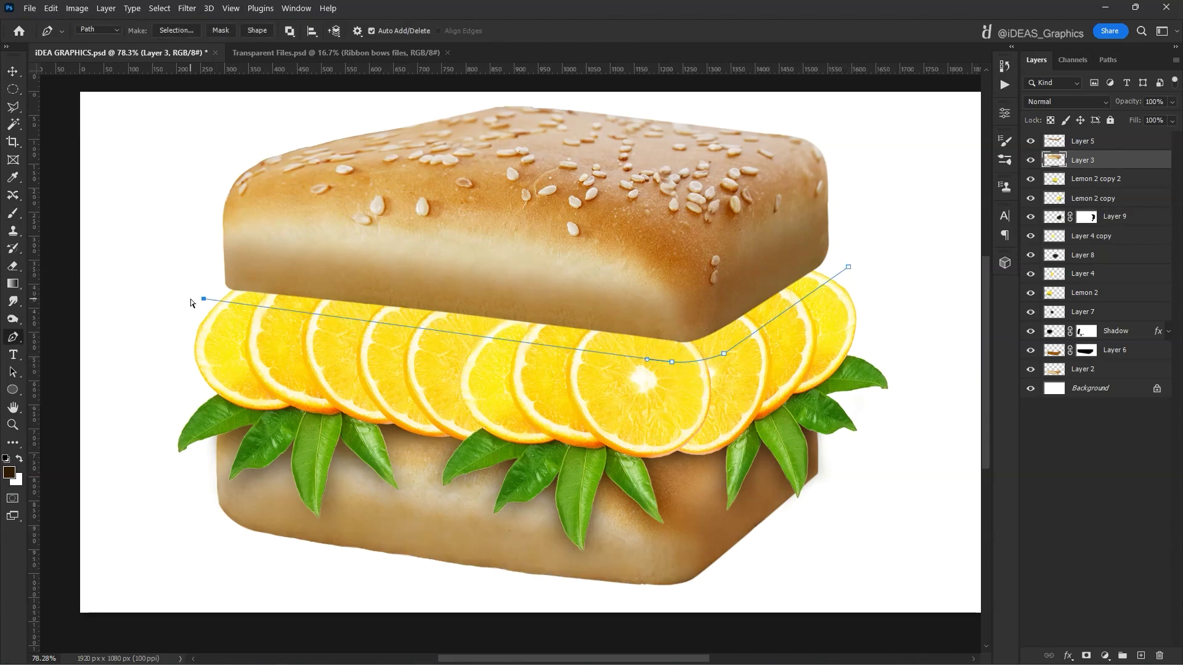
{"action": "left_click", "coordinate": [406, 229]}
{"action": "left_click", "coordinate": [488, 229]}
{"action": "left_click", "coordinate": [599, 238]}
{"action": "left_click", "coordinate": [675, 234]}
{"action": "left_click", "coordinate": [723, 228]}
{"action": "left_click", "coordinate": [745, 226]}
{"action": "key", "text": "ctrl+Return"}
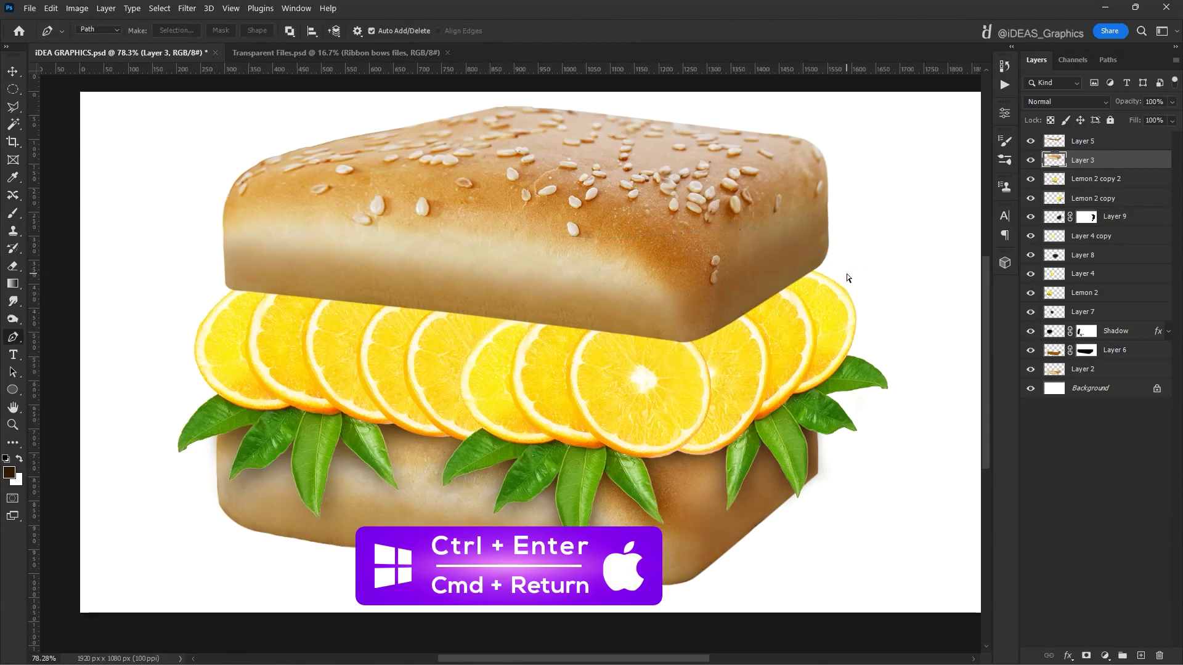
Step: Fill a new Layer 10 with dark brown below Layer 3 and Gaussian-blur it
{"action": "left_click", "coordinate": [1140, 655]}
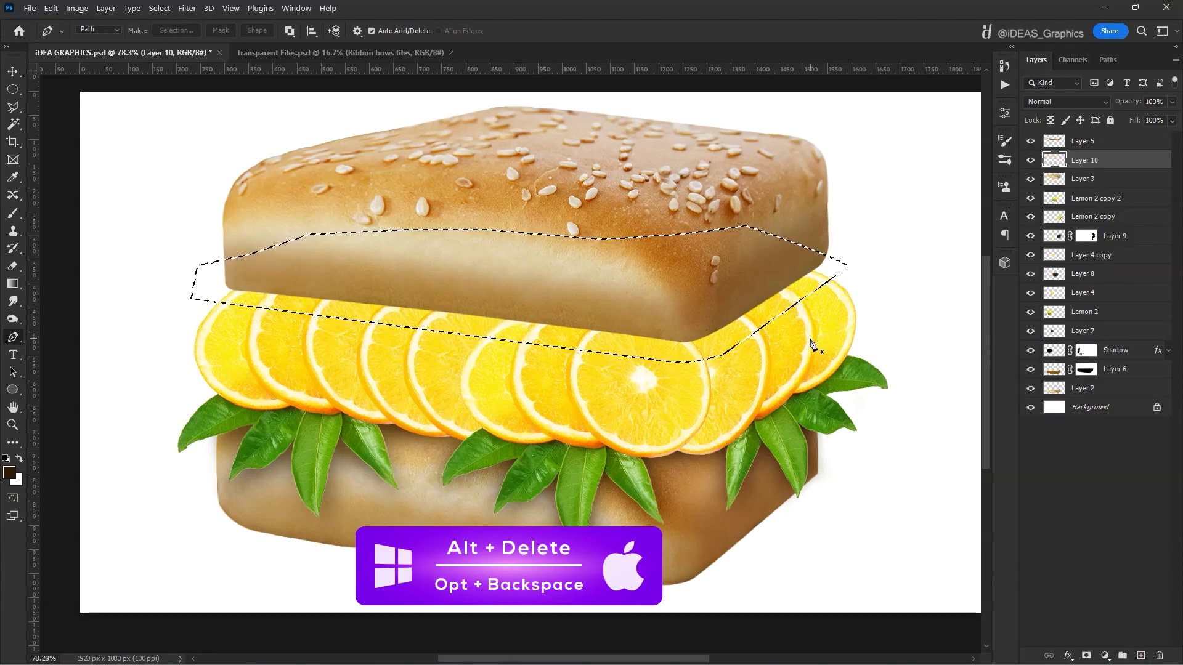
{"action": "key", "text": "alt+Delete"}
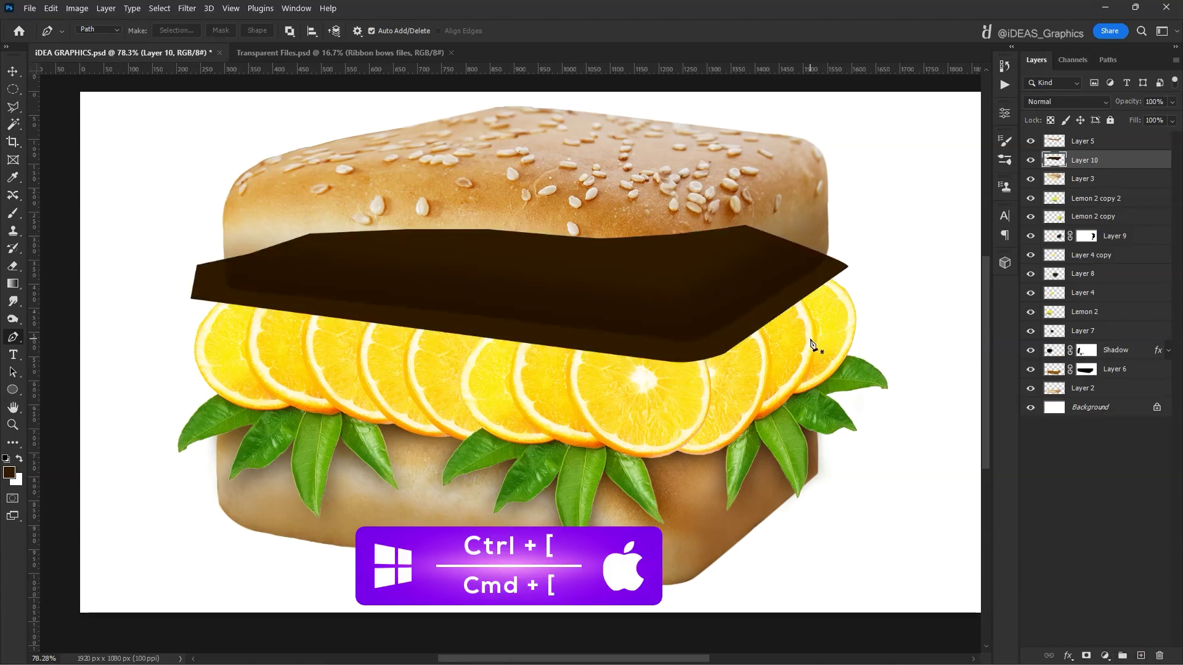
{"action": "key", "text": "ctrl+bracketleft"}
{"action": "key", "text": "v"}
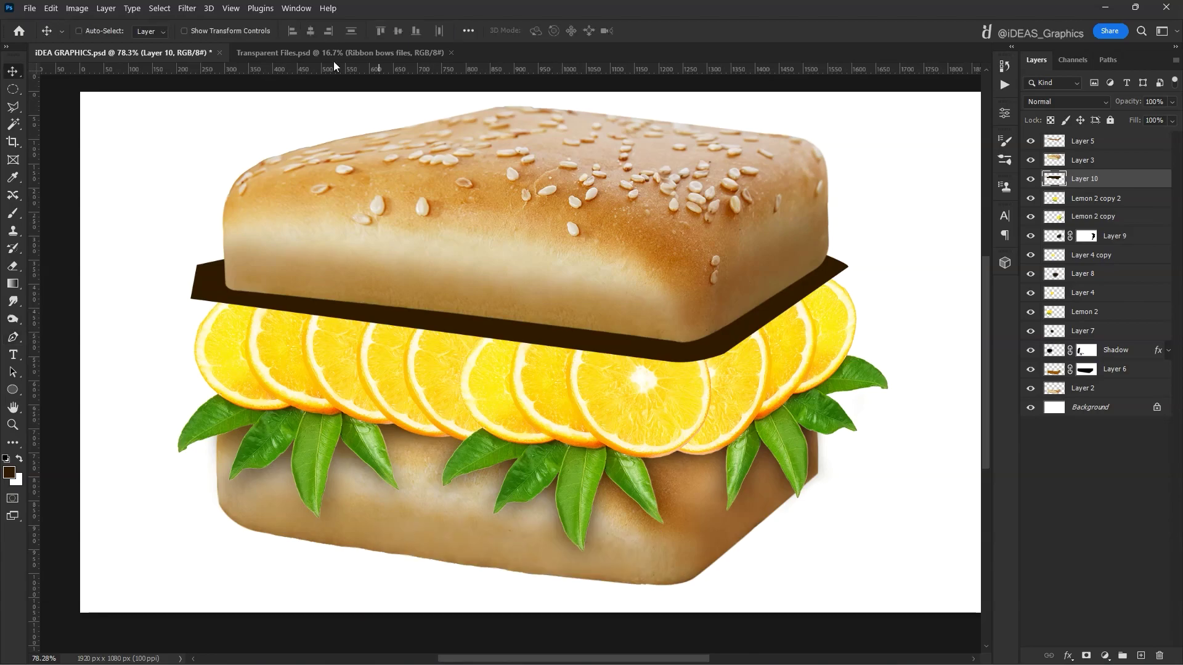
{"action": "left_click", "coordinate": [187, 10]}
{"action": "mouse_move", "coordinate": [194, 172]}
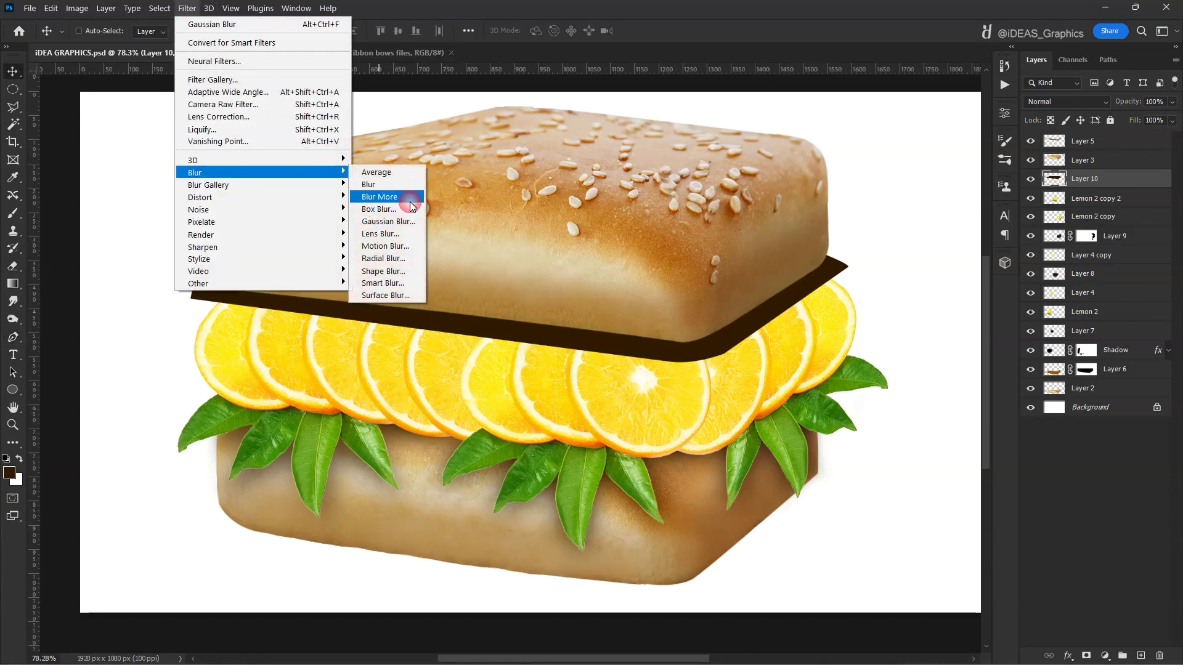
{"action": "left_click", "coordinate": [399, 223]}
{"action": "left_click_drag", "start_coordinate": [963, 492], "coordinate": [959, 491]}
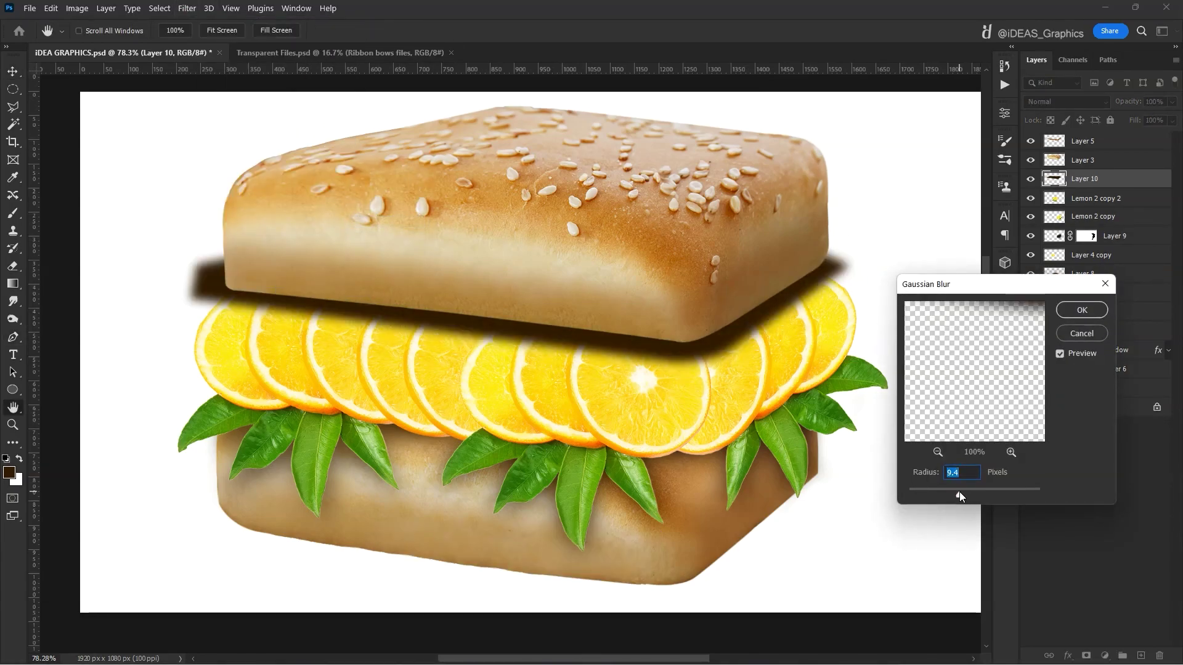
{"action": "left_click", "coordinate": [1079, 313]}
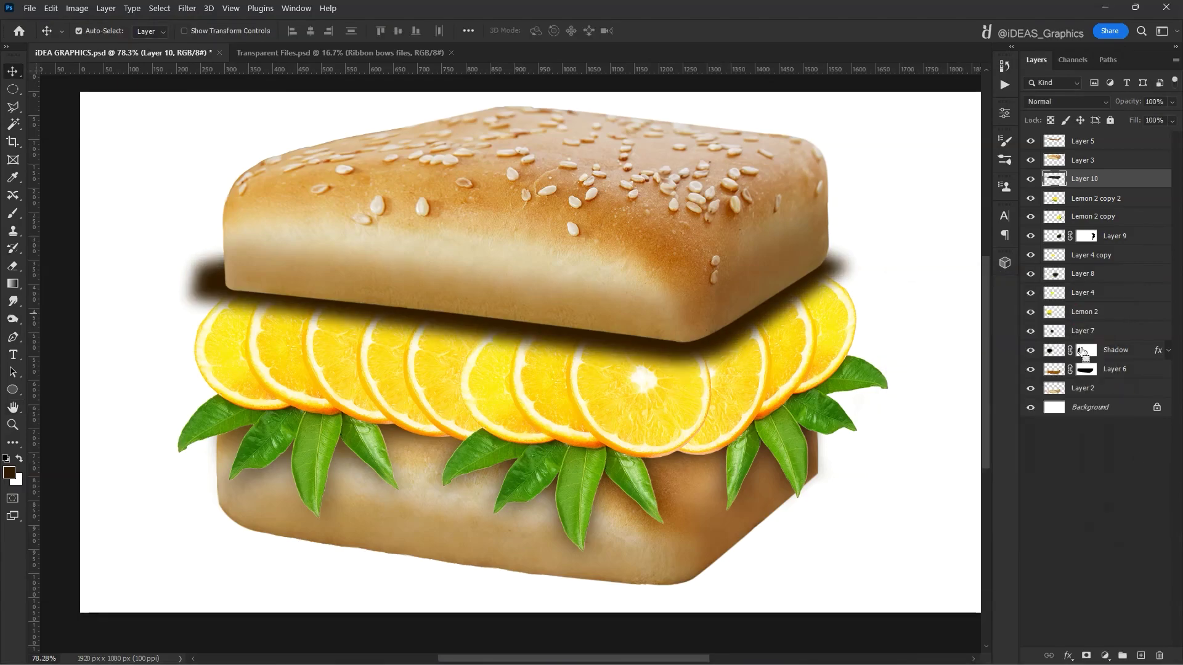
Step: Mask out the bun shadow's left part and set its blend mode to Multiply
{"action": "left_click", "coordinate": [1086, 655]}
{"action": "key", "text": "b"}
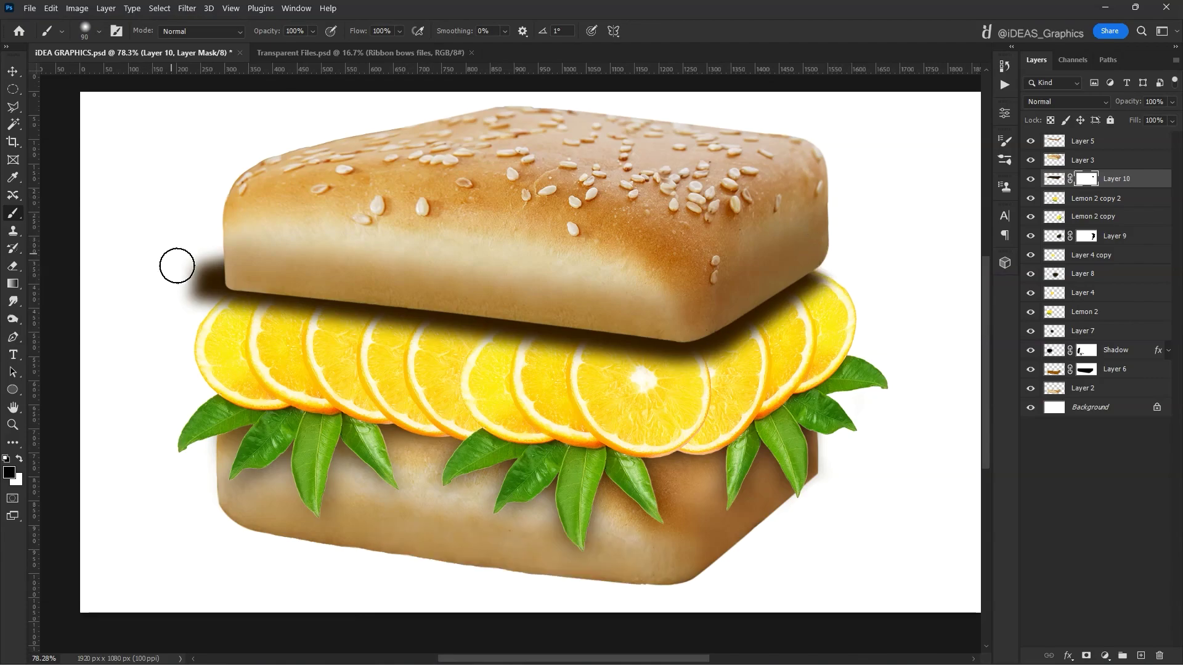
{"action": "left_click_drag", "start_coordinate": [177, 264], "coordinate": [221, 265]}
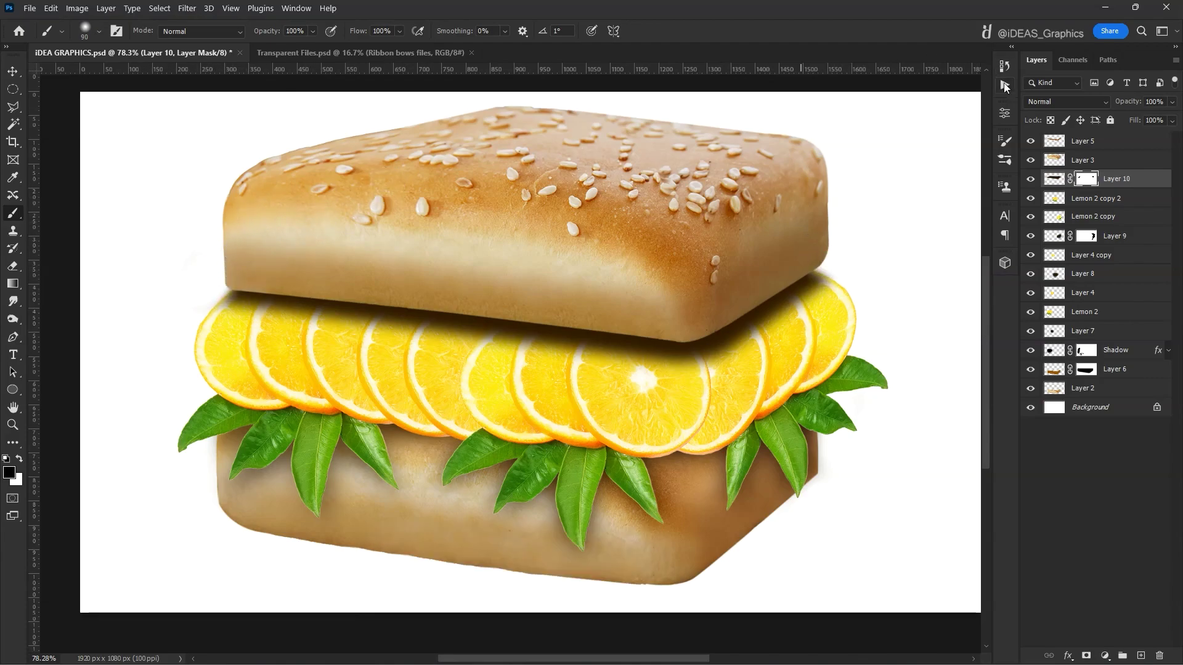
{"action": "left_click", "coordinate": [1065, 102]}
{"action": "left_click", "coordinate": [1047, 150]}
{"action": "key", "text": "v"}
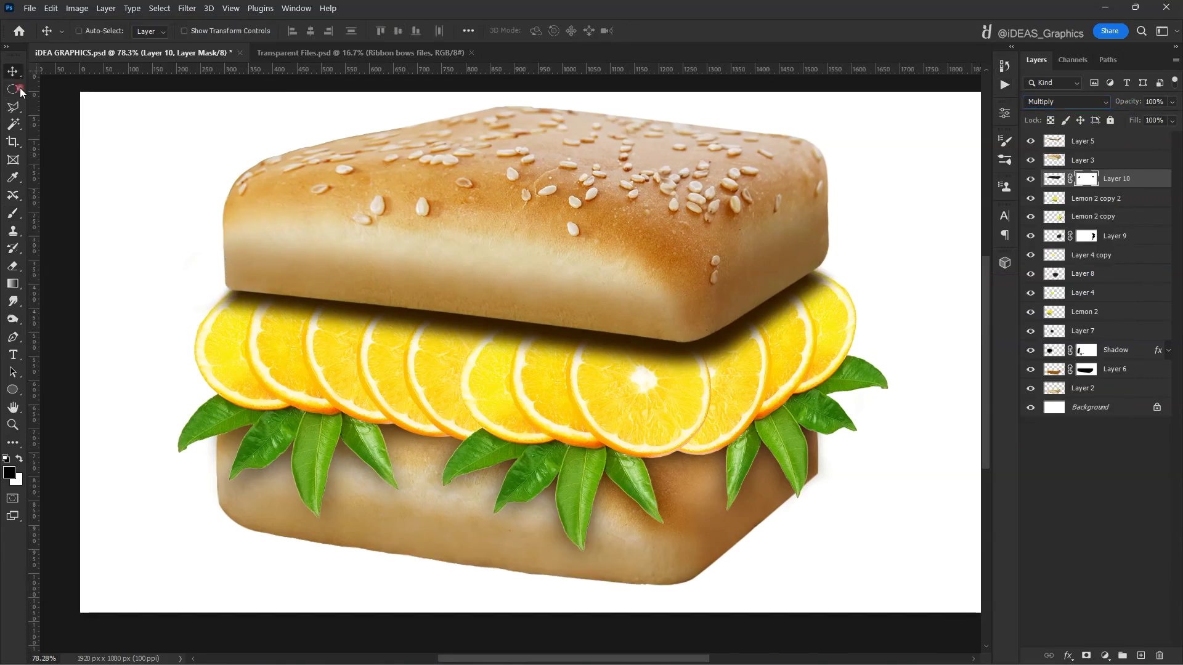
Step: Squash the bun shadow and warp it to follow the row of slices
{"action": "key", "text": "ctrl+t"}
{"action": "left_click_drag", "start_coordinate": [518, 383], "coordinate": [518, 369]}
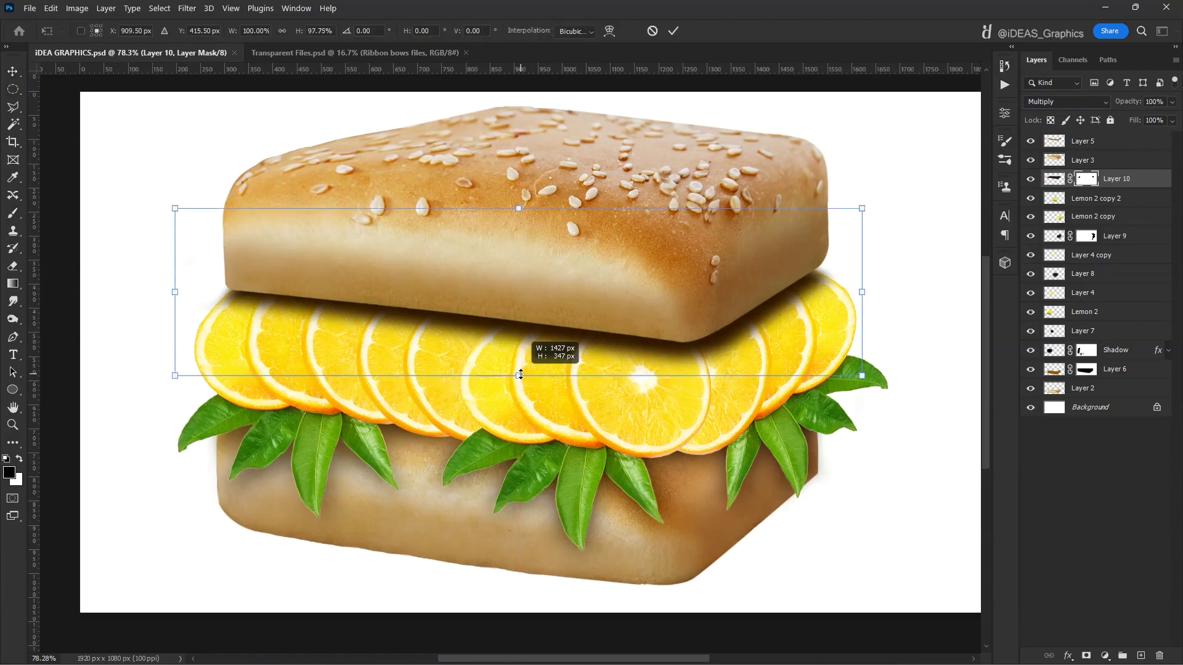
{"action": "right_click", "coordinate": [781, 263]}
{"action": "left_click", "coordinate": [795, 356]}
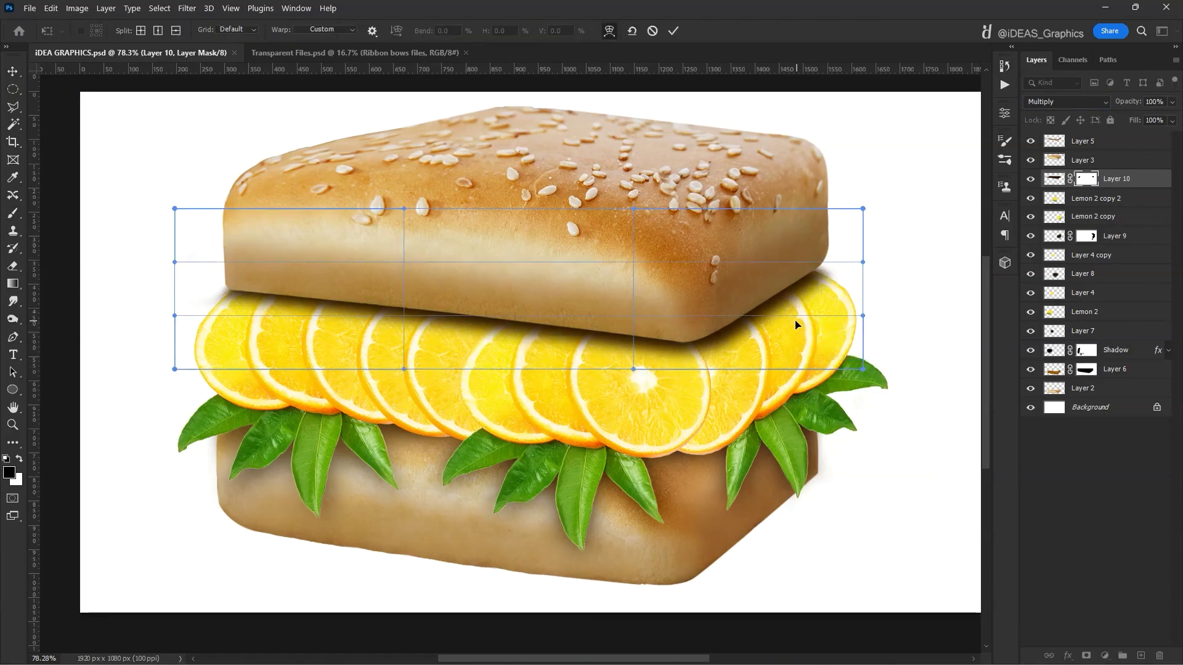
{"action": "left_click_drag", "start_coordinate": [796, 324], "coordinate": [739, 353]}
{"action": "left_click_drag", "start_coordinate": [193, 321], "coordinate": [195, 318]}
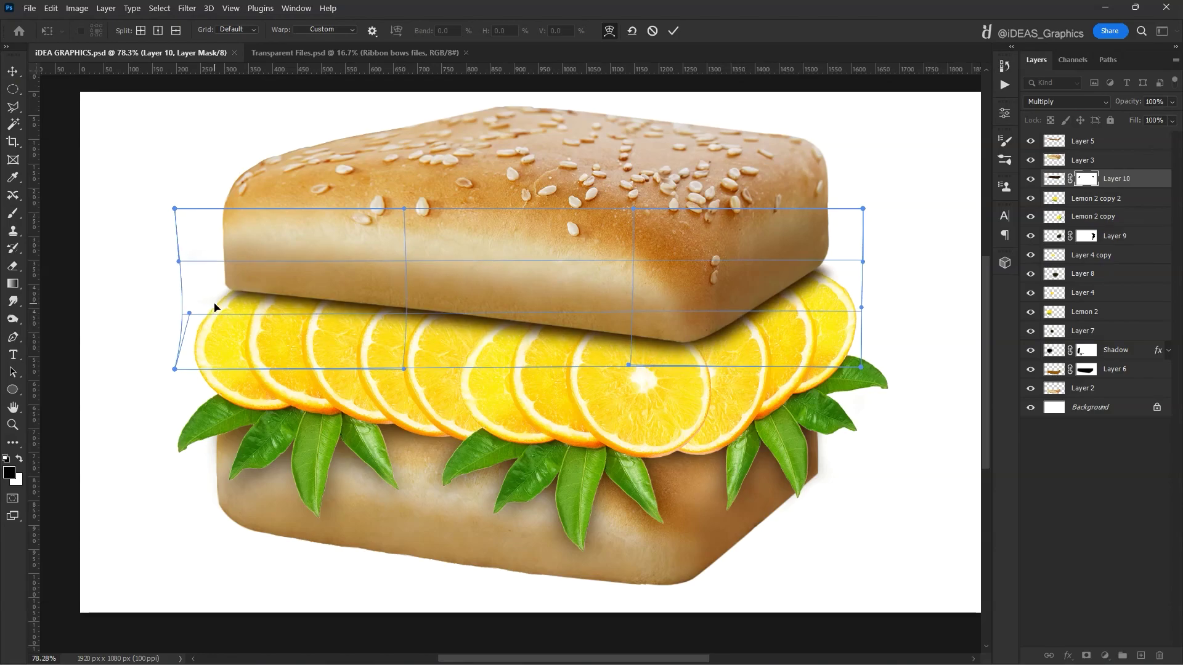
Step: Commit the warp plus a final free-transform adjustment, then reselect Layer 3
{"action": "scroll", "coordinate": [471, 333], "scroll_direction": "up", "scroll_amount": 3}
{"action": "scroll", "coordinate": [487, 335], "scroll_direction": "down", "scroll_amount": 4}
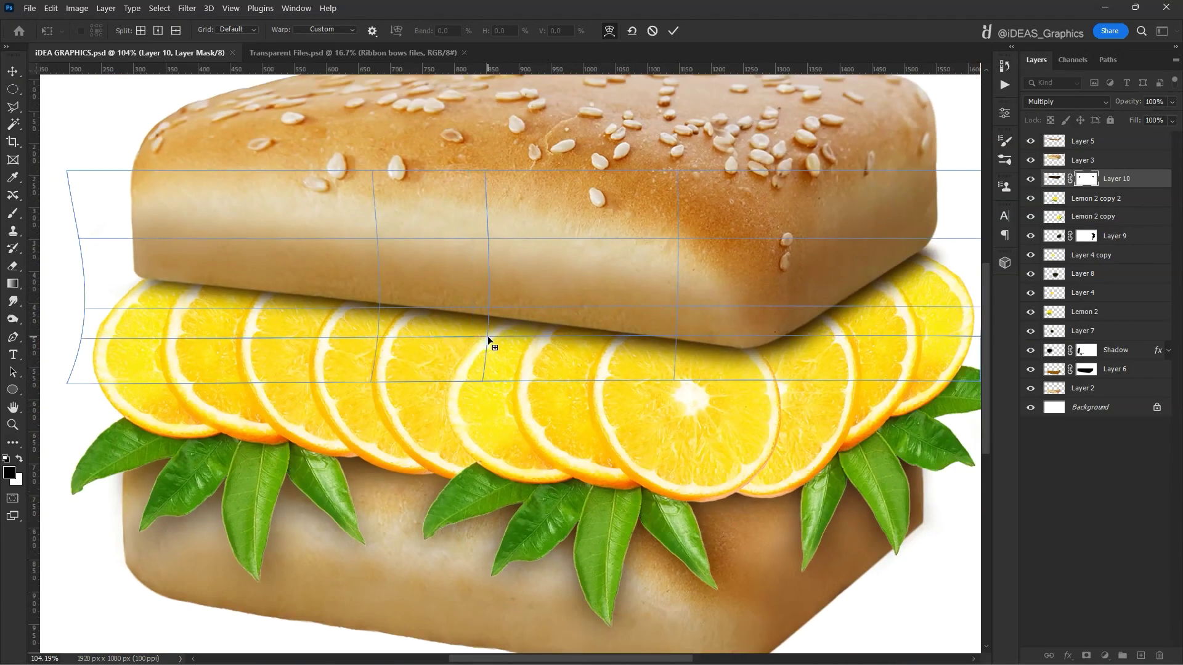
{"action": "scroll", "coordinate": [778, 295], "scroll_direction": "up", "scroll_amount": 4}
{"action": "scroll", "coordinate": [728, 346], "scroll_direction": "down", "scroll_amount": 4}
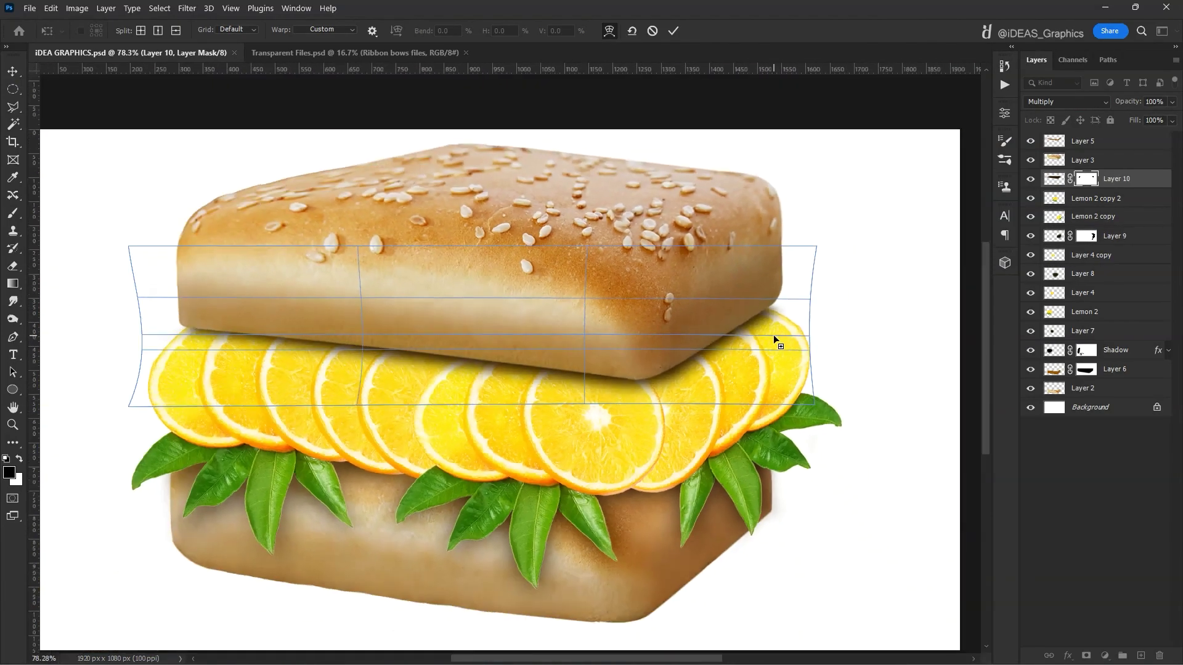
{"action": "key", "text": "Return"}
{"action": "key", "text": "ctrl+t"}
{"action": "scroll", "coordinate": [475, 384], "scroll_direction": "up", "scroll_amount": 1}
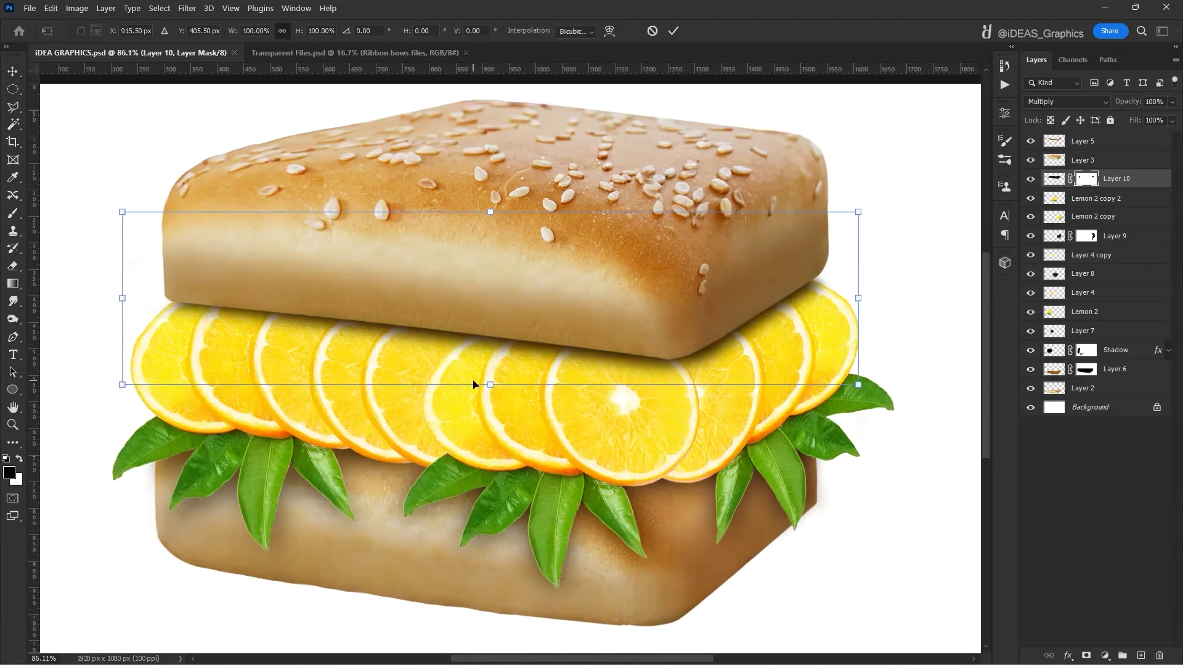
{"action": "key", "text": "Return"}
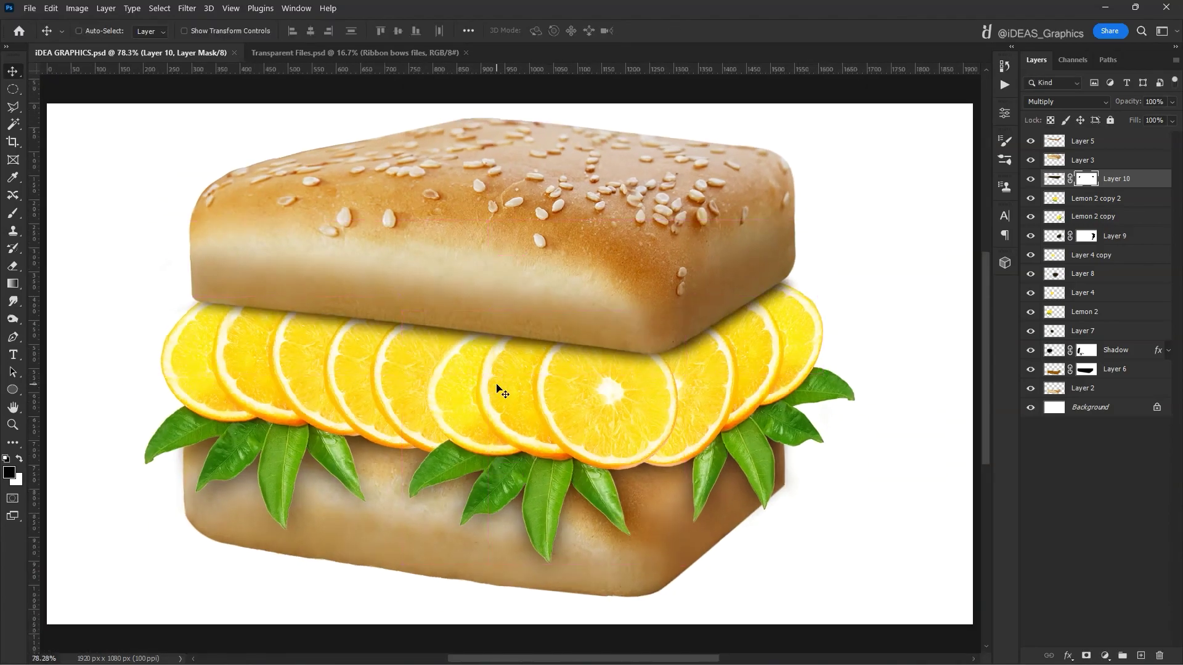
{"action": "left_click", "coordinate": [530, 238]}
{"action": "scroll", "coordinate": [530, 238], "scroll_direction": "up", "scroll_amount": 4}
Step: Lasso a sesame seed, copy it to its own layer, and rotate it into place on the bun
{"action": "scroll", "coordinate": [537, 255], "scroll_direction": "up", "scroll_amount": 3}
{"action": "key", "text": "w"}
{"action": "key", "text": "l"}
{"action": "scroll", "coordinate": [530, 239], "scroll_direction": "up", "scroll_amount": 3}
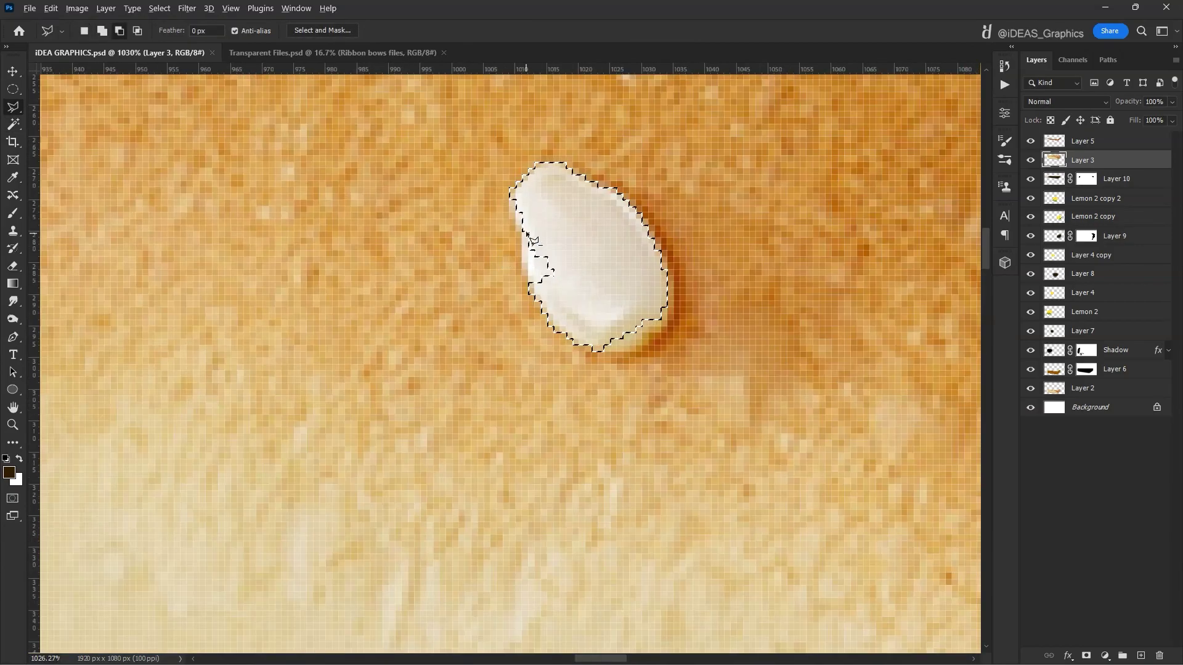
{"action": "key", "text": "ctrl+j"}
{"action": "key", "text": "v"}
{"action": "scroll", "coordinate": [628, 223], "scroll_direction": "down", "scroll_amount": 5}
{"action": "left_click_drag", "start_coordinate": [483, 268], "coordinate": [502, 370]}
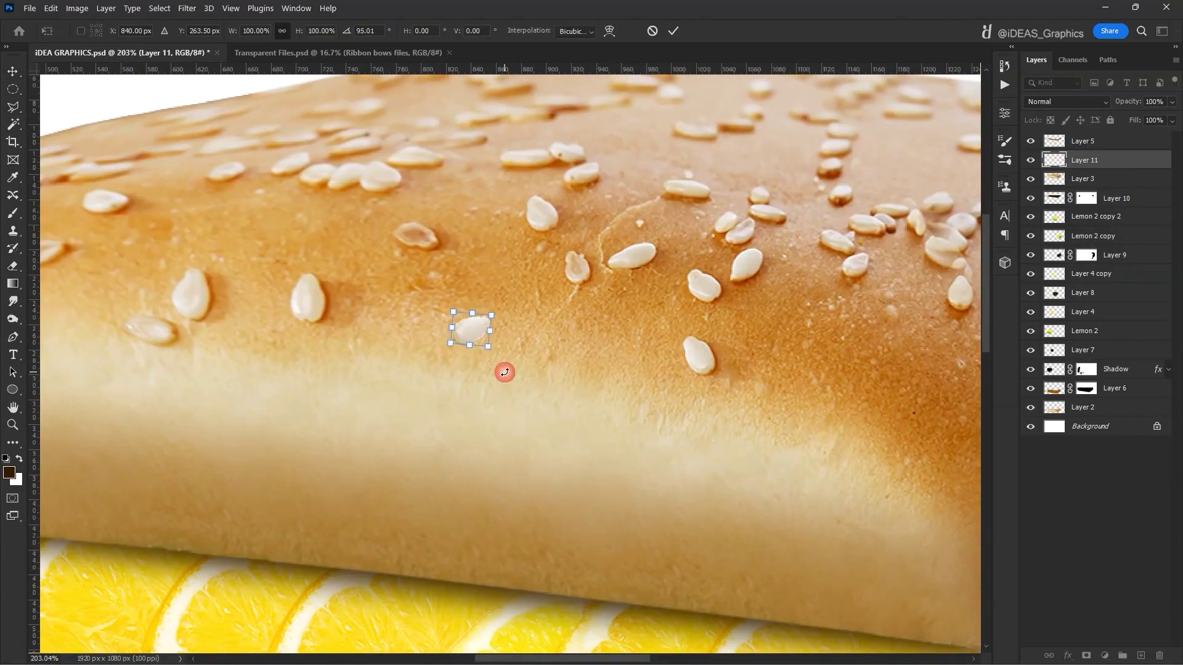
Step: Give the seed copy a drop shadow coloured from the bun
{"action": "scroll", "coordinate": [376, 317], "scroll_direction": "up", "scroll_amount": 3}
{"action": "scroll", "coordinate": [377, 318], "scroll_direction": "down", "scroll_amount": 2}
{"action": "left_click", "coordinate": [973, 387]}
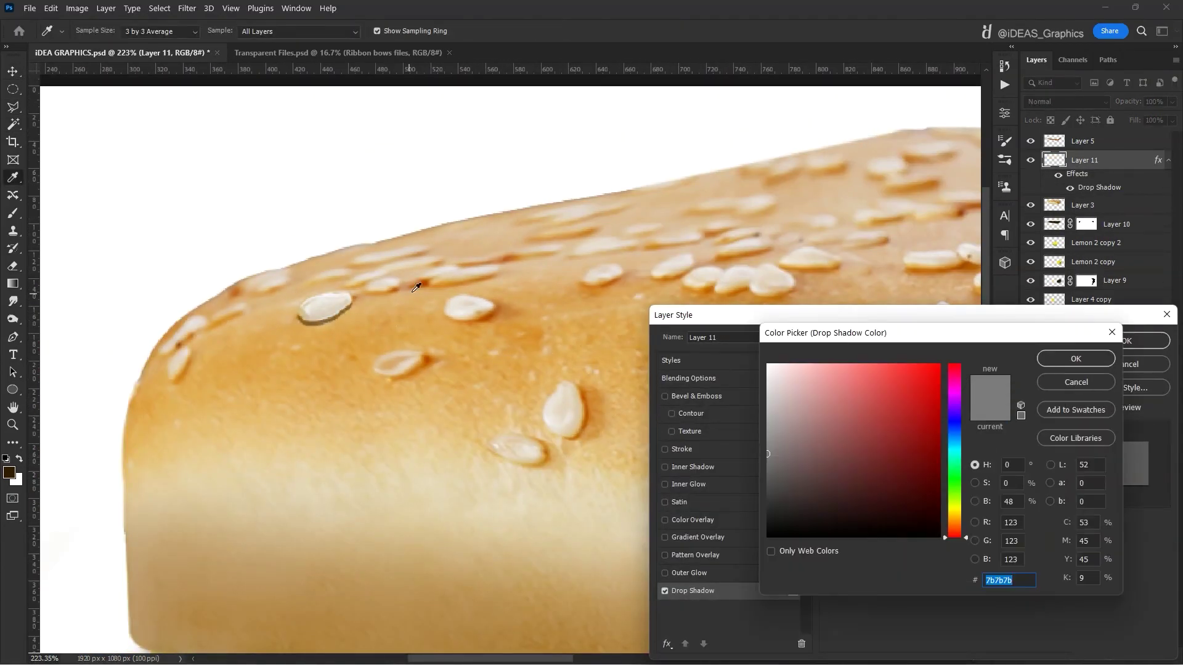
{"action": "left_click_drag", "start_coordinate": [884, 459], "coordinate": [907, 461]}
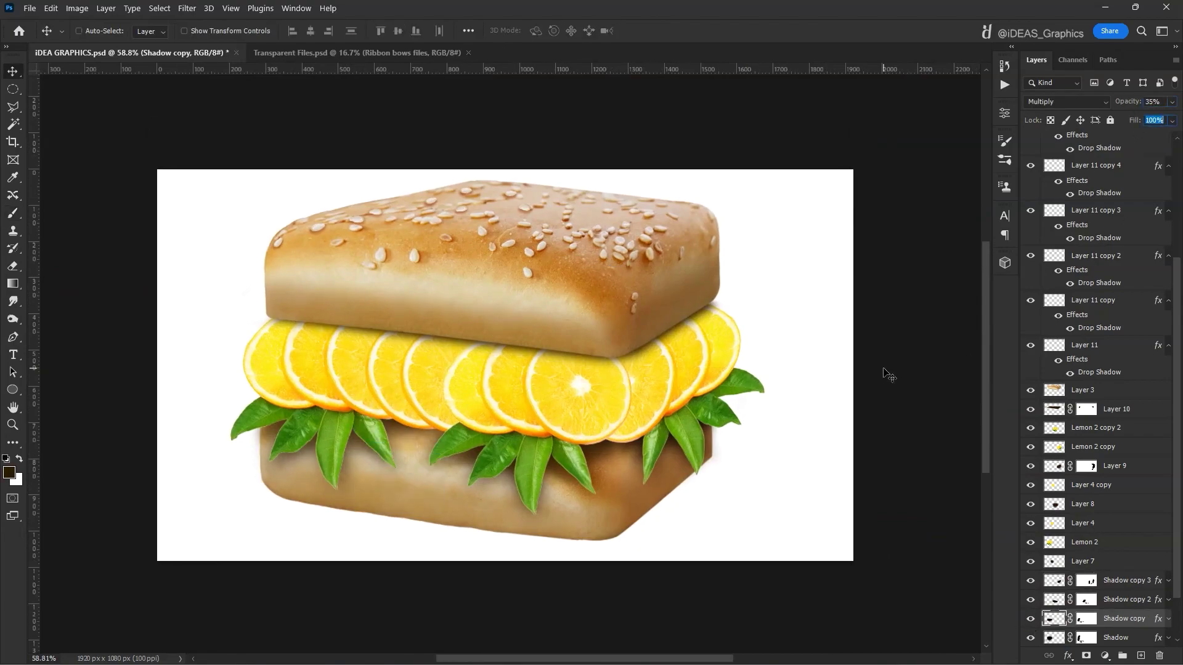
Step: Group all sandwich layers into Group 1 and move it toward the page centre
{"action": "left_click", "coordinate": [485, 475], "text": "ctrl"}
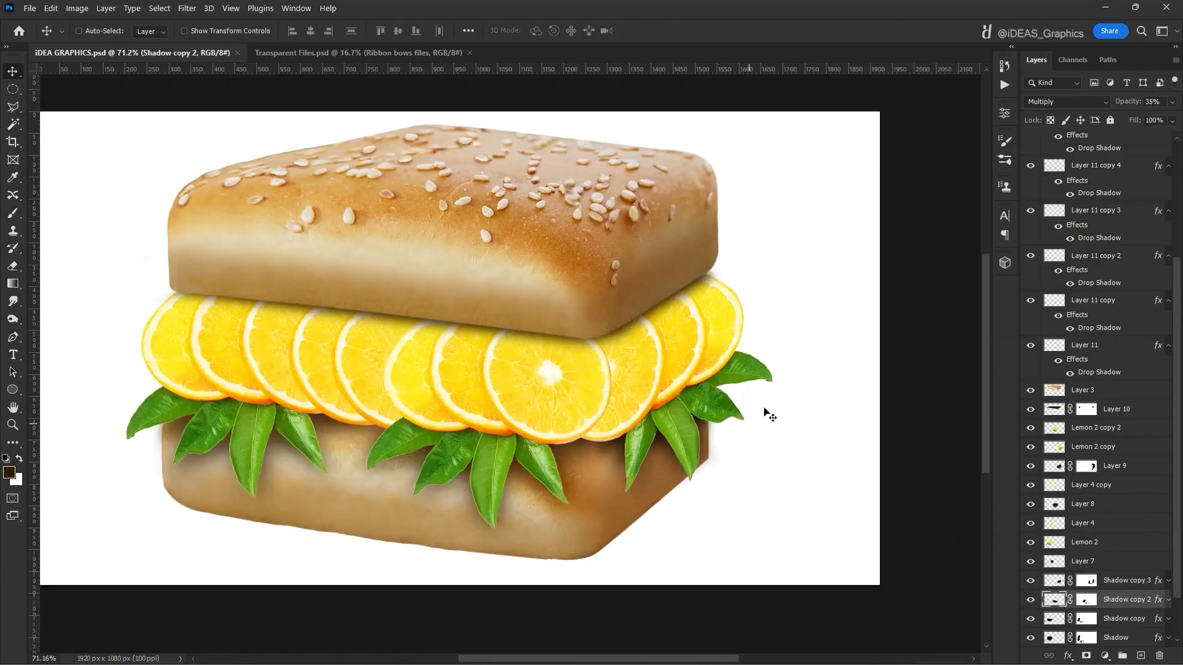
{"action": "scroll", "coordinate": [1096, 493], "scroll_direction": "down", "scroll_amount": 3}
{"action": "left_click", "coordinate": [1096, 588], "text": "shift"}
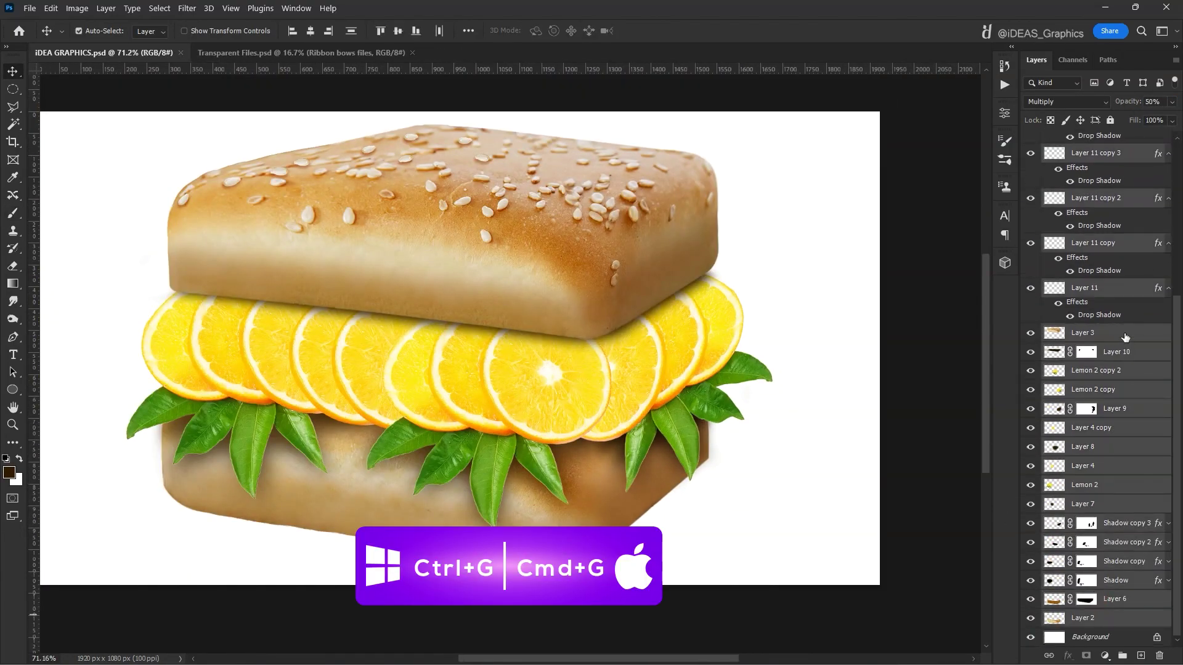
{"action": "key", "text": "ctrl+g"}
{"action": "left_click_drag", "start_coordinate": [542, 264], "coordinate": [612, 278]}
Step: Drag the Ribbon bows files layers from Transparent Files into the burger document
{"action": "key", "text": "ctrl+Tab"}
{"action": "right_click", "coordinate": [614, 378]}
{"action": "left_click", "coordinate": [1046, 157]}
{"action": "left_click", "coordinate": [1030, 178]}
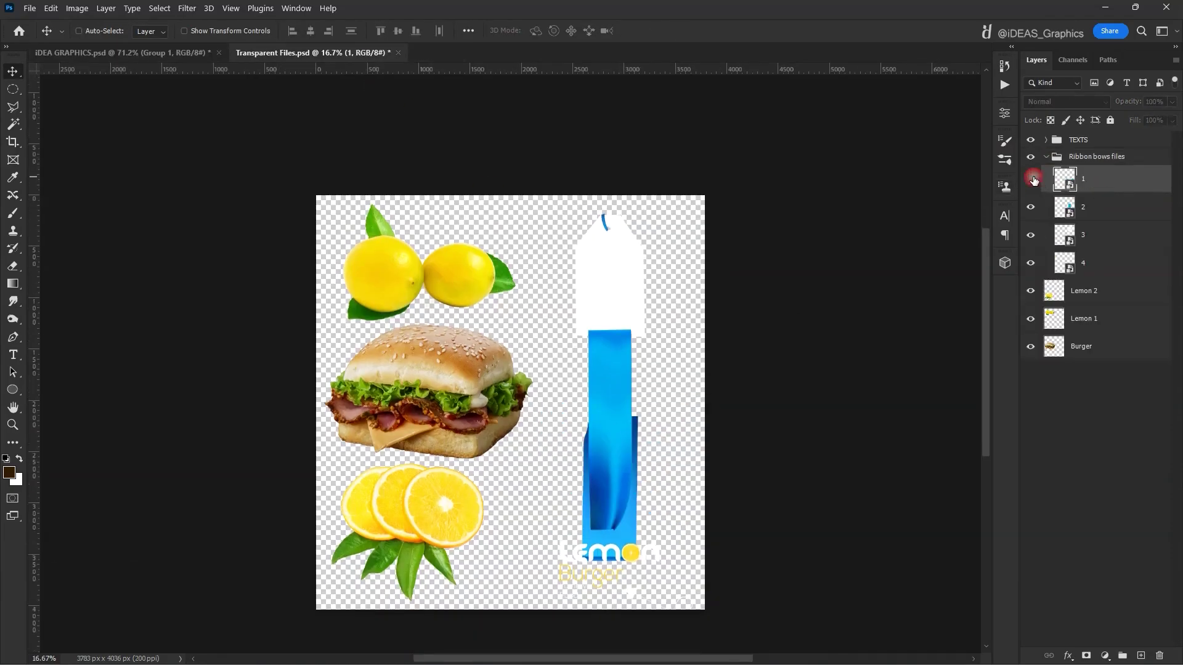
{"action": "right_click", "coordinate": [625, 539]}
{"action": "left_click", "coordinate": [1042, 219]}
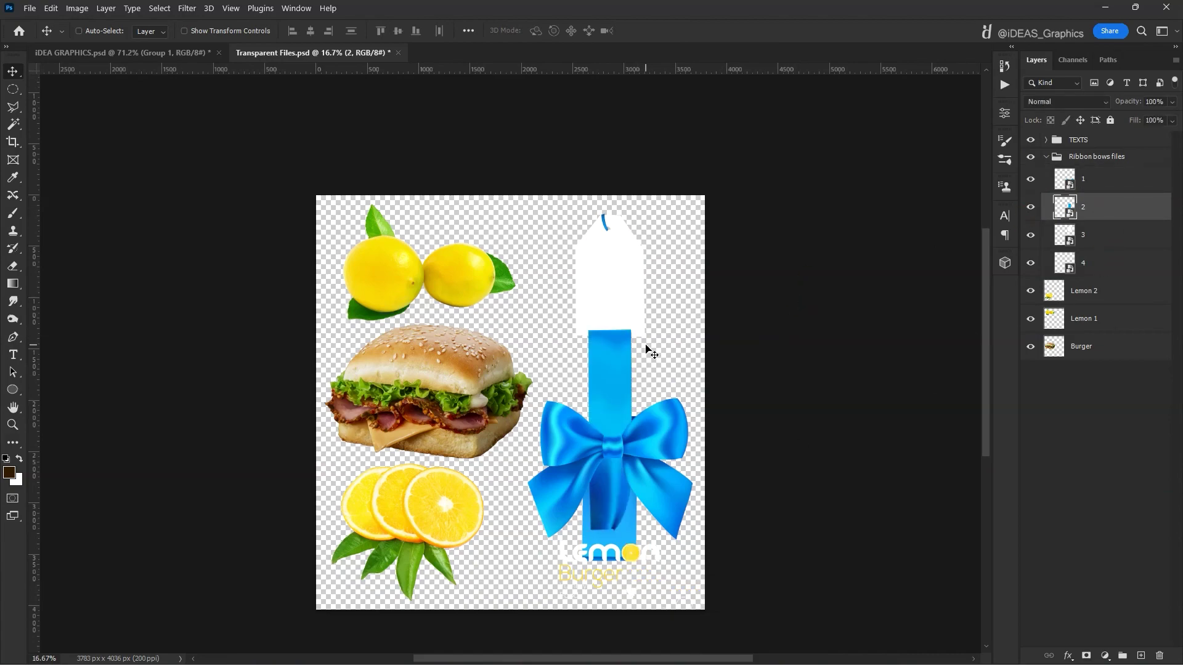
{"action": "left_click", "coordinate": [1050, 269]}
{"action": "left_click_drag", "start_coordinate": [679, 405], "coordinate": [429, 284]}
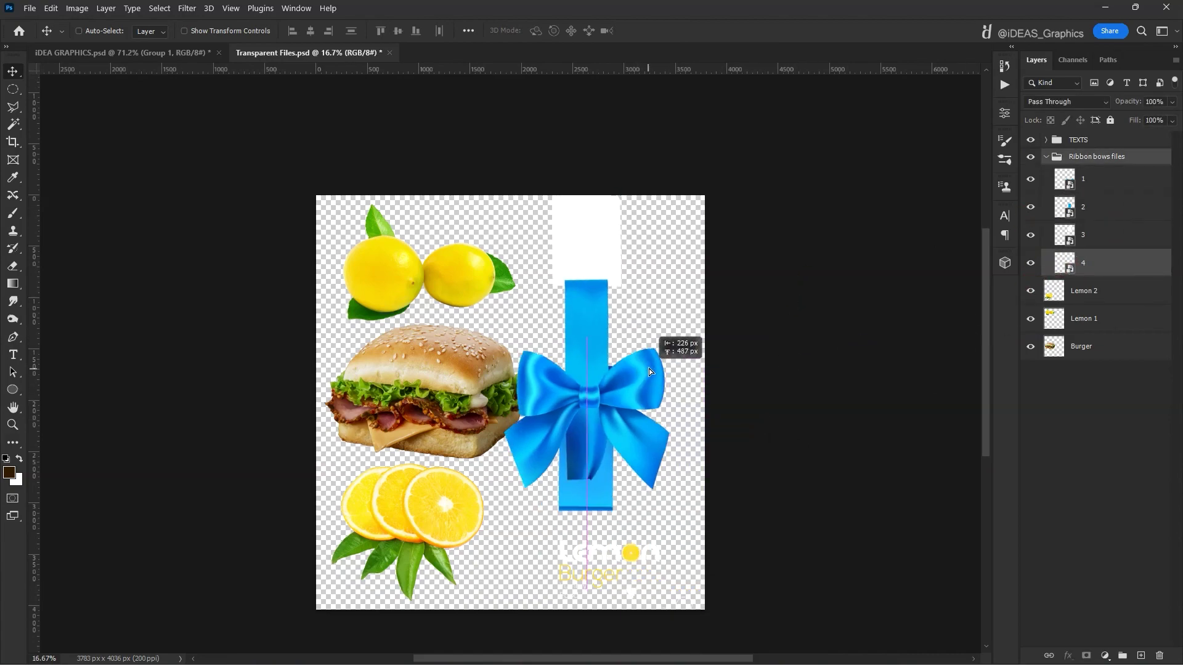
Step: Scale the ribbon and bow to about a third and position them over the sandwich
{"action": "key", "text": "ctrl+t"}
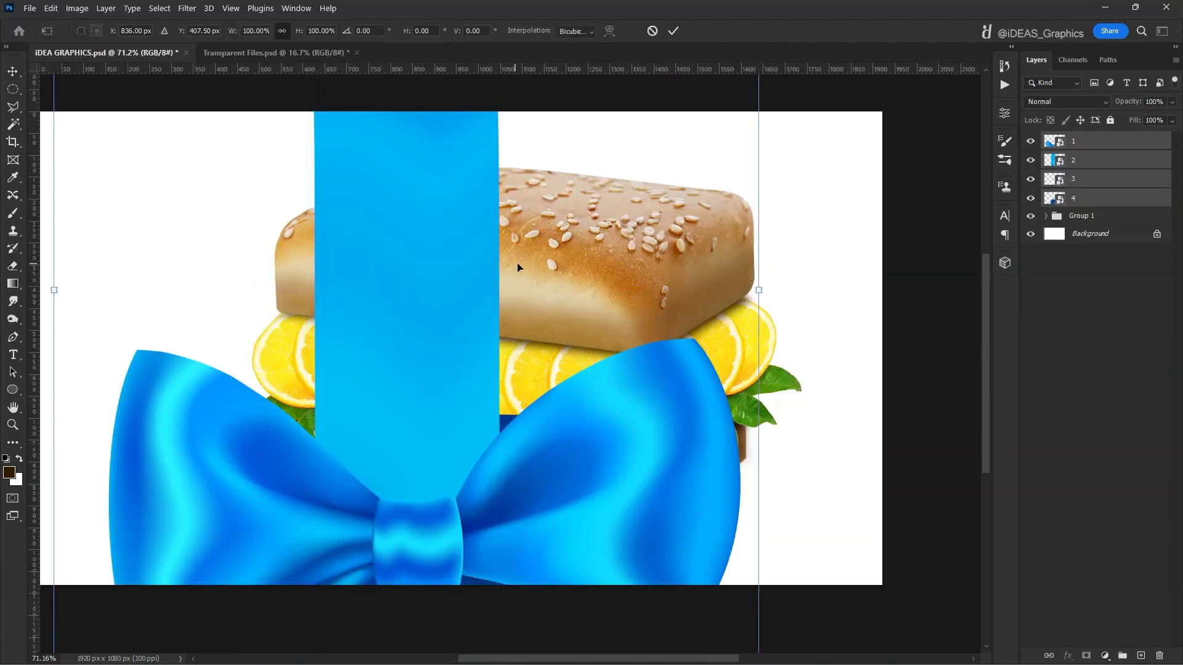
{"action": "scroll", "coordinate": [518, 264], "scroll_direction": "down", "scroll_amount": 2, "text": "alt"}
{"action": "left_click_drag", "start_coordinate": [721, 288], "coordinate": [287, 327]}
{"action": "key", "text": "Return"}
{"action": "left_click", "coordinate": [1084, 184]}
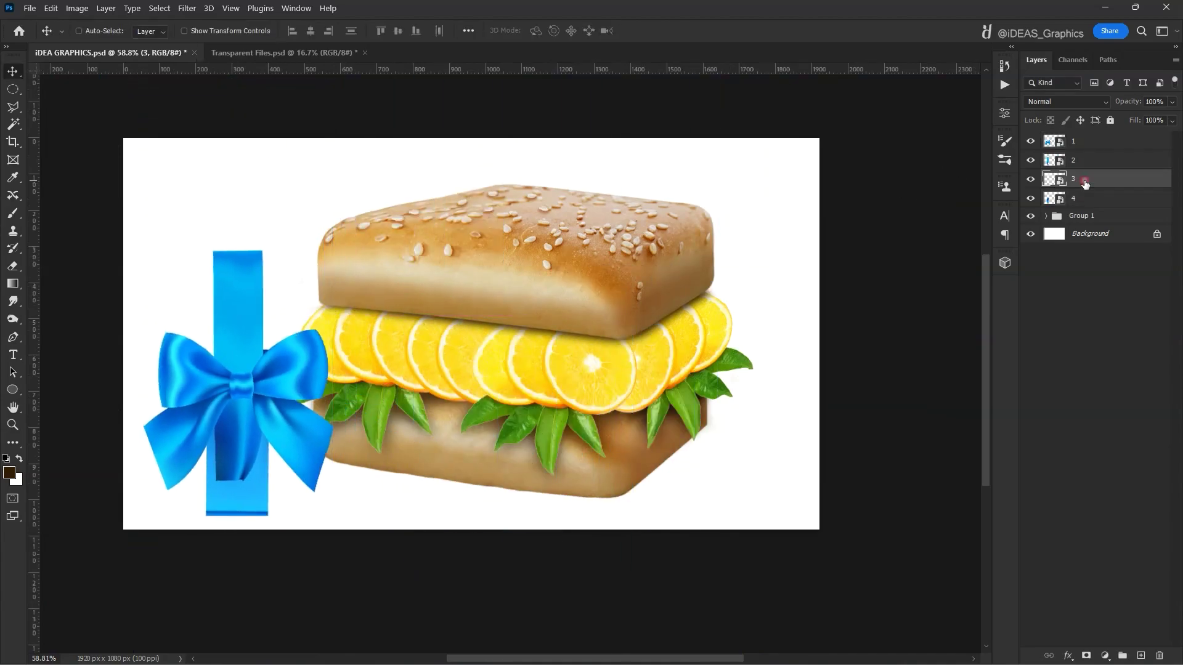
{"action": "mouse_move", "coordinate": [244, 344]}
{"action": "left_mouse_down"}
{"action": "mouse_move", "coordinate": [435, 326]}
{"action": "mouse_move", "coordinate": [466, 220]}
{"action": "left_mouse_up"}
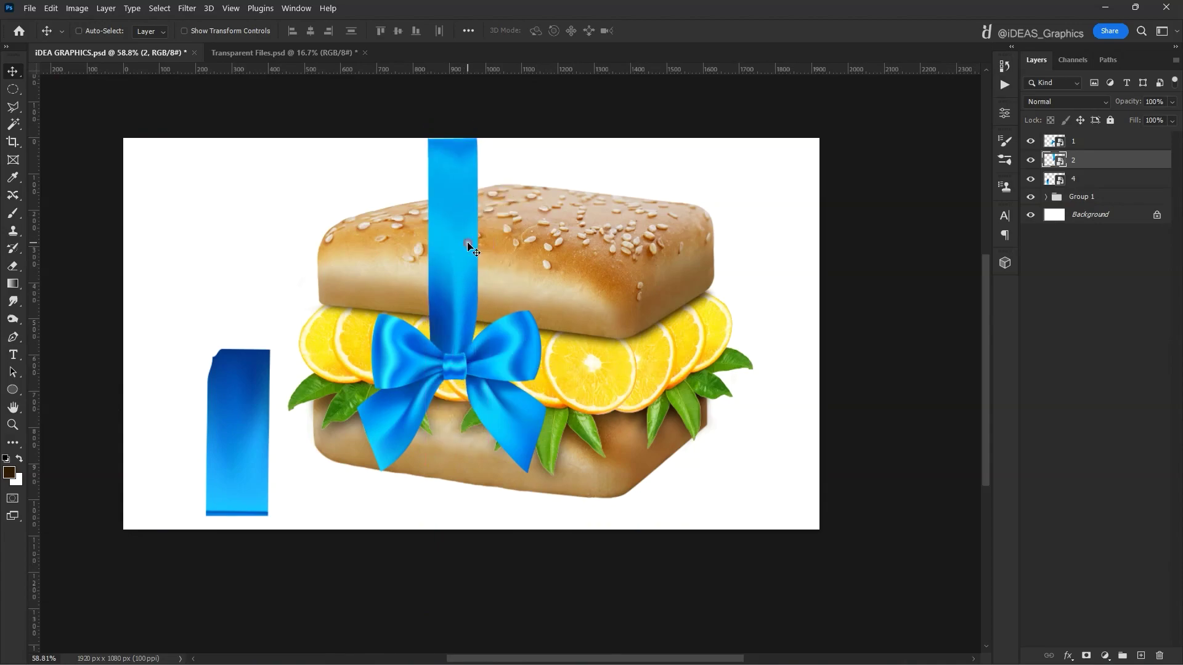
Step: Narrow and shorten the long ribbon, and fit the lower ribbon piece directly below it
{"action": "key", "text": "ctrl+t"}
{"action": "left_click_drag", "start_coordinate": [426, 138], "coordinate": [433, 191]}
{"action": "key", "text": "Return"}
{"action": "left_click_drag", "start_coordinate": [456, 364], "coordinate": [625, 271]}
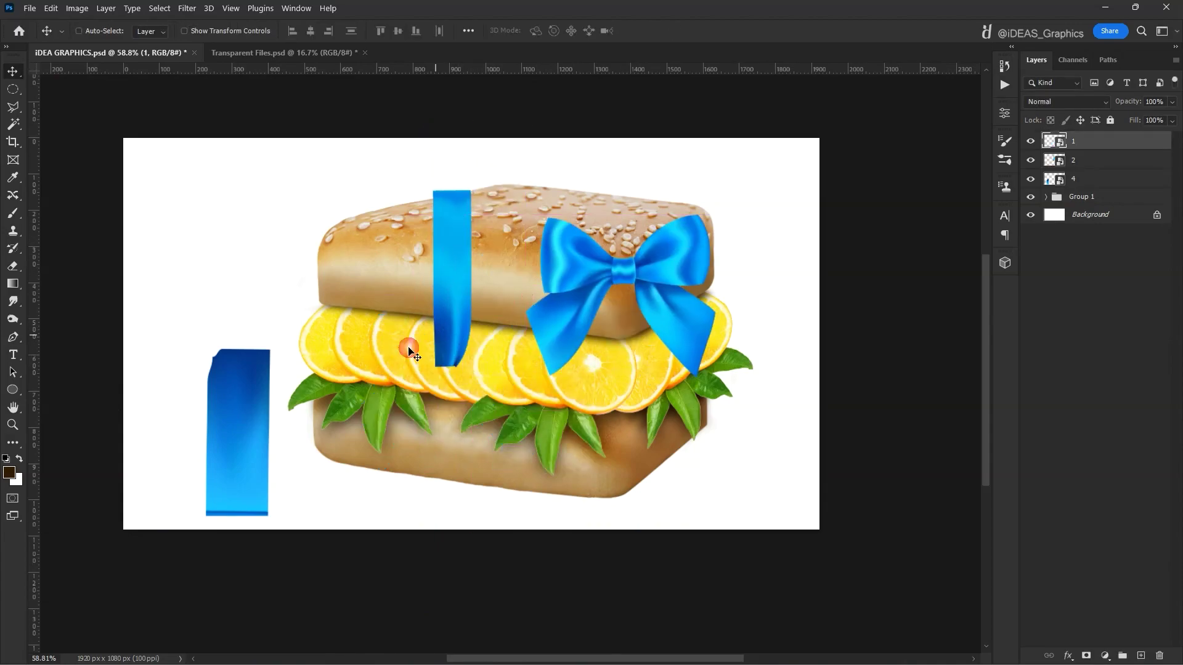
{"action": "left_click_drag", "start_coordinate": [237, 431], "coordinate": [442, 400]}
{"action": "key", "text": "ctrl+t"}
{"action": "left_click_drag", "start_coordinate": [448, 312], "coordinate": [438, 369]}
{"action": "key", "text": "Return"}
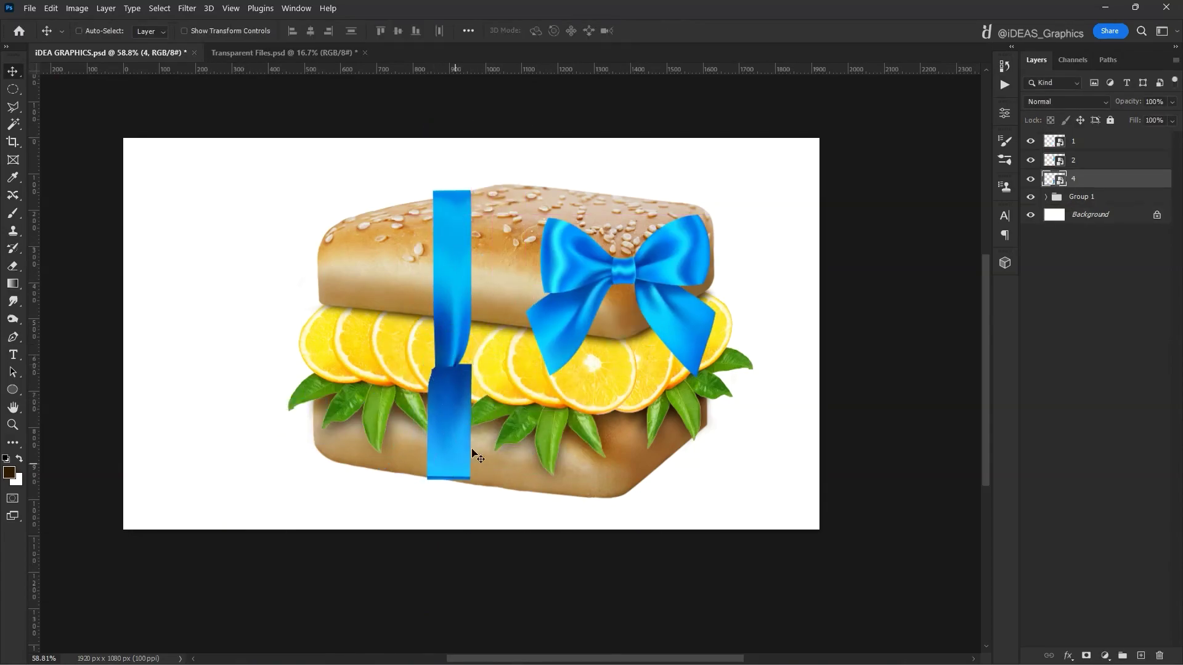
Step: Place the bow on the ribbon, shrink and tilt it, and align the long ribbon (layer 2) with it
{"action": "left_click_drag", "start_coordinate": [637, 290], "coordinate": [453, 326]}
{"action": "key", "text": "ctrl+t"}
{"action": "left_click_drag", "start_coordinate": [552, 296], "coordinate": [472, 364]}
{"action": "left_click_drag", "start_coordinate": [436, 389], "coordinate": [531, 308]}
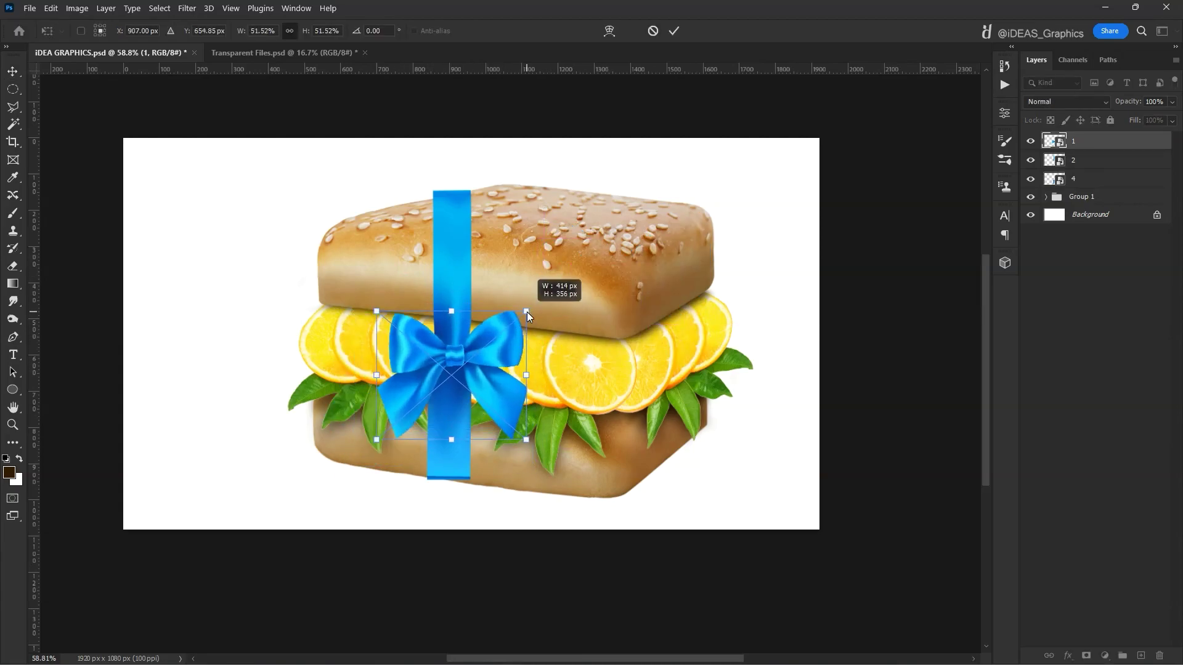
{"action": "left_click_drag", "start_coordinate": [373, 374], "coordinate": [382, 356]}
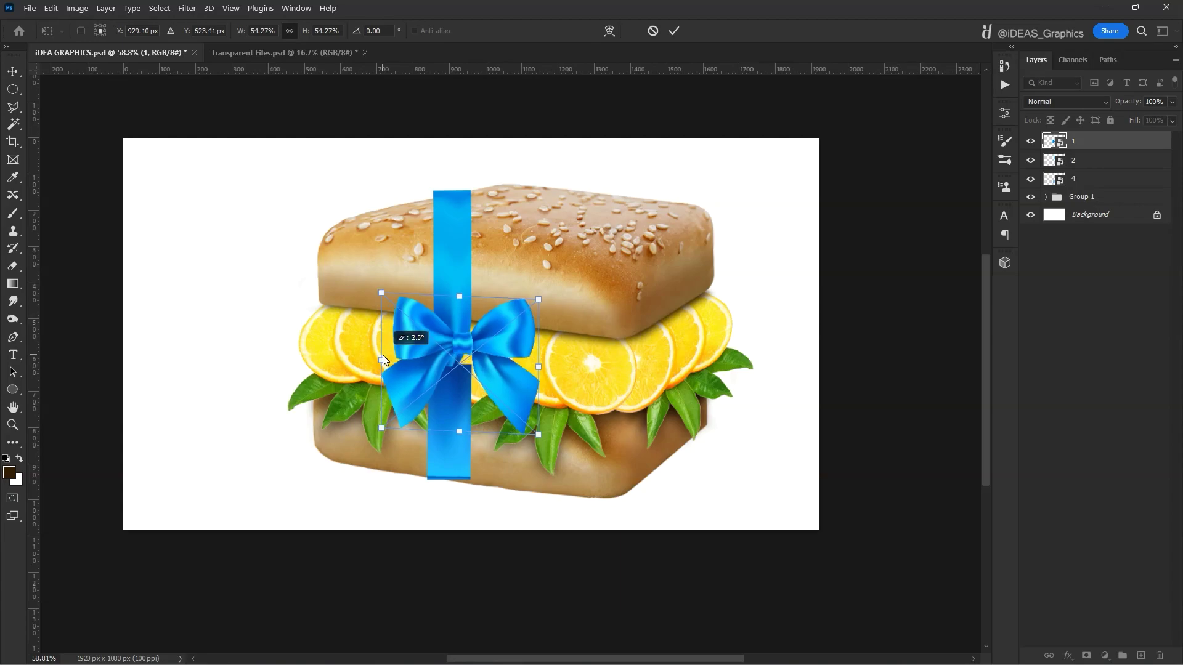
{"action": "left_click_drag", "start_coordinate": [451, 321], "coordinate": [497, 328]}
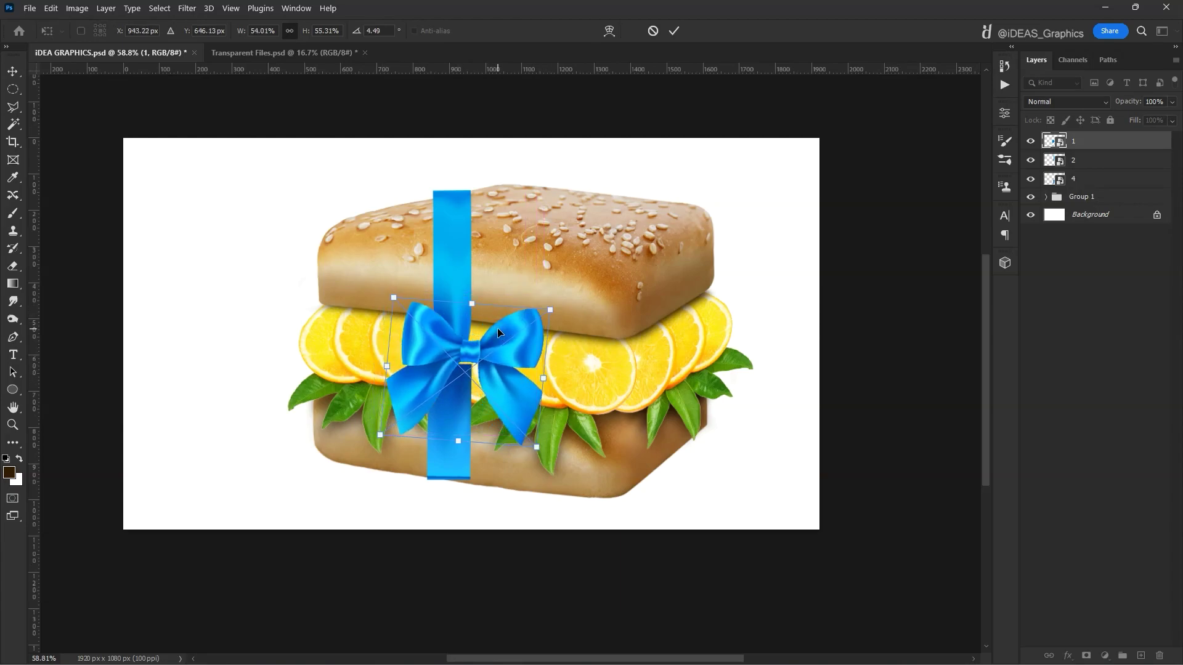
{"action": "key", "text": "Return"}
{"action": "right_click", "coordinate": [460, 425]}
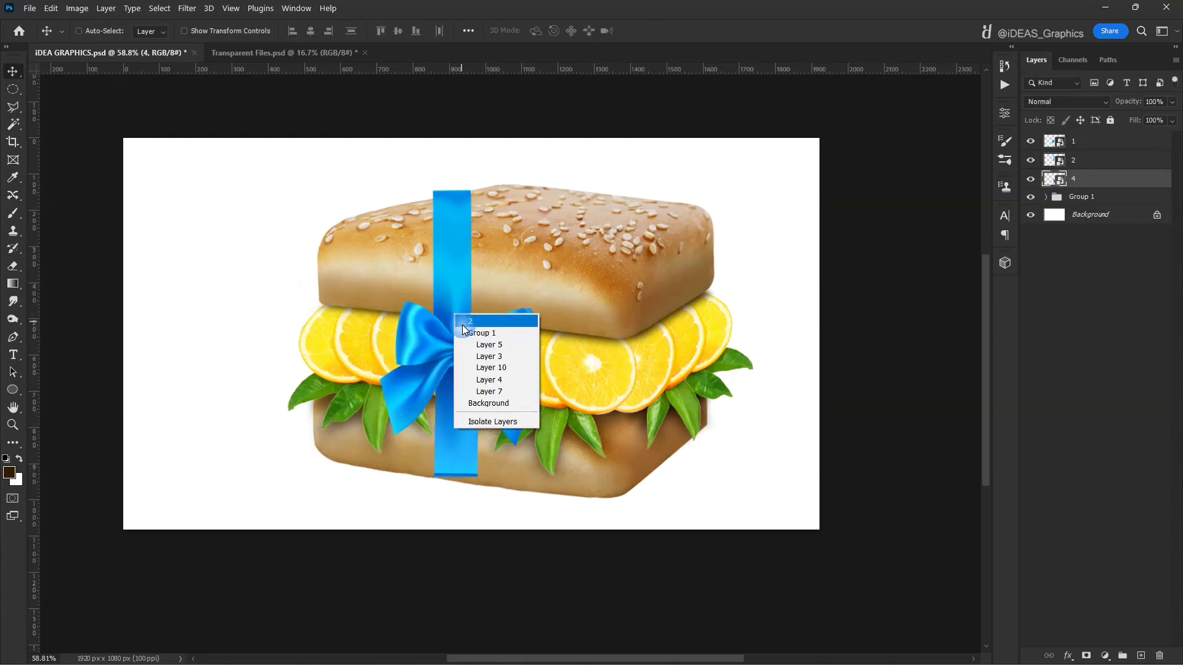
{"action": "left_click", "coordinate": [479, 342]}
{"action": "left_click_drag", "start_coordinate": [488, 356], "coordinate": [484, 340]}
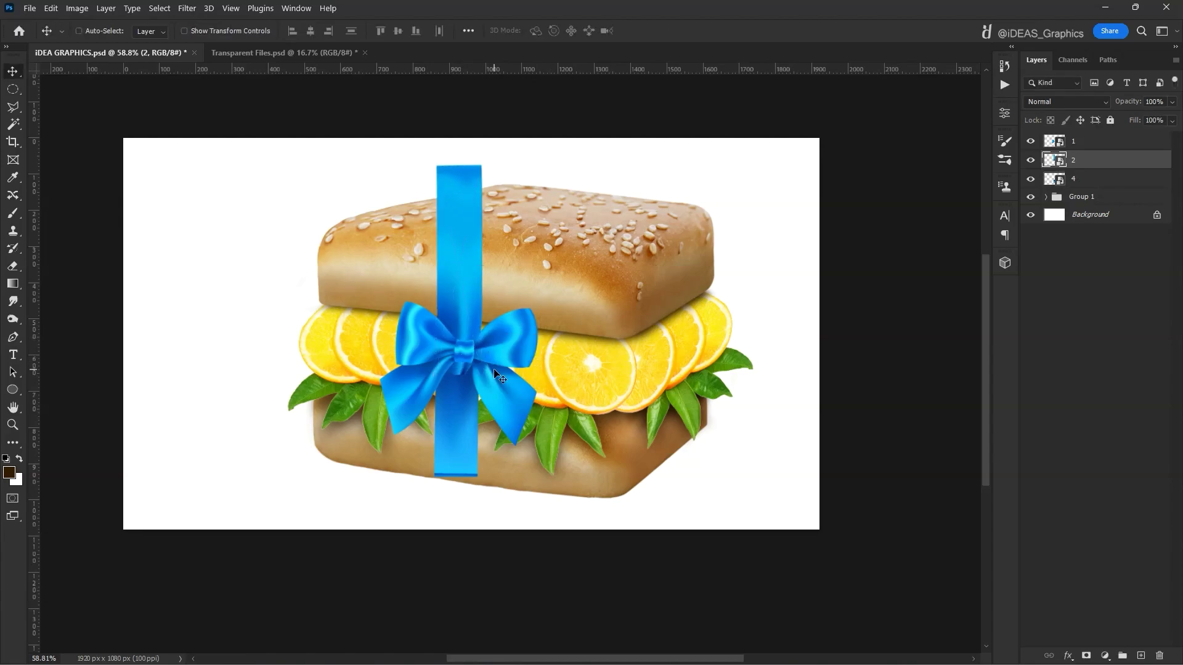
Step: Skew the end of the lower ribbon piece (layer 4) to match the bun's slant
{"action": "right_click", "coordinate": [463, 425]}
{"action": "left_click", "coordinate": [492, 465]}
{"action": "key", "text": "ctrl+t"}
{"action": "scroll", "coordinate": [464, 478], "scroll_direction": "up", "scroll_amount": 3}
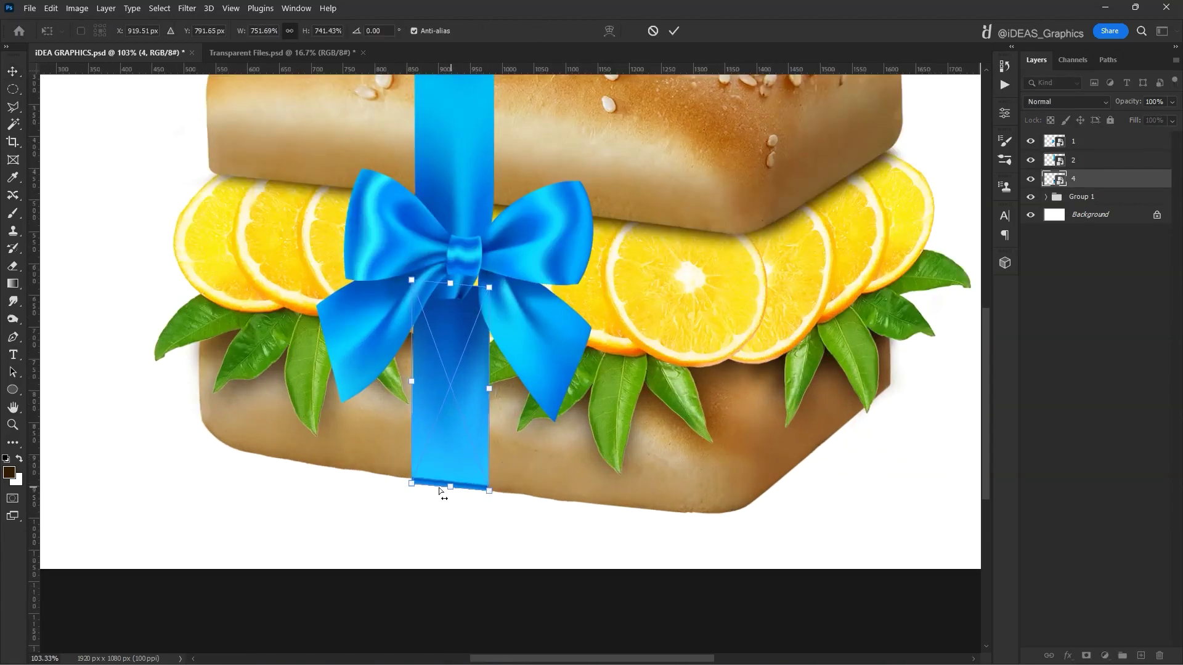
{"action": "scroll", "coordinate": [440, 490], "scroll_direction": "up", "scroll_amount": 3}
{"action": "scroll", "coordinate": [444, 490], "scroll_direction": "down", "scroll_amount": 1}
{"action": "left_click_drag", "start_coordinate": [508, 486], "coordinate": [510, 488]}
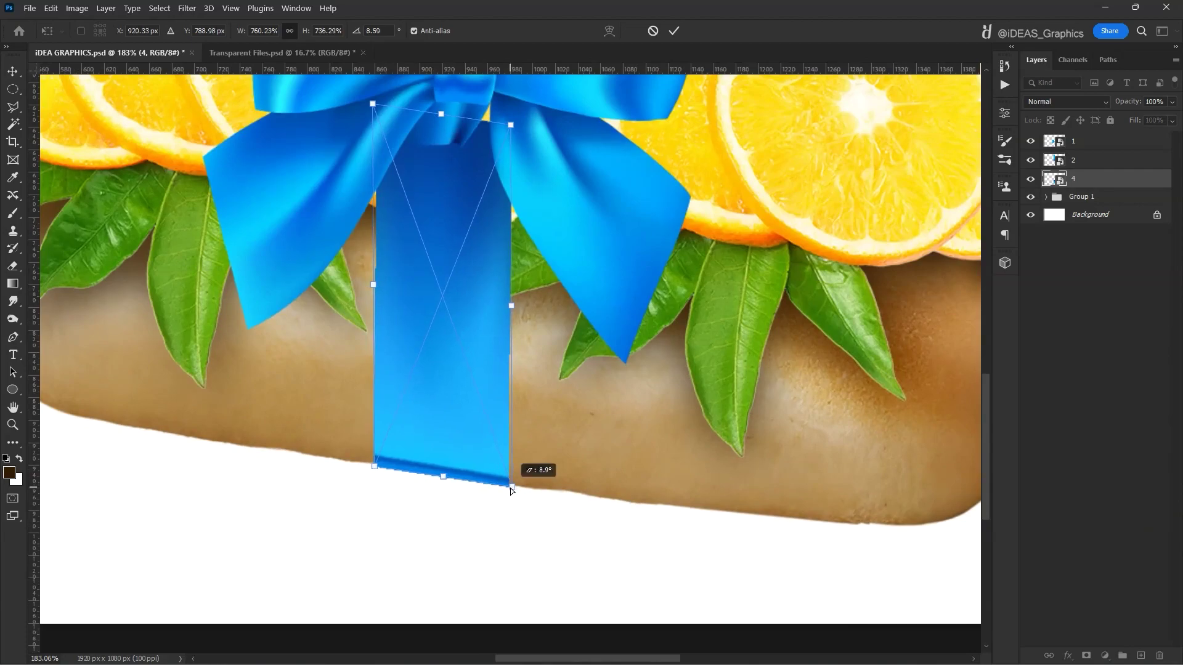
{"action": "scroll", "coordinate": [455, 418], "scroll_direction": "down", "scroll_amount": 1}
{"action": "key", "text": "Return"}
{"action": "scroll", "coordinate": [456, 418], "scroll_direction": "down", "scroll_amount": 1}
{"action": "scroll", "coordinate": [456, 419], "scroll_direction": "down", "scroll_amount": 2}
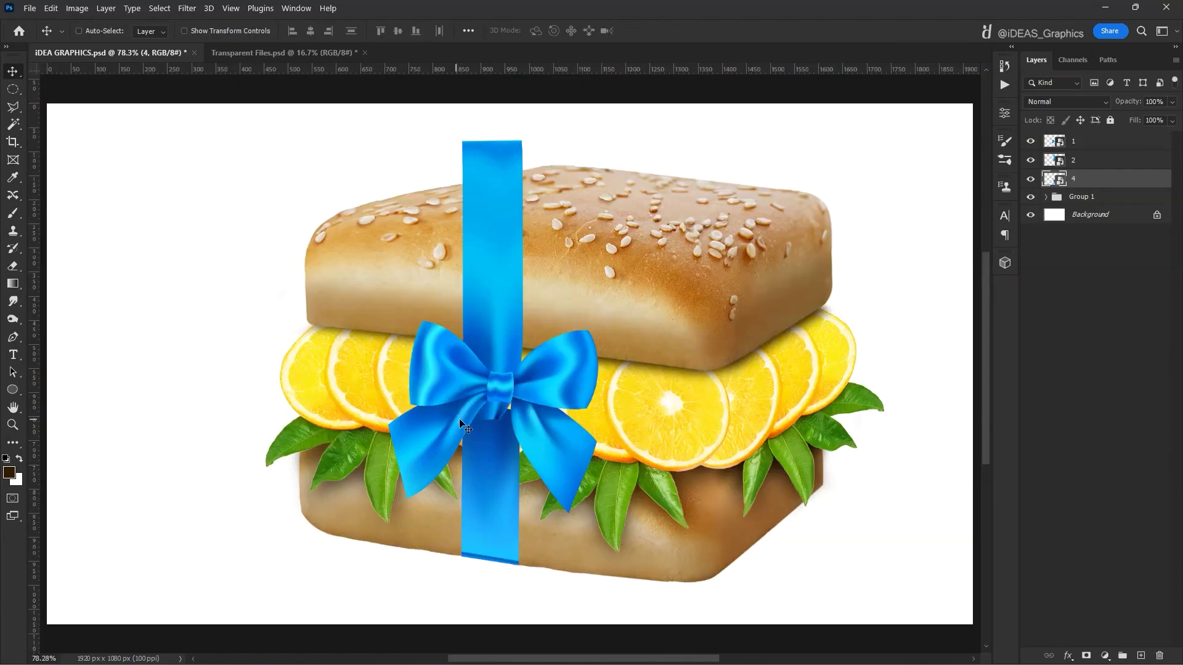
{"action": "left_click", "coordinate": [461, 421], "text": "ctrl"}
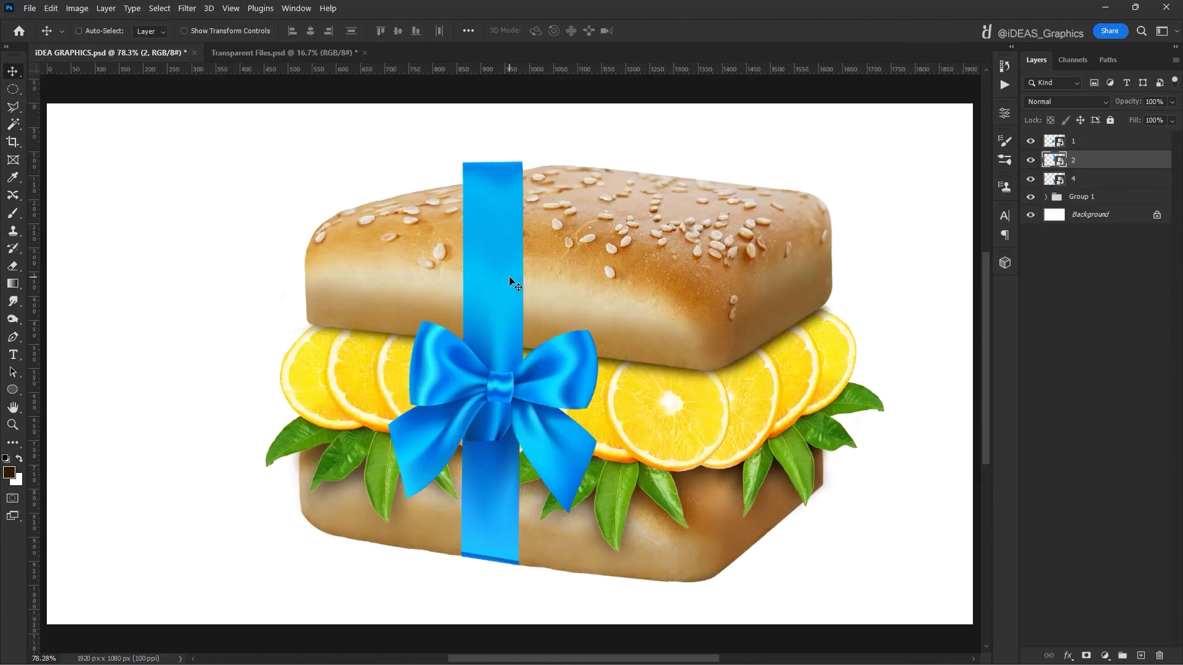
Step: Brush on the ribbon layer masks to hide the ribbon behind the bow
{"action": "key", "text": "b"}
{"action": "scroll", "coordinate": [493, 478], "scroll_direction": "up", "scroll_amount": 2}
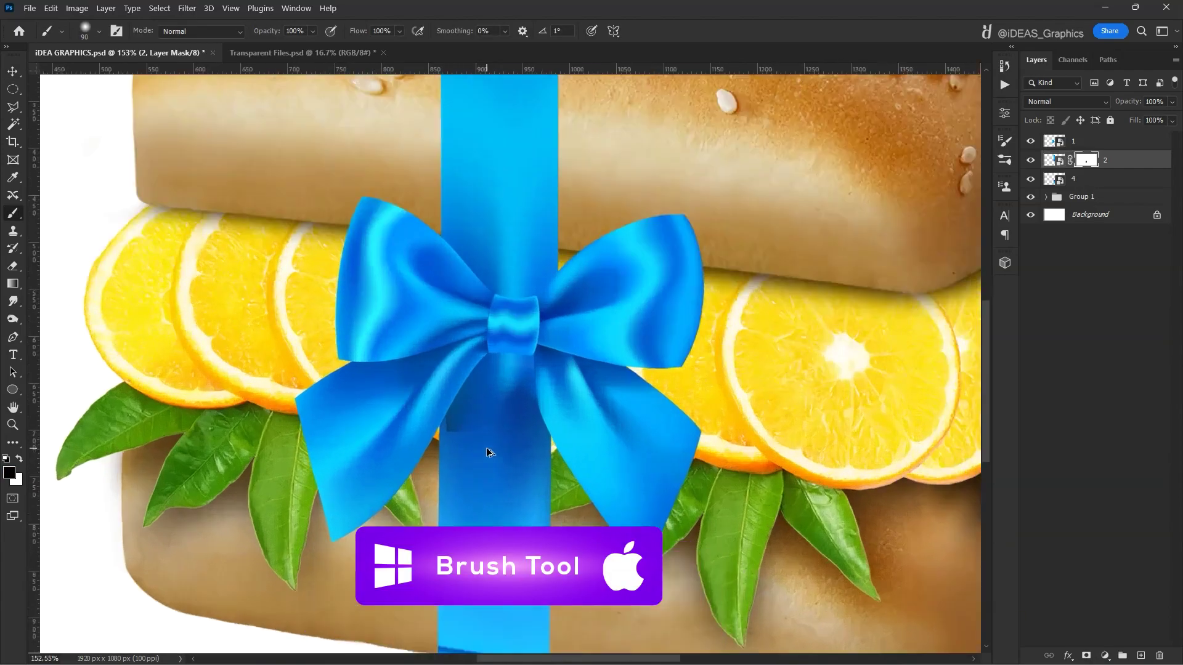
{"action": "scroll", "coordinate": [489, 449], "scroll_direction": "up", "scroll_amount": 2}
{"action": "left_click", "coordinate": [584, 430]}
{"action": "key", "text": "bracketleft"}
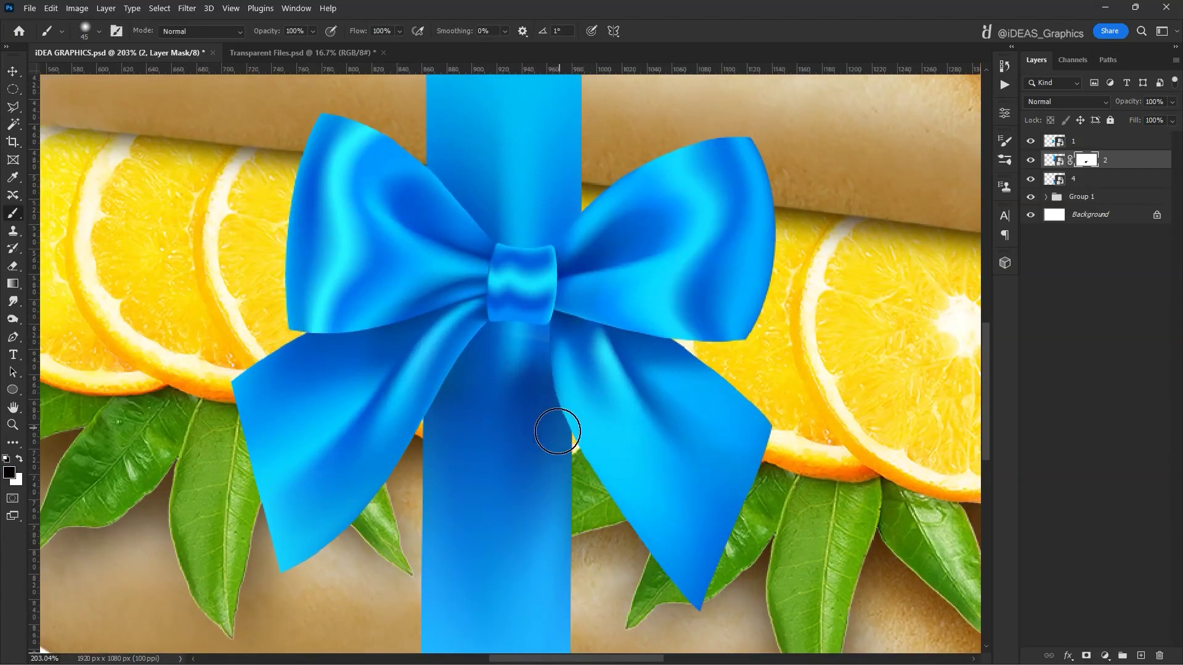
{"action": "left_click", "coordinate": [1053, 179]}
{"action": "left_click", "coordinate": [1086, 657]}
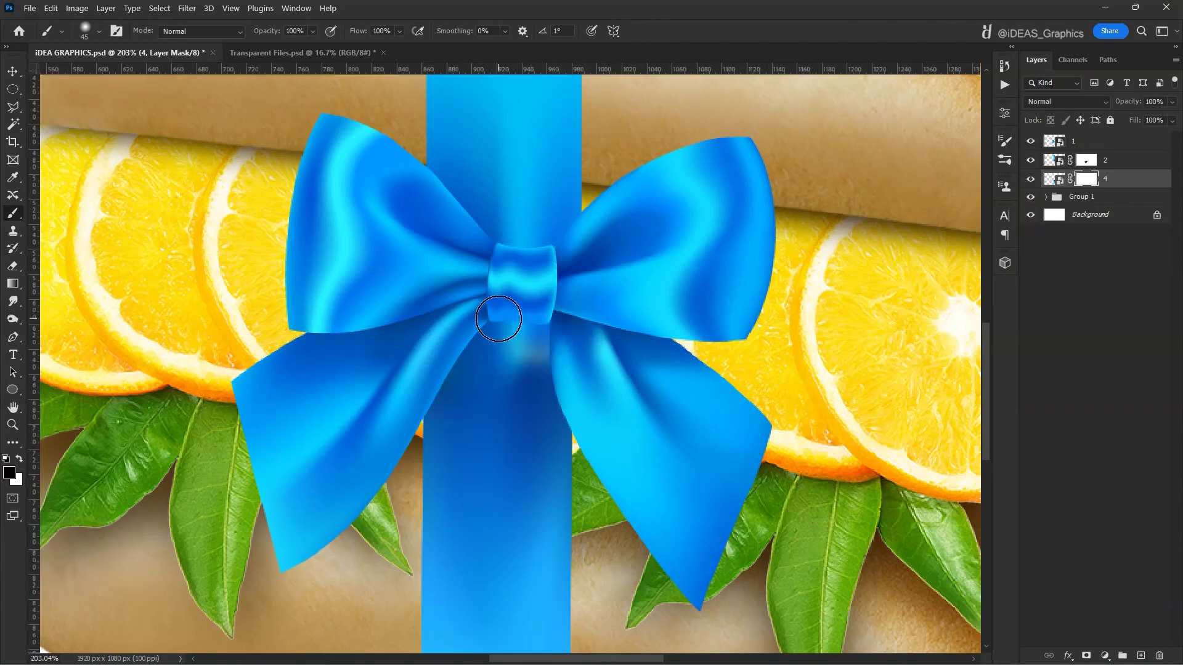
{"action": "scroll", "coordinate": [539, 318], "scroll_direction": "up", "scroll_amount": 1}
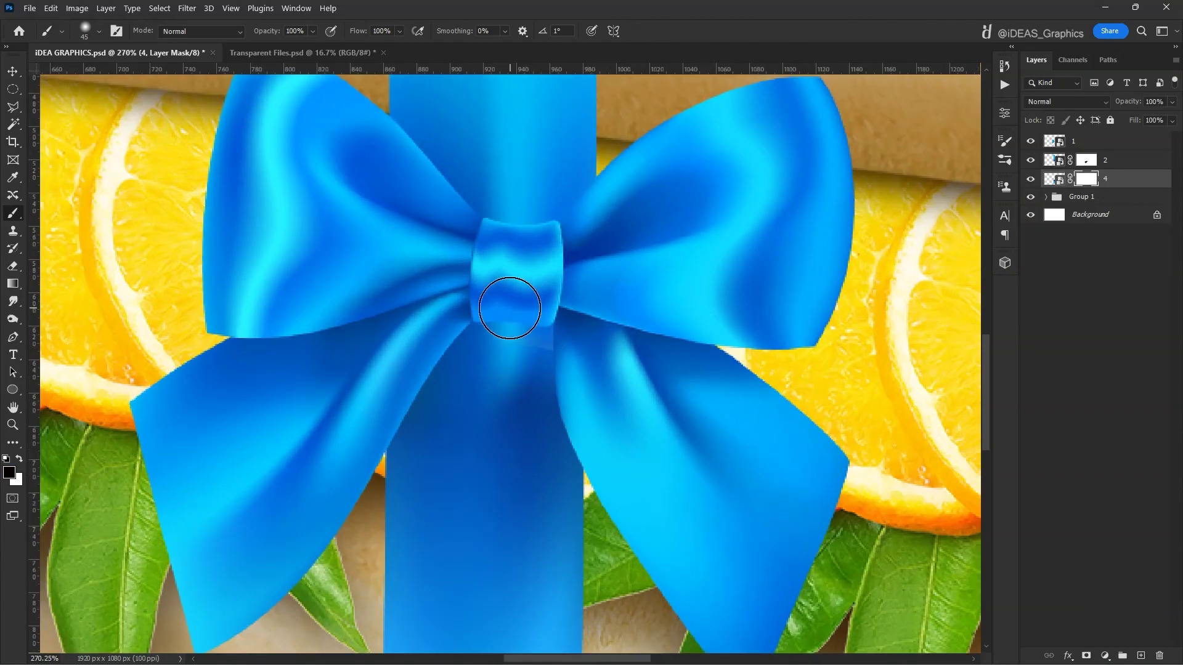
{"action": "key", "text": "ctrl+0"}
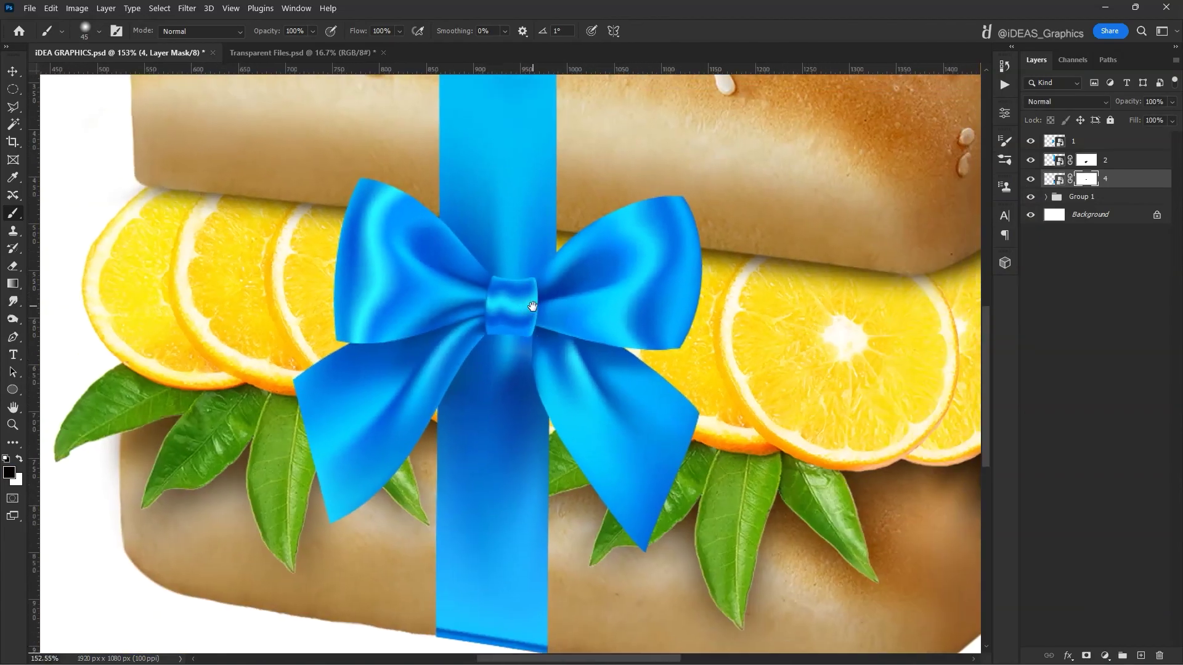
Step: Duplicate the vertical ribbon (layer 2), move the copy left and enlarge it wider
{"action": "key", "text": "v"}
{"action": "right_click", "coordinate": [482, 282]}
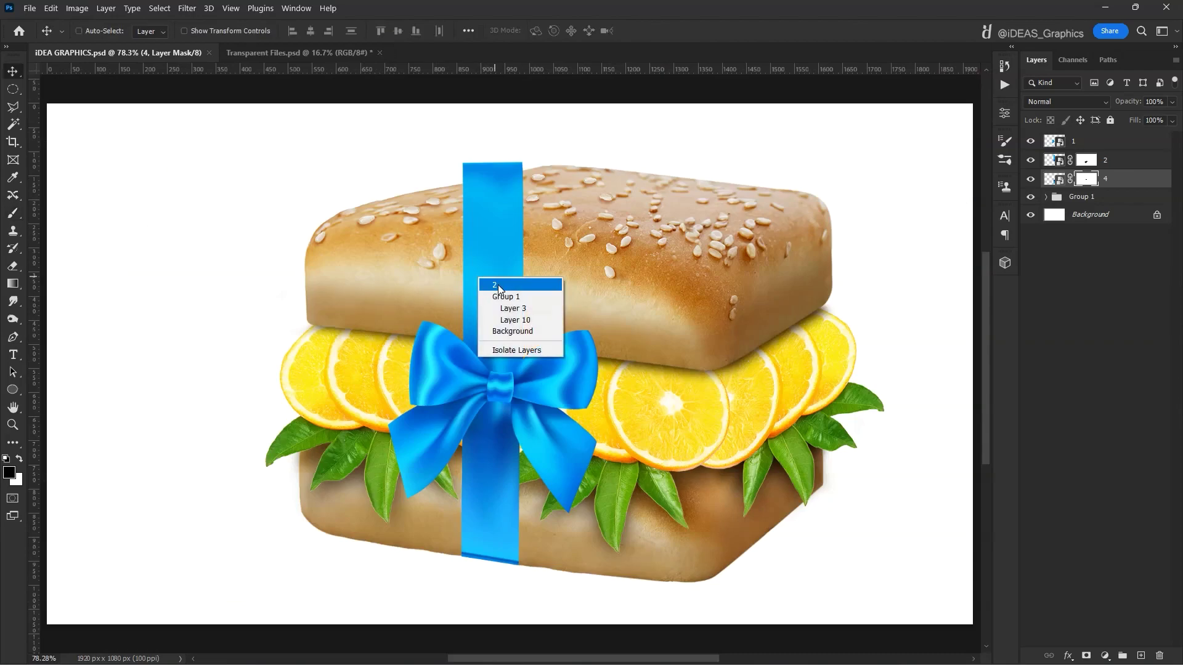
{"action": "left_click", "coordinate": [494, 285]}
{"action": "key", "text": "ctrl+j"}
{"action": "left_click_drag", "start_coordinate": [496, 246], "coordinate": [288, 235]}
{"action": "key", "text": "ctrl+t"}
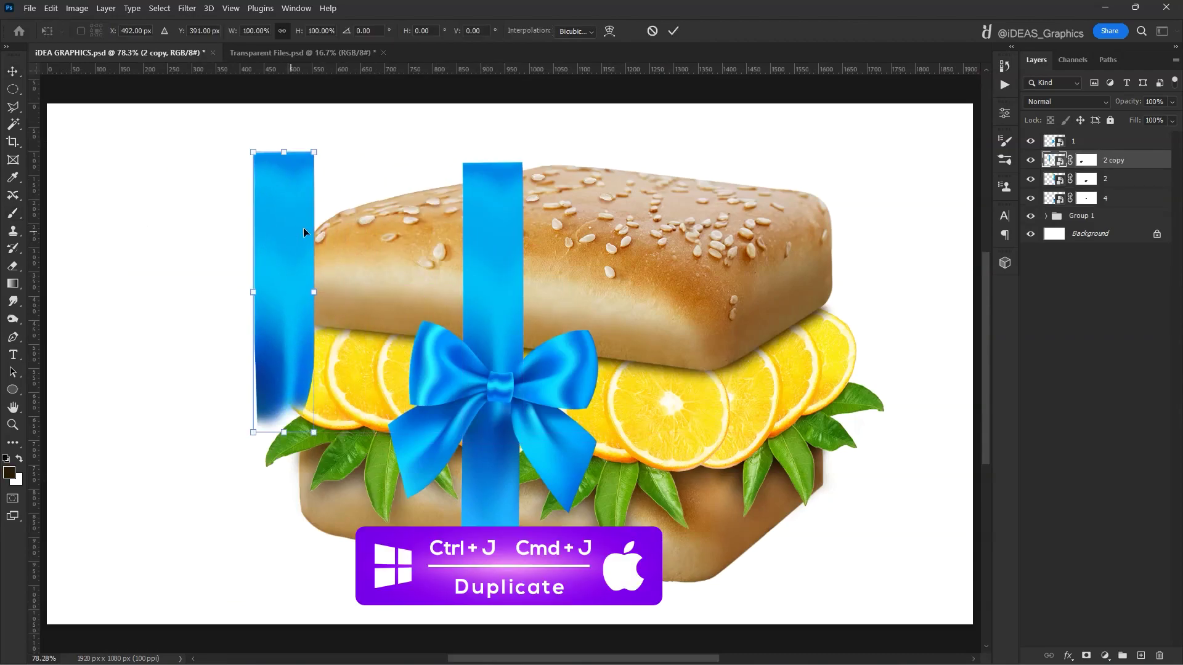
{"action": "left_click_drag", "start_coordinate": [253, 151], "coordinate": [150, 103]}
{"action": "key", "text": "Return"}
Step: Nudge the original ribbon right and mask off its top above the bun with the Polygonal Lasso
{"action": "right_click", "coordinate": [1085, 160]}
{"action": "key", "text": "Escape"}
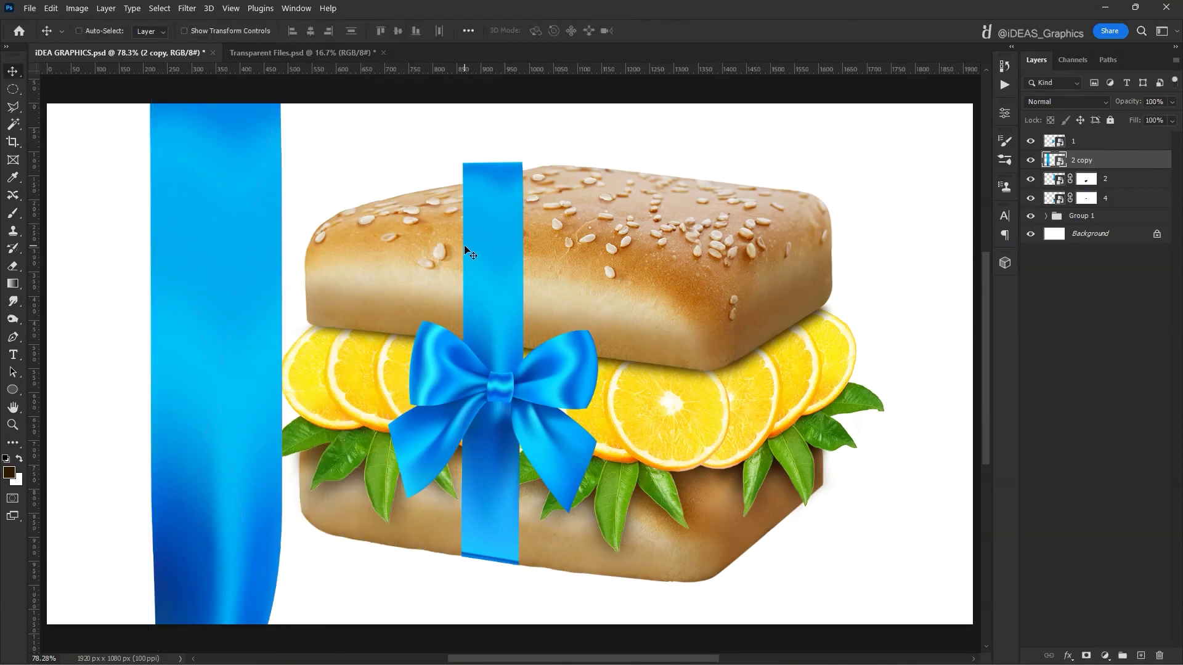
{"action": "right_click", "coordinate": [512, 385]}
{"action": "left_click", "coordinate": [536, 456]}
{"action": "key", "text": "shift+Right"}
{"action": "left_click", "coordinate": [1085, 178]}
{"action": "key", "text": "l"}
{"action": "left_click", "coordinate": [445, 264]}
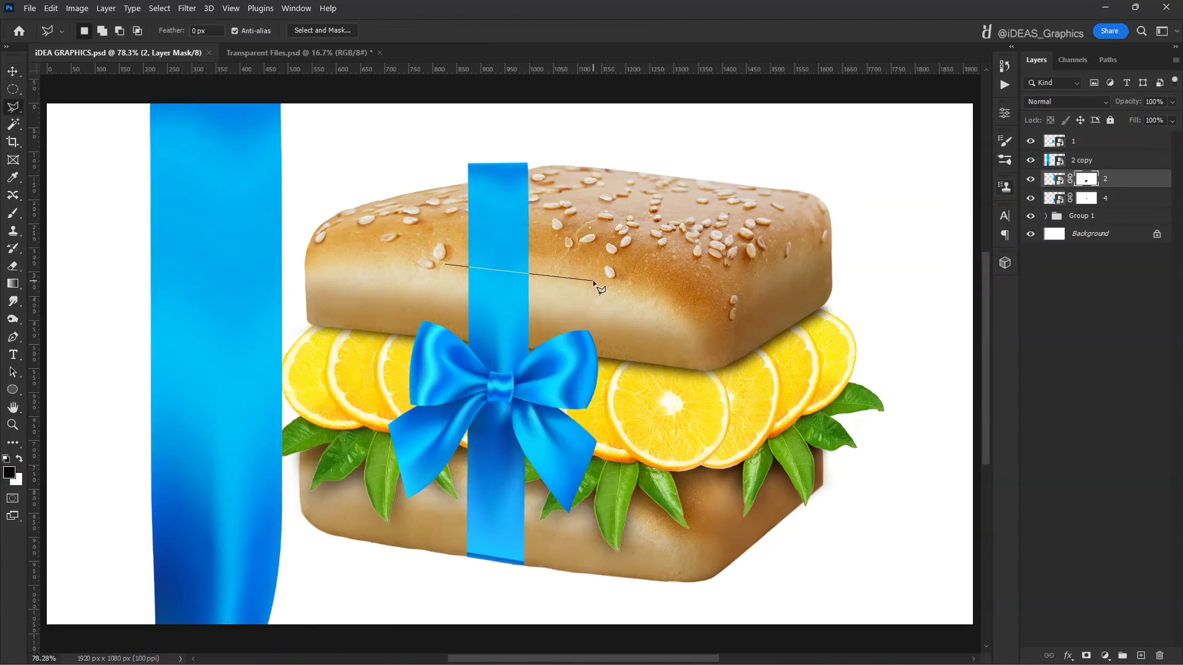
{"action": "key", "text": "alt+BackSpace"}
{"action": "key", "text": "ctrl+d"}
Step: Lay the ribbon copy diagonally across the top of the bun
{"action": "left_click", "coordinate": [1081, 160]}
{"action": "key", "text": "ctrl+t"}
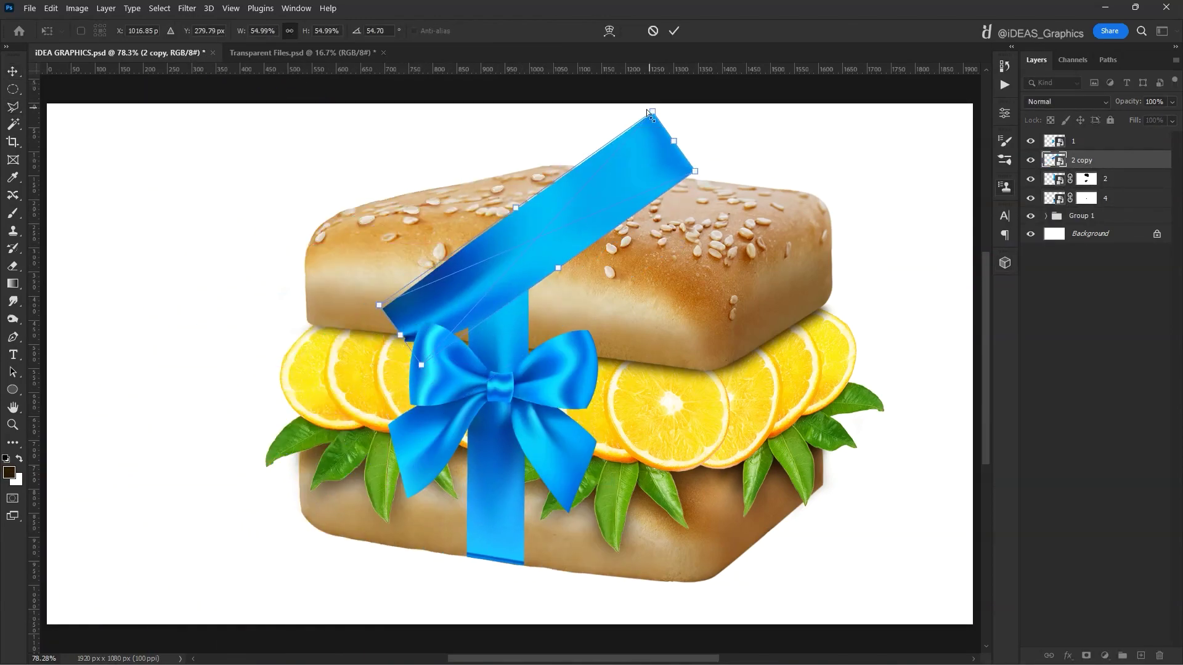
{"action": "mouse_move", "coordinate": [425, 210]}
{"action": "left_mouse_down"}
{"action": "mouse_move", "coordinate": [523, 214]}
{"action": "mouse_move", "coordinate": [604, 174]}
{"action": "left_mouse_up"}
{"action": "scroll", "coordinate": [554, 162], "scroll_direction": "up", "scroll_amount": 3}
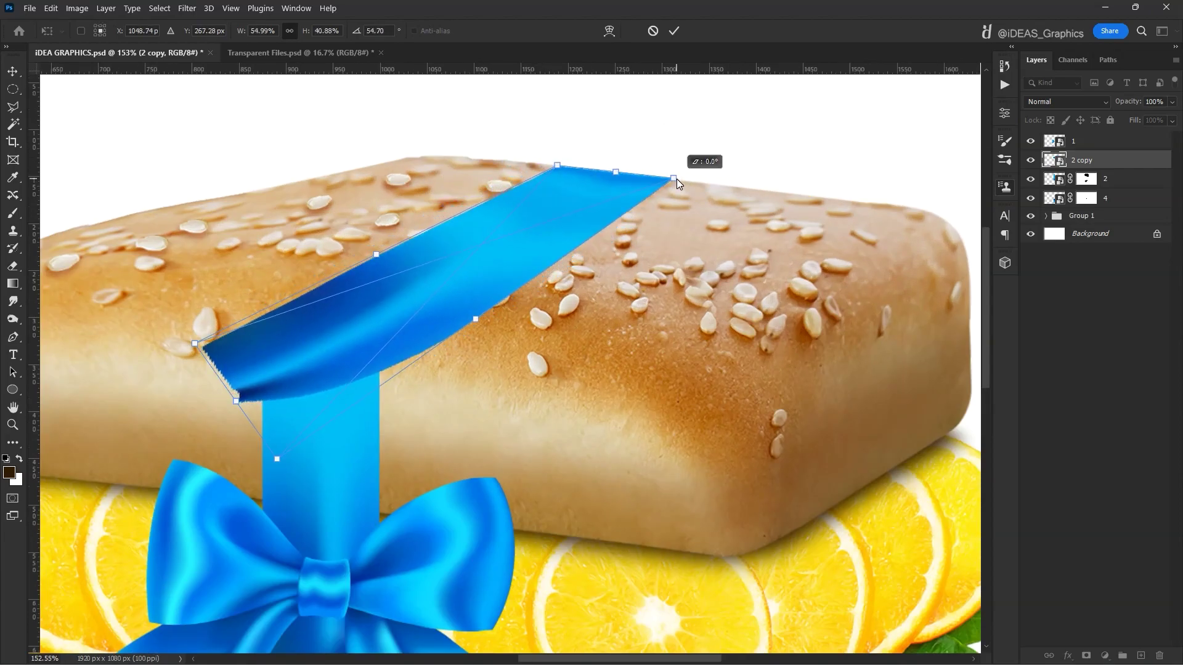
Step: At 50% opacity, warp the ribbon copy's left end down over the bun's edge
{"action": "key", "text": "Return"}
{"action": "key", "text": "5"}
{"action": "key", "text": "ctrl+t"}
{"action": "scroll", "coordinate": [326, 295], "scroll_direction": "up", "scroll_amount": 2}
{"action": "right_click", "coordinate": [300, 312]}
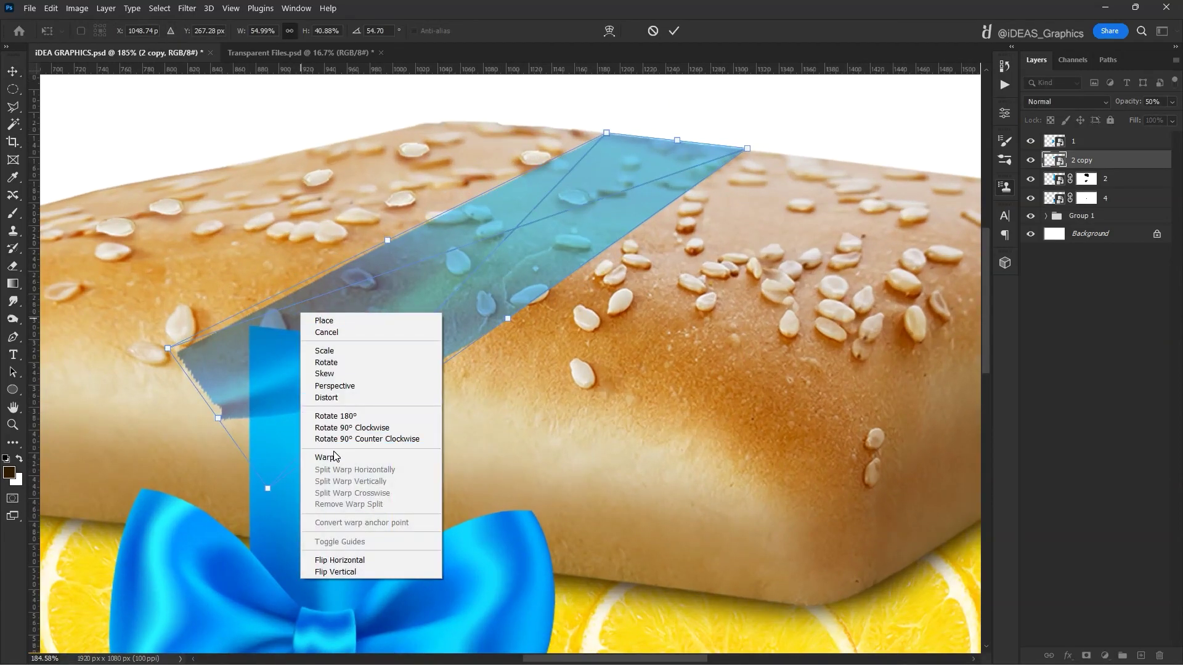
{"action": "left_click", "coordinate": [334, 457]}
{"action": "mouse_move", "coordinate": [167, 348]}
{"action": "left_mouse_down"}
{"action": "mouse_move", "coordinate": [227, 350]}
{"action": "mouse_move", "coordinate": [317, 456]}
{"action": "mouse_move", "coordinate": [411, 401]}
{"action": "mouse_move", "coordinate": [406, 356]}
{"action": "left_mouse_up"}
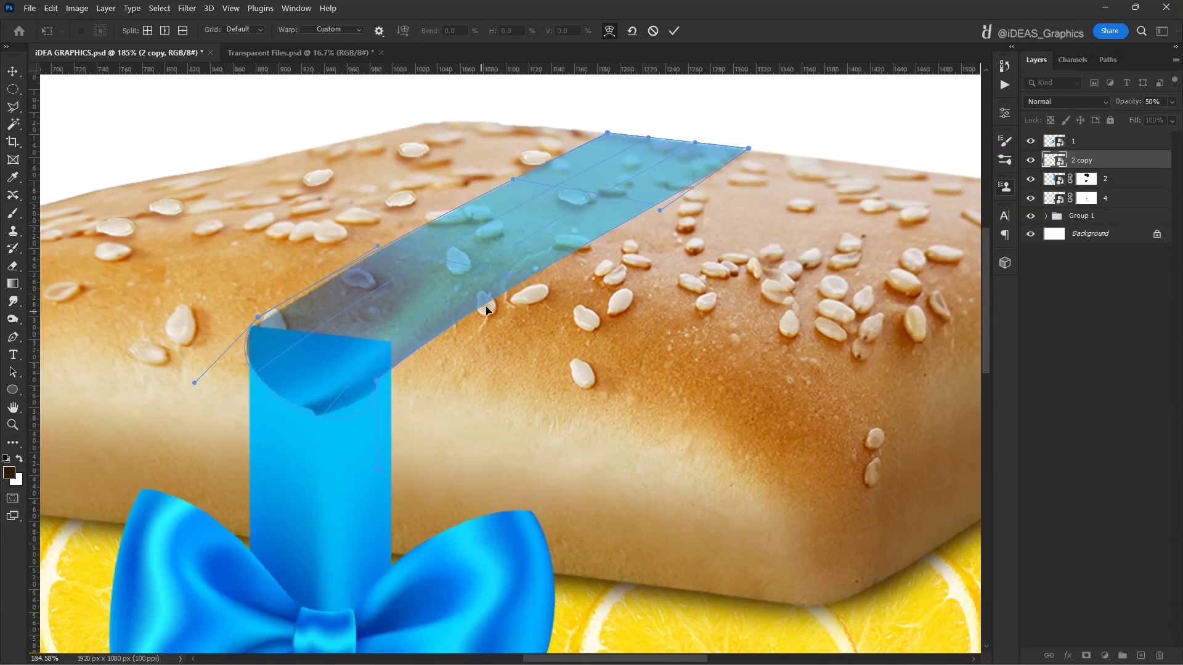
{"action": "key", "text": "Return"}
Step: Restore the copy to 100% opacity and paint layer 2's mask with an enlarged brush
{"action": "key", "text": "0"}
{"action": "scroll", "coordinate": [425, 316], "scroll_direction": "down", "scroll_amount": 4}
{"action": "scroll", "coordinate": [425, 316], "scroll_direction": "down", "scroll_amount": 1}
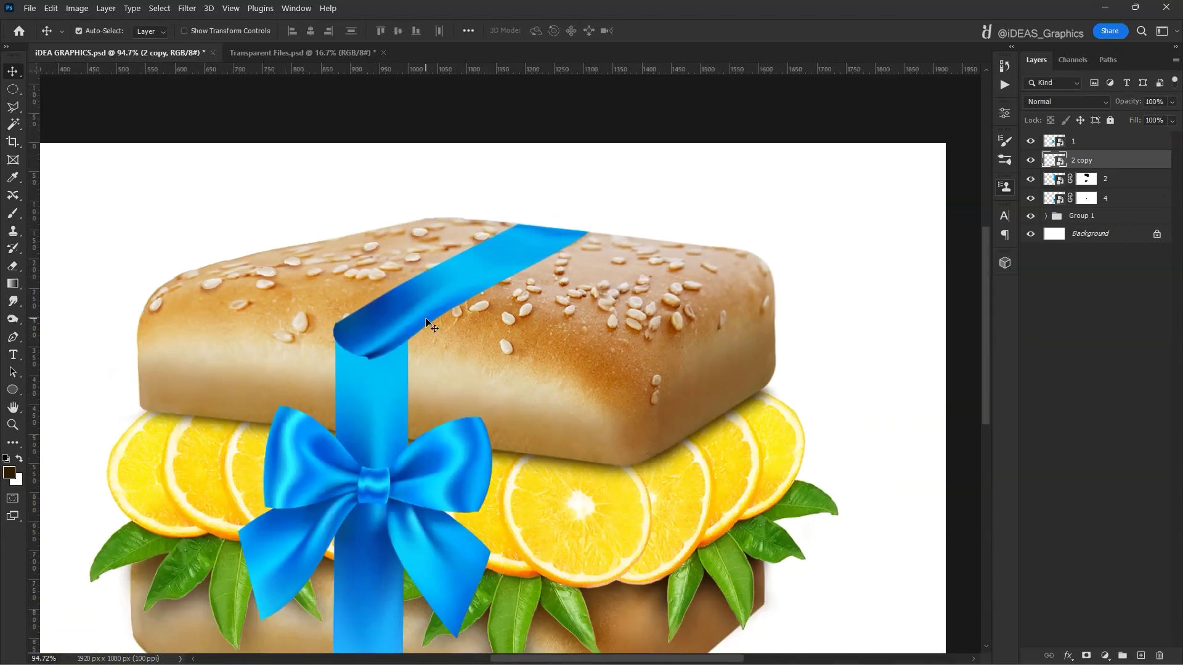
{"action": "key", "text": "b"}
{"action": "scroll", "coordinate": [384, 364], "scroll_direction": "up", "scroll_amount": 2}
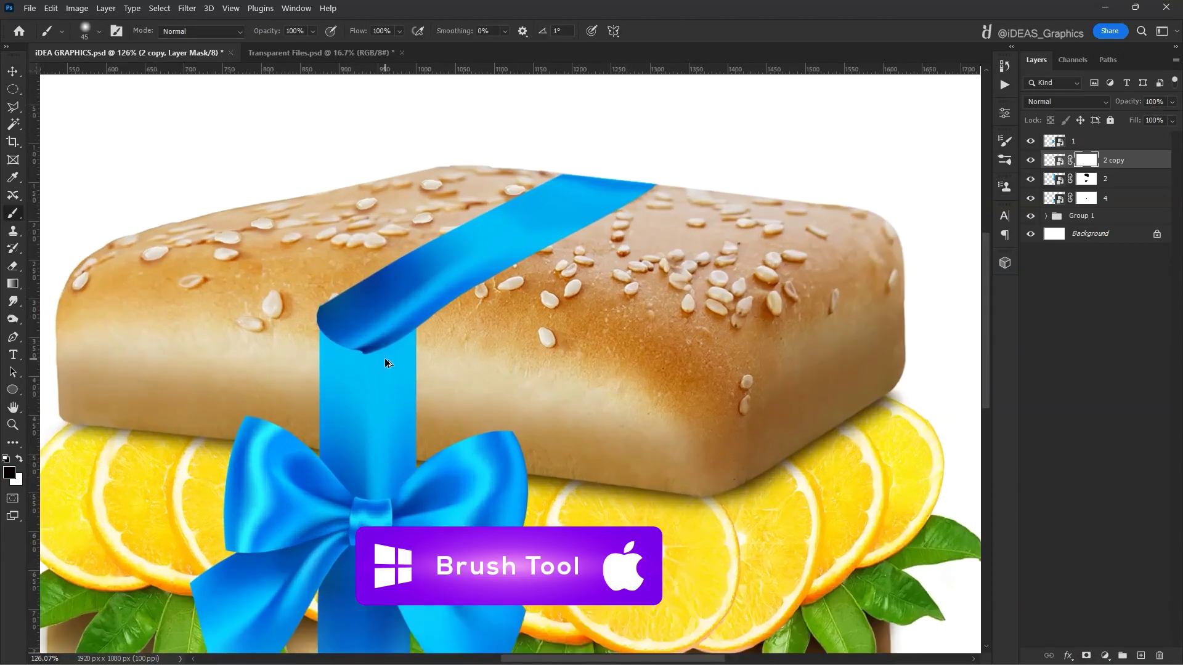
{"action": "scroll", "coordinate": [385, 363], "scroll_direction": "up", "scroll_amount": 2}
{"action": "key", "text": "bracketright"}
{"action": "key", "text": "bracketright"}
{"action": "key", "text": "bracketright"}
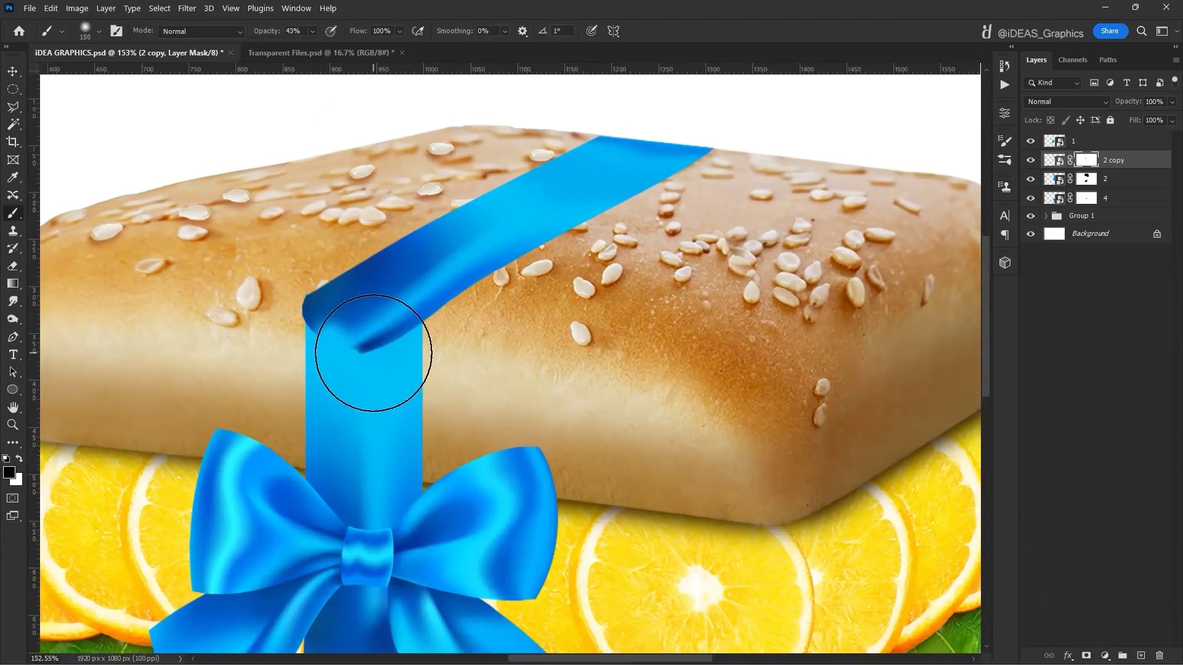
{"action": "scroll", "coordinate": [394, 348], "scroll_direction": "down", "scroll_amount": 2}
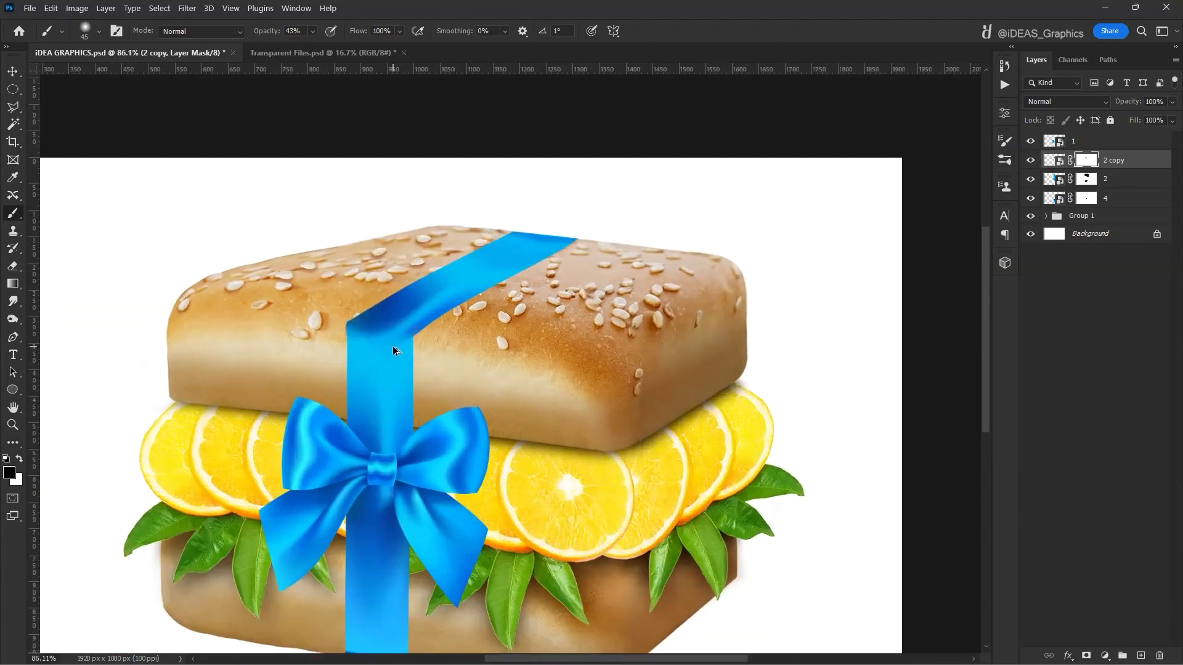
{"action": "scroll", "coordinate": [396, 320], "scroll_direction": "up", "scroll_amount": 1}
{"action": "scroll", "coordinate": [396, 296], "scroll_direction": "up", "scroll_amount": 3}
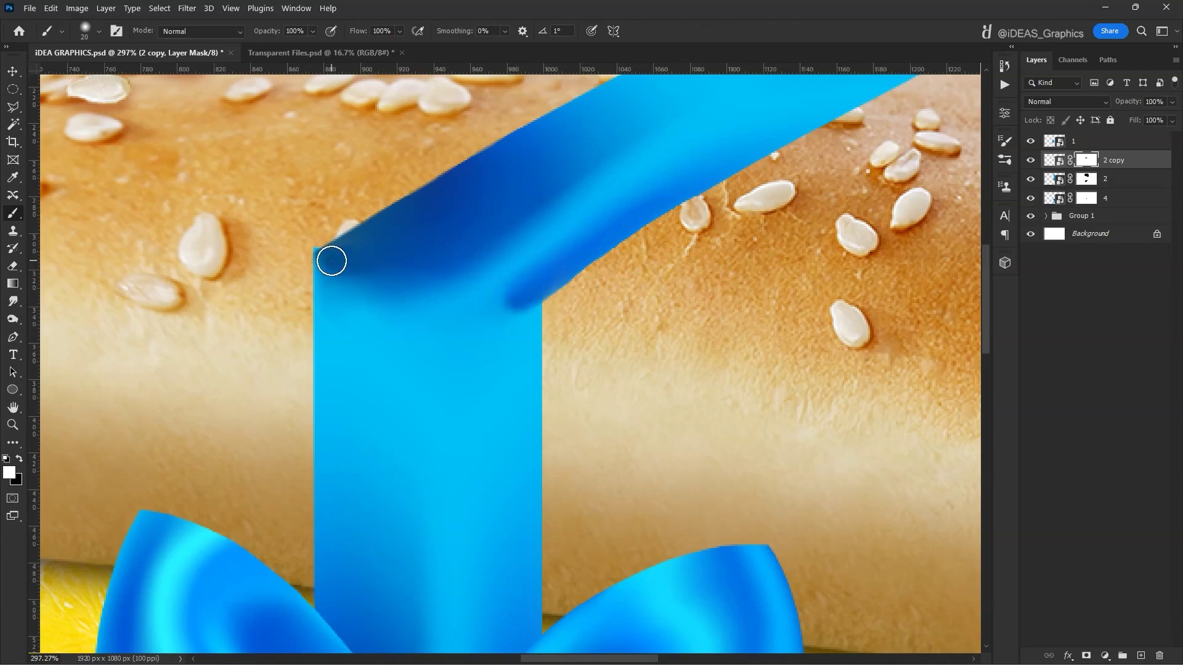
{"action": "left_click", "coordinate": [1086, 178]}
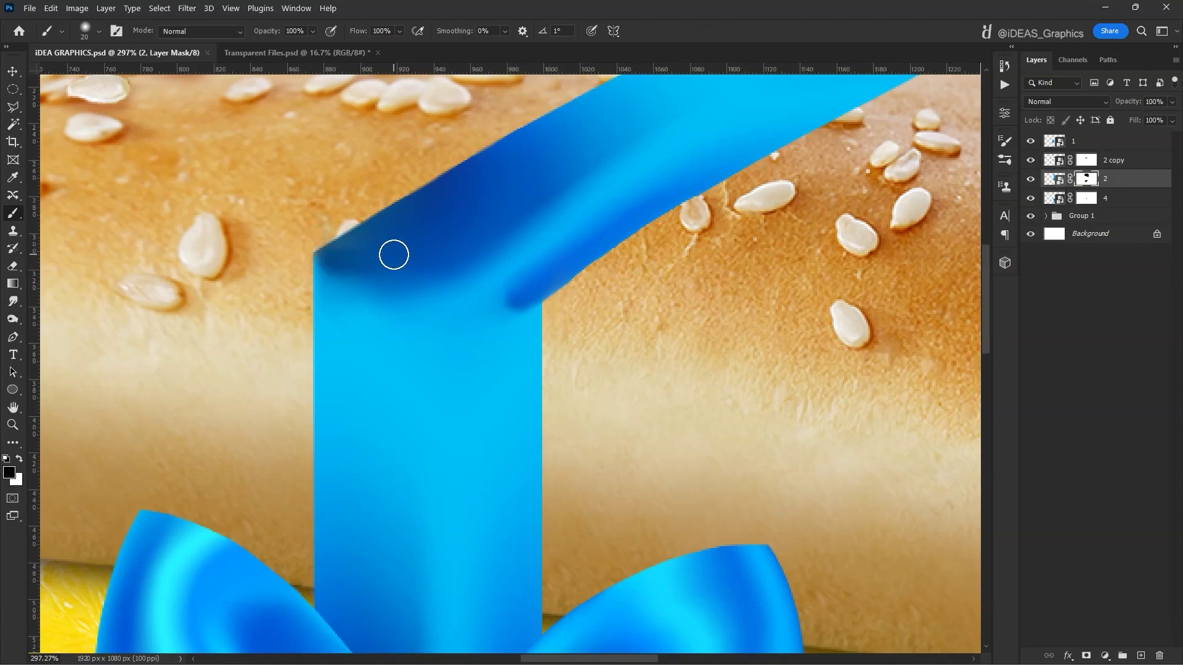
{"action": "scroll", "coordinate": [394, 254], "scroll_direction": "down", "scroll_amount": 5}
Step: Select the bow, layer 1, with the Move tool
{"action": "key", "text": "v"}
{"action": "right_click", "coordinate": [435, 413]}
{"action": "left_click", "coordinate": [450, 425]}
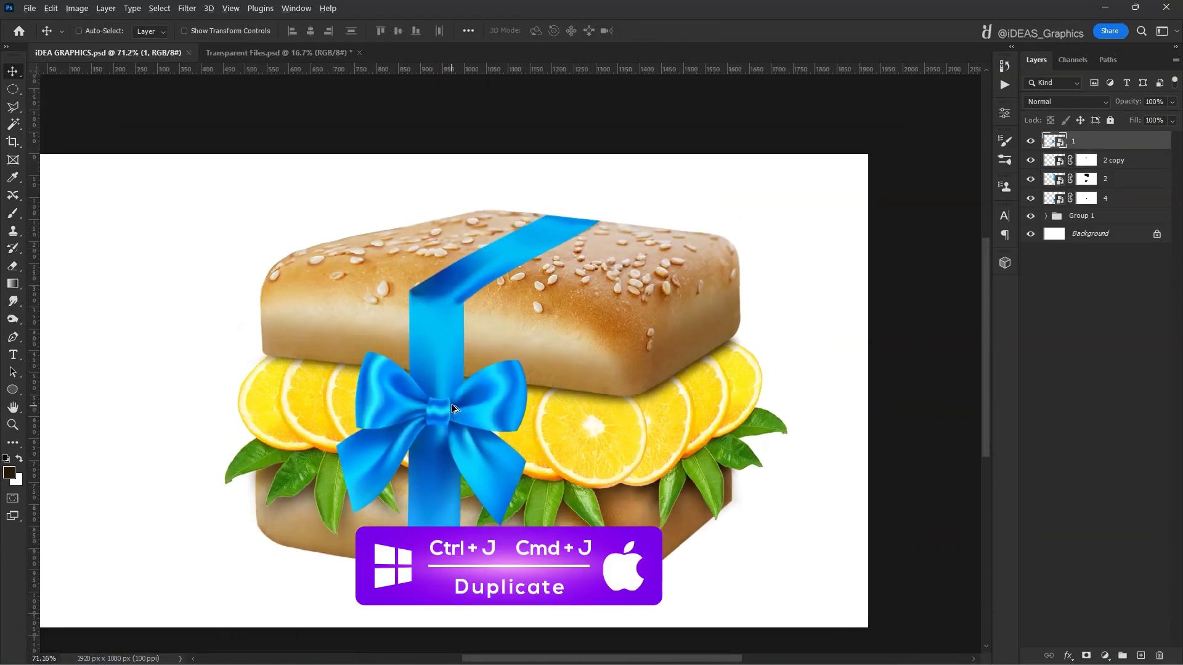
Step: Duplicate the bow layer and enlarge and slightly rotate the copy
{"action": "key", "text": "ctrl+j"}
{"action": "key", "text": "ctrl+t"}
{"action": "left_click_drag", "start_coordinate": [528, 351], "coordinate": [730, 193]}
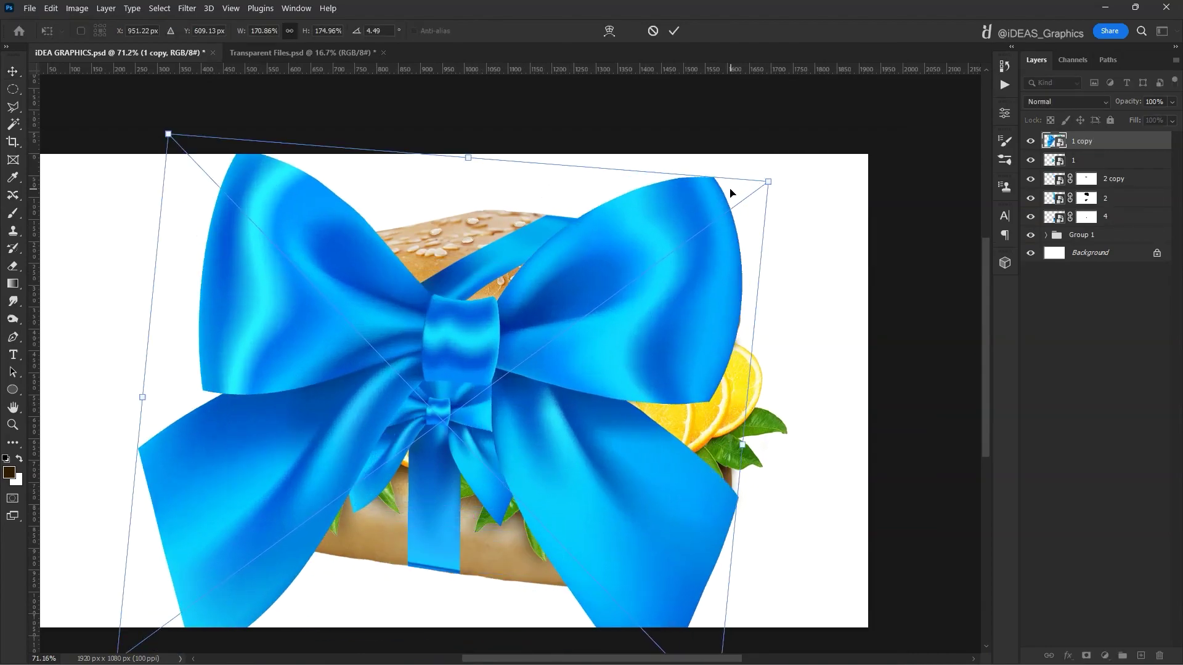
{"action": "key", "text": "Return"}
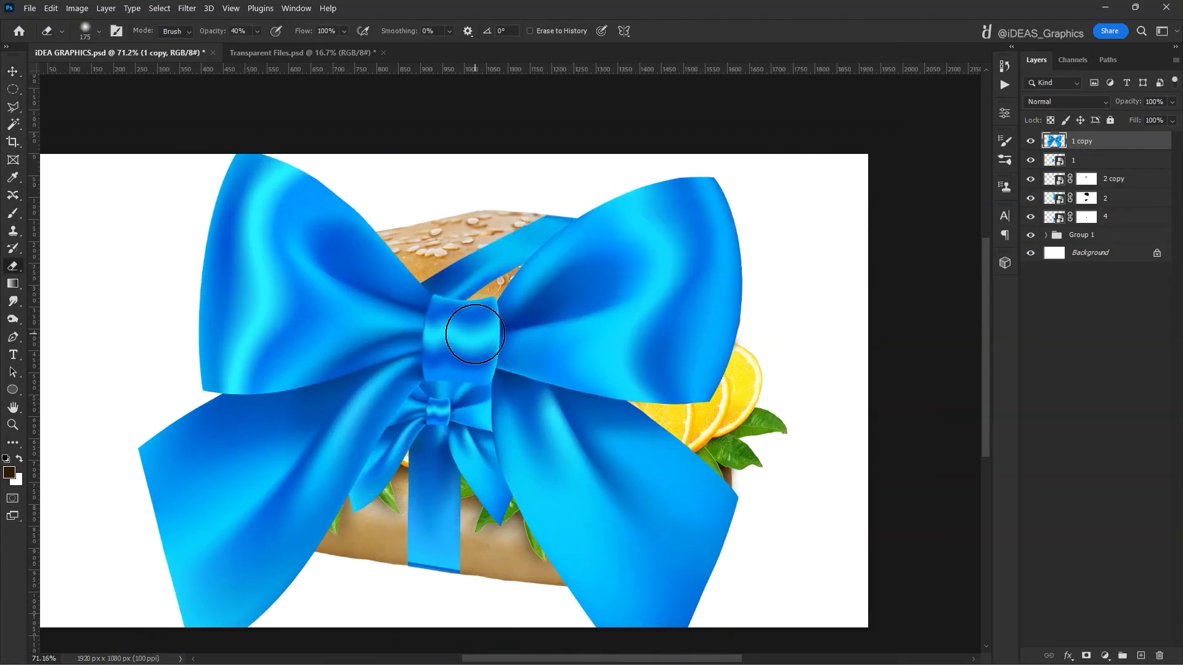
Step: Trace the knot with the Pen tool, lift it onto Layer 12, and delete the enlarged copy
{"action": "key", "text": "p"}
{"action": "scroll", "coordinate": [437, 289], "scroll_direction": "up", "scroll_amount": 5}
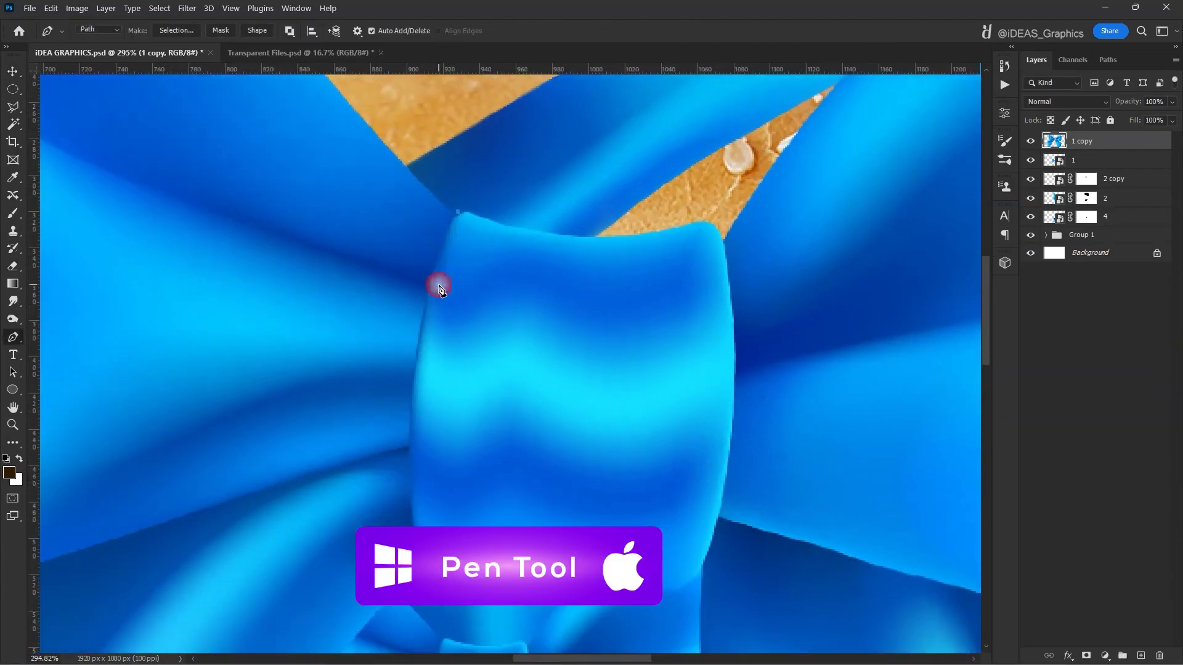
{"action": "left_click", "coordinate": [411, 429]}
{"action": "scroll", "coordinate": [411, 430], "scroll_direction": "down", "scroll_amount": 3}
{"action": "left_click", "coordinate": [423, 394]}
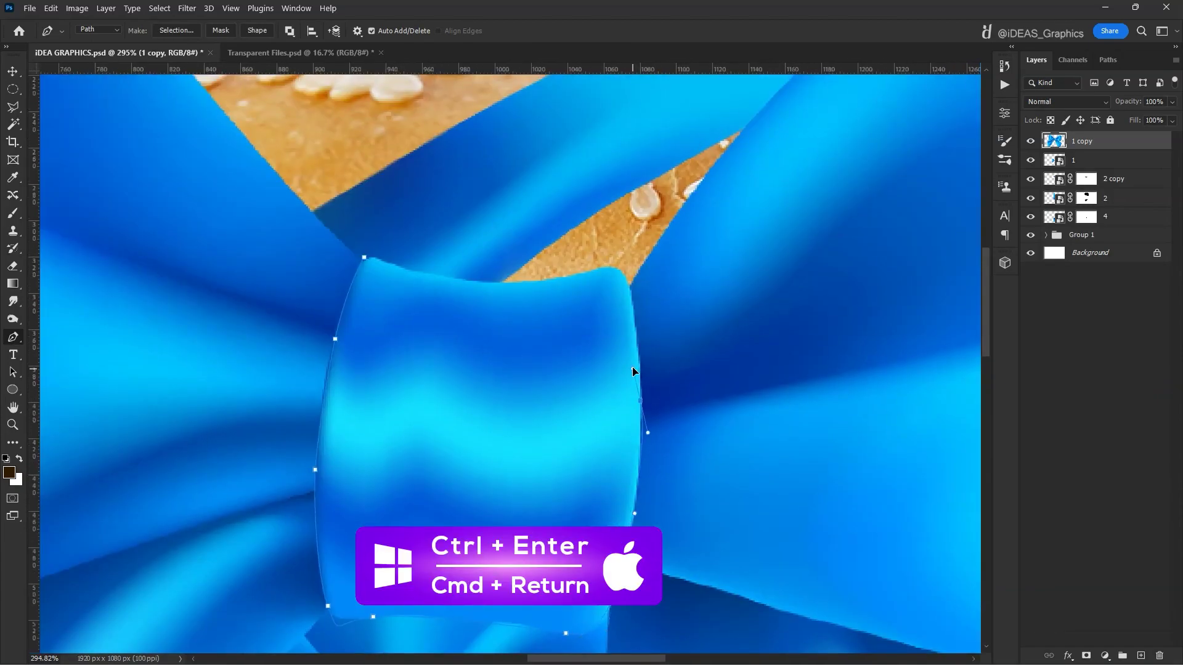
{"action": "key", "text": "ctrl+Return"}
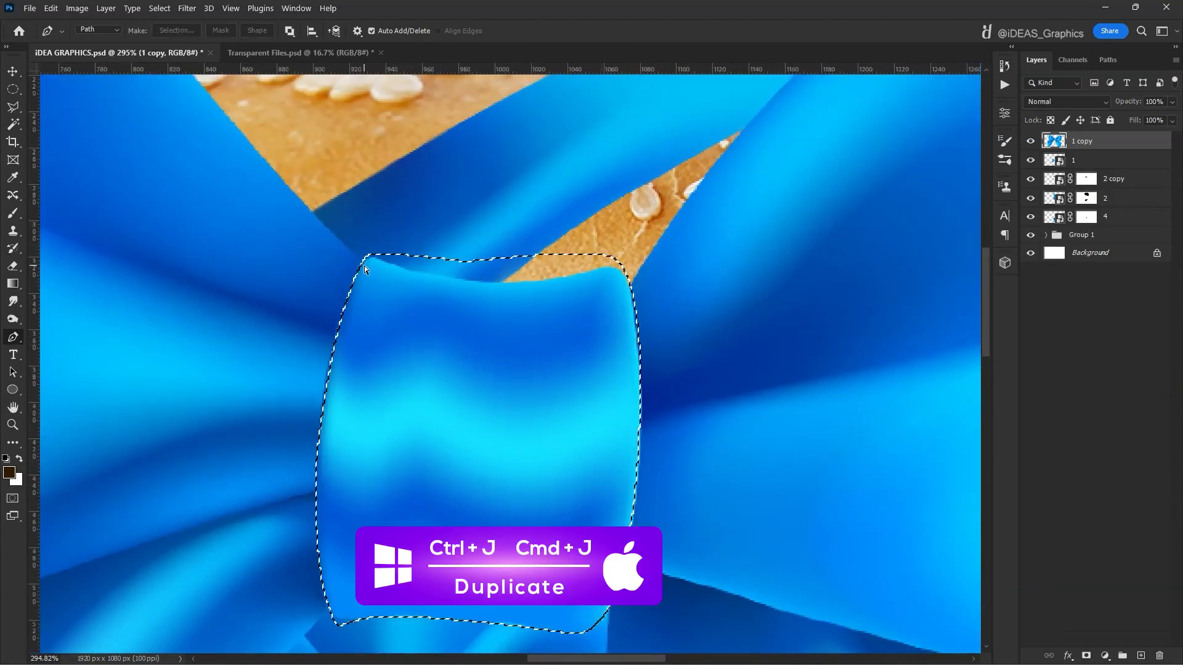
{"action": "key", "text": "ctrl+j"}
{"action": "left_click", "coordinate": [1100, 160]}
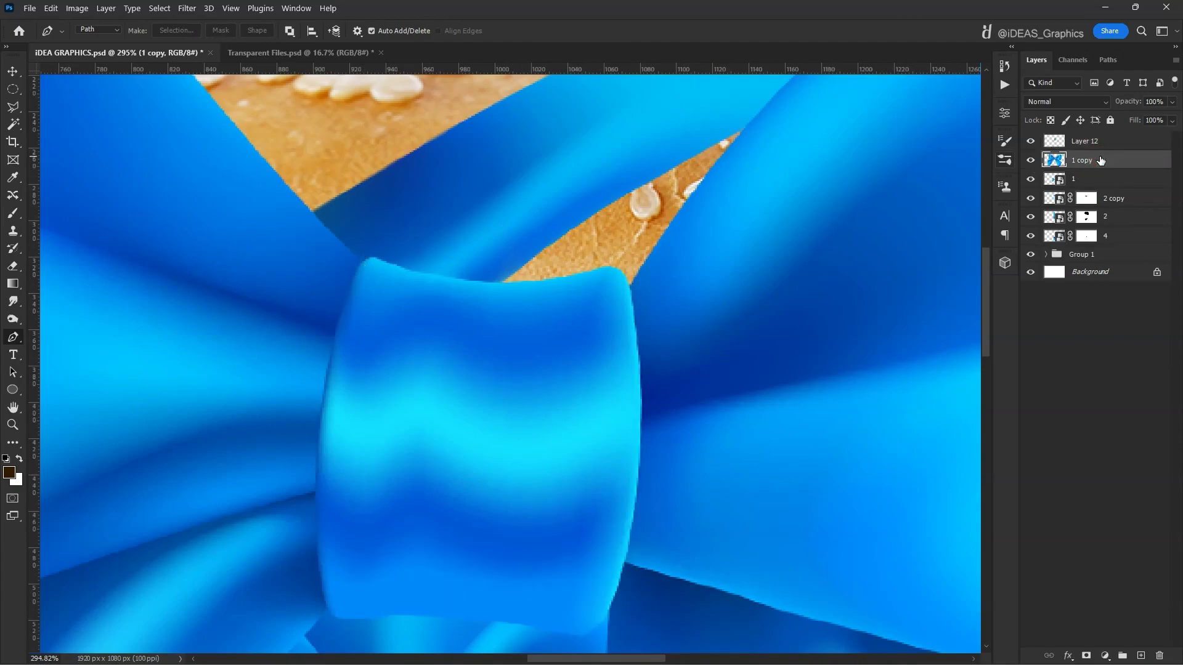
{"action": "key", "text": "Delete"}
Step: Convert Layer 12's knot piece to a smart object and scale it down
{"action": "right_click", "coordinate": [1090, 143]}
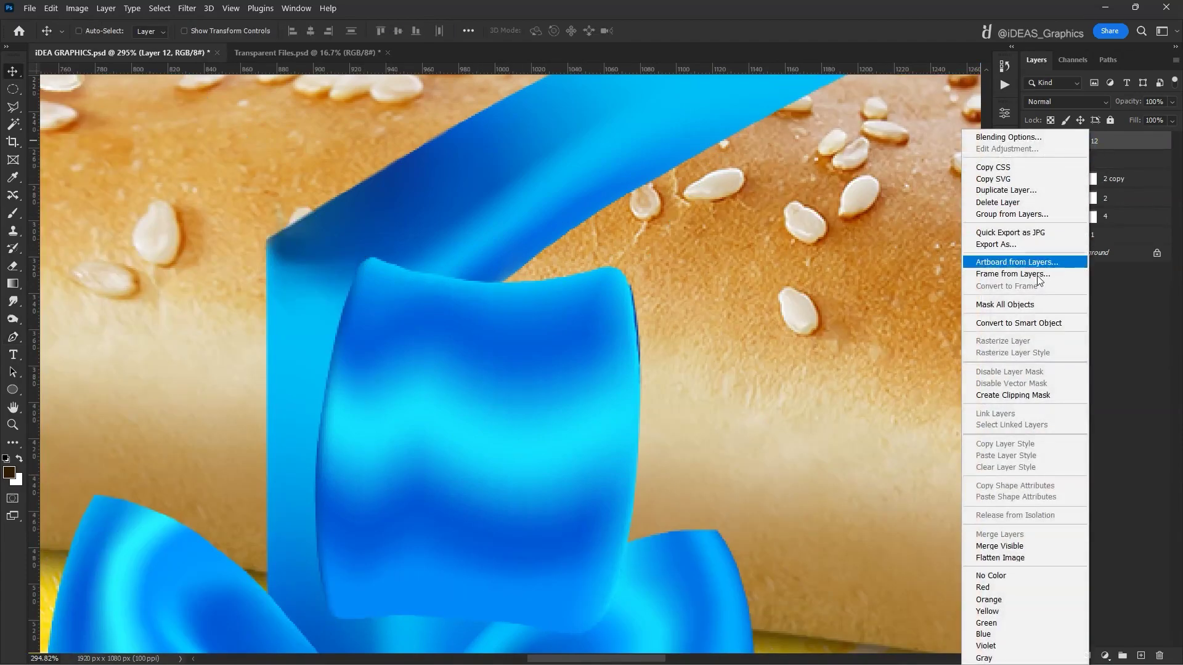
{"action": "left_click", "coordinate": [1032, 323]}
{"action": "key", "text": "ctrl+t"}
{"action": "scroll", "coordinate": [499, 378], "scroll_direction": "down", "scroll_amount": 5}
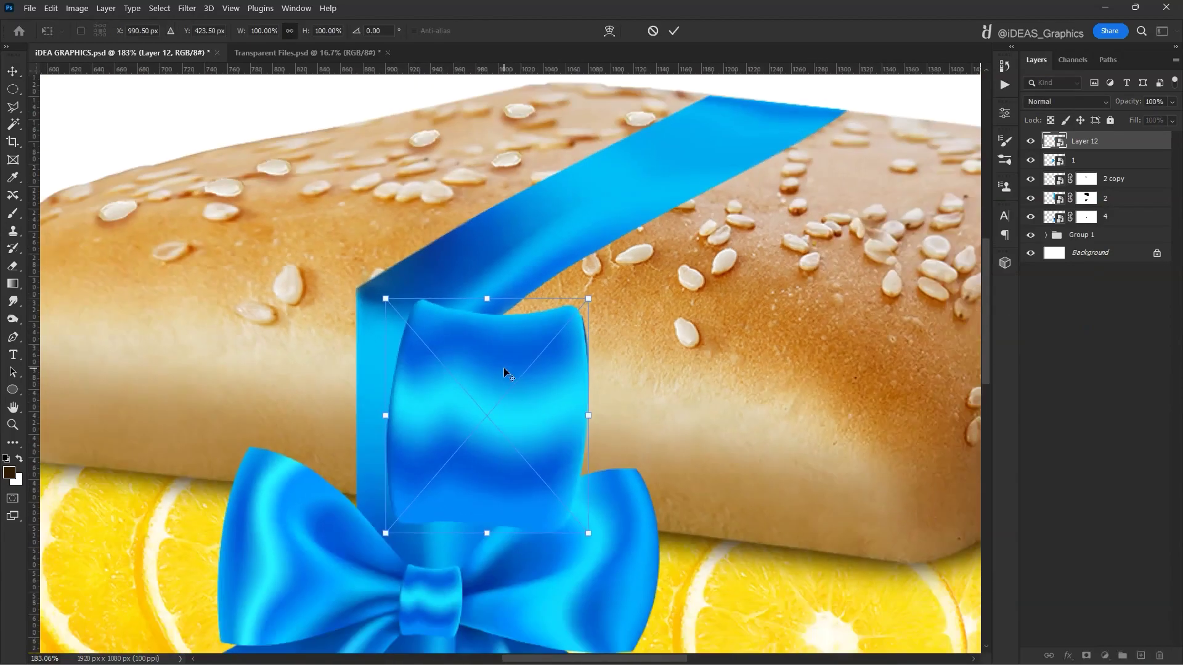
{"action": "left_click_drag", "start_coordinate": [545, 251], "coordinate": [487, 323]}
{"action": "scroll", "coordinate": [483, 330], "scroll_direction": "up", "scroll_amount": 3}
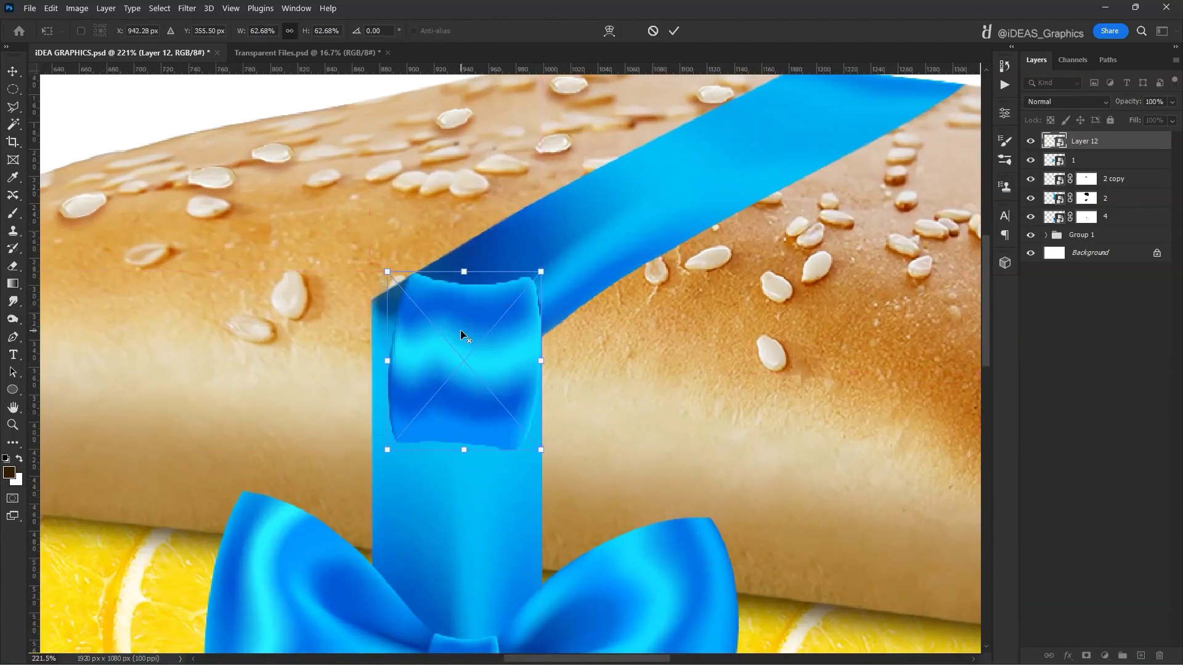
{"action": "scroll", "coordinate": [460, 331], "scroll_direction": "up", "scroll_amount": 3}
Step: Warp the knot piece's corners and edges so it bends along the bun top
{"action": "right_click", "coordinate": [462, 332]}
{"action": "left_click", "coordinate": [485, 476]}
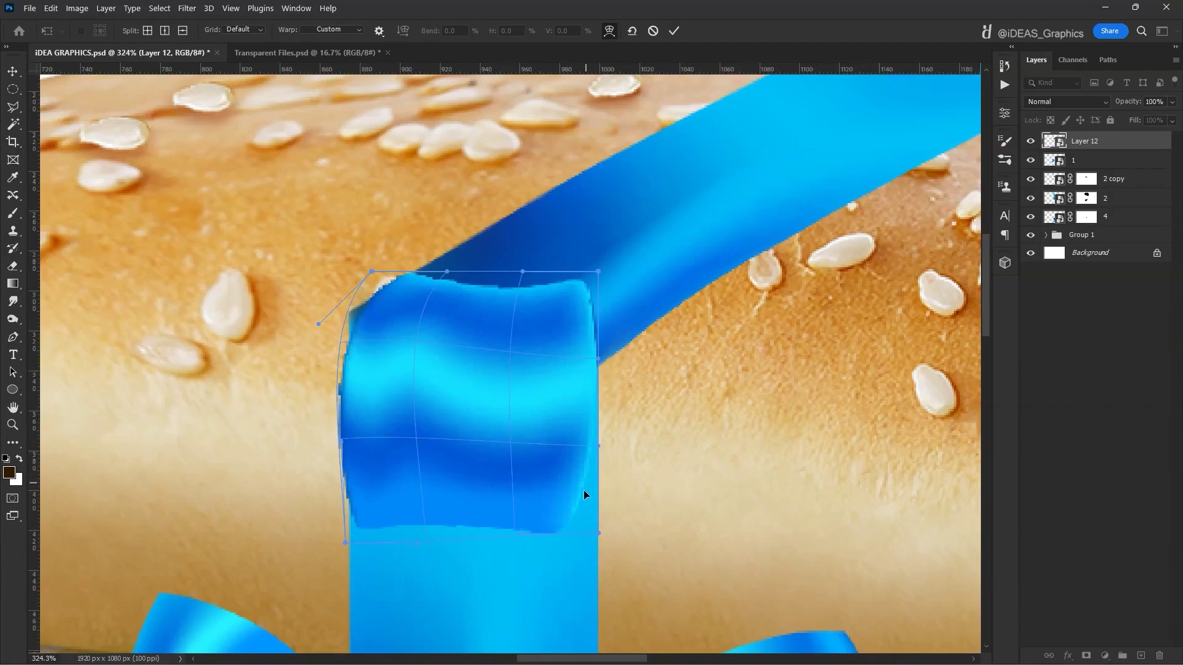
{"action": "left_click_drag", "start_coordinate": [596, 532], "coordinate": [638, 532]}
{"action": "scroll", "coordinate": [638, 532], "scroll_direction": "up", "scroll_amount": 2}
{"action": "mouse_move", "coordinate": [655, 268]}
{"action": "left_mouse_down"}
{"action": "mouse_move", "coordinate": [594, 424]}
{"action": "mouse_move", "coordinate": [793, 270]}
{"action": "left_mouse_up"}
{"action": "left_click_drag", "start_coordinate": [297, 253], "coordinate": [419, 214]}
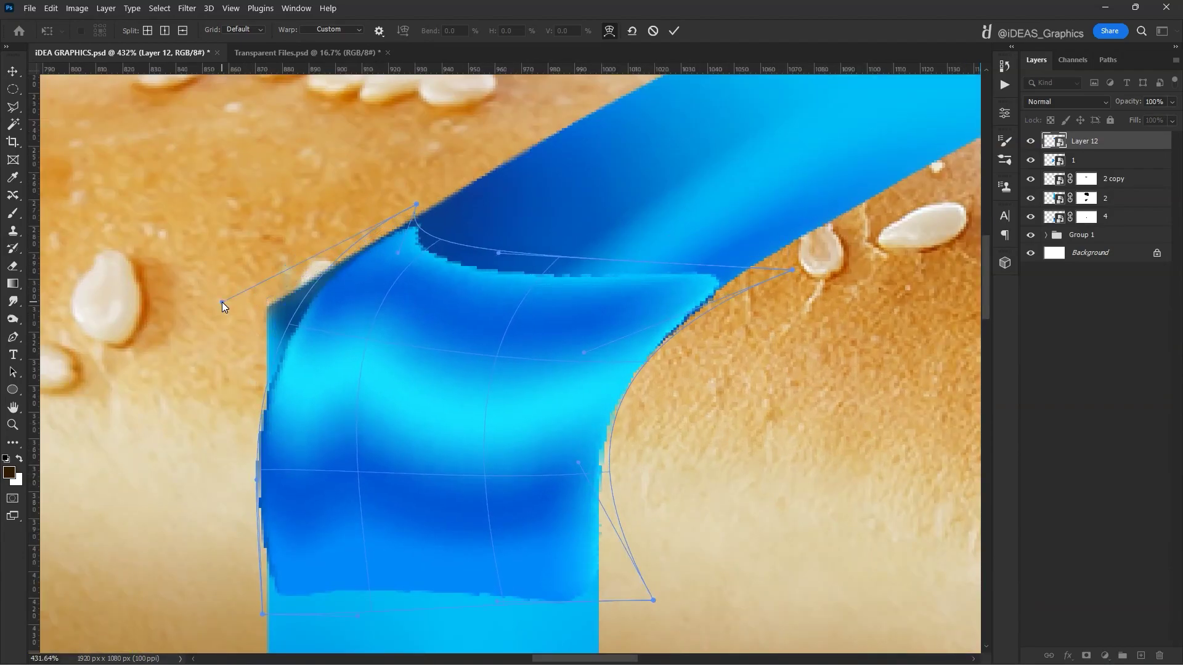
{"action": "scroll", "coordinate": [358, 342], "scroll_direction": "down", "scroll_amount": 3}
{"action": "left_click_drag", "start_coordinate": [453, 399], "coordinate": [451, 287]}
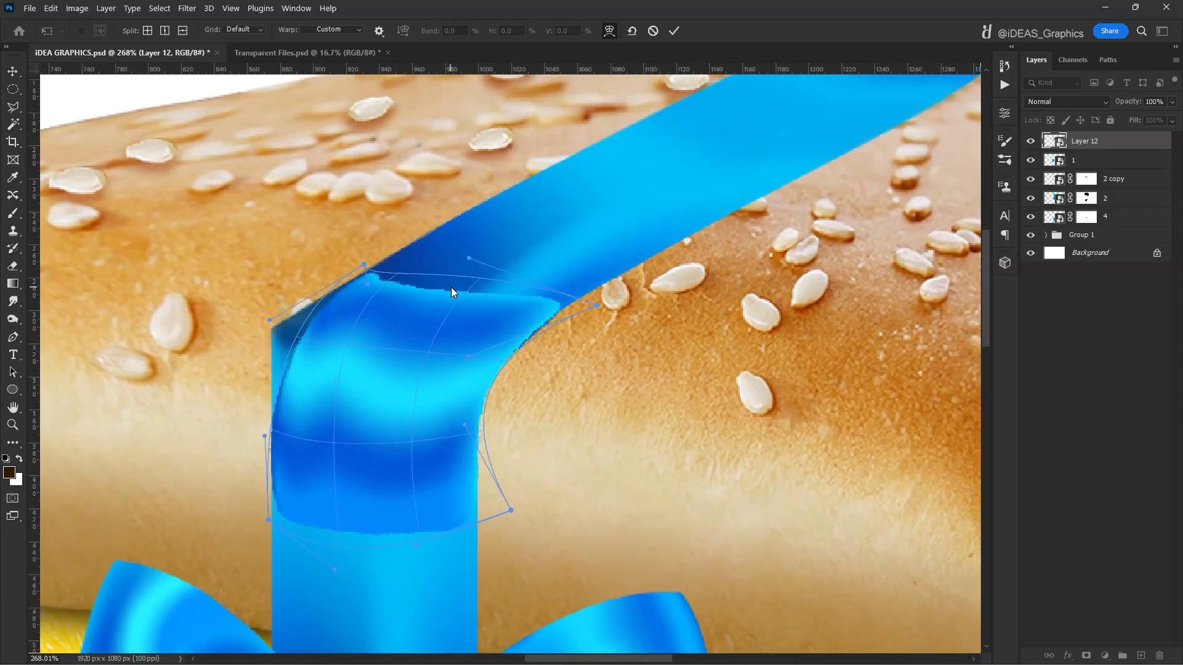
{"action": "scroll", "coordinate": [453, 291], "scroll_direction": "up", "scroll_amount": 2}
{"action": "left_click_drag", "start_coordinate": [659, 311], "coordinate": [698, 307]}
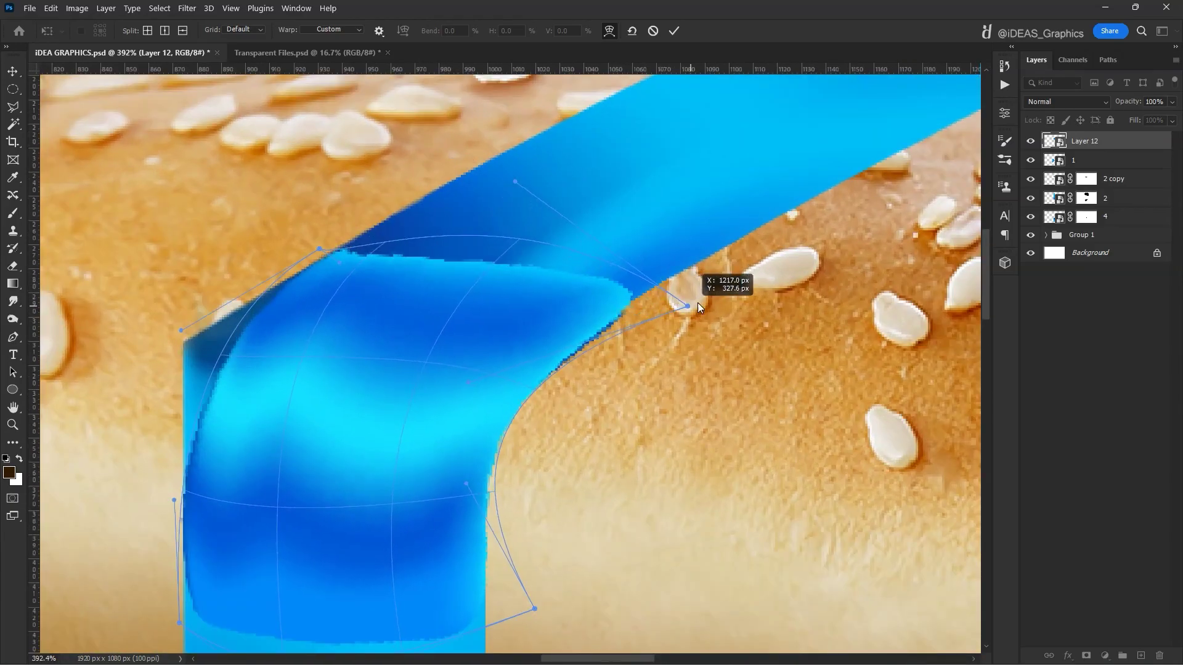
{"action": "scroll", "coordinate": [327, 245], "scroll_direction": "down", "scroll_amount": 2}
{"action": "key", "text": "Return"}
Step: Skew and widen the ribbon fold, then warp its top to hug the bun
{"action": "key", "text": "ctrl+t"}
{"action": "scroll", "coordinate": [334, 353], "scroll_direction": "up", "scroll_amount": 1}
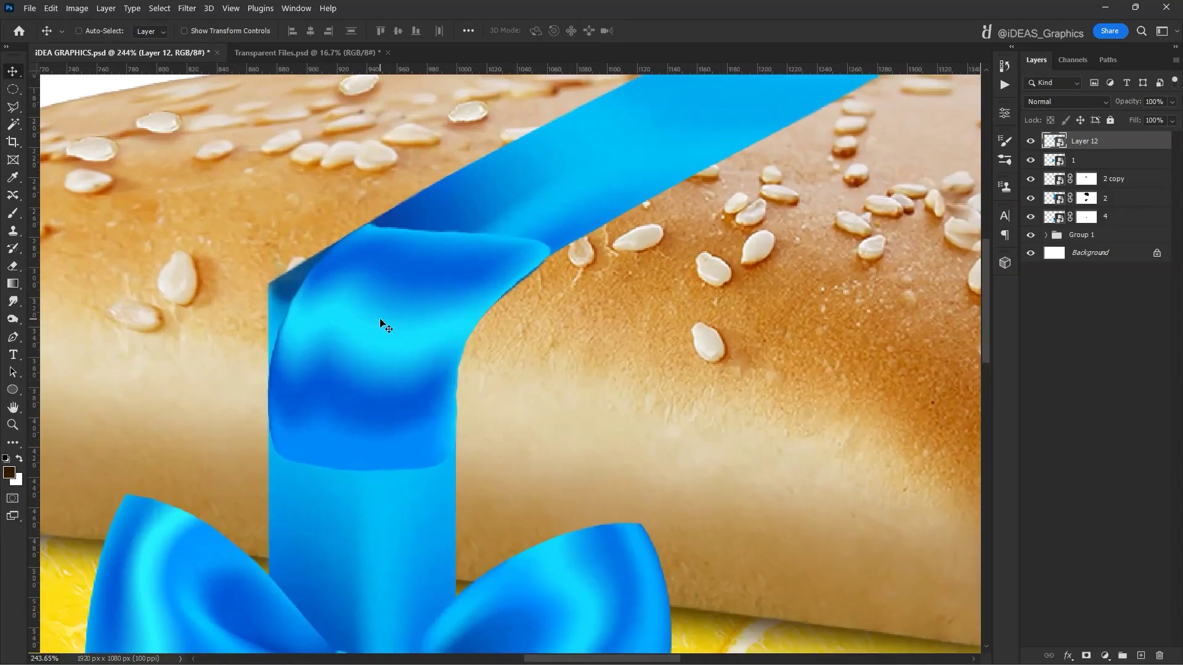
{"action": "left_click_drag", "start_coordinate": [430, 168], "coordinate": [435, 170]}
{"action": "left_click_drag", "start_coordinate": [591, 168], "coordinate": [607, 166]}
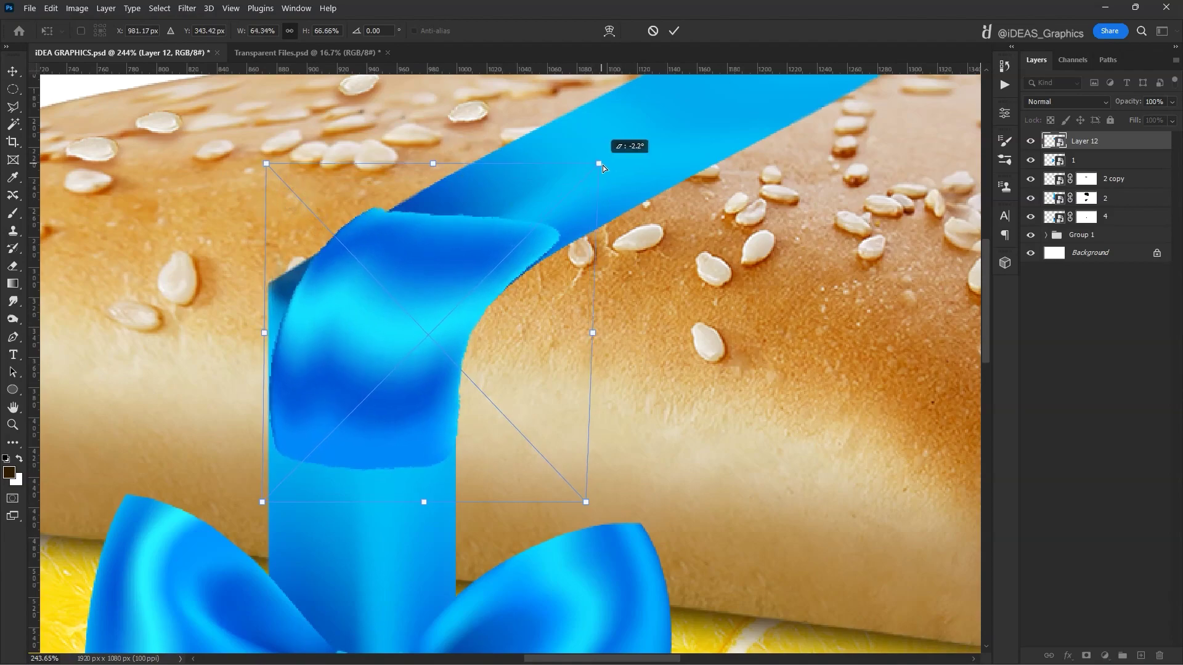
{"action": "right_click", "coordinate": [444, 311]}
{"action": "left_click", "coordinate": [479, 456]}
{"action": "left_click_drag", "start_coordinate": [389, 217], "coordinate": [404, 216]}
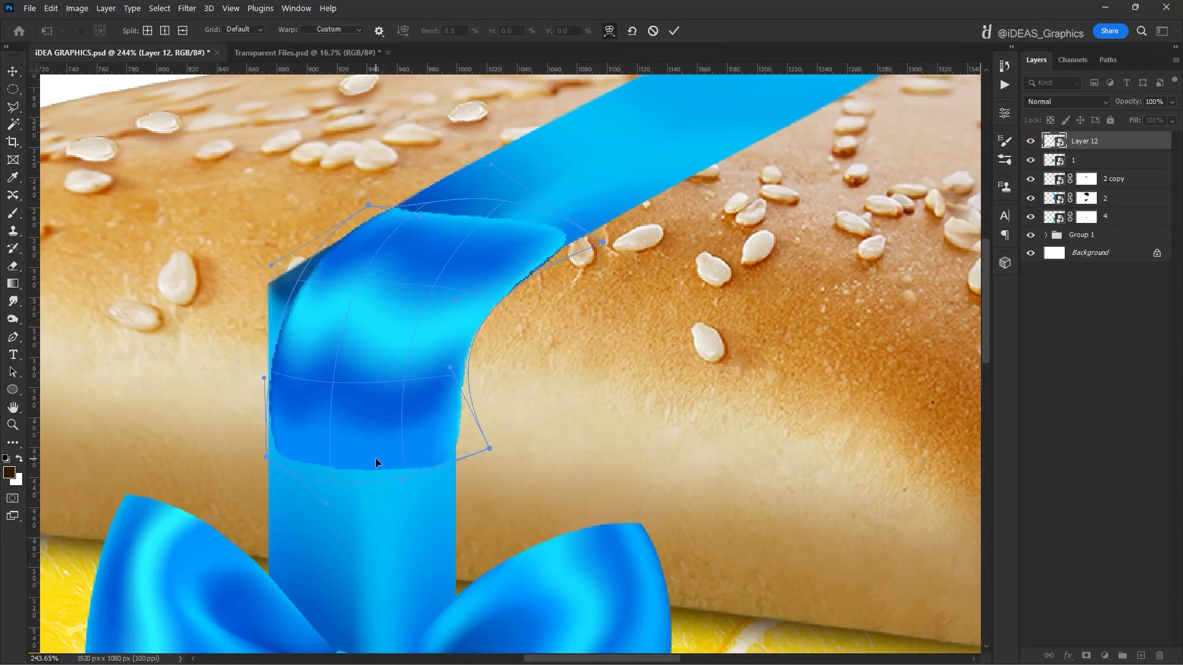
{"action": "key", "text": "Return"}
{"action": "scroll", "coordinate": [787, 351], "scroll_direction": "down", "scroll_amount": 2}
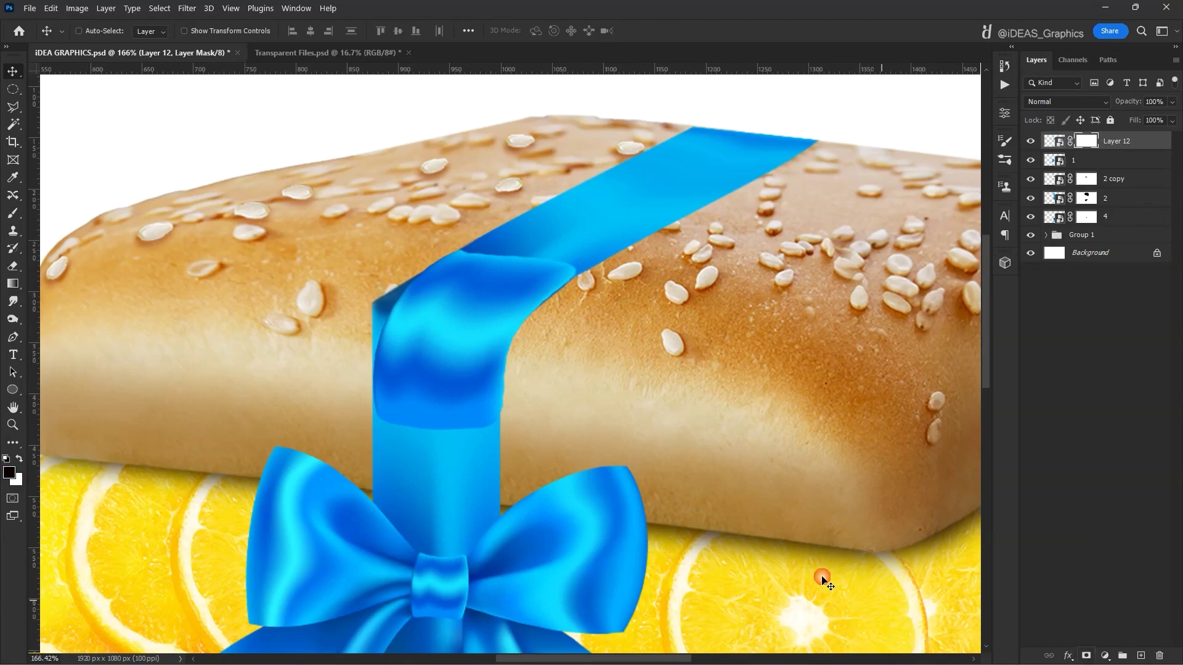
{"action": "scroll", "coordinate": [393, 365], "scroll_direction": "up", "scroll_amount": 2}
{"action": "scroll", "coordinate": [393, 364], "scroll_direction": "down", "scroll_amount": 5}
{"action": "scroll", "coordinate": [469, 413], "scroll_direction": "up", "scroll_amount": 3}
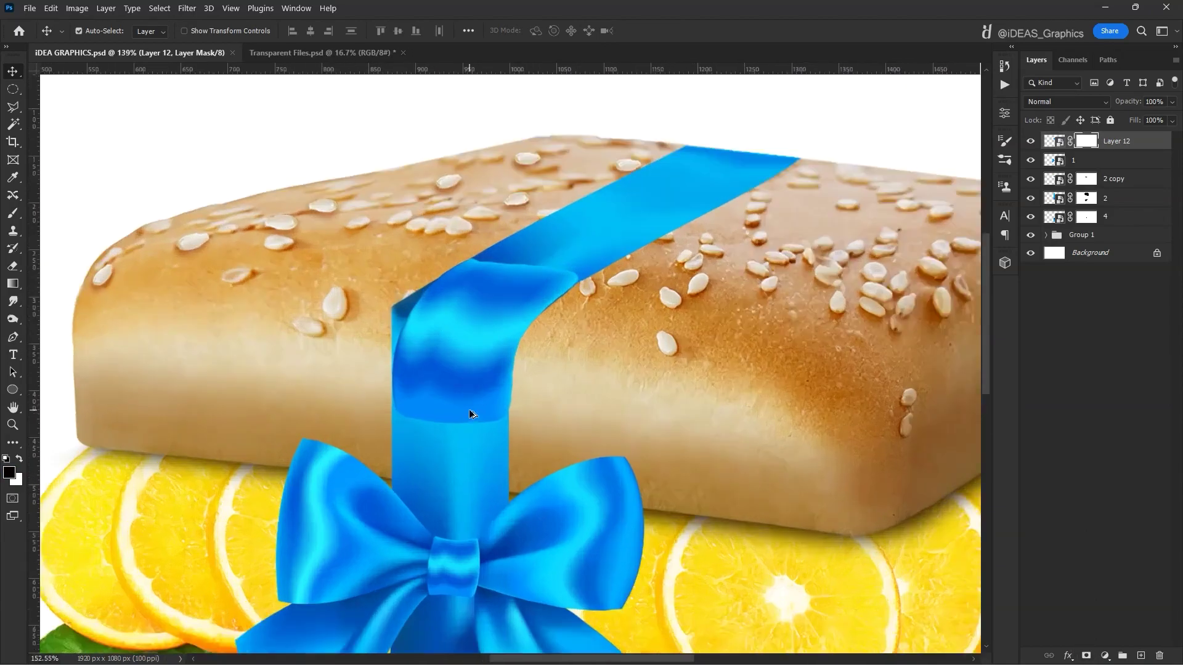
{"action": "scroll", "coordinate": [469, 412], "scroll_direction": "up", "scroll_amount": 2}
{"action": "right_click", "coordinate": [584, 220]}
Step: Pick the 2 copy ribbon layer, hide layer 1 to inspect the ribbon, and target Layer 12
{"action": "left_click", "coordinate": [606, 226]}
{"action": "key", "text": "b"}
{"action": "scroll", "coordinate": [366, 371], "scroll_direction": "up", "scroll_amount": 3}
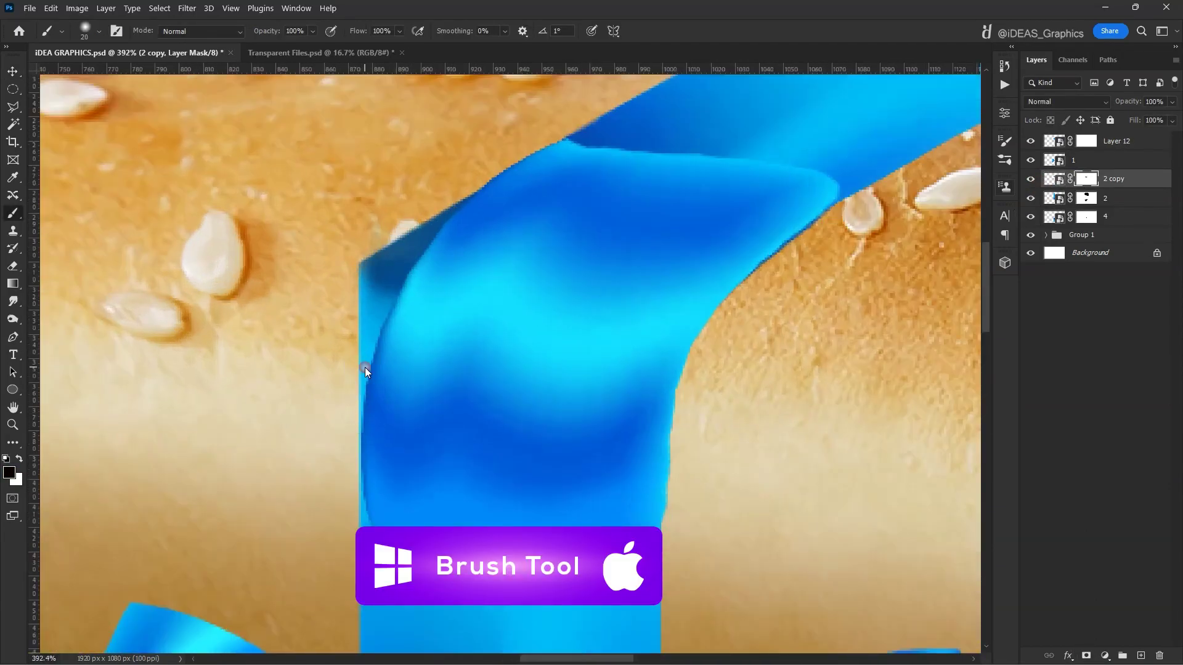
{"action": "left_click", "coordinate": [1072, 203]}
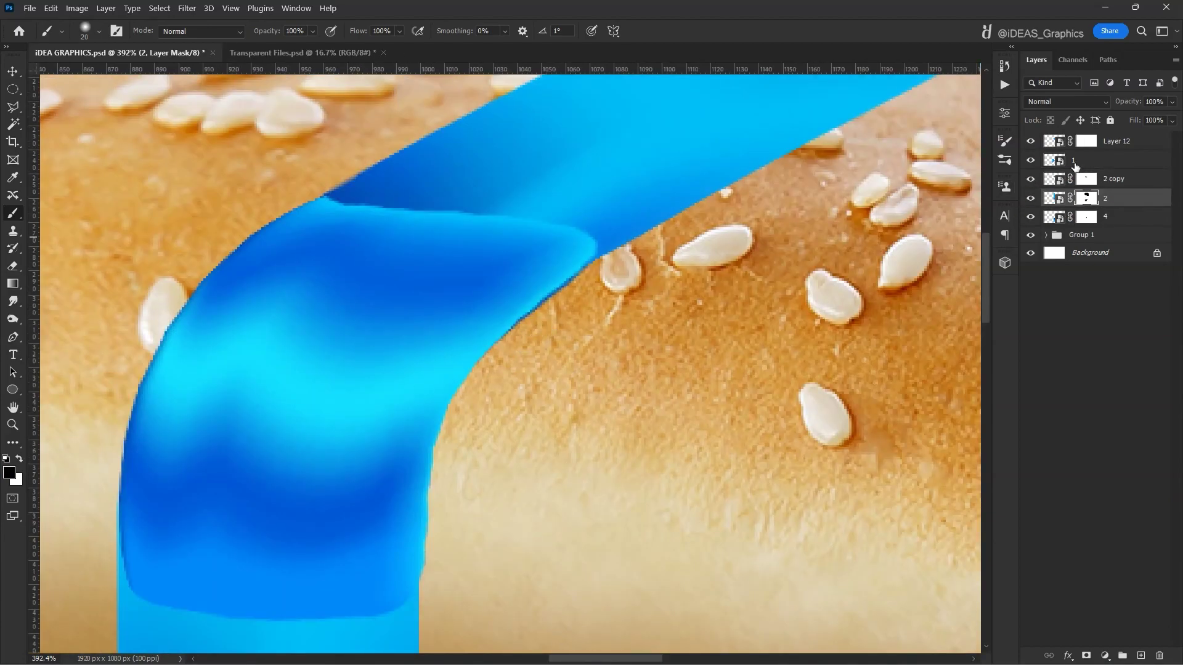
{"action": "left_click", "coordinate": [1031, 161]}
{"action": "left_click", "coordinate": [1086, 179]}
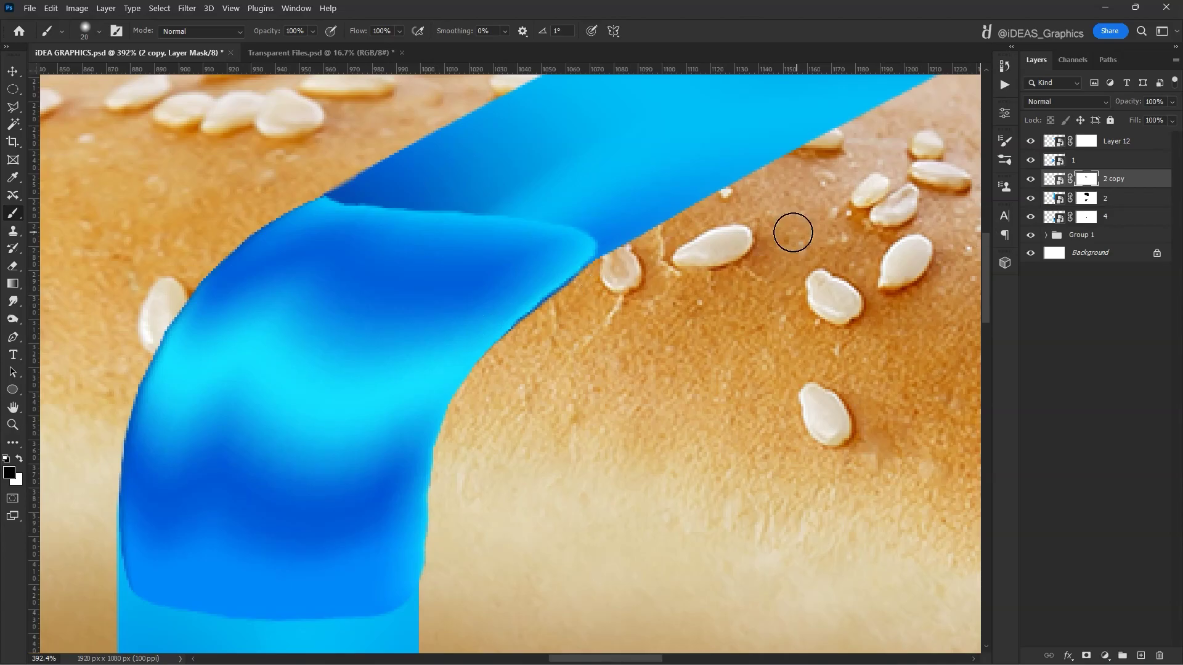
{"action": "left_click", "coordinate": [1116, 141]}
Step: Trace a path along the ribbon edge on Layer 12 and feather the selection
{"action": "key", "text": "p"}
{"action": "scroll", "coordinate": [619, 240], "scroll_direction": "up", "scroll_amount": 3}
{"action": "left_click", "coordinate": [480, 355]}
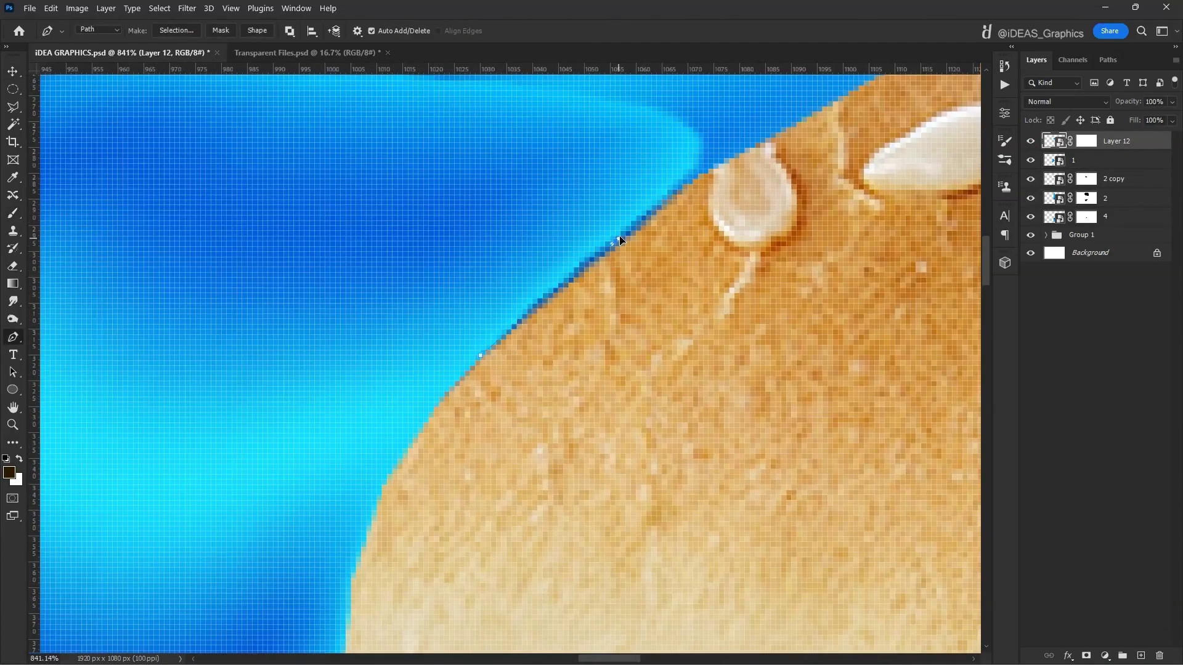
{"action": "key", "text": "shift+F6"}
{"action": "key", "text": "Return"}
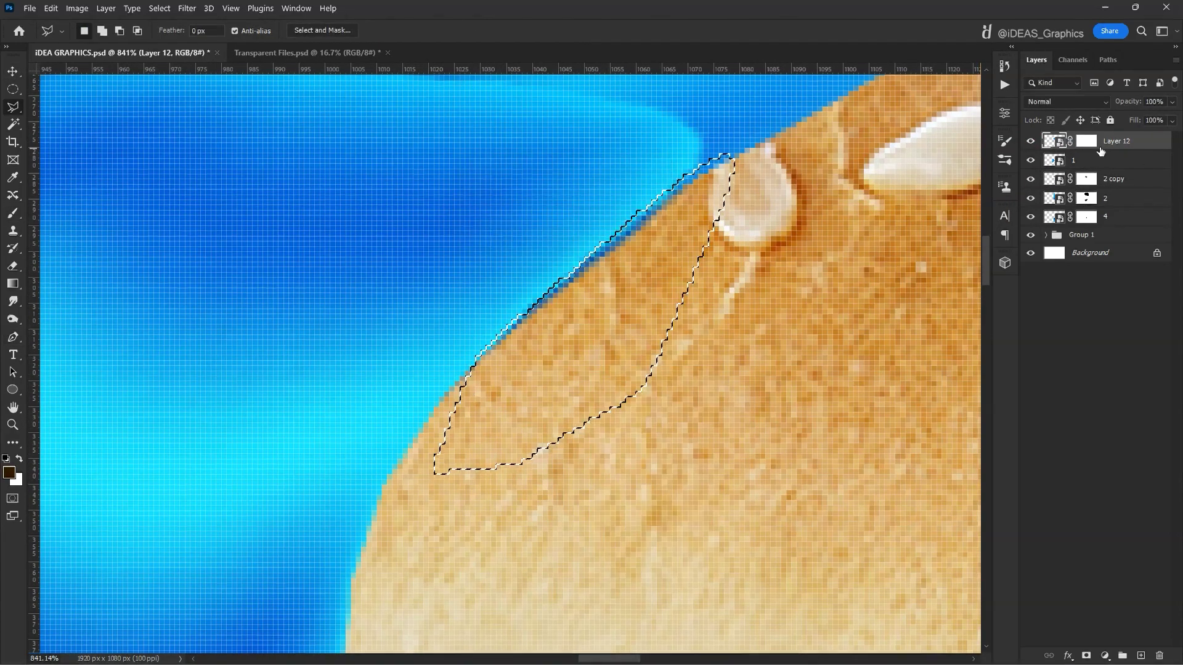
{"action": "scroll", "coordinate": [784, 270], "scroll_direction": "down", "scroll_amount": 10}
{"action": "key", "text": "l"}
Step: Soften the dark-blue patch's hard lower edge with a 35% opacity, size-50 brush
{"action": "key", "text": "b"}
{"action": "scroll", "coordinate": [459, 242], "scroll_direction": "up", "scroll_amount": 1}
{"action": "scroll", "coordinate": [496, 256], "scroll_direction": "up", "scroll_amount": 1}
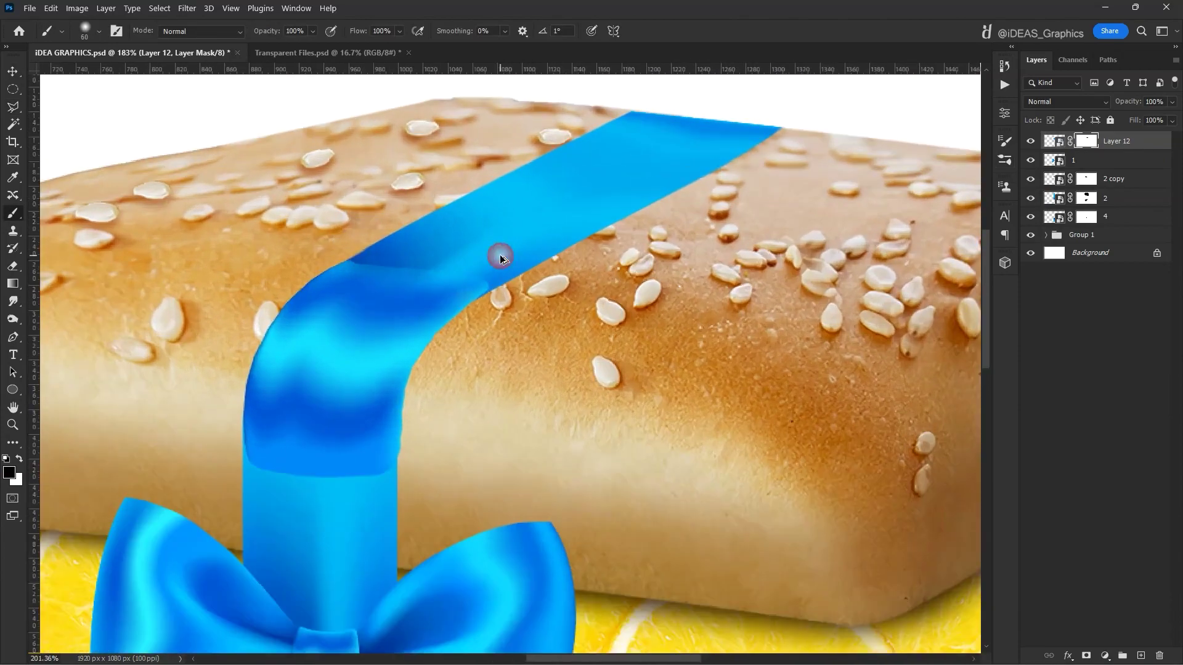
{"action": "scroll", "coordinate": [496, 256], "scroll_direction": "up", "scroll_amount": 1}
{"action": "scroll", "coordinate": [370, 233], "scroll_direction": "up", "scroll_amount": 1}
{"action": "key", "text": "2"}
{"action": "key", "text": "3"}
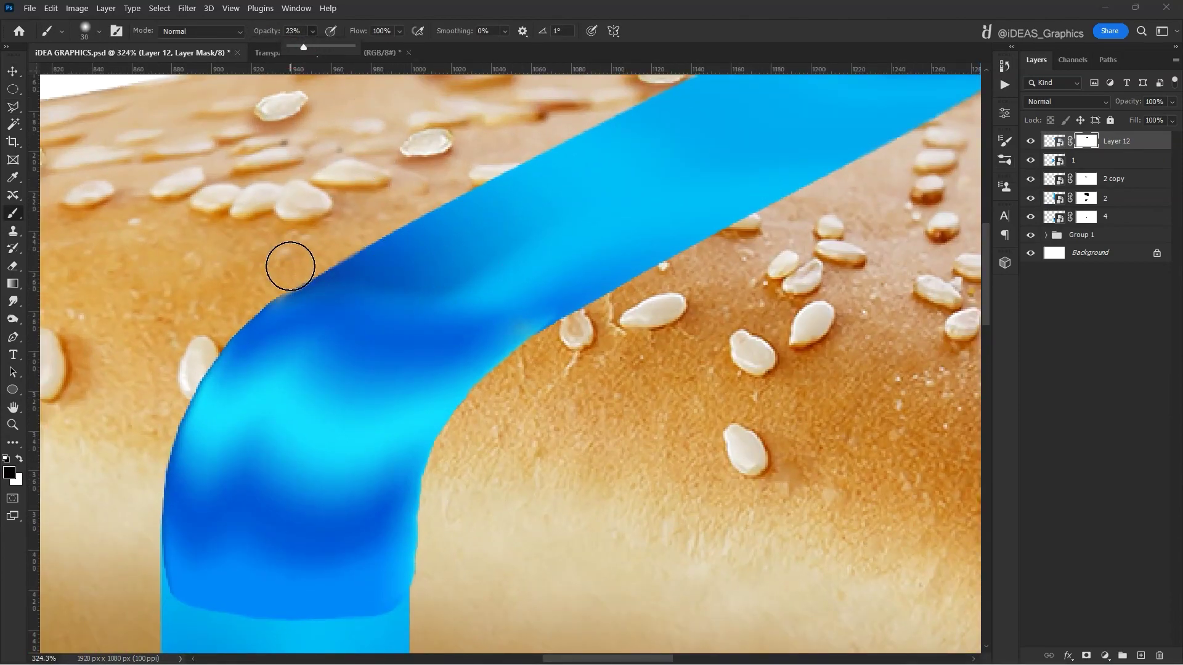
{"action": "scroll", "coordinate": [396, 522], "scroll_direction": "down", "scroll_amount": 2}
{"action": "key", "text": "3"}
{"action": "key", "text": "5"}
{"action": "key", "text": "bracketright"}
{"action": "key", "text": "bracketright"}
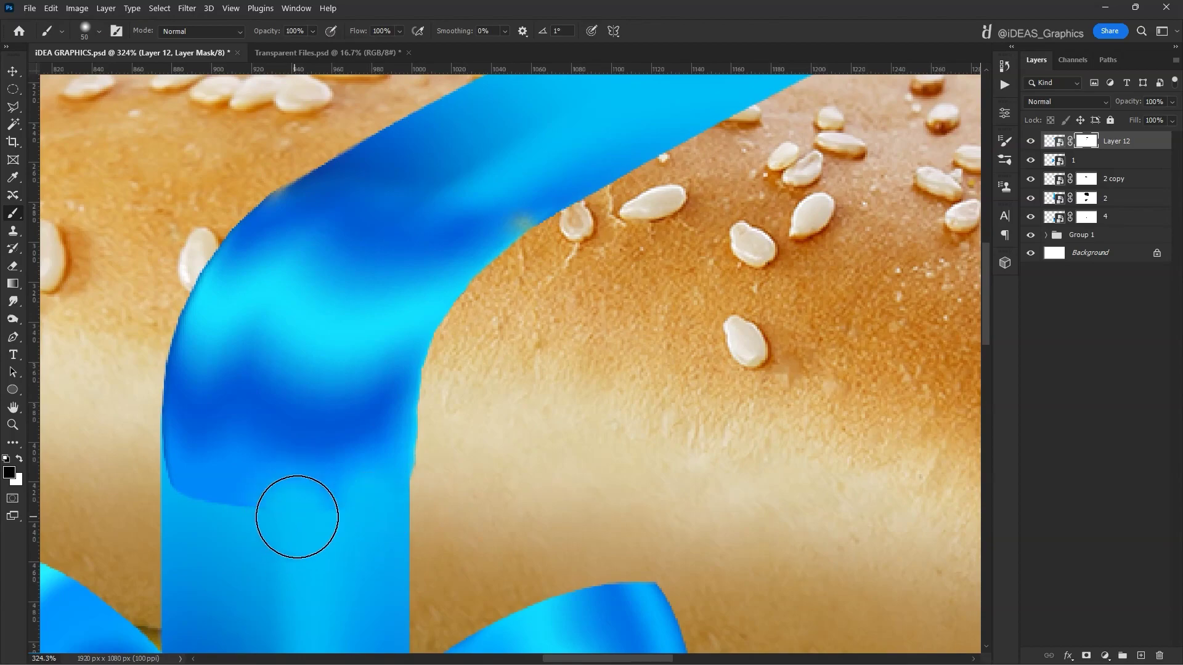
{"action": "left_click_drag", "start_coordinate": [299, 517], "coordinate": [338, 320]}
{"action": "left_click_drag", "start_coordinate": [359, 431], "coordinate": [232, 474]}
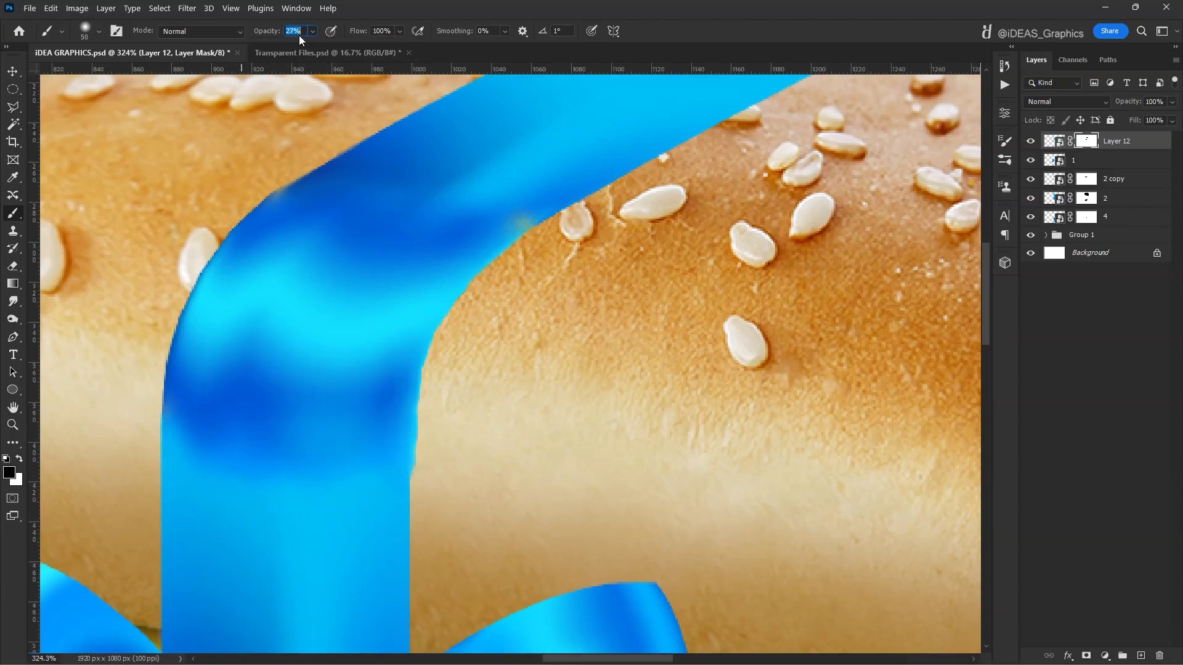
Step: Keep softening the patch edge at 24% opacity, then target the 2 copy mask with white
{"action": "key", "text": "2"}
{"action": "key", "text": "4"}
{"action": "left_click_drag", "start_coordinate": [194, 397], "coordinate": [359, 470]}
{"action": "scroll", "coordinate": [374, 207], "scroll_direction": "up", "scroll_amount": 1}
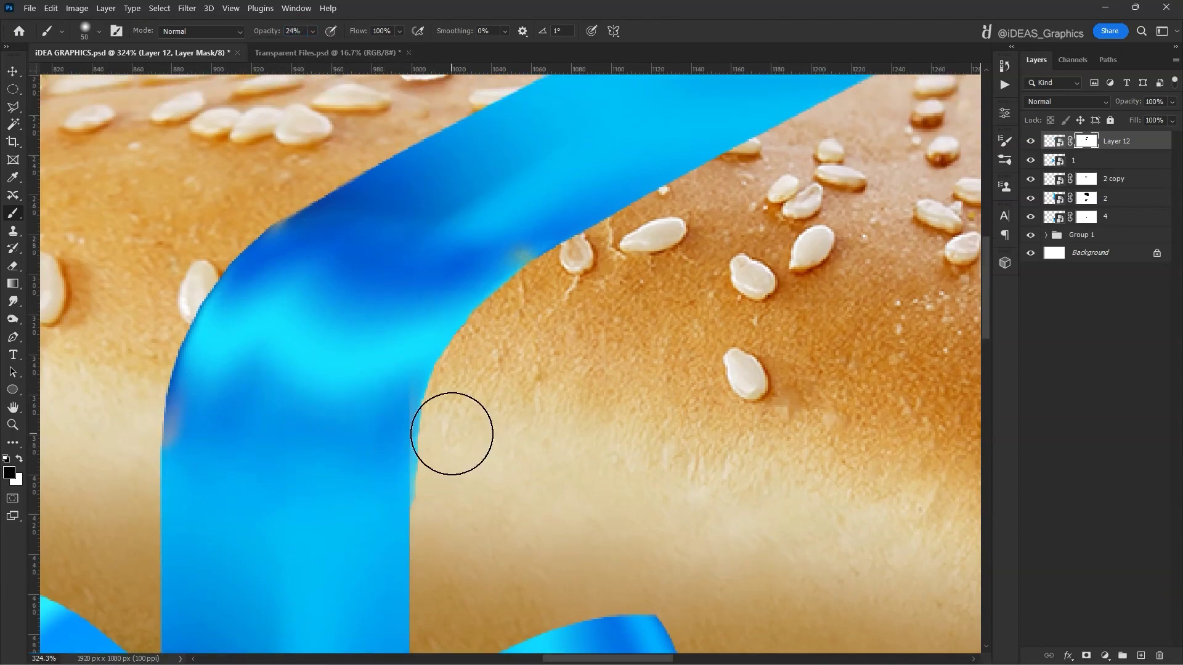
{"action": "left_click", "coordinate": [1085, 179]}
{"action": "key", "text": "x"}
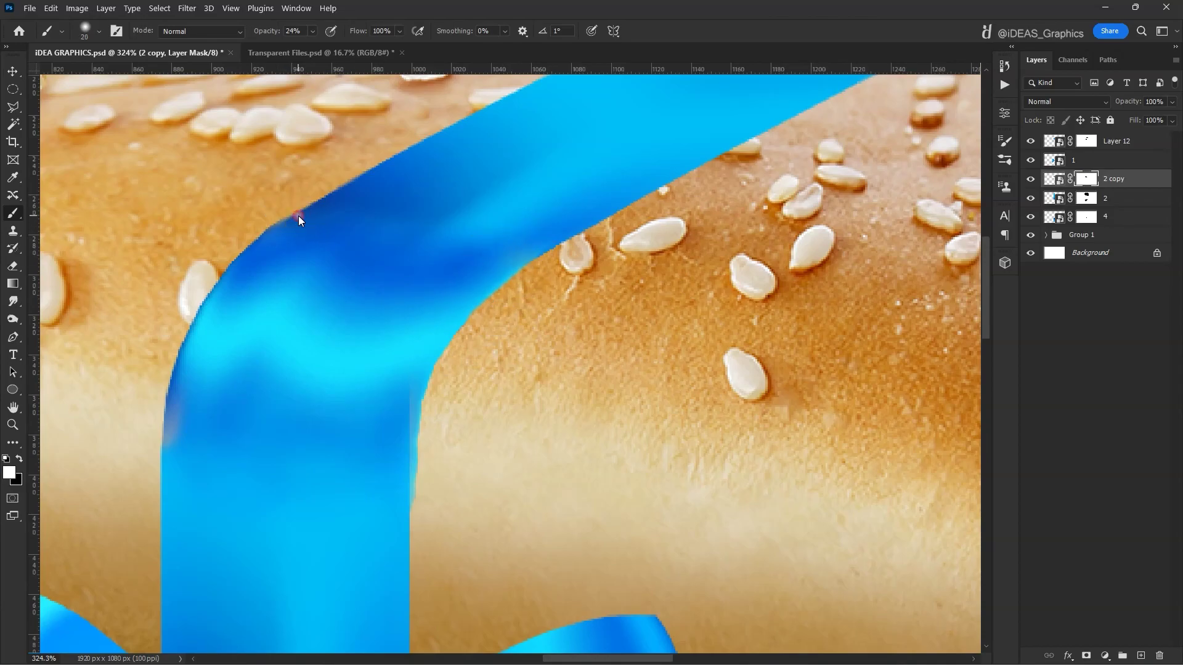
{"action": "scroll", "coordinate": [298, 220], "scroll_direction": "down", "scroll_amount": 5}
{"action": "scroll", "coordinate": [414, 345], "scroll_direction": "up", "scroll_amount": 3}
Step: Choose layer 2 under the ribbon spot, target Layer 12's mask, and restore default colours
{"action": "right_click", "coordinate": [415, 345], "text": "ctrl"}
{"action": "left_click", "coordinate": [434, 379]}
{"action": "scroll", "coordinate": [410, 291], "scroll_direction": "up", "scroll_amount": 3}
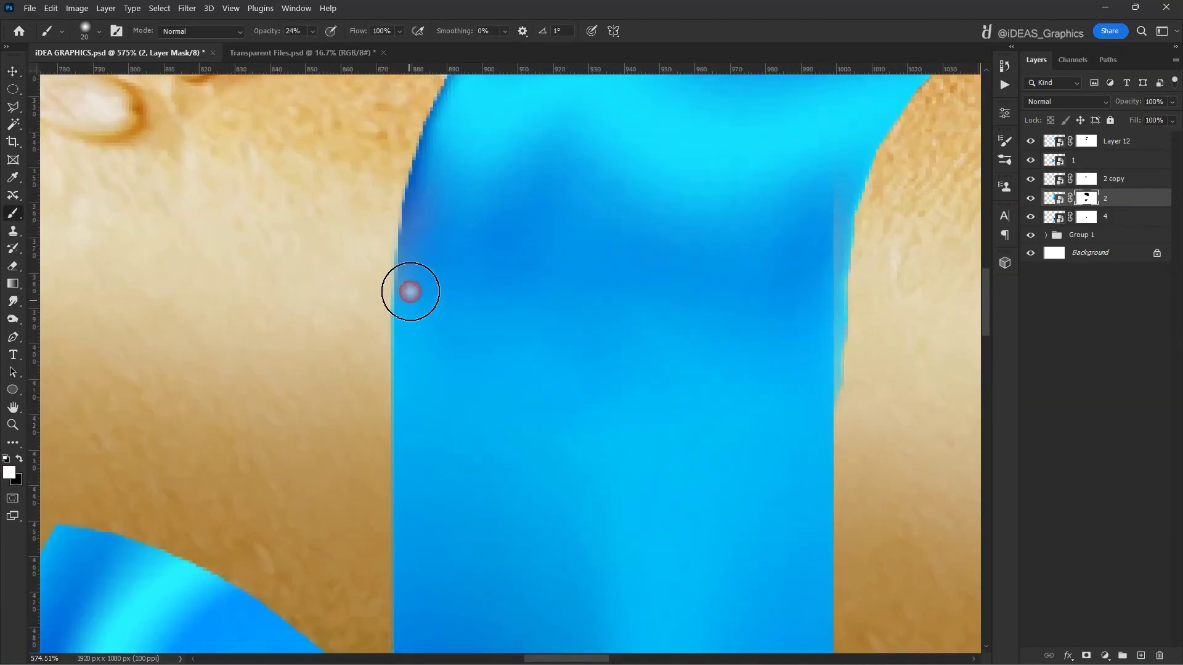
{"action": "scroll", "coordinate": [410, 292], "scroll_direction": "down", "scroll_amount": 2}
{"action": "left_click", "coordinate": [1086, 141]}
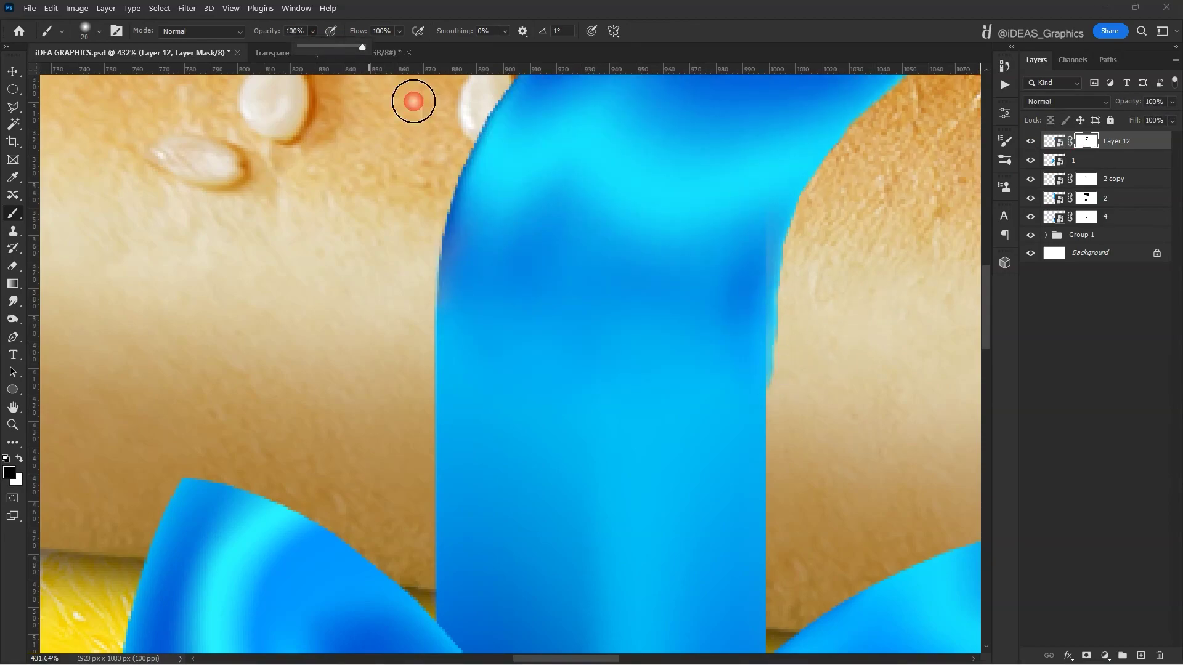
{"action": "key", "text": "x"}
{"action": "key", "text": "v"}
Step: Select the ribbon layers from Layer 12 down to layer 4 and merge them with Ctrl+E
{"action": "scroll", "coordinate": [553, 305], "scroll_direction": "down", "scroll_amount": 3}
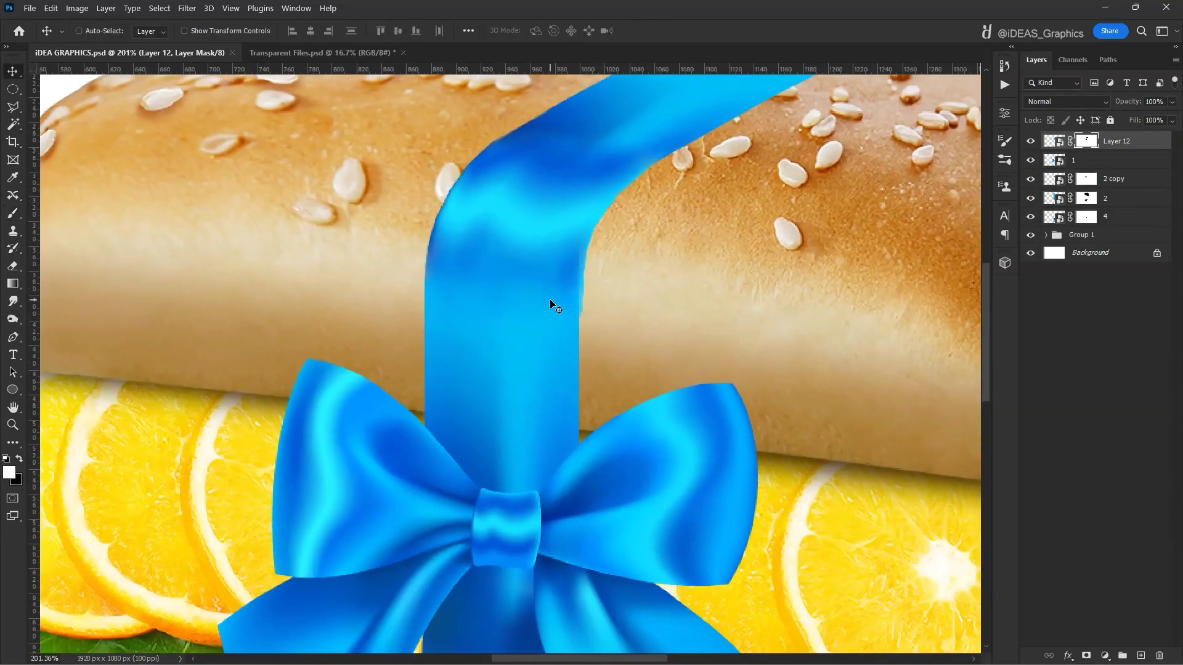
{"action": "scroll", "coordinate": [552, 305], "scroll_direction": "down", "scroll_amount": 3}
{"action": "left_click", "coordinate": [1115, 216]}
{"action": "left_click", "coordinate": [1115, 141], "text": "shift"}
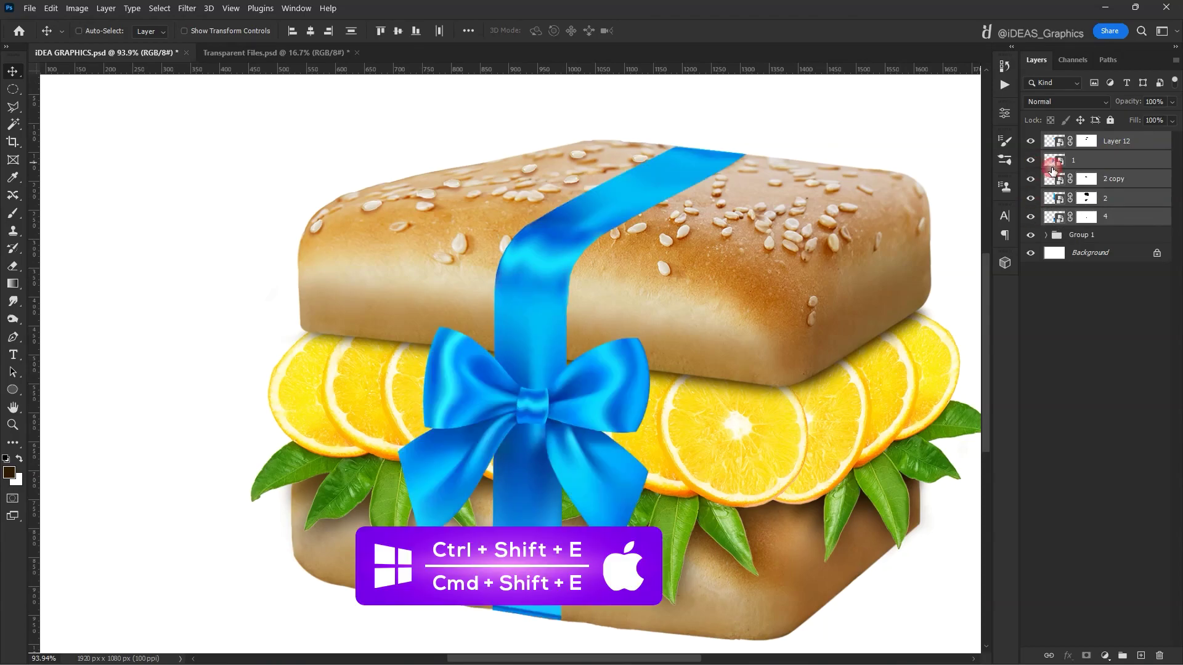
{"action": "key", "text": "ctrl+e"}
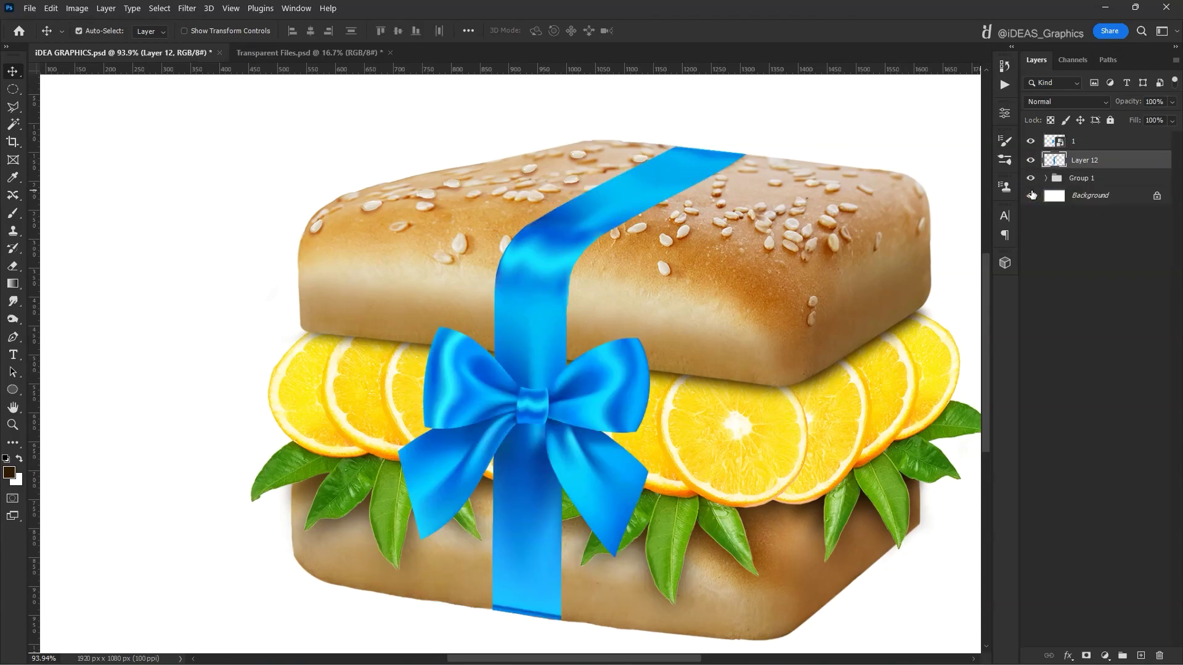
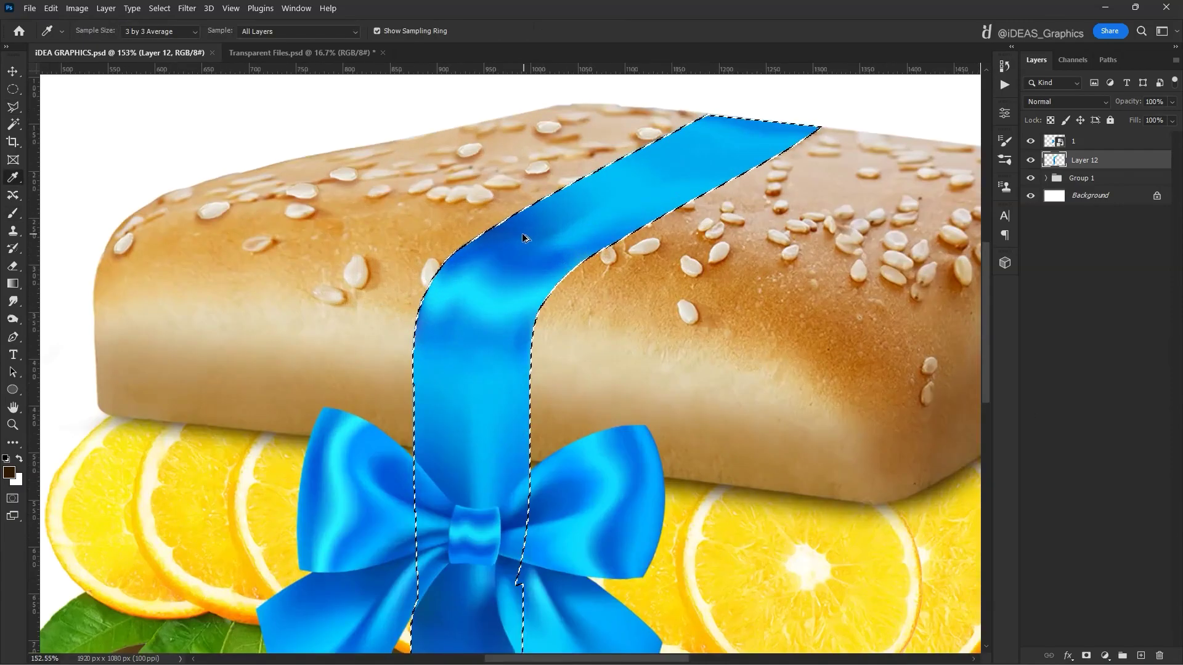
Step: Paint darker blue shading at 25% brush opacity along the ribbon's upper edge over the bun
{"action": "key", "text": "b"}
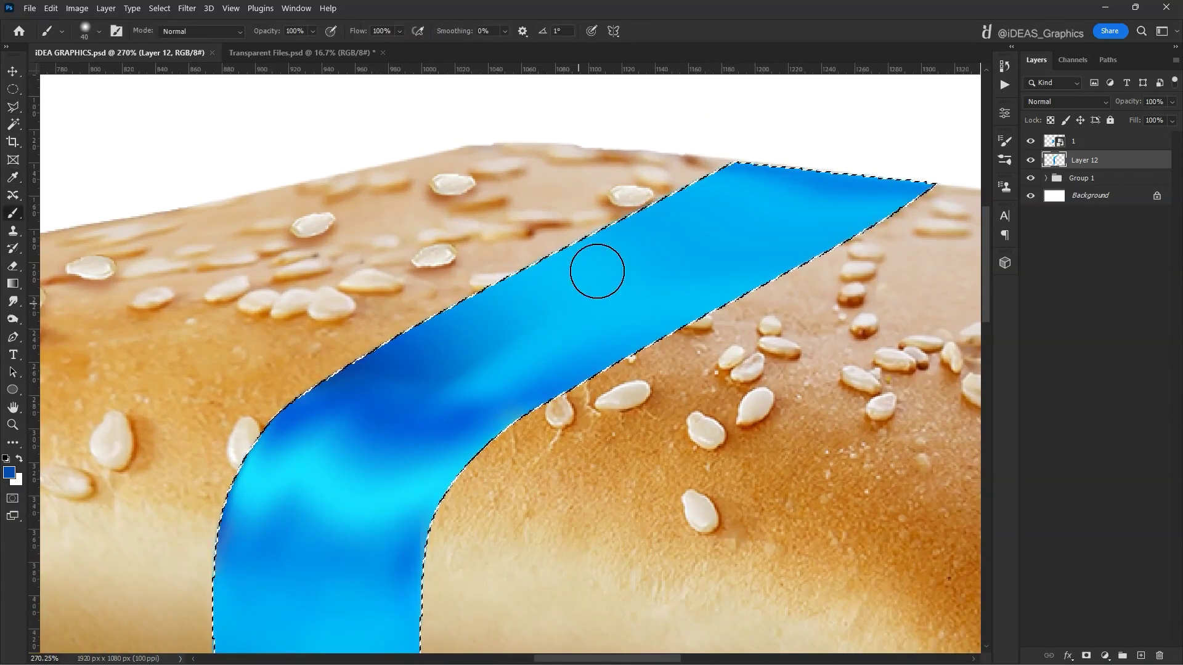
{"action": "left_click", "coordinate": [313, 31]}
{"action": "left_click_drag", "start_coordinate": [615, 218], "coordinate": [741, 120]}
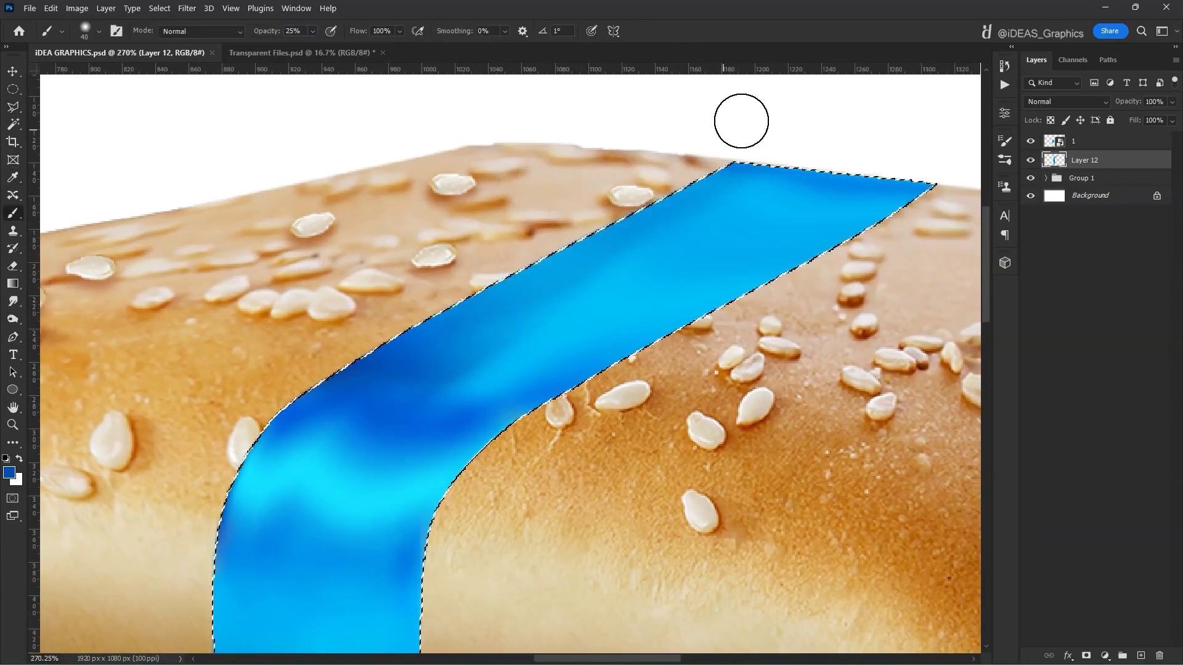
{"action": "key", "text": "bracketright"}
{"action": "key", "text": "bracketright"}
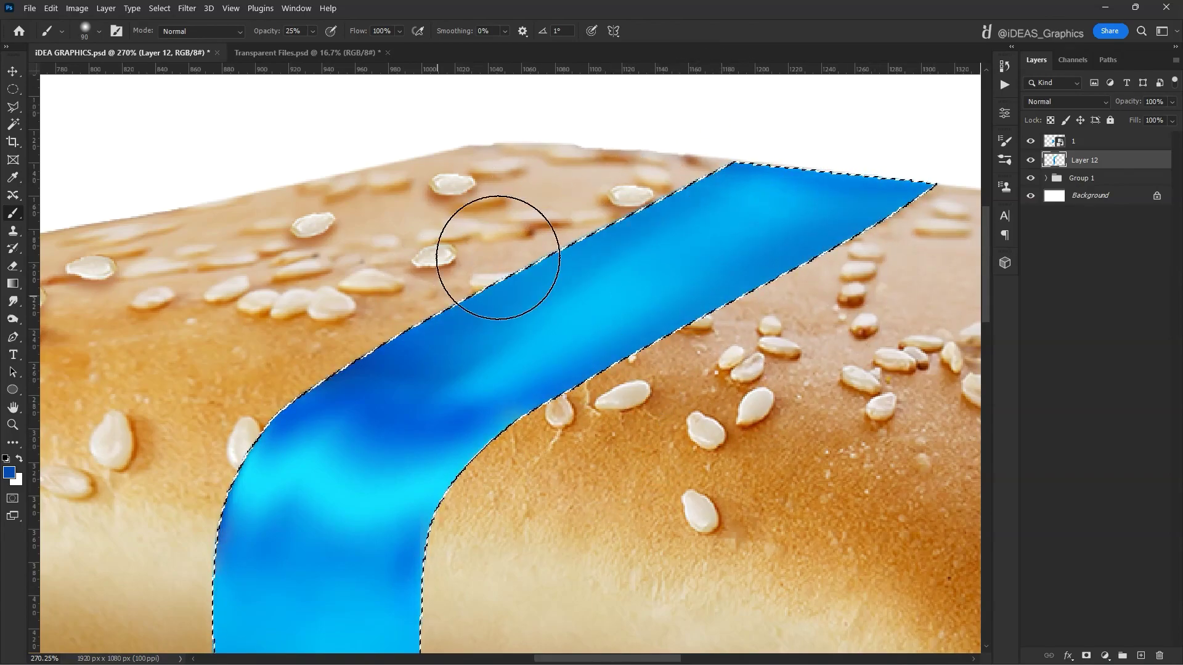
{"action": "scroll", "coordinate": [413, 359], "scroll_direction": "down", "scroll_amount": 5}
{"action": "scroll", "coordinate": [311, 382], "scroll_direction": "up", "scroll_amount": 4}
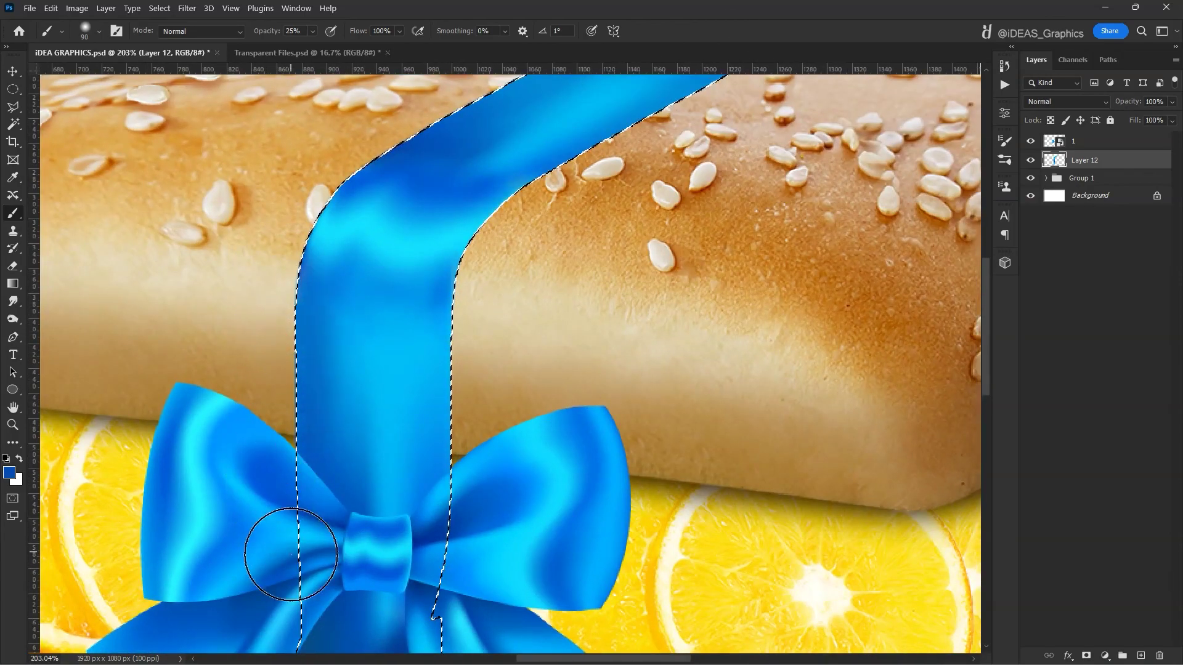
{"action": "scroll", "coordinate": [484, 314], "scroll_direction": "down", "scroll_amount": 4}
{"action": "scroll", "coordinate": [602, 265], "scroll_direction": "up", "scroll_amount": 3}
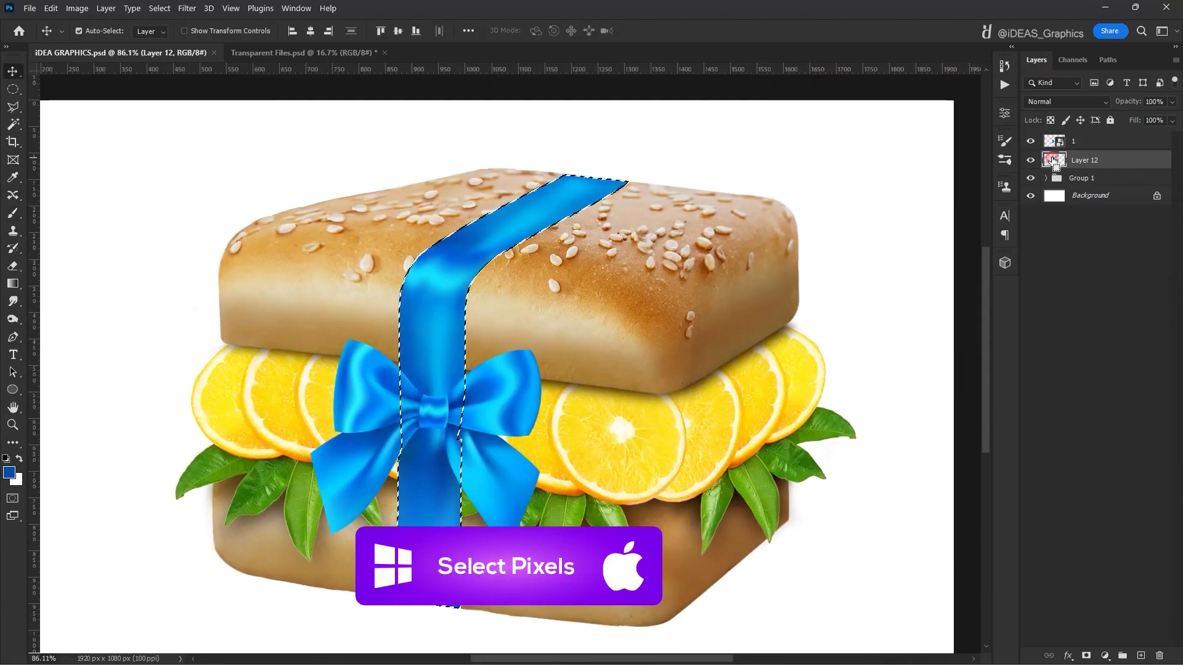
Step: Add a new layer above the ribbon and name it Shadow
{"action": "left_click", "coordinate": [1140, 656]}
{"action": "double_click", "coordinate": [1086, 160]}
{"action": "type", "text": "Shadow"}
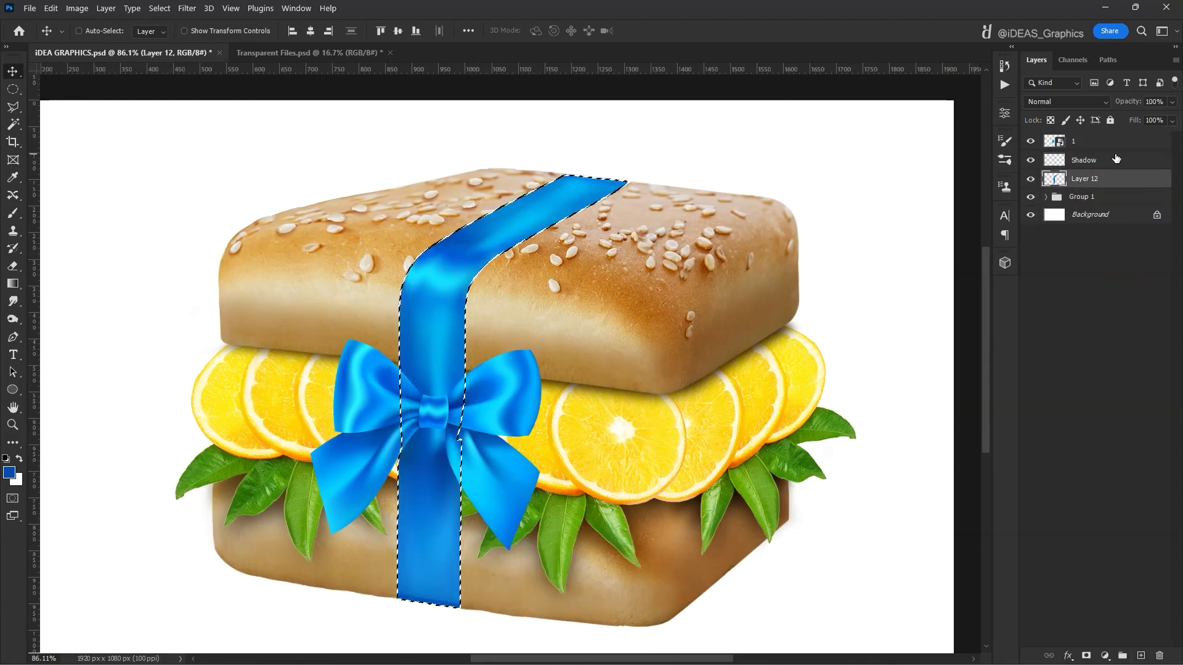
{"action": "key", "text": "Return"}
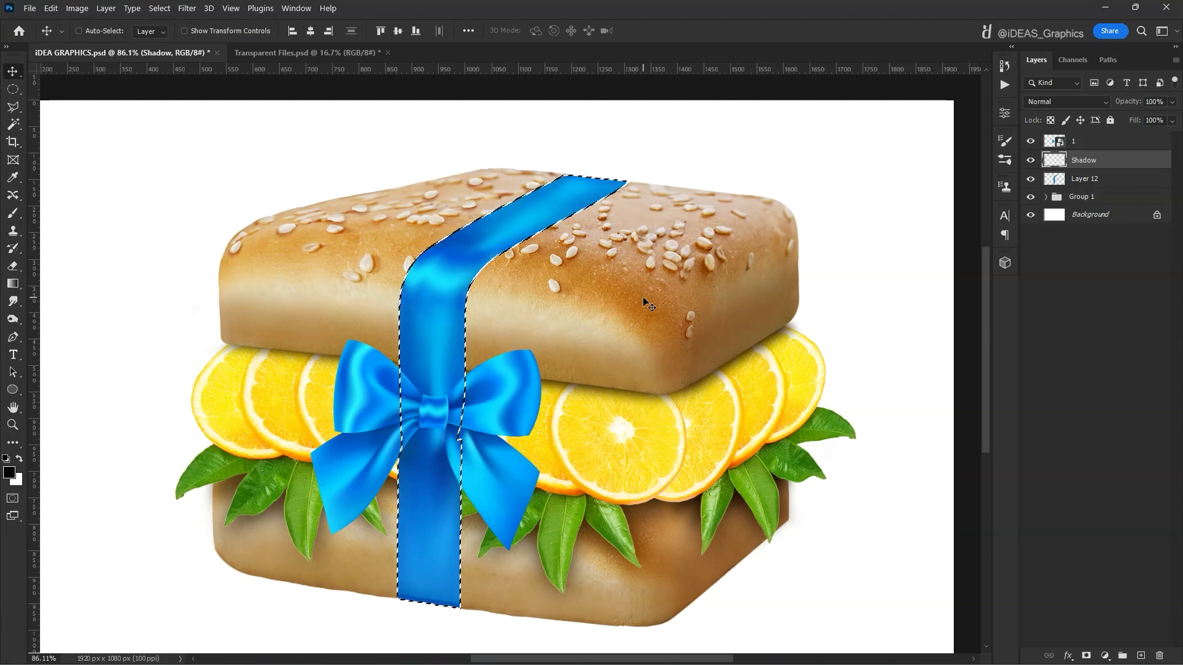
Step: Fill the ribbon shape with black, move the Shadow layer beneath the ribbon, and nudge it right
{"action": "left_click", "coordinate": [17, 475]}
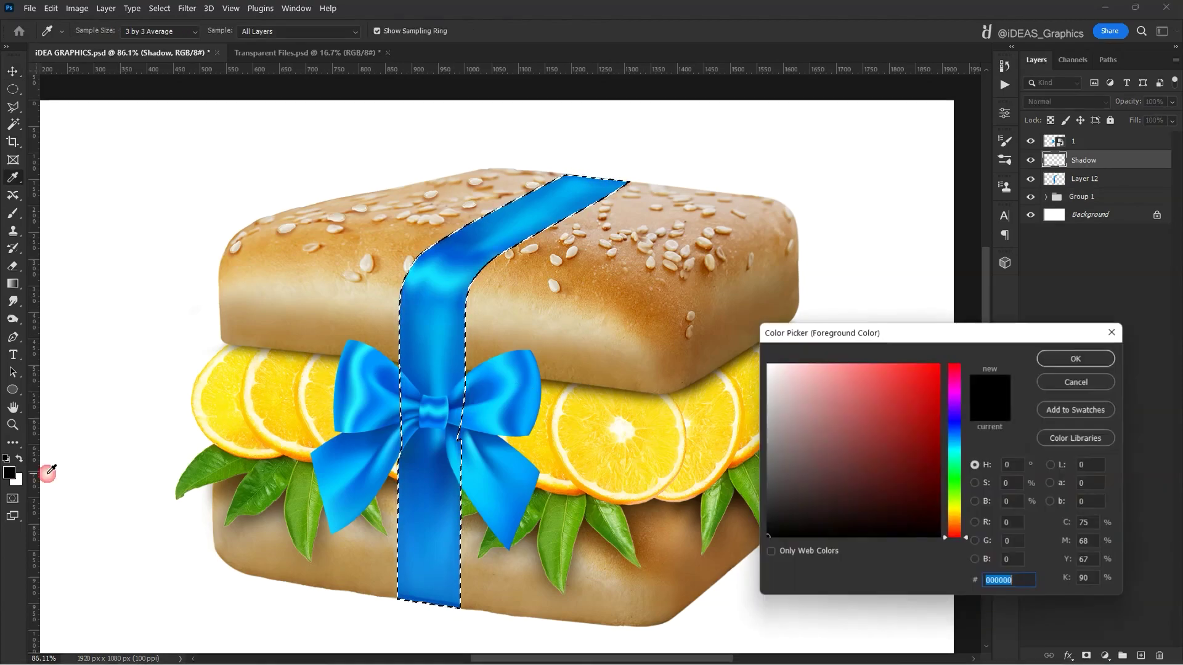
{"action": "left_click", "coordinate": [1070, 382]}
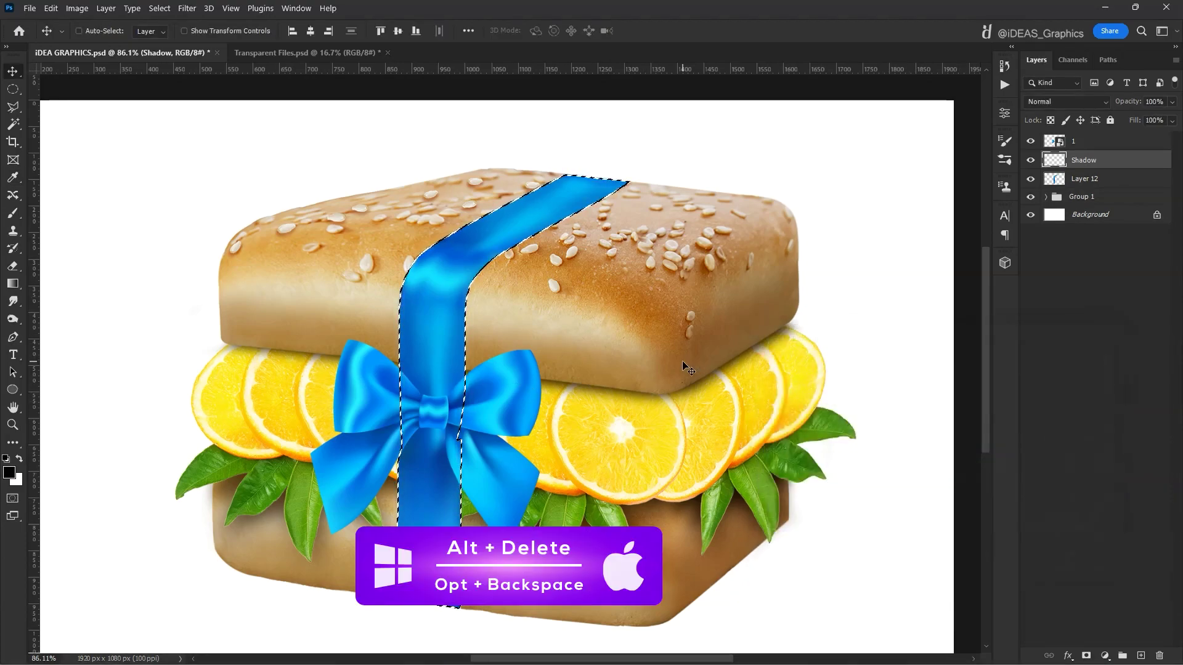
{"action": "key", "text": "alt+Delete"}
{"action": "key", "text": "ctrl+d"}
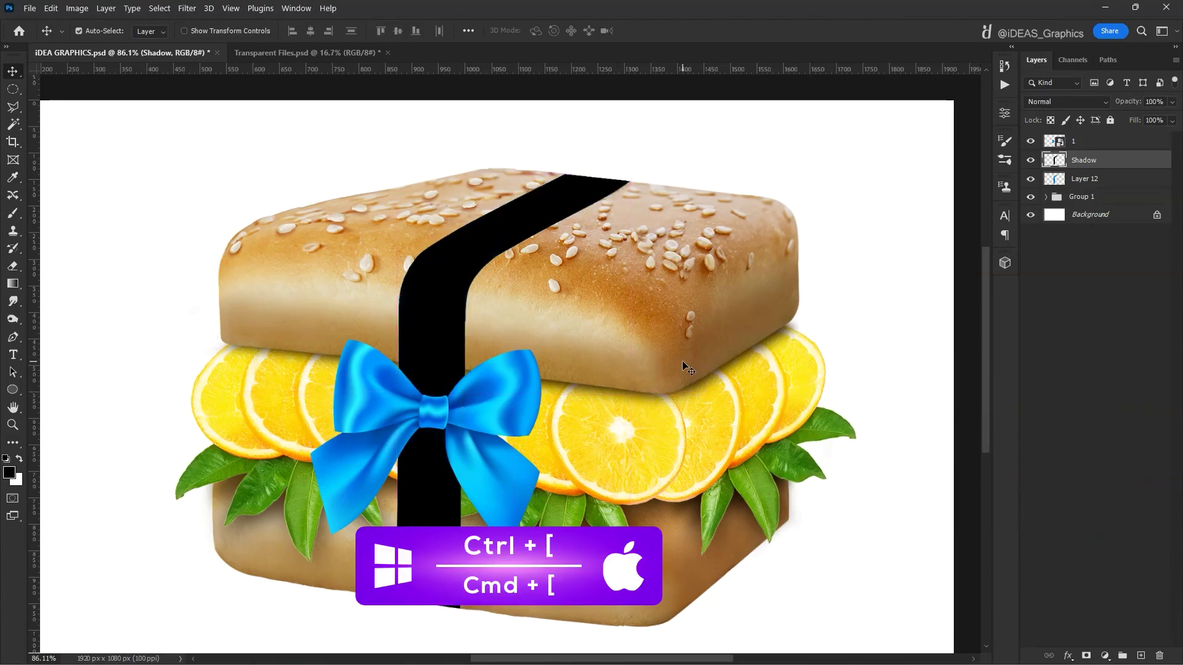
{"action": "key", "text": "ctrl+bracketleft"}
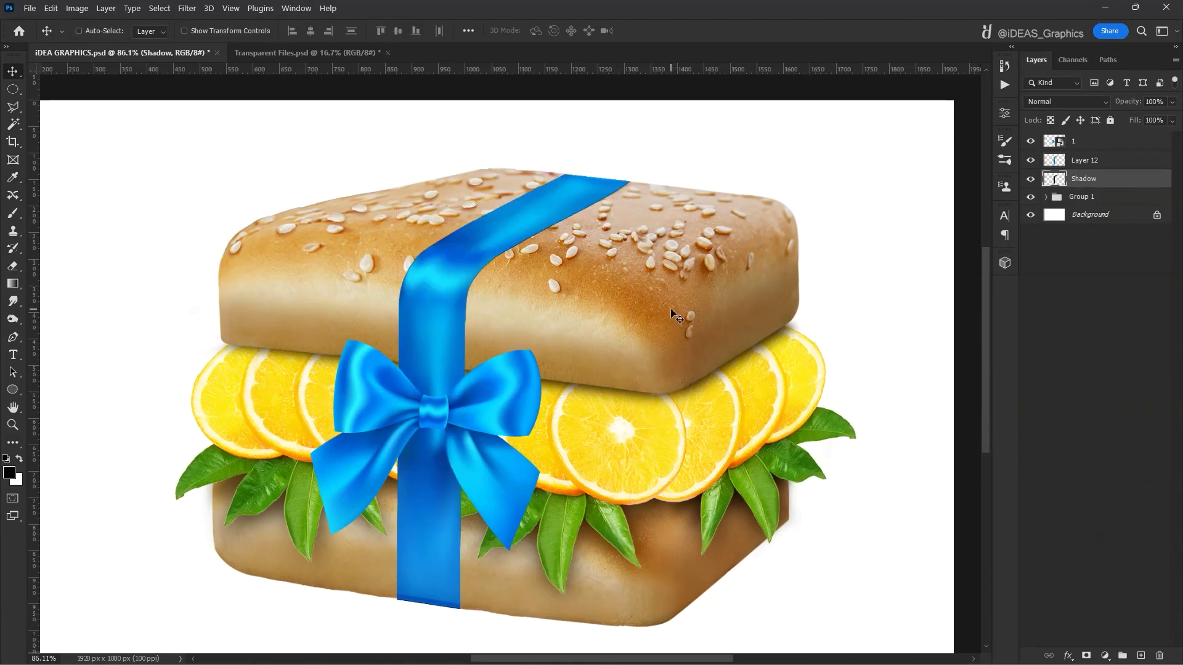
{"action": "key", "text": "Right"}
{"action": "key", "text": "Right"}
{"action": "key", "text": "Right"}
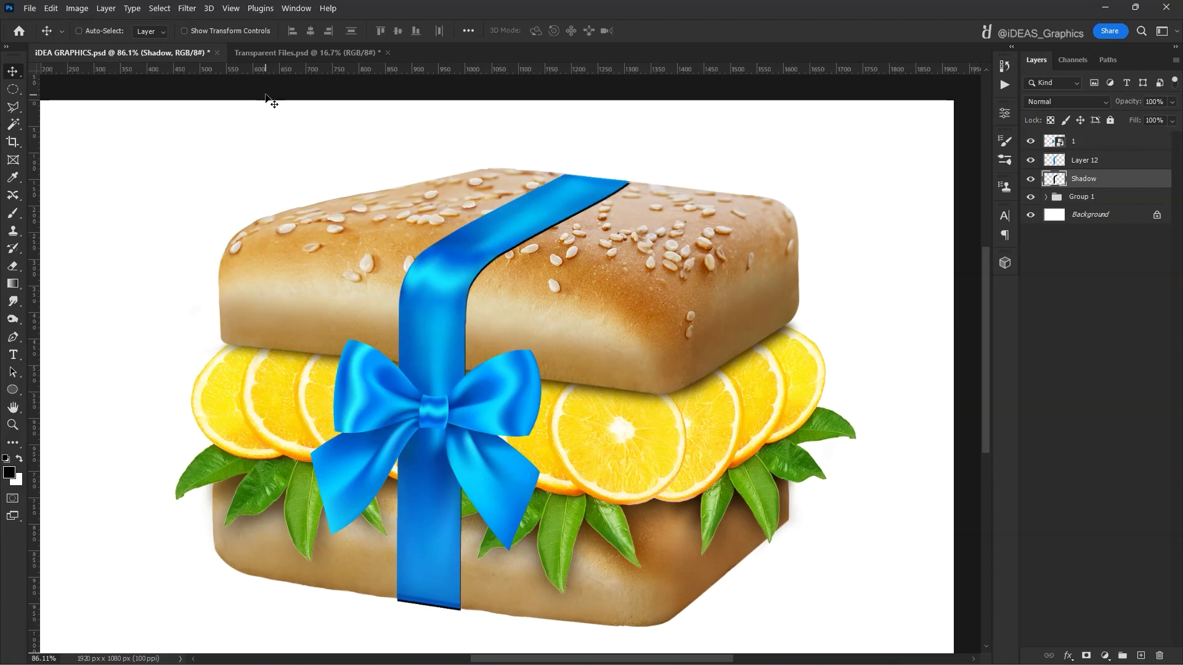
Step: Soften the shadow with a 3-pixel Gaussian Blur and add a layer mask
{"action": "left_click", "coordinate": [188, 8]}
{"action": "mouse_move", "coordinate": [194, 173]}
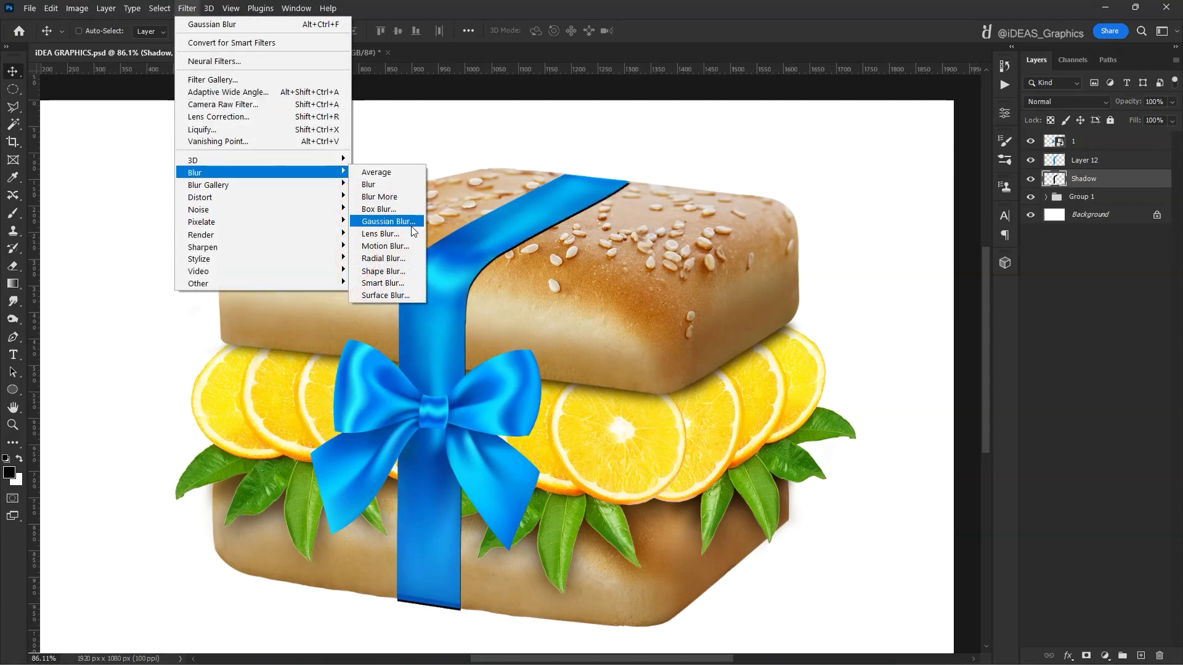
{"action": "left_click", "coordinate": [389, 219]}
{"action": "type", "text": "3"}
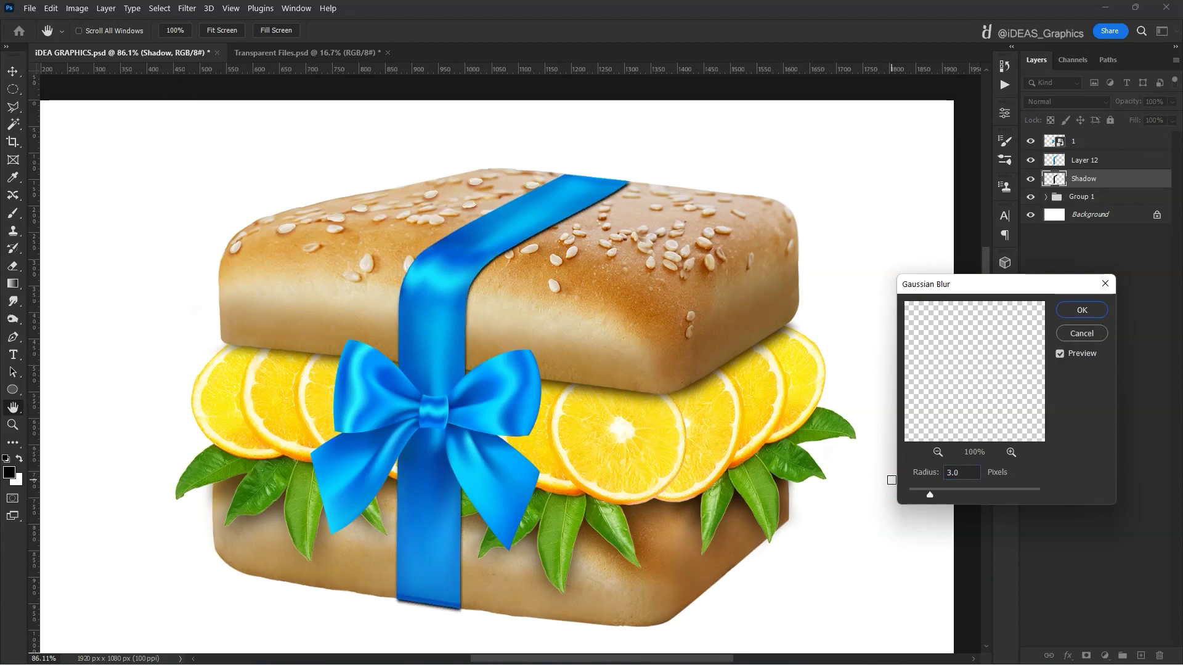
{"action": "left_click", "coordinate": [1081, 310]}
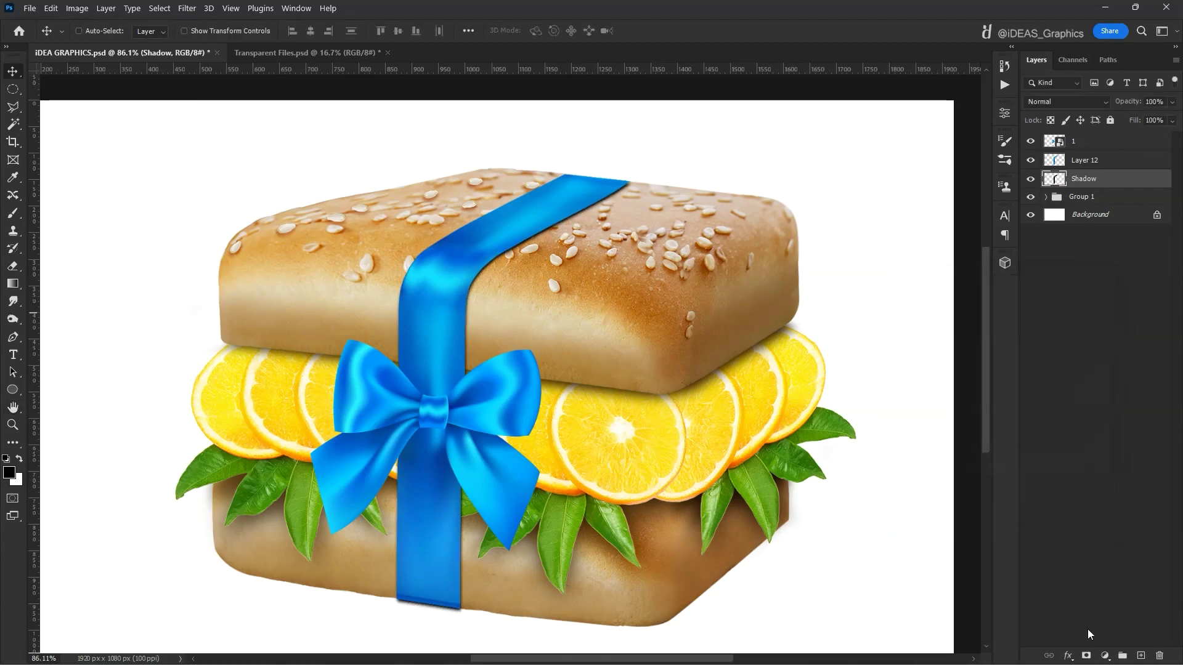
{"action": "left_click", "coordinate": [1086, 655]}
Step: Load the ribbon's shape as a selection and sample a deep blue from the ribbon
{"action": "key", "text": "b"}
{"action": "type", "text": "75"}
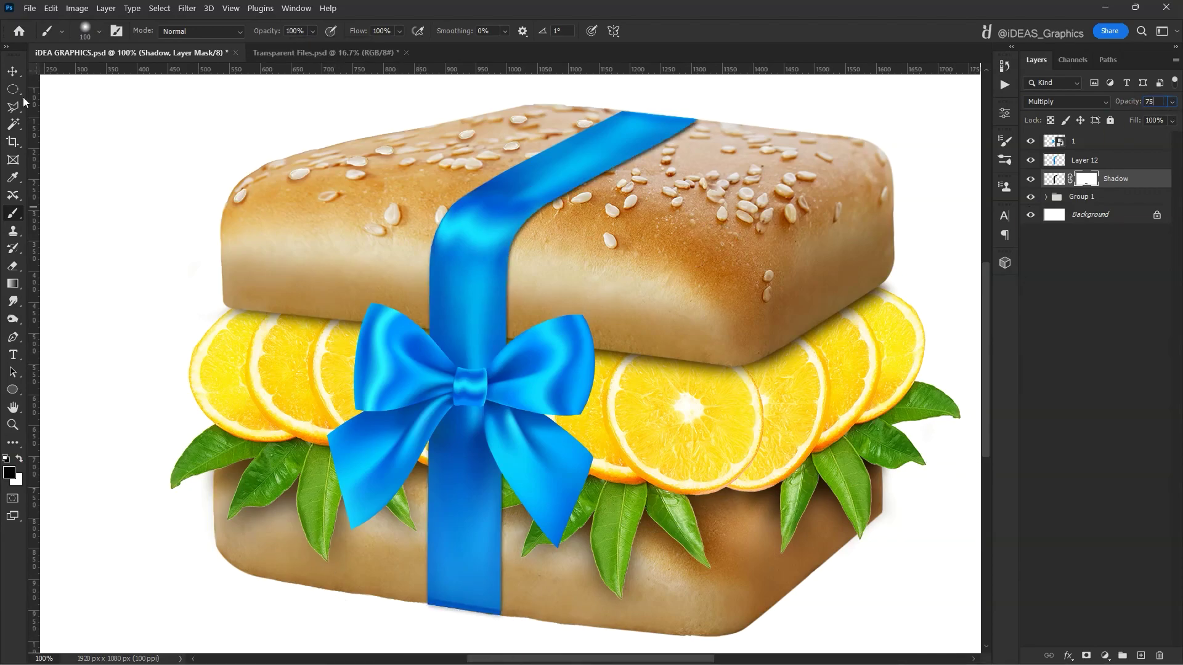
{"action": "key", "text": "i"}
{"action": "left_click", "coordinate": [1054, 160], "text": "ctrl"}
{"action": "left_click", "coordinate": [484, 184]}
{"action": "scroll", "coordinate": [483, 178], "scroll_direction": "up", "scroll_amount": 4}
{"action": "scroll", "coordinate": [496, 333], "scroll_direction": "up", "scroll_amount": 2}
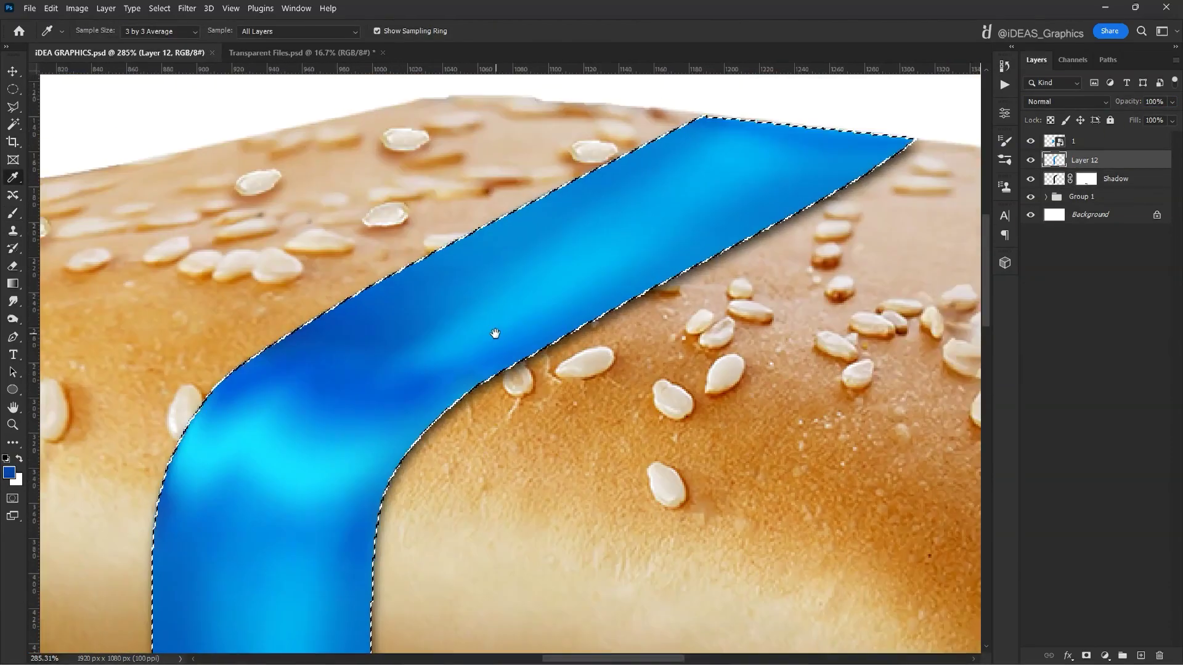
{"action": "scroll", "coordinate": [630, 308], "scroll_direction": "up", "scroll_amount": 3}
{"action": "key", "text": "b"}
Step: Drop the selection, view the image at actual size, and load the bow's shape as a selection
{"action": "key", "text": "ctrl+d"}
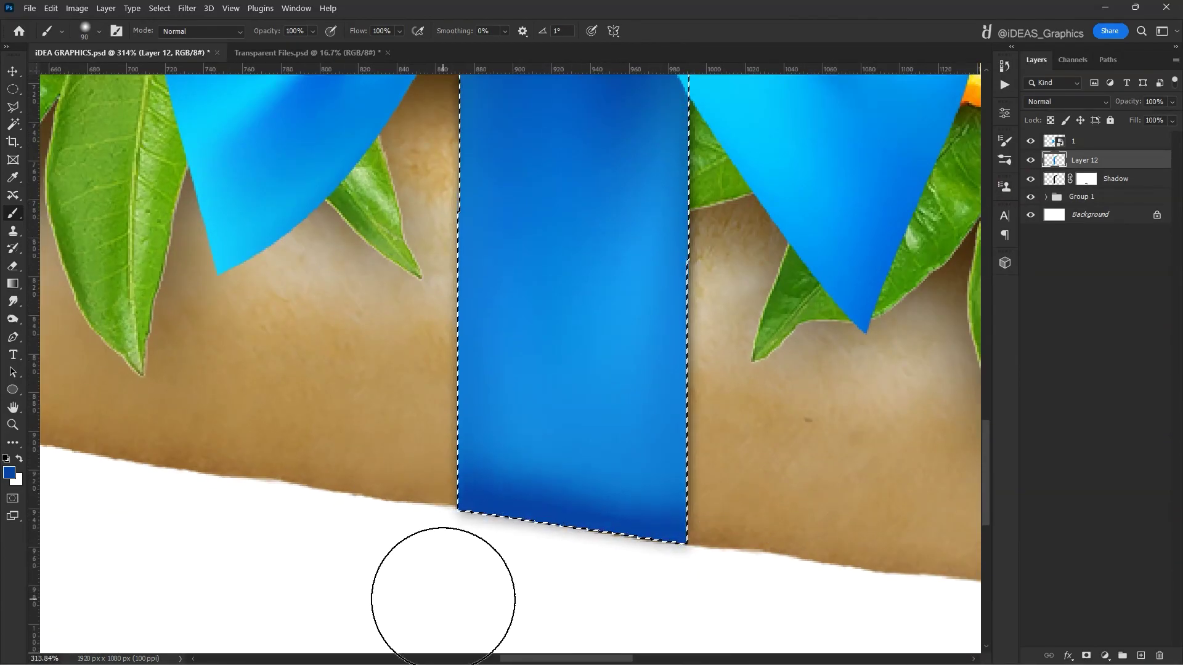
{"action": "key", "text": "ctrl+1"}
{"action": "key", "text": "ctrl+d"}
{"action": "key", "text": "v"}
{"action": "key", "text": "alt+bracketright"}
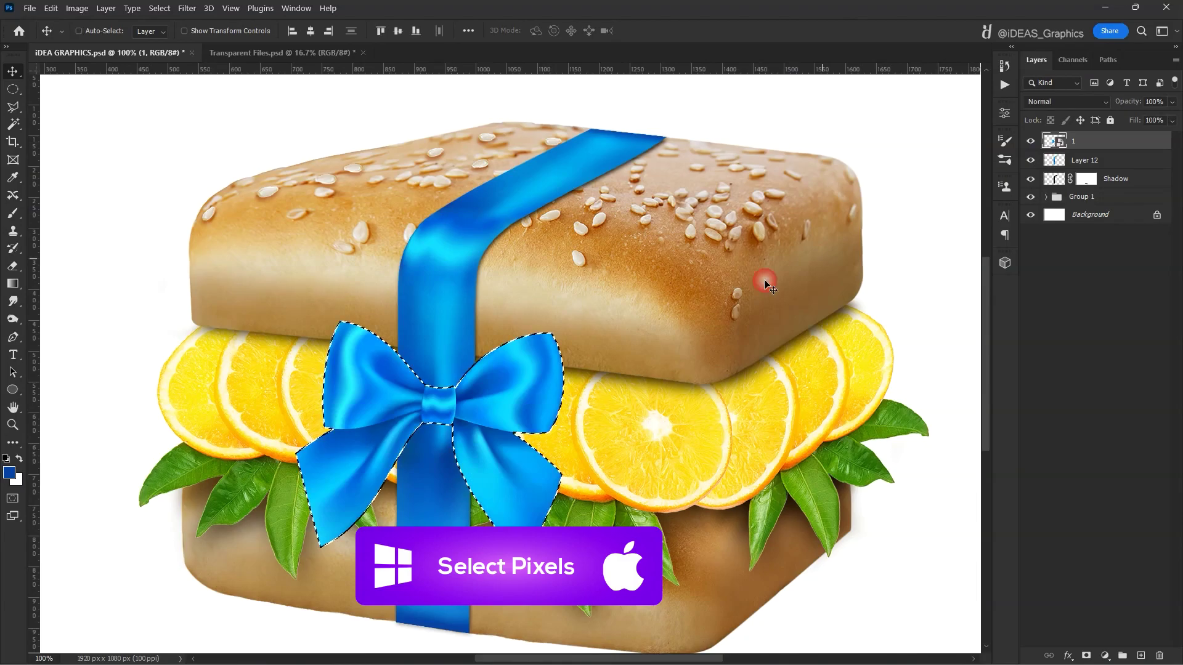
Step: Fill the bow shape with a very dark navy on a layer placed beneath the bow
{"action": "key", "text": "i"}
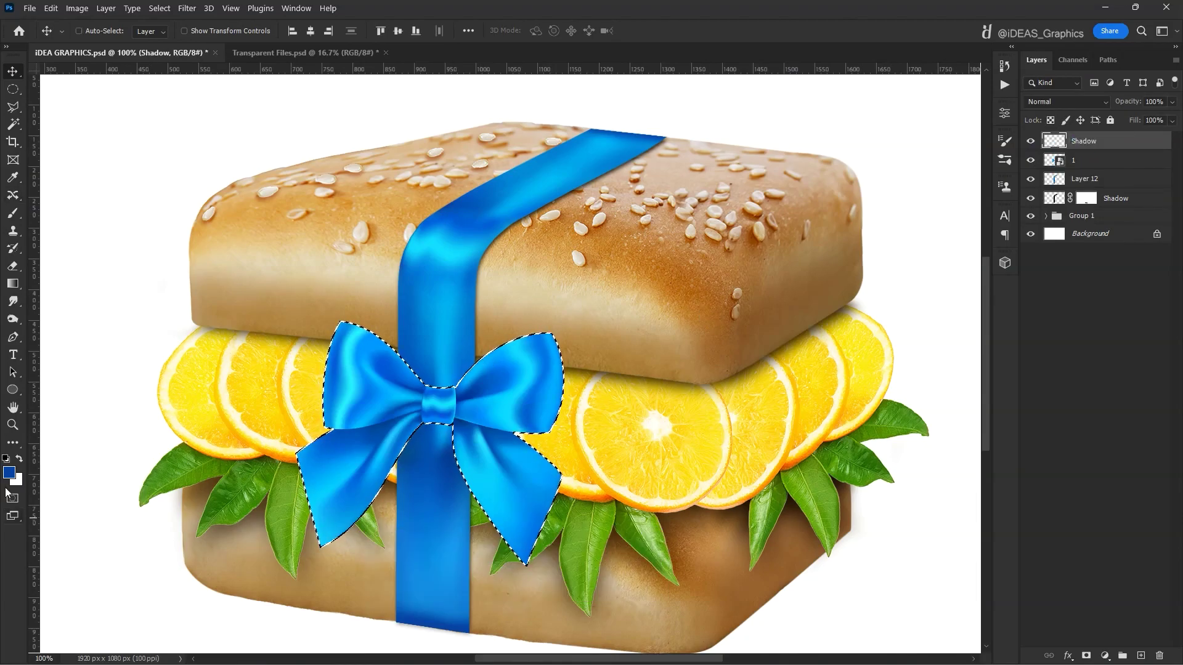
{"action": "left_click", "coordinate": [8, 472]}
{"action": "left_click", "coordinate": [933, 516]}
{"action": "left_click", "coordinate": [1060, 363]}
{"action": "key", "text": "alt+Delete"}
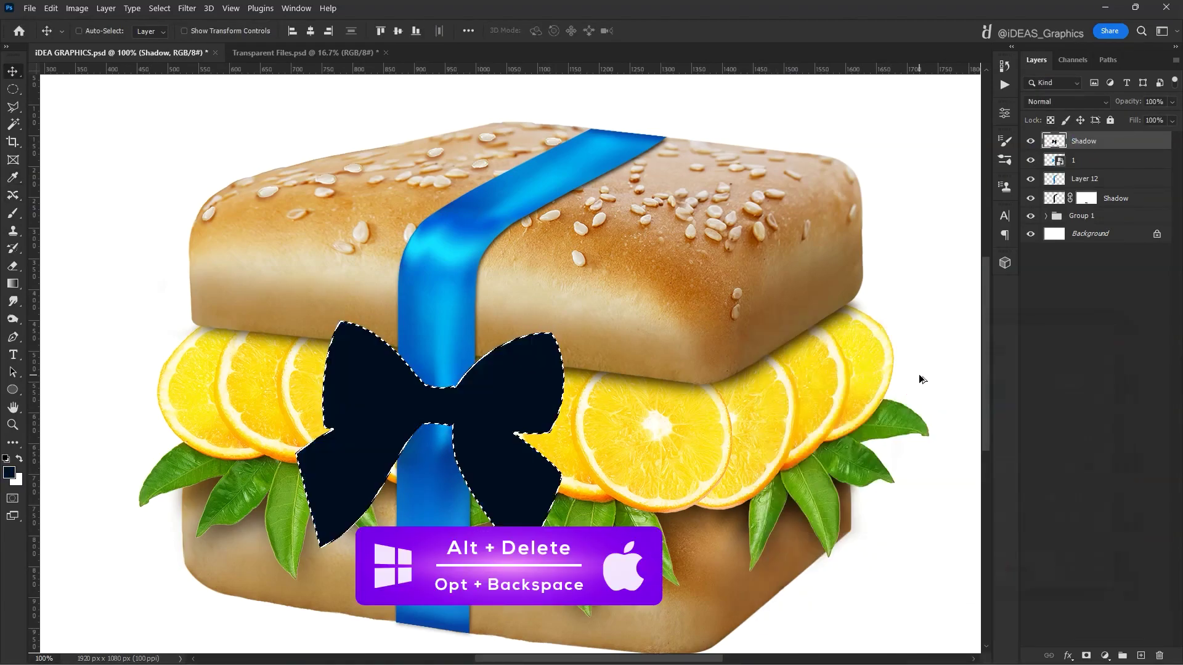
{"action": "key", "text": "ctrl+bracketleft"}
Step: Shift, skew and warp the bow shadow down and right onto the sandwich
{"action": "key", "text": "ctrl+t"}
{"action": "left_click_drag", "start_coordinate": [309, 556], "coordinate": [334, 551]}
{"action": "left_click_drag", "start_coordinate": [563, 565], "coordinate": [537, 567]}
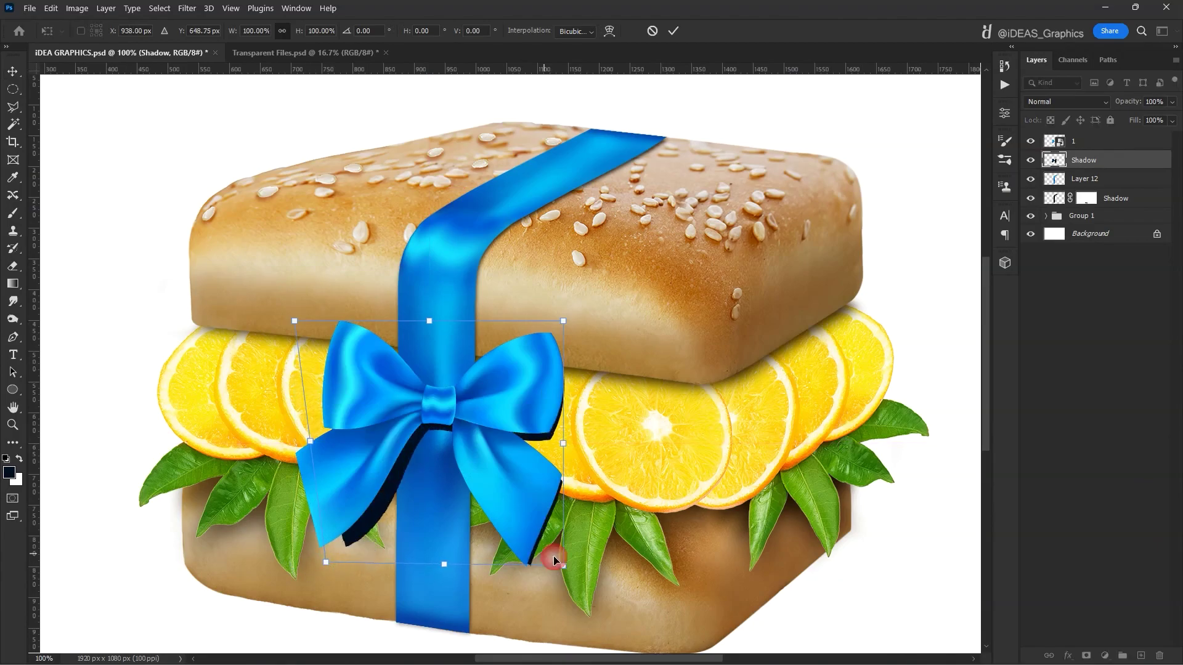
{"action": "right_click", "coordinate": [431, 381]}
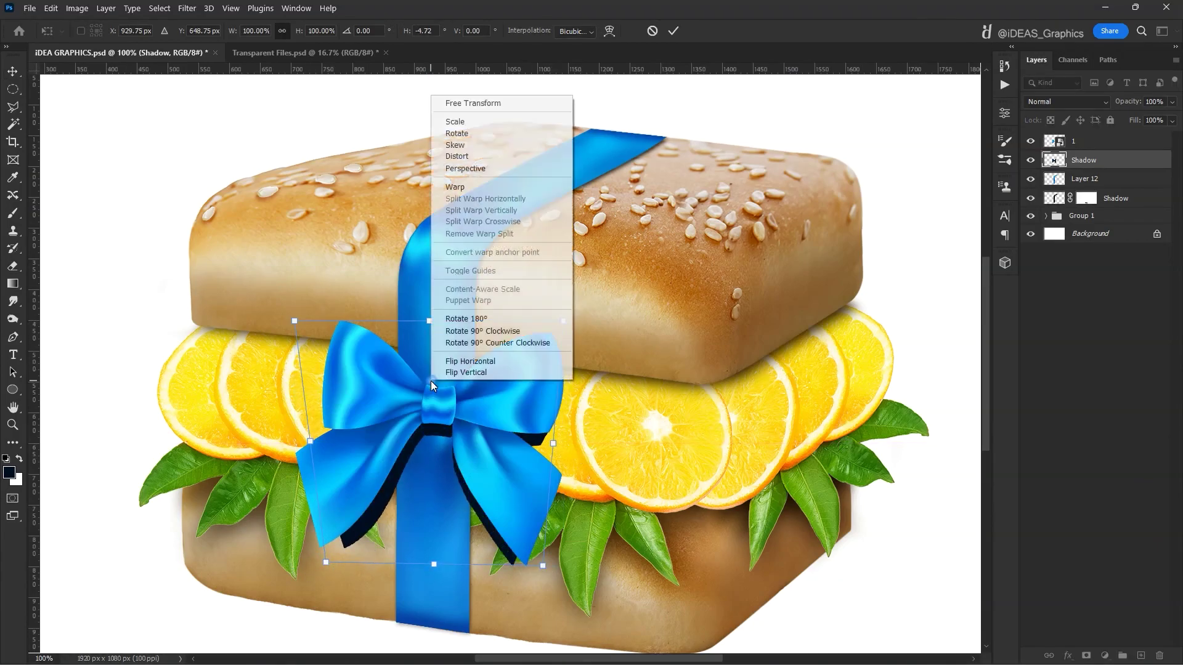
{"action": "left_click", "coordinate": [459, 192]}
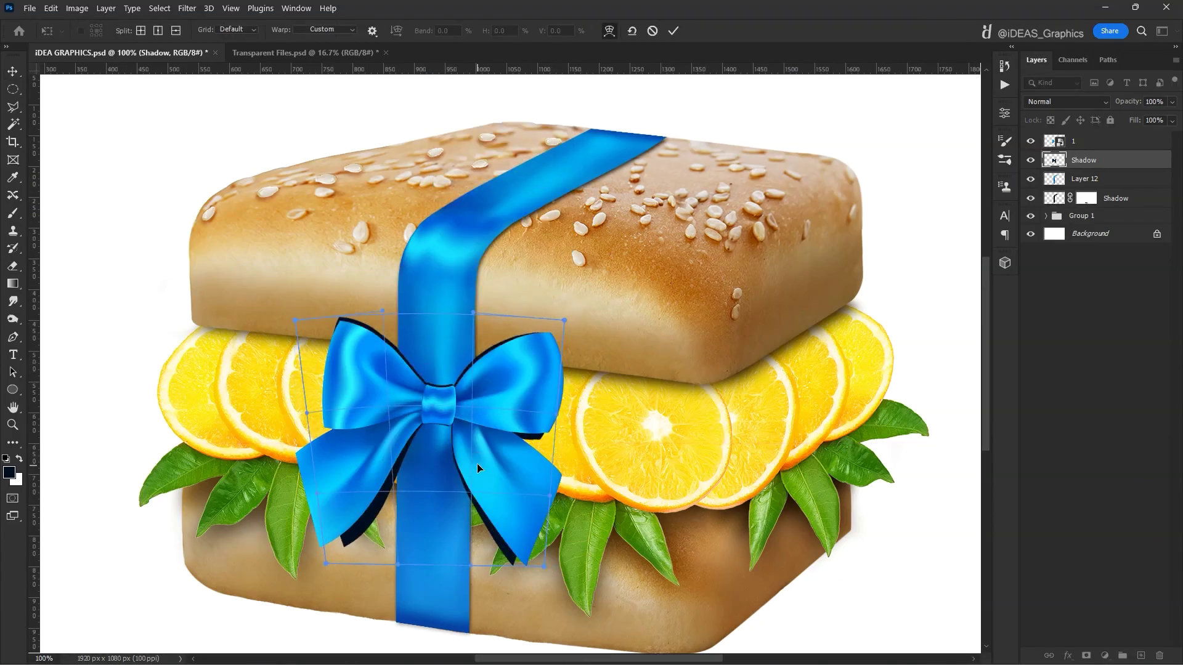
{"action": "left_click_drag", "start_coordinate": [296, 321], "coordinate": [300, 325]}
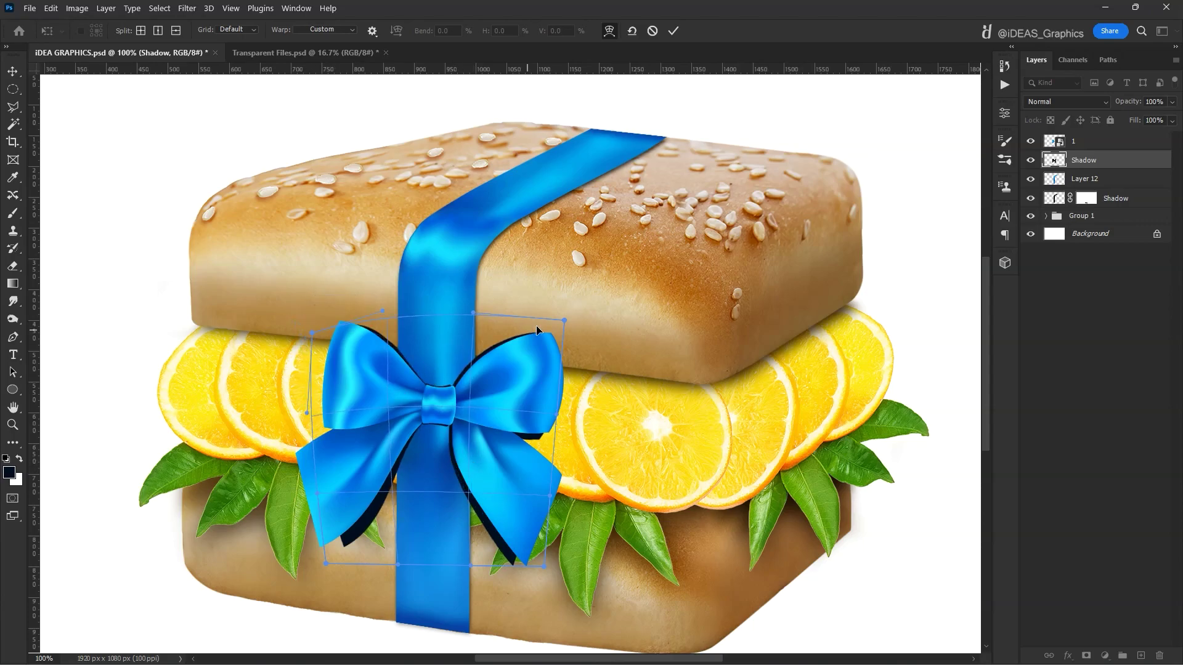
{"action": "key", "text": "Return"}
Step: Soften the bow shadow with a Gaussian Blur, set its opacity to 75%, and fit the image on screen
{"action": "left_click", "coordinate": [187, 8]}
{"action": "mouse_move", "coordinate": [195, 172]}
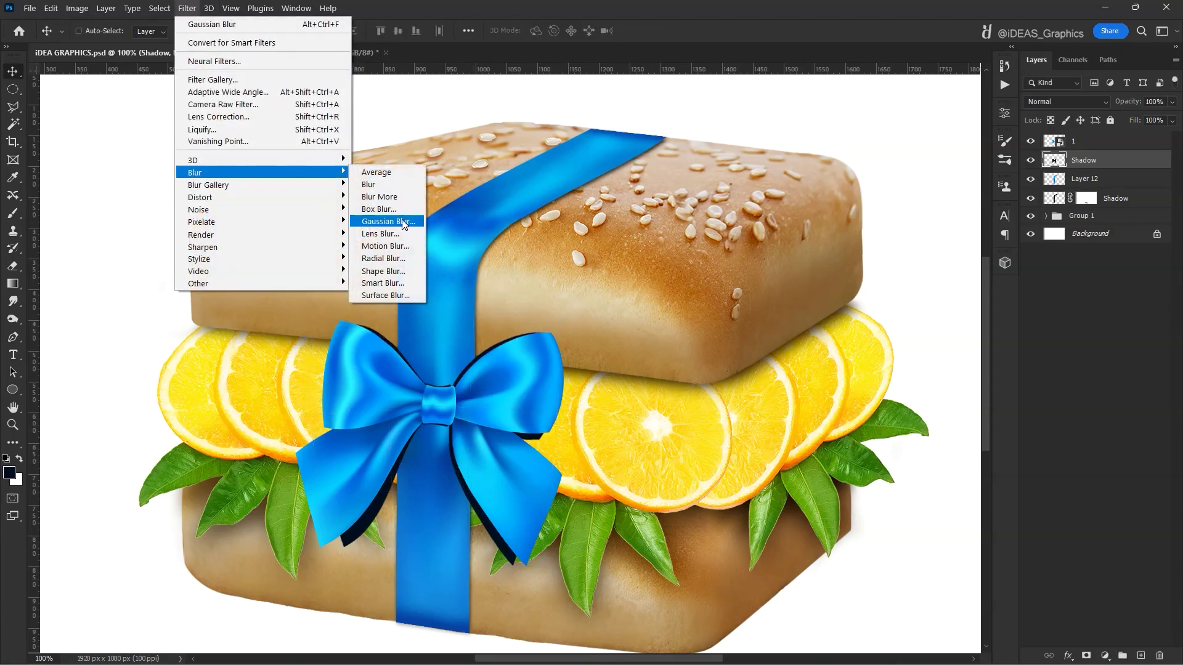
{"action": "left_click", "coordinate": [381, 223]}
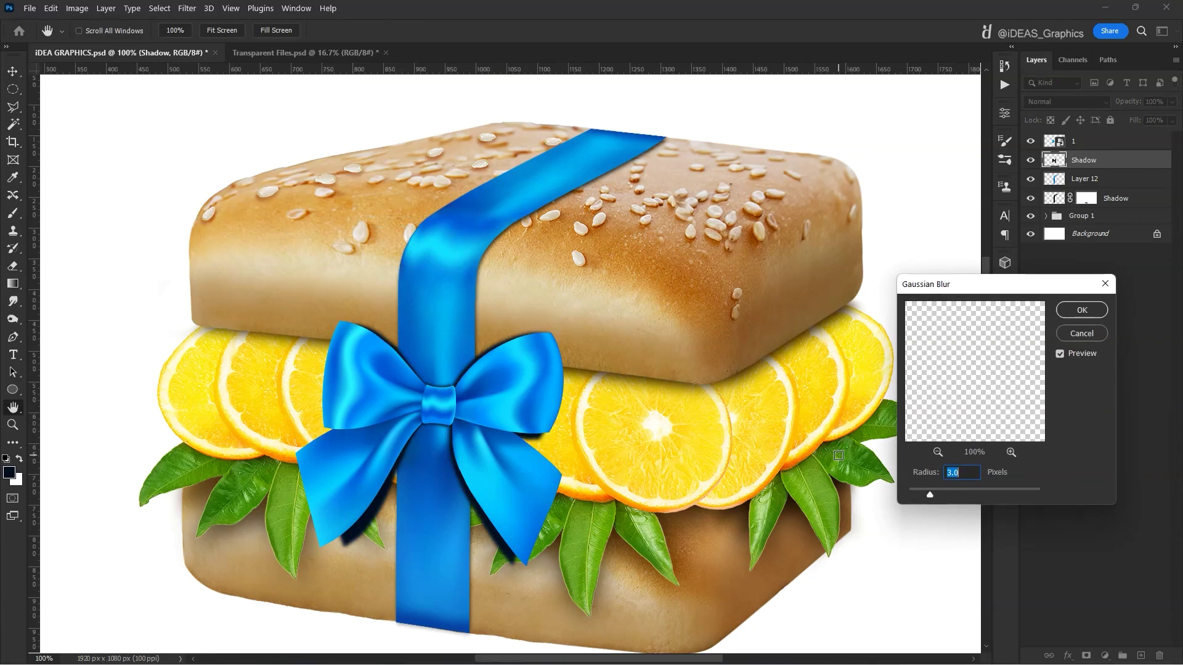
{"action": "left_click_drag", "start_coordinate": [930, 496], "coordinate": [963, 495]}
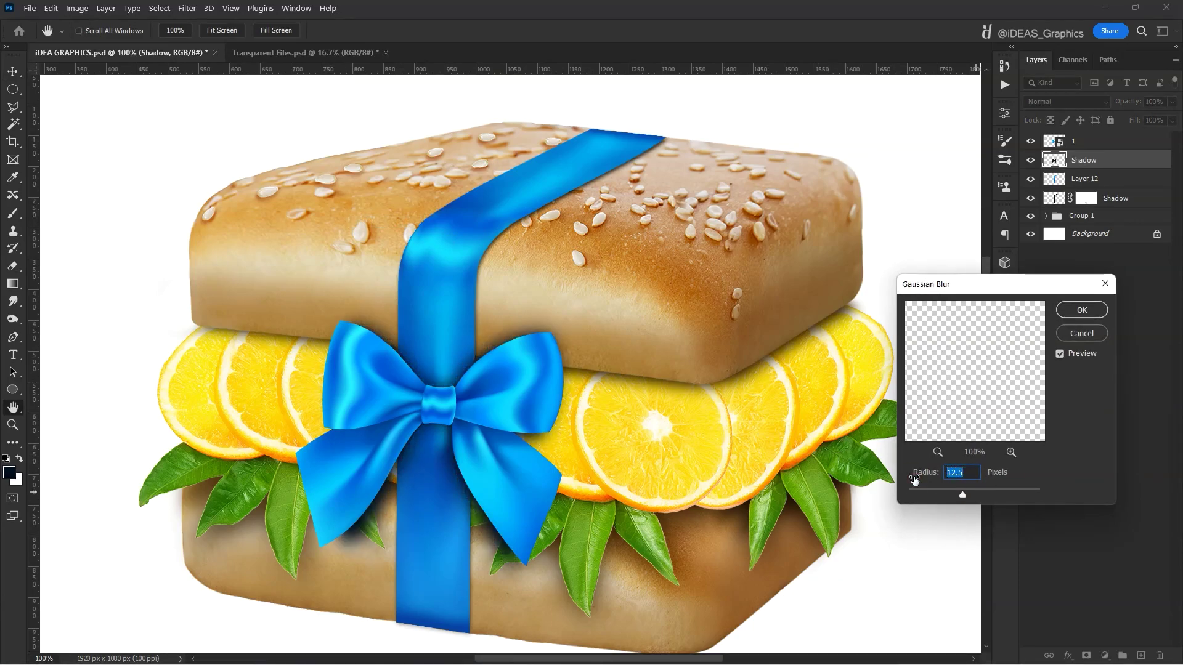
{"action": "left_click", "coordinate": [1081, 310]}
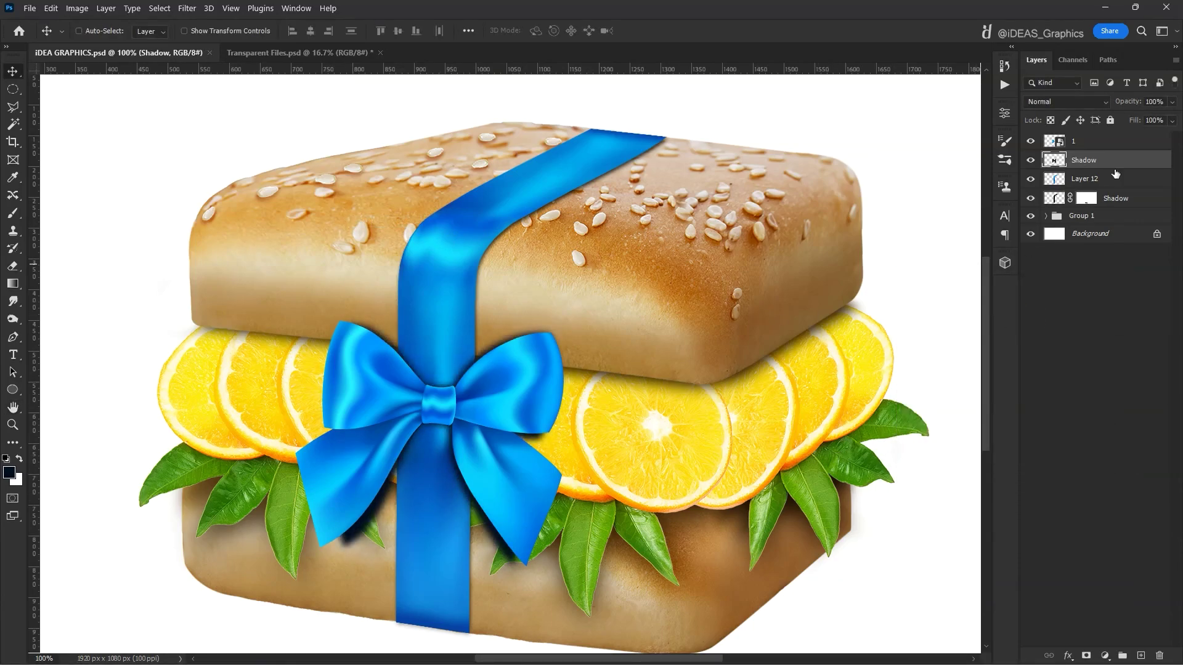
{"action": "type", "text": "75"}
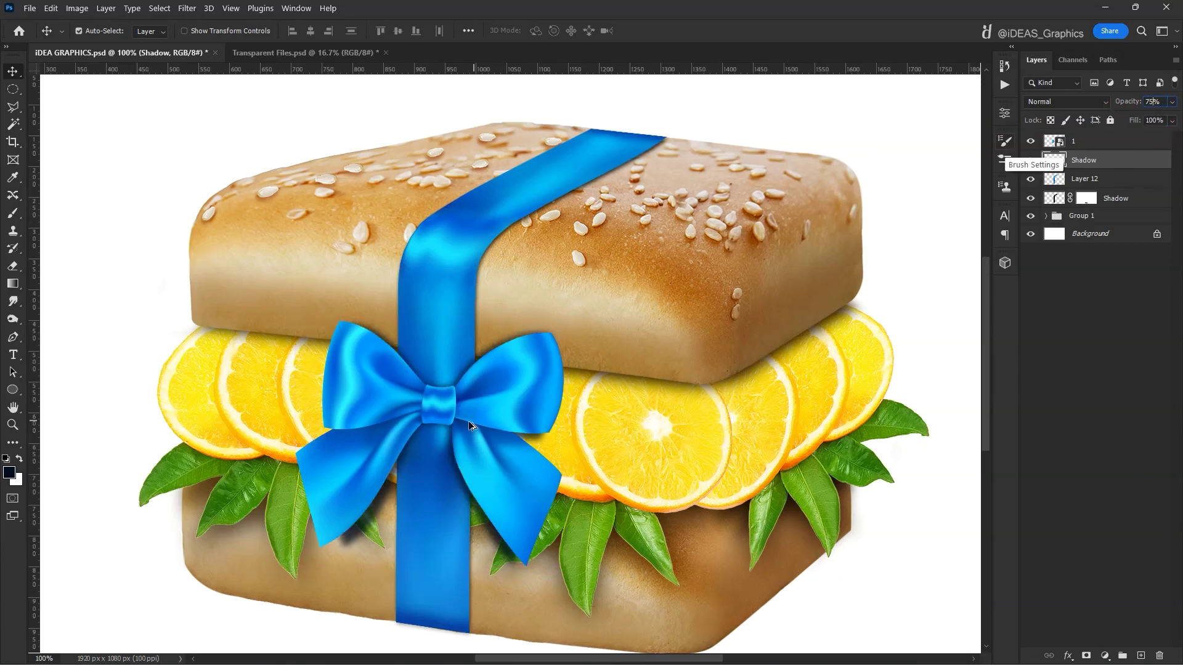
{"action": "scroll", "coordinate": [468, 424], "scroll_direction": "up", "scroll_amount": 5}
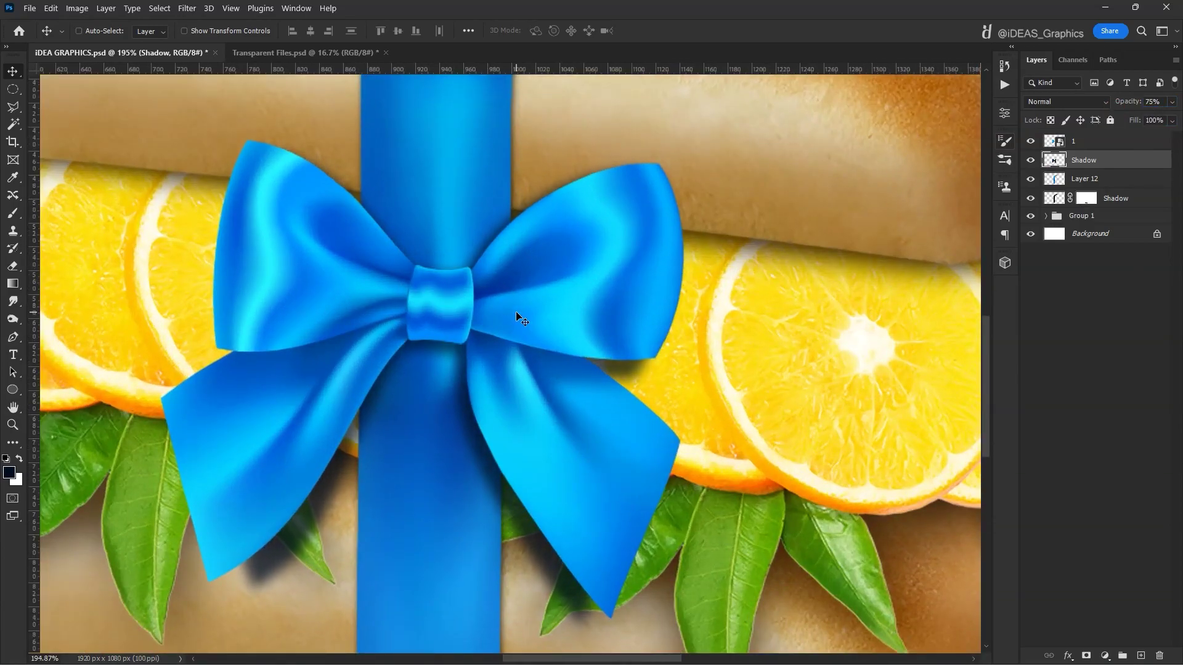
{"action": "key", "text": "ctrl+0"}
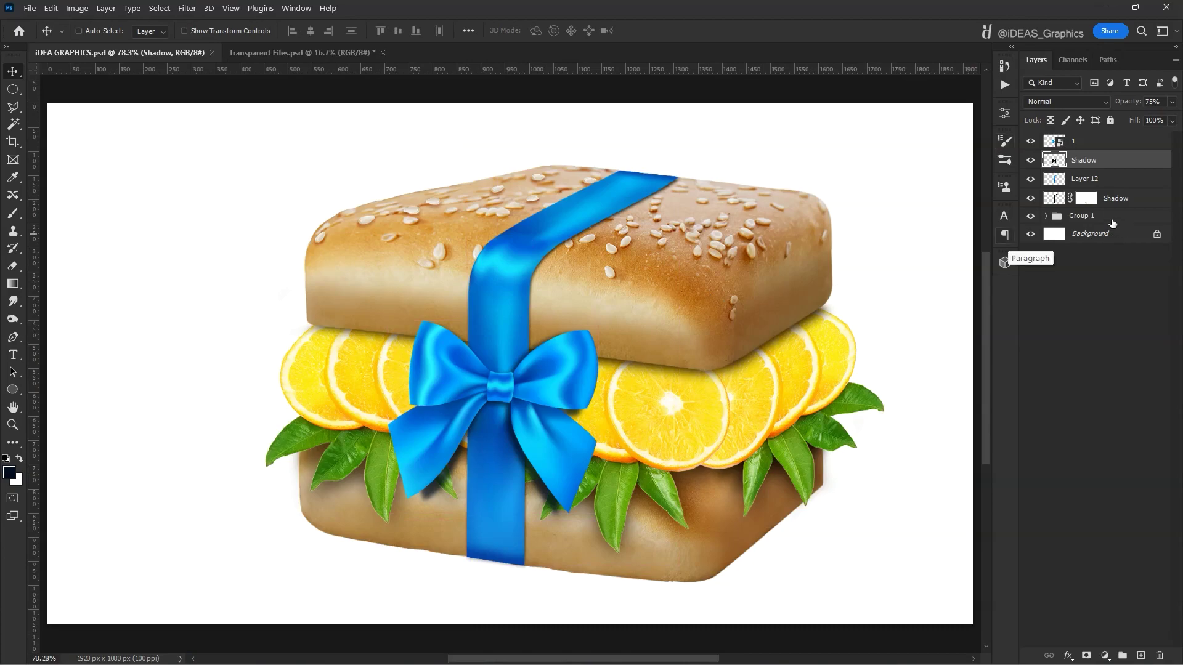
Step: Group all the burger layers, convert the group to a smart object, and scale it down
{"action": "left_click", "coordinate": [1112, 218]}
{"action": "left_click", "coordinate": [1100, 148], "text": "shift"}
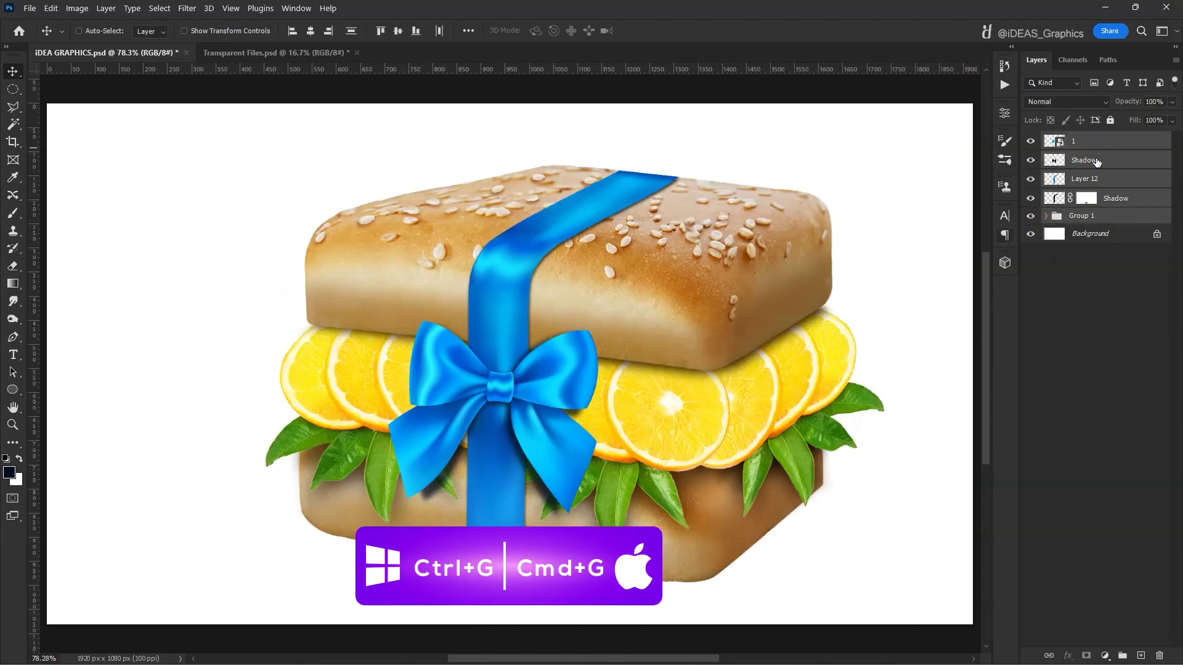
{"action": "key", "text": "ctrl+g"}
{"action": "right_click", "coordinate": [1082, 142]}
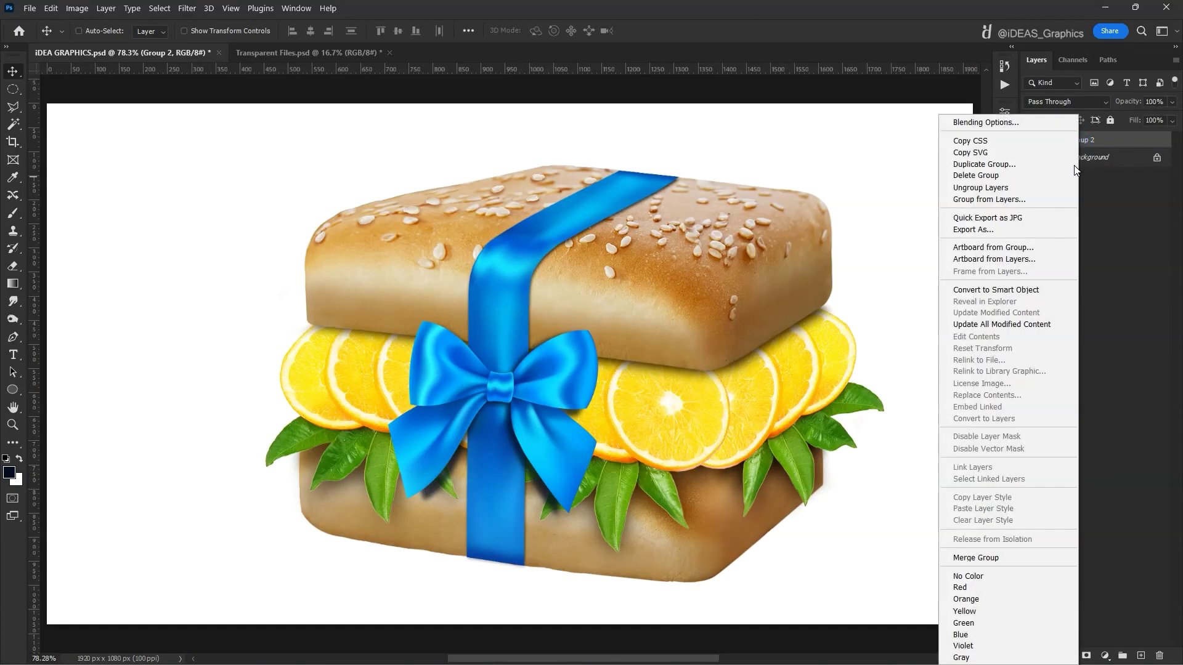
{"action": "left_click", "coordinate": [997, 289]}
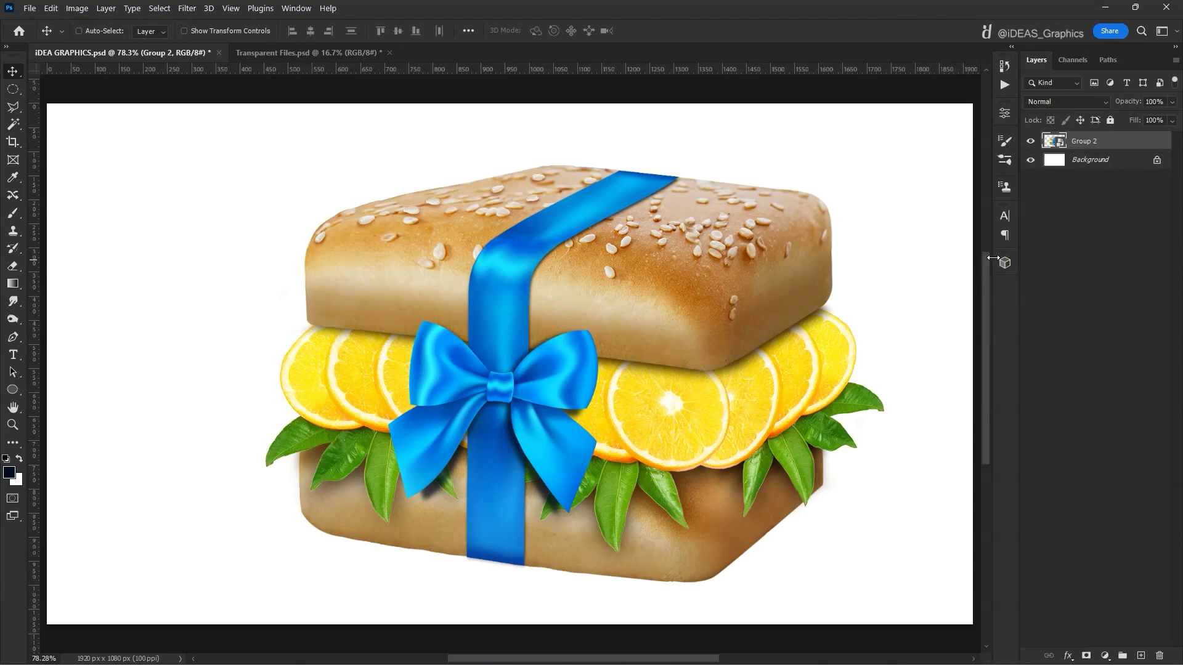
{"action": "key", "text": "ctrl+t"}
{"action": "left_click_drag", "start_coordinate": [911, 165], "coordinate": [810, 219]}
{"action": "key", "text": "Return"}
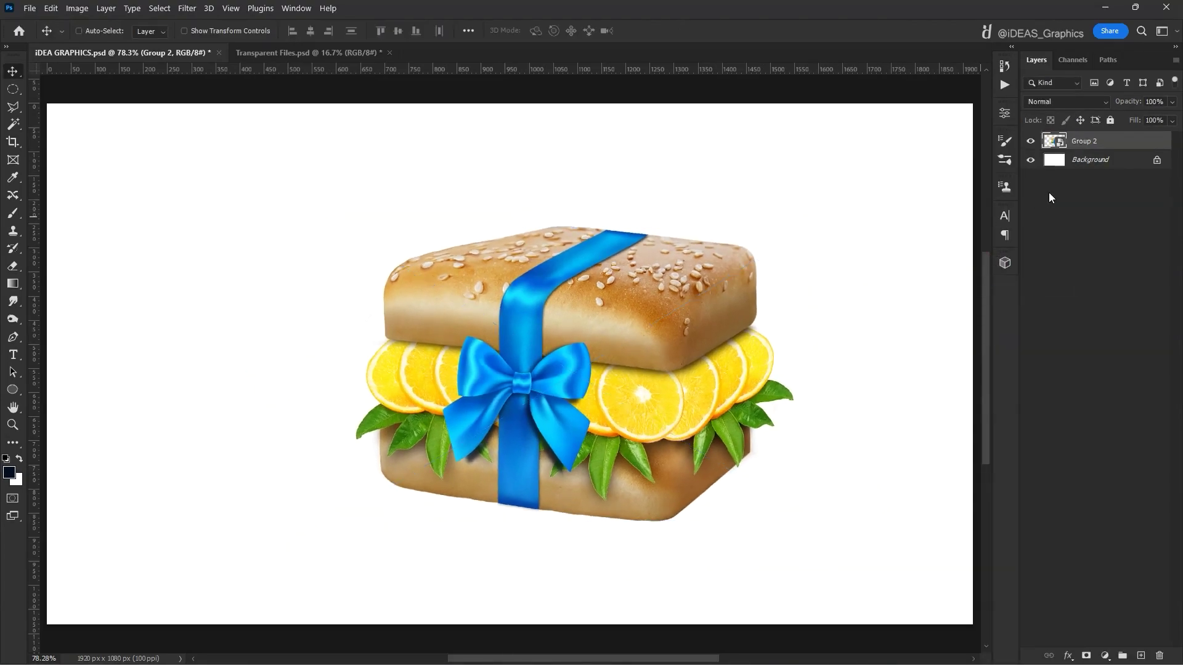
Step: Duplicate the white Background layer and add a Gradient Overlay effect to the copy
{"action": "left_click", "coordinate": [1099, 165]}
{"action": "key", "text": "ctrl+j"}
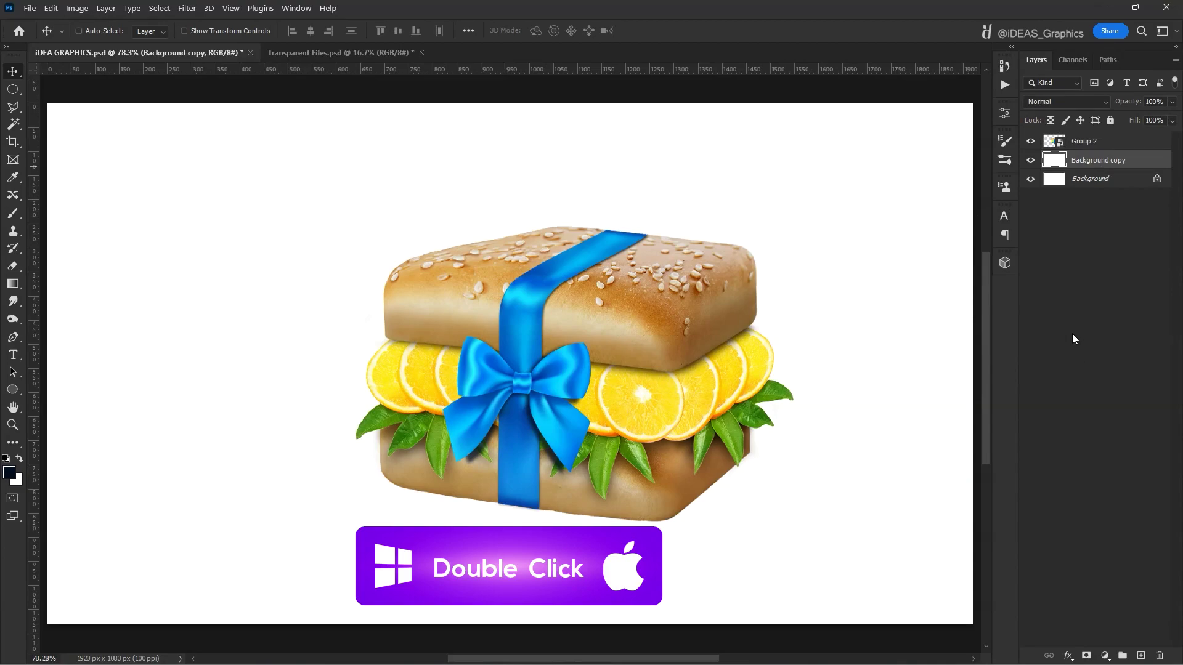
{"action": "left_click", "coordinate": [1068, 655]}
{"action": "left_click", "coordinate": [1103, 628]}
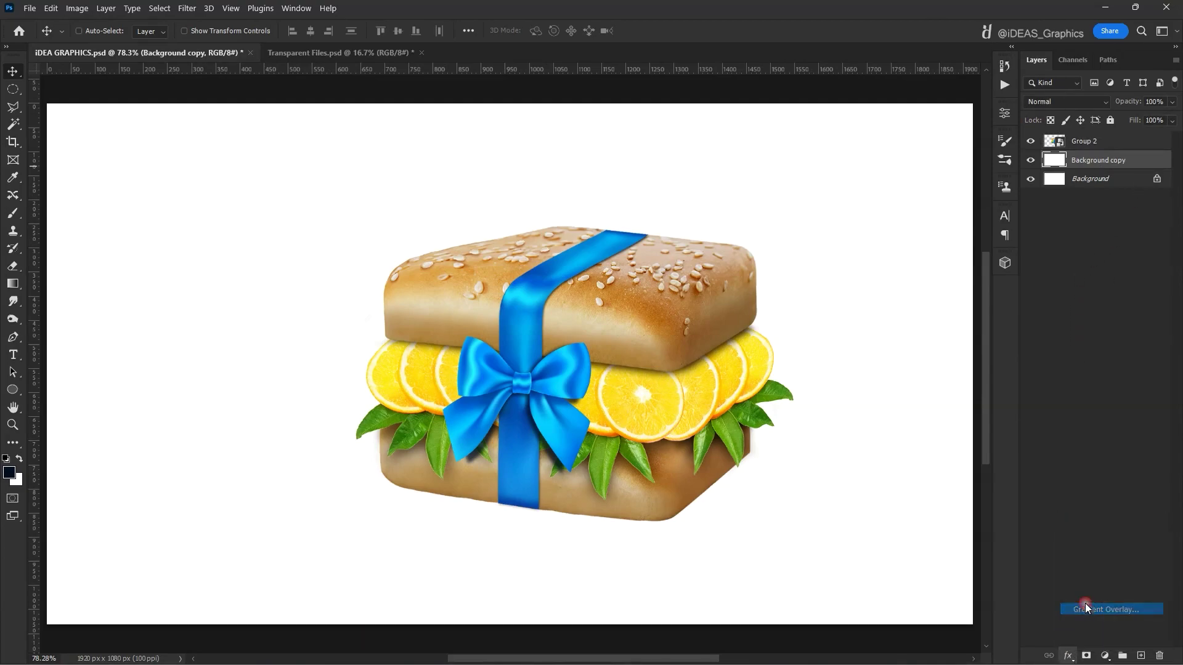
Step: Set the gradient's left stop to white ffffff and add a middle stop, adjusting locations to 20 and 50
{"action": "left_click_drag", "start_coordinate": [769, 324], "coordinate": [821, 272]}
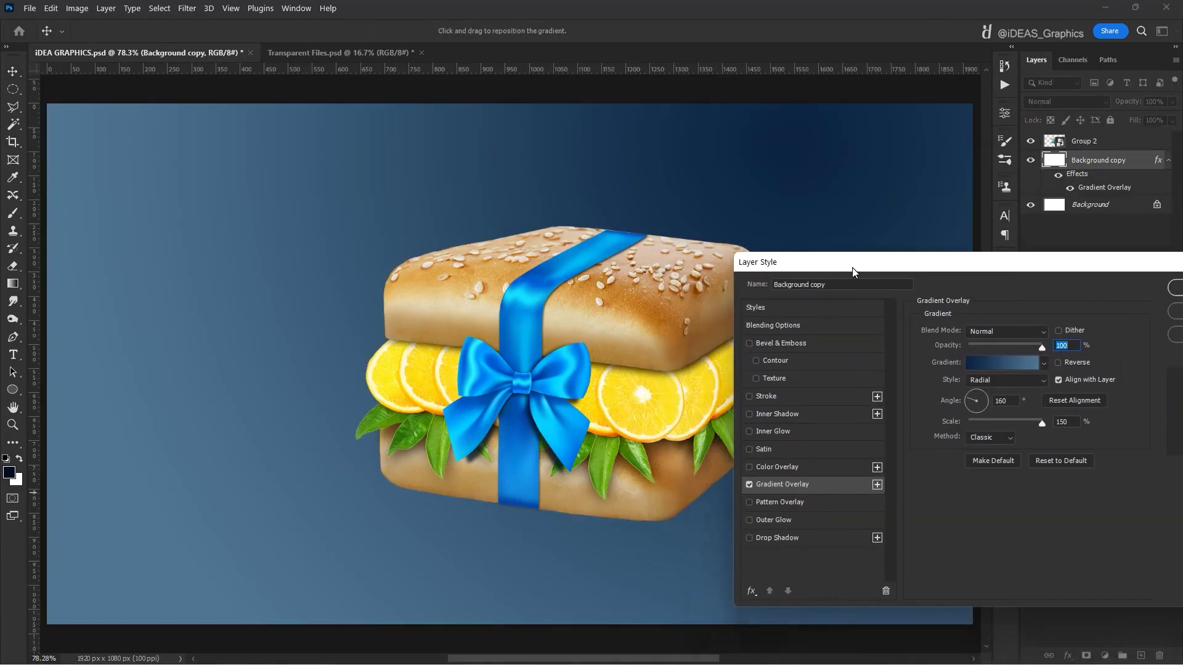
{"action": "left_click", "coordinate": [959, 365]}
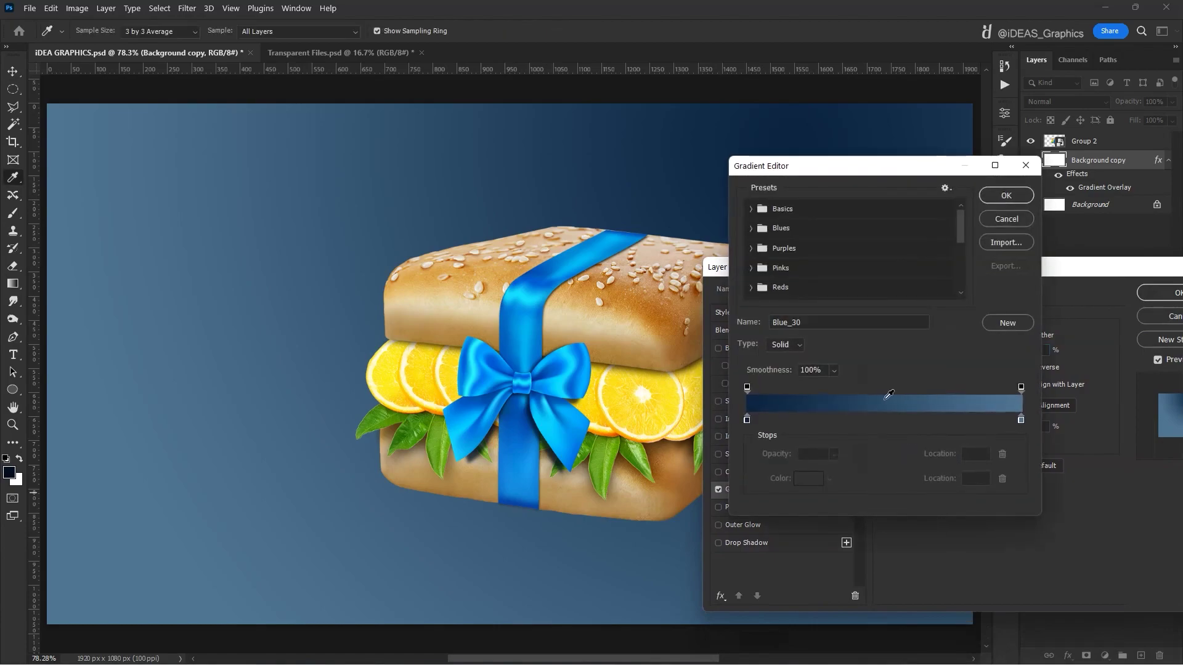
{"action": "double_click", "coordinate": [746, 420]}
{"action": "type", "text": "ffffff"}
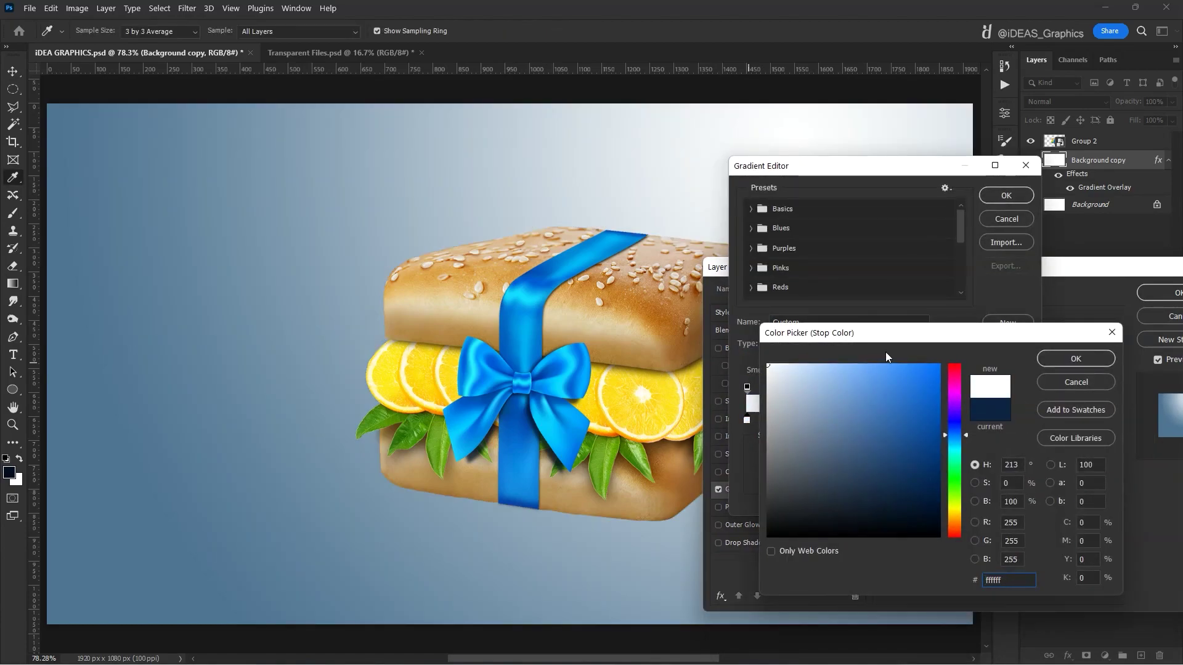
{"action": "left_click", "coordinate": [1063, 362]}
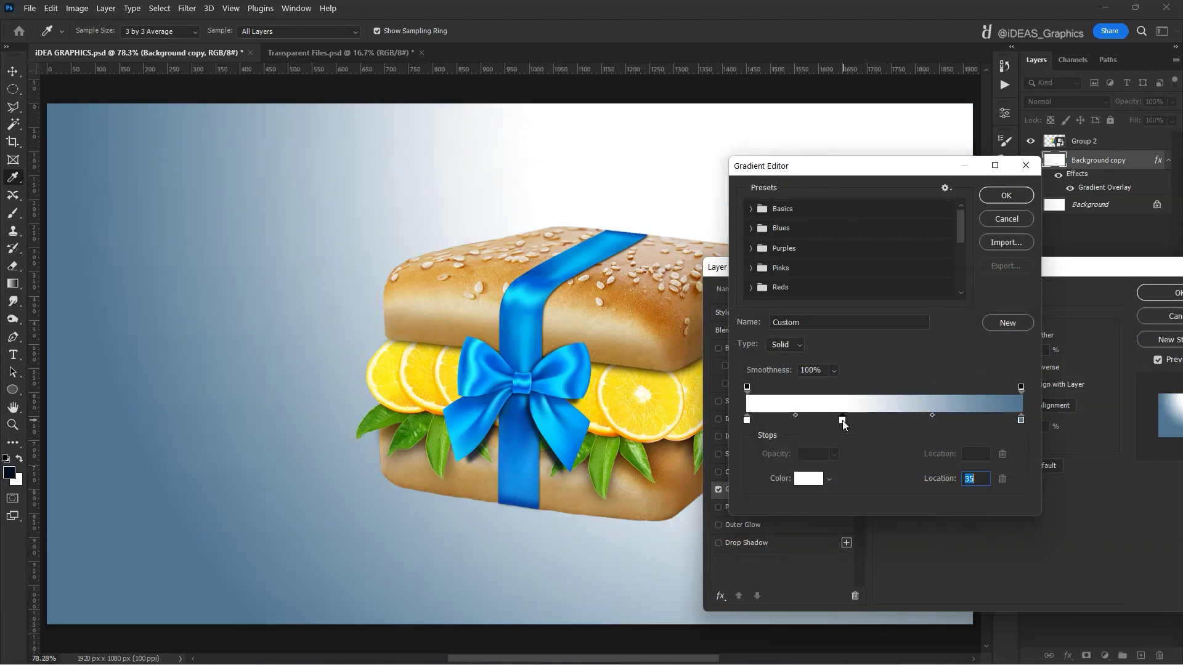
{"action": "left_click_drag", "start_coordinate": [844, 420], "coordinate": [895, 420]}
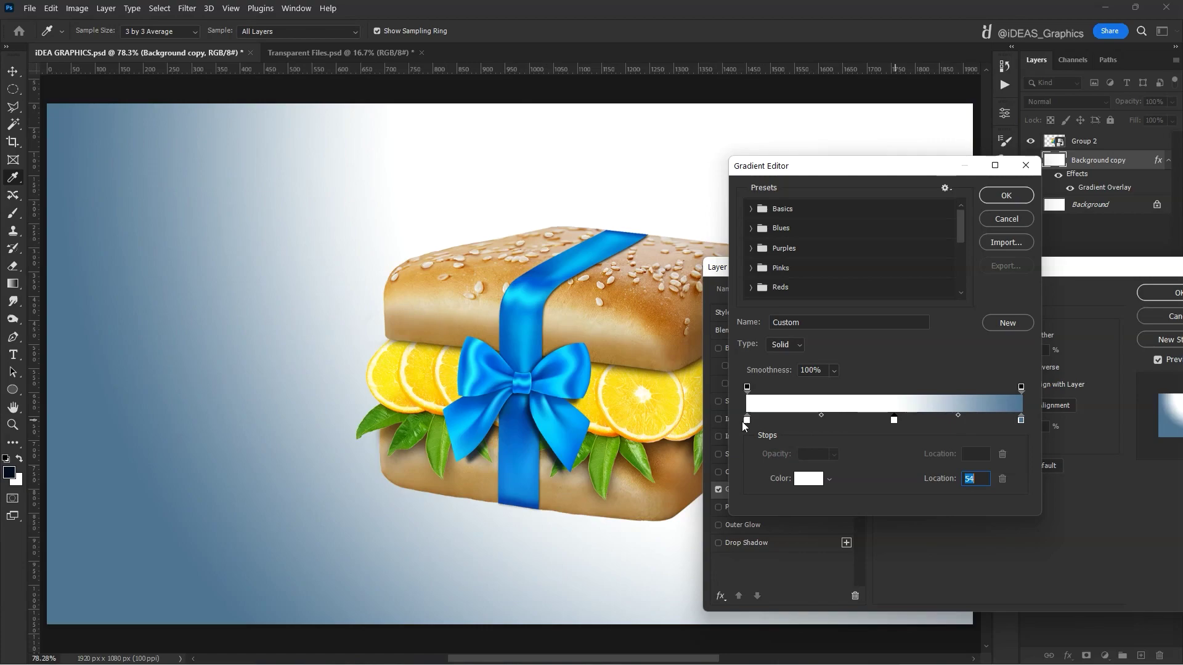
{"action": "type", "text": "20"}
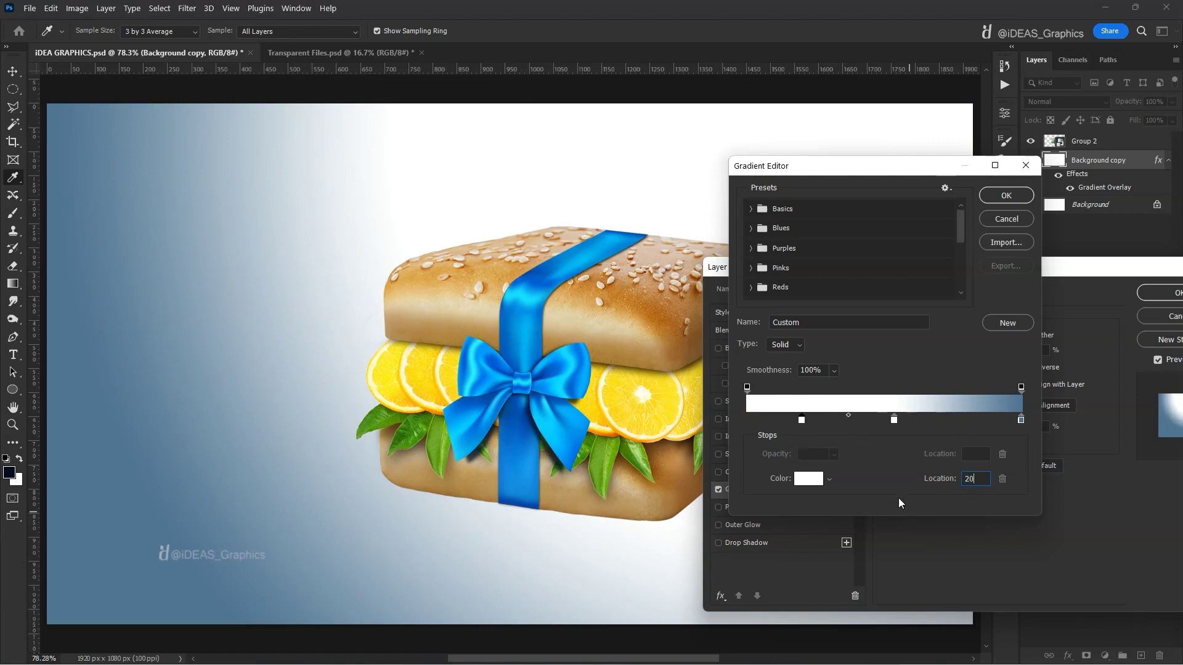
{"action": "left_click", "coordinate": [894, 419]}
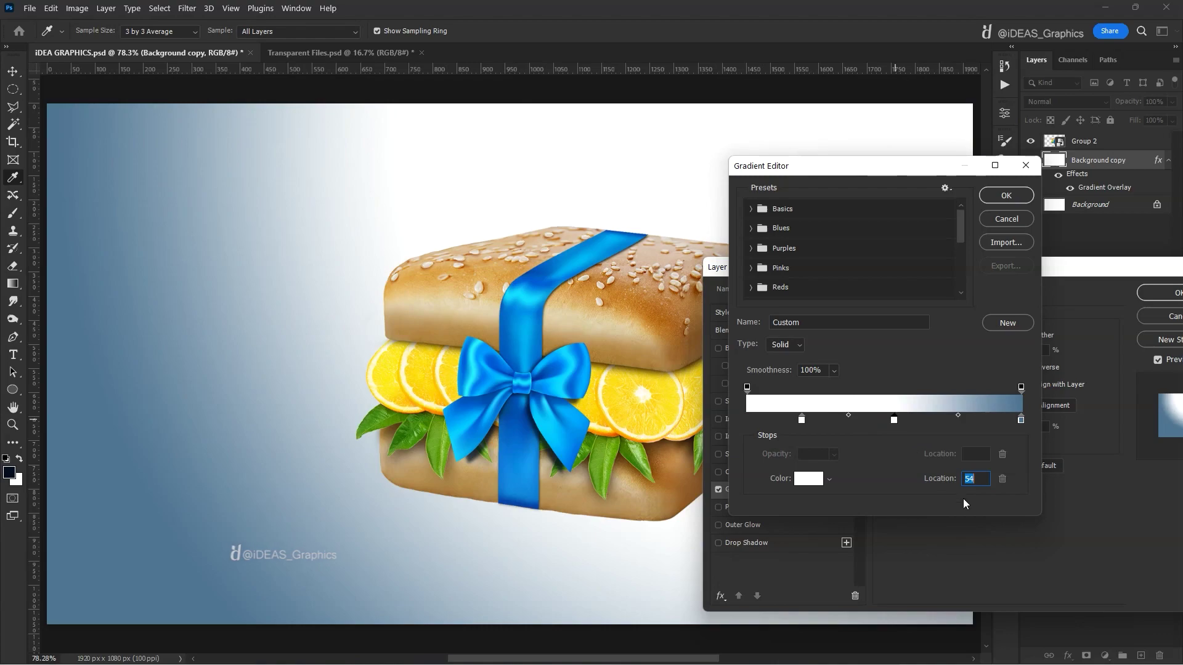
{"action": "type", "text": "50"}
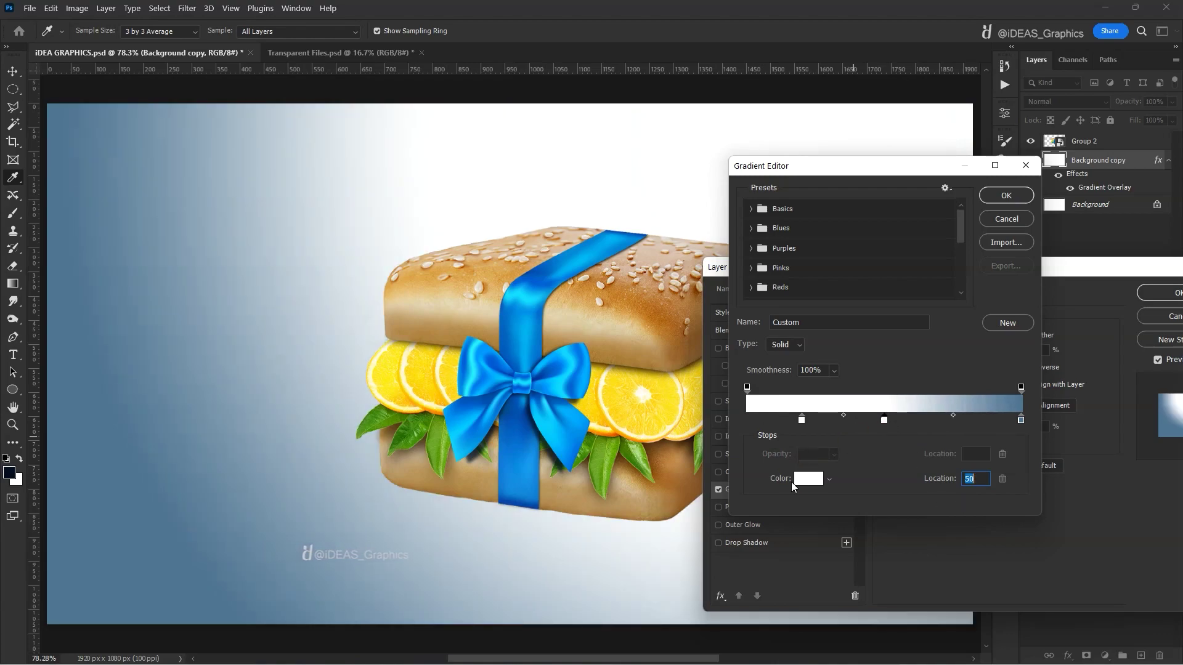
Step: Colour the middle stop bright blue 027fcf and the right stop deep blue 044db0, then accept the gradient
{"action": "left_click", "coordinate": [804, 479]}
{"action": "type", "text": "0"}
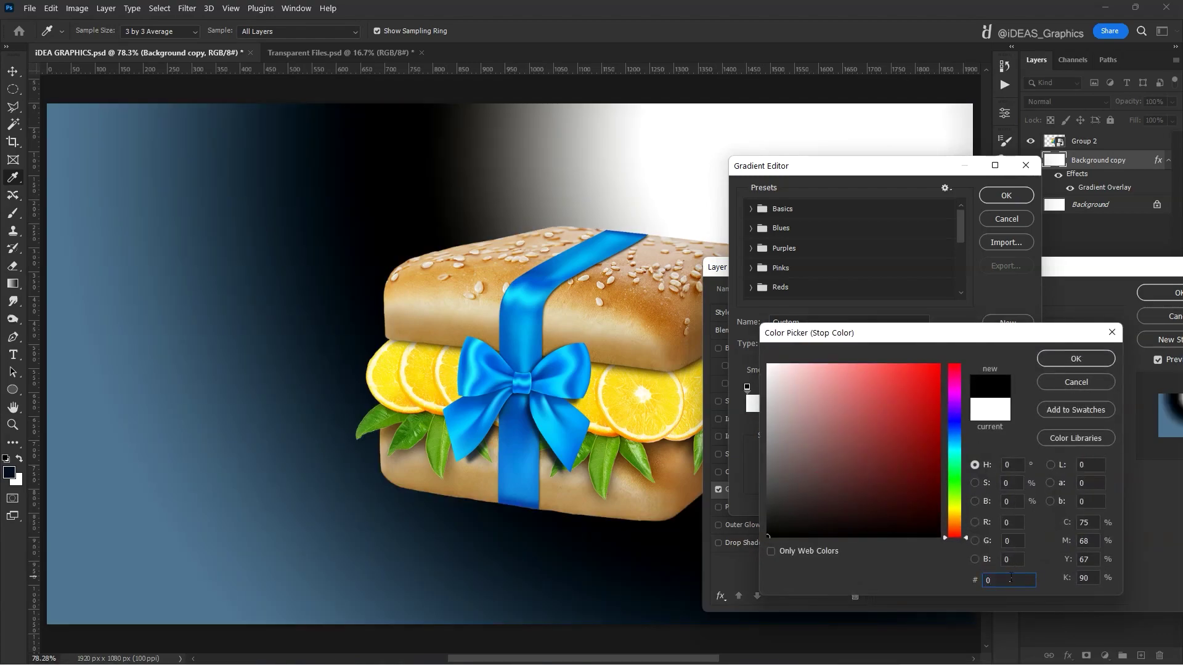
{"action": "type", "text": "27fcf"}
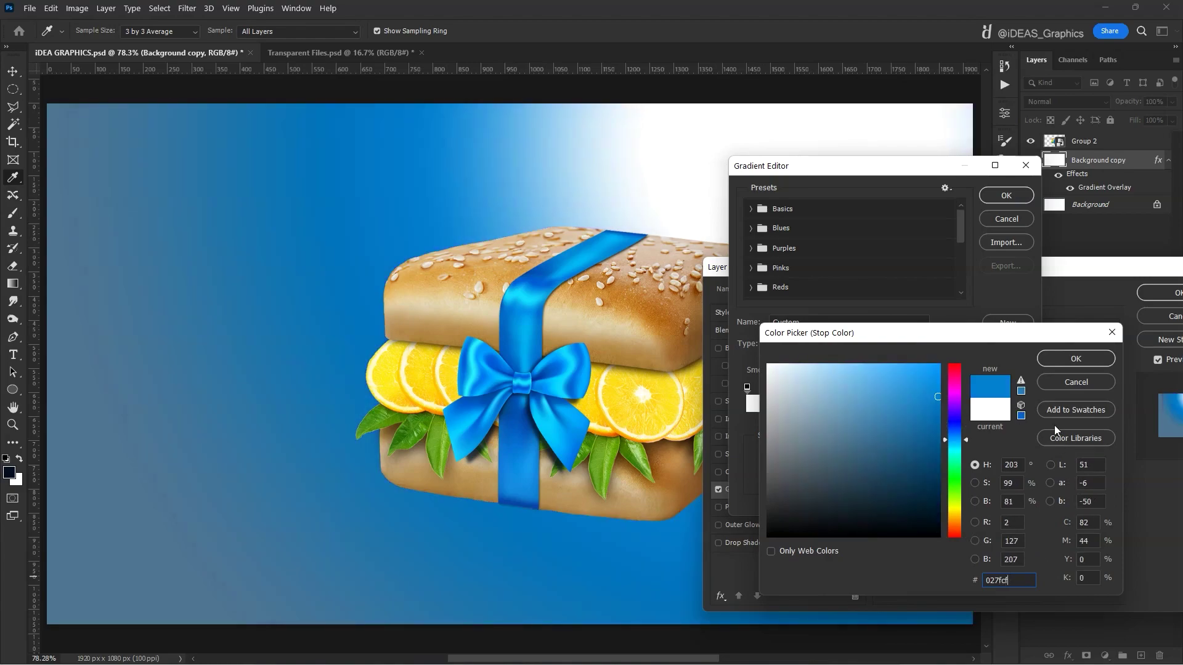
{"action": "left_click", "coordinate": [1075, 359]}
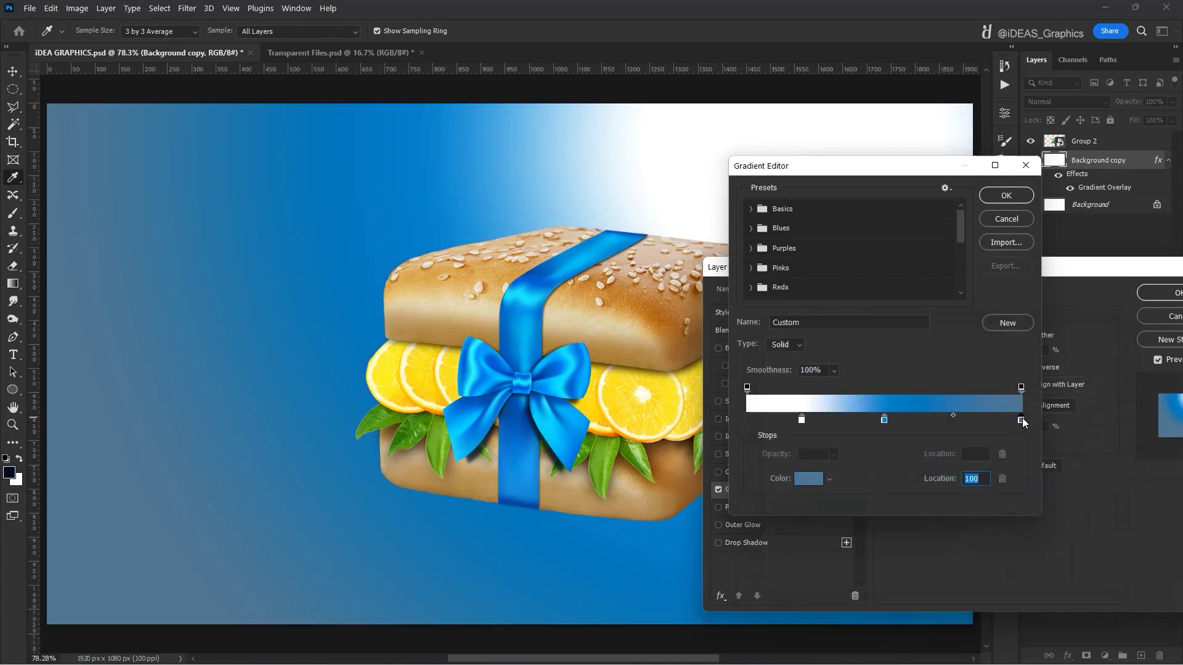
{"action": "double_click", "coordinate": [1021, 420]}
{"action": "type", "text": "044"}
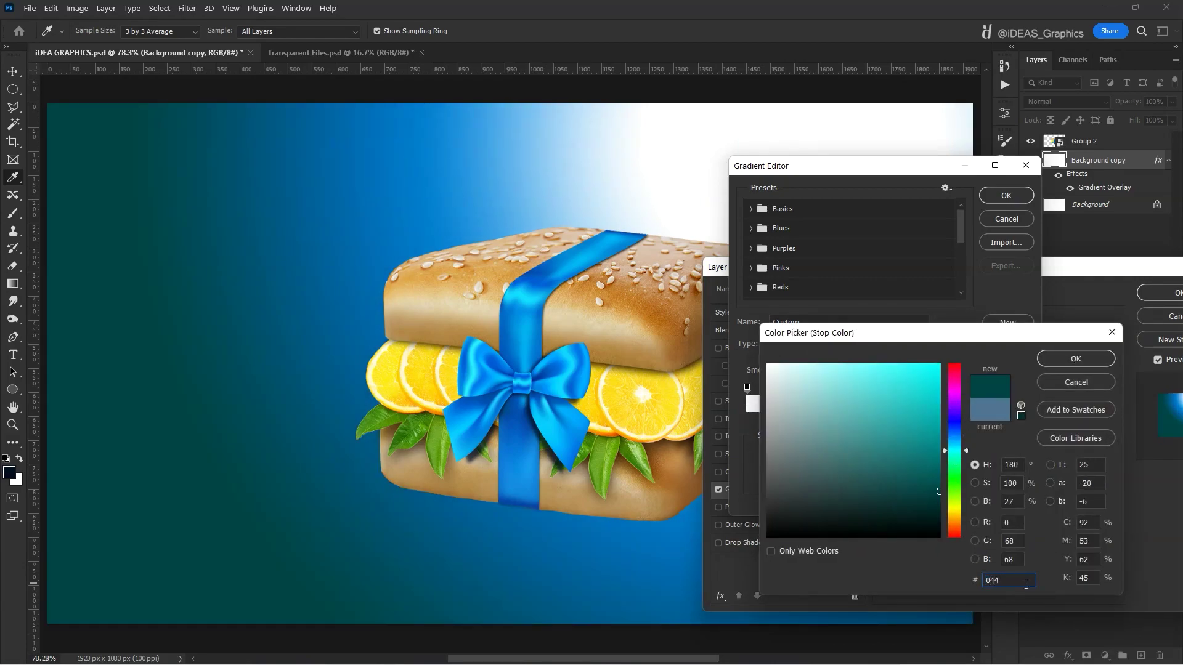
{"action": "type", "text": "db0"}
{"action": "left_click", "coordinate": [1077, 359]}
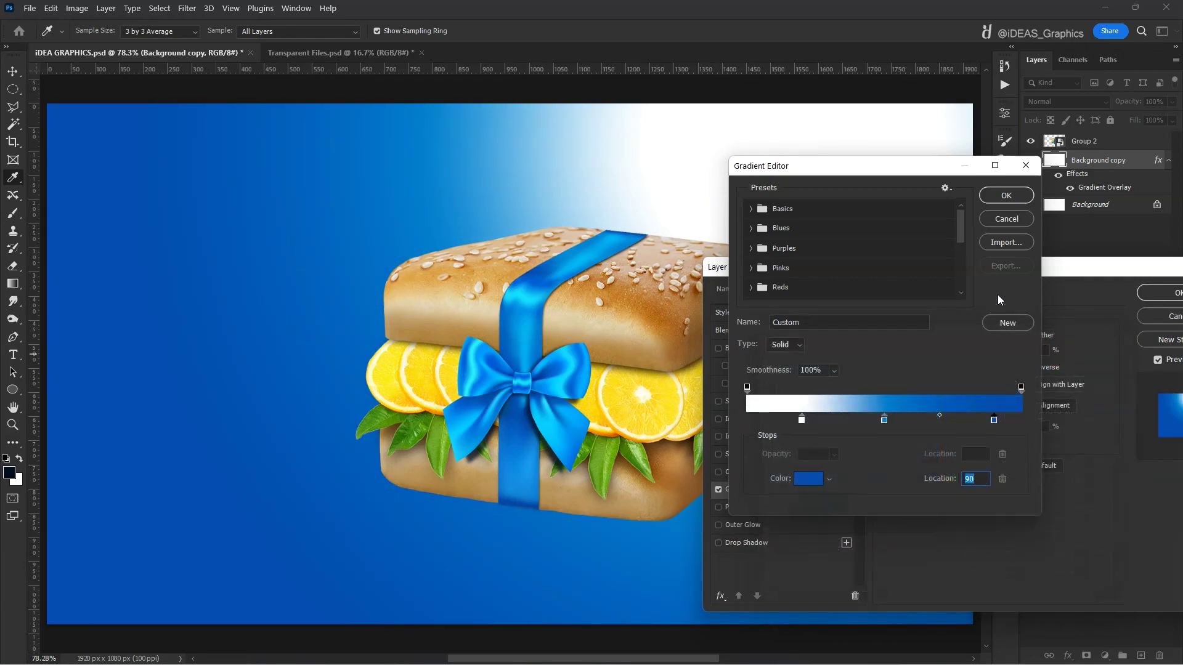
{"action": "left_click", "coordinate": [1015, 198]}
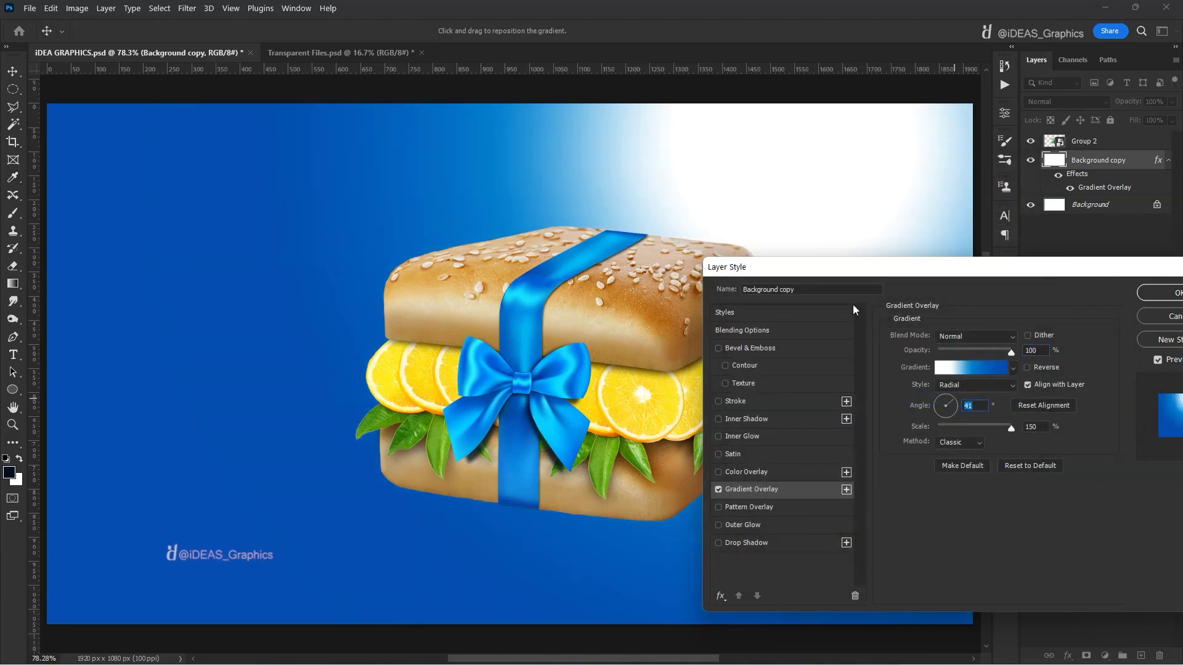
Step: Drag the gradient's white glow up and left behind the burger and apply the overlay
{"action": "left_click_drag", "start_coordinate": [949, 411], "coordinate": [952, 390]}
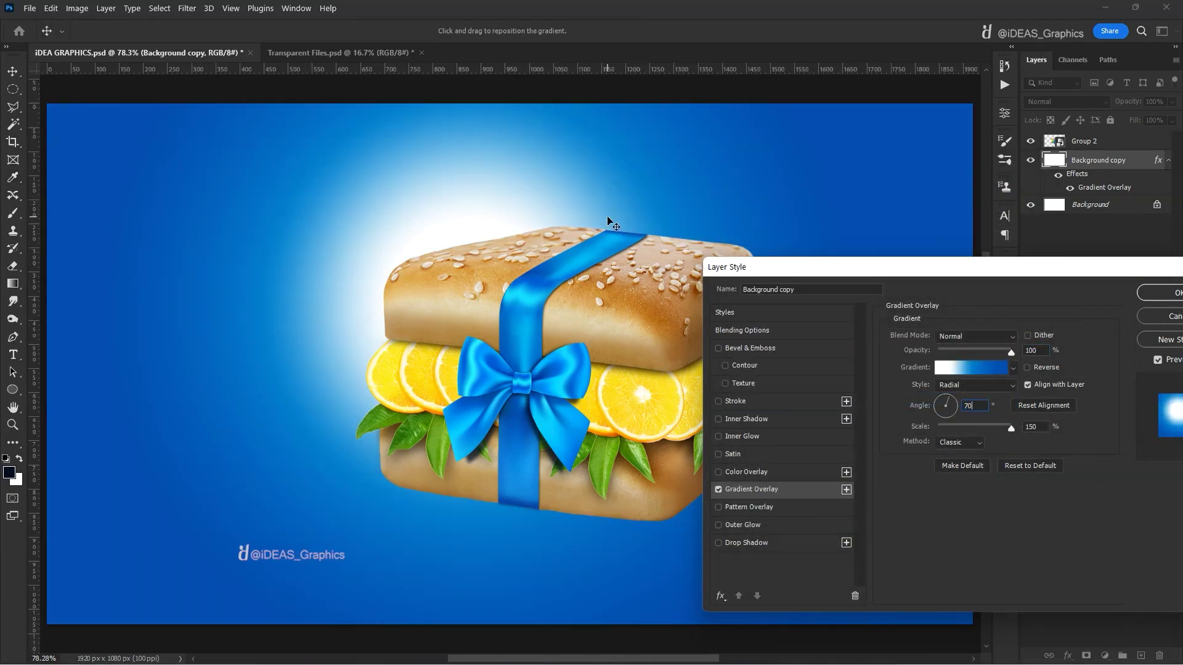
{"action": "mouse_move", "coordinate": [608, 229]}
{"action": "left_mouse_down"}
{"action": "mouse_move", "coordinate": [535, 222]}
{"action": "mouse_move", "coordinate": [581, 184]}
{"action": "mouse_move", "coordinate": [563, 205]}
{"action": "left_mouse_up"}
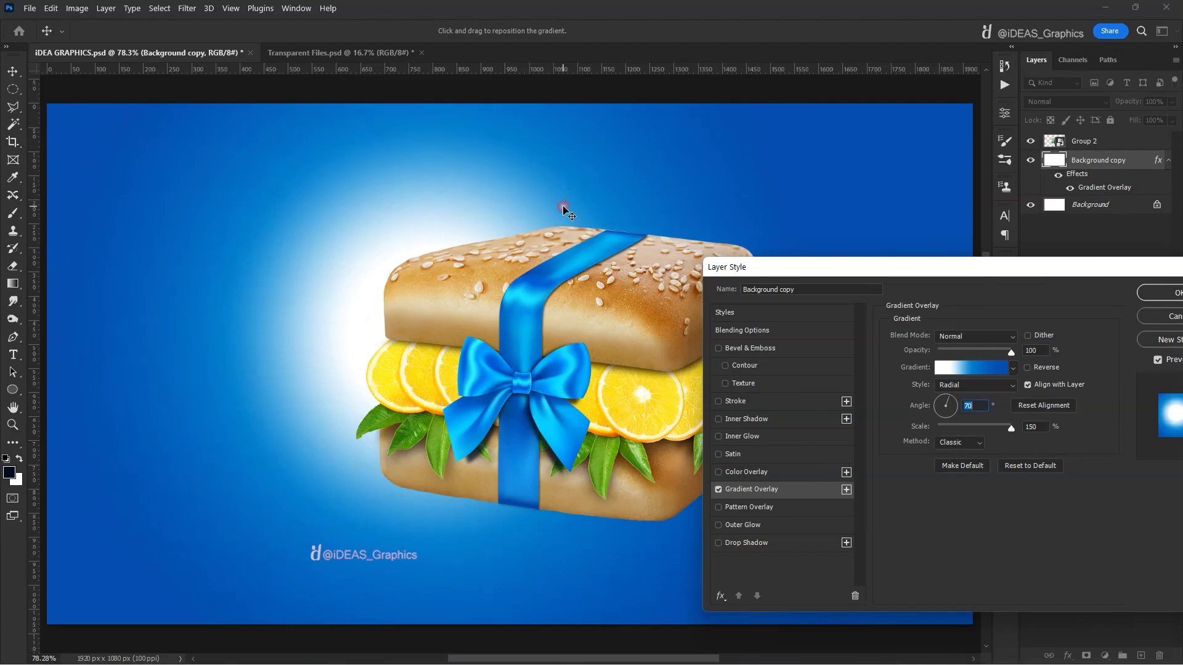
{"action": "key", "text": "Return"}
Step: Move the burger group right and slightly down, and shrink it a little
{"action": "left_click", "coordinate": [1103, 142]}
{"action": "left_click_drag", "start_coordinate": [619, 297], "coordinate": [683, 315]}
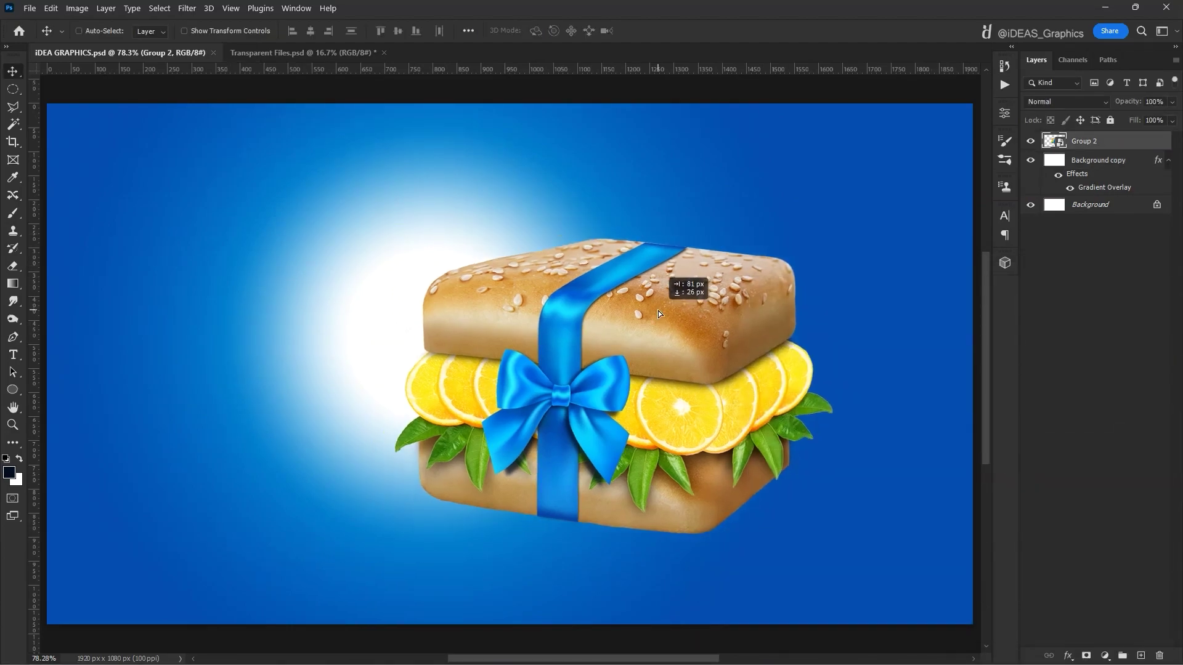
{"action": "key", "text": "ctrl+t"}
{"action": "left_click_drag", "start_coordinate": [409, 243], "coordinate": [432, 262]}
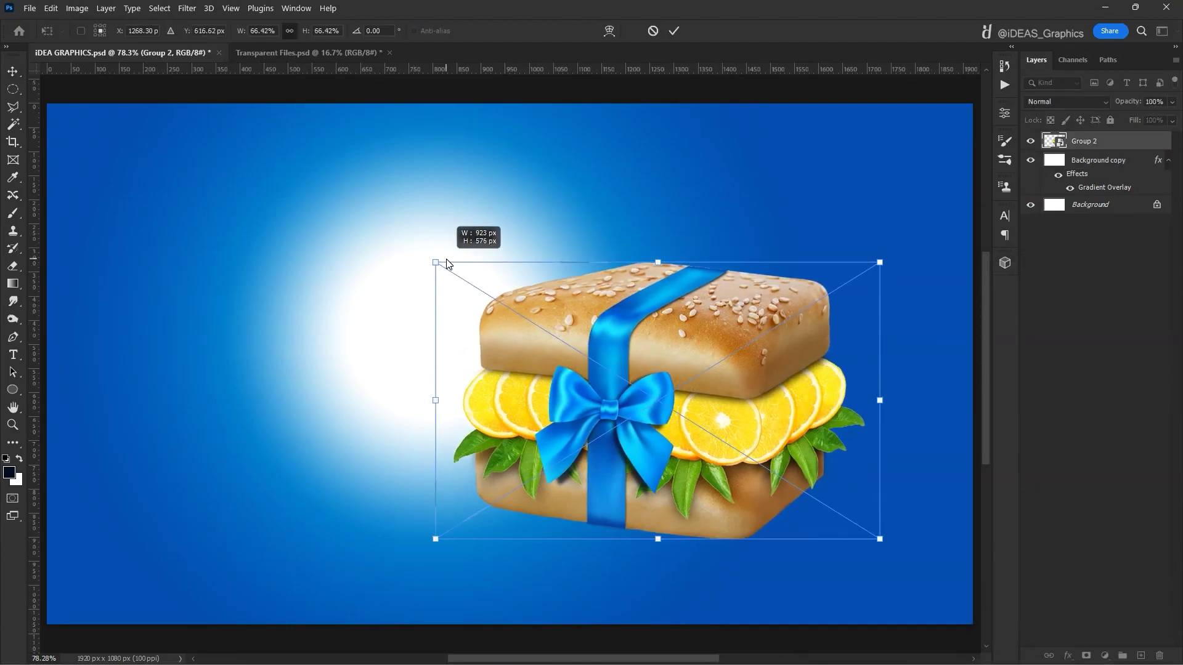
{"action": "key", "text": "Return"}
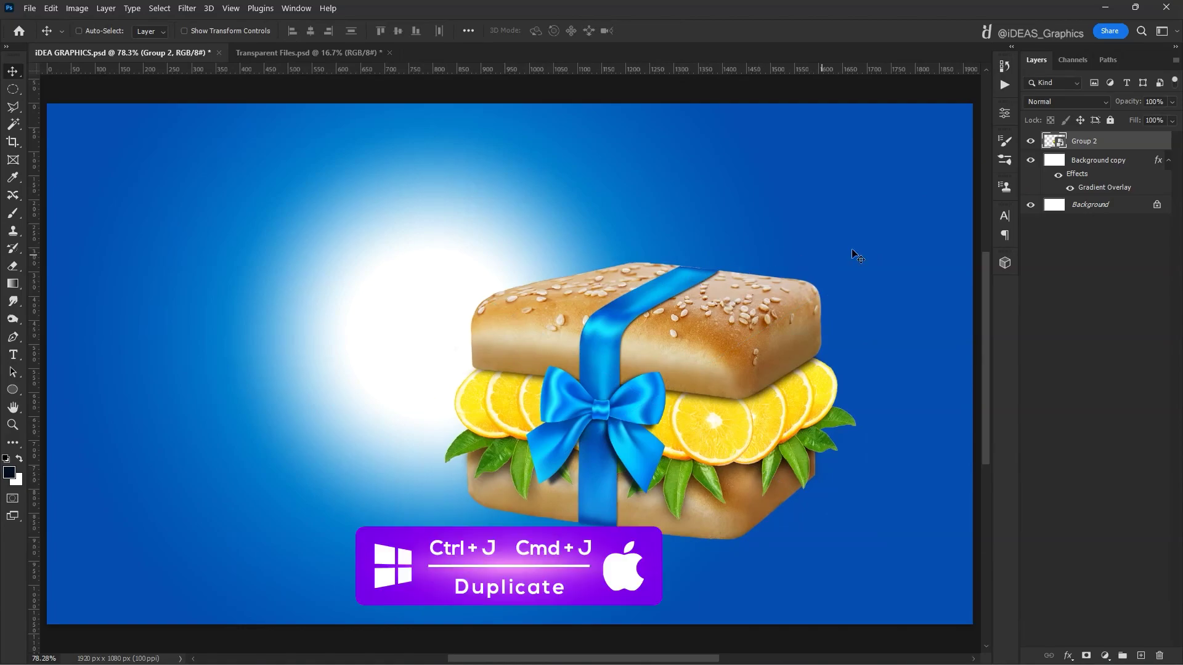
Step: Duplicate the gradient background copy layer and add a new empty layer above it
{"action": "left_click", "coordinate": [1098, 161]}
{"action": "key", "text": "ctrl+j"}
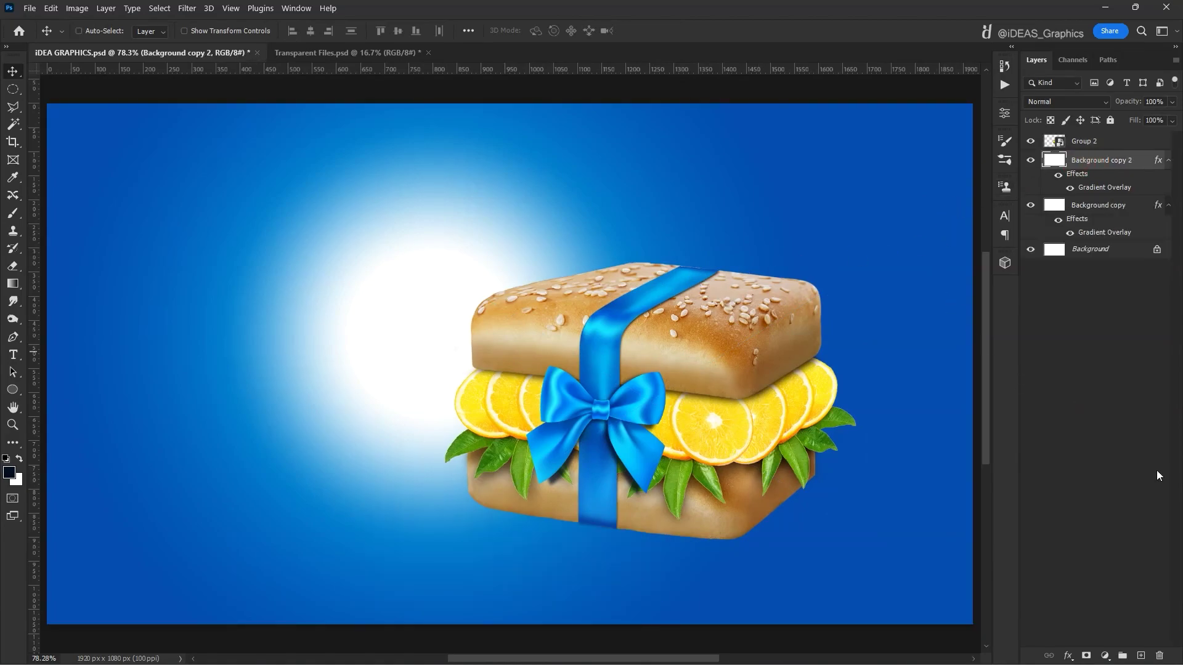
{"action": "left_click", "coordinate": [1141, 656]}
Step: Stamp the merged background into Layer 1 and warp the white glow to stretch it outward
{"action": "left_click", "coordinate": [1104, 184], "text": "shift"}
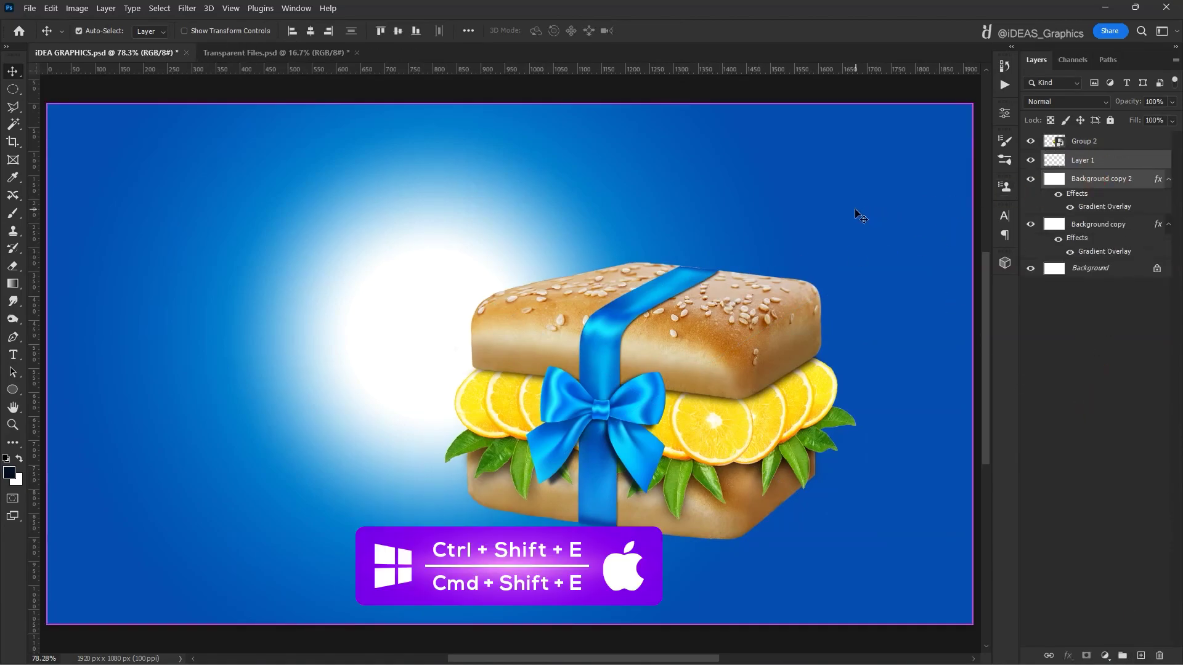
{"action": "key", "text": "ctrl+e"}
{"action": "key", "text": "ctrl+t"}
{"action": "right_click", "coordinate": [526, 253]}
{"action": "left_click", "coordinate": [559, 345]}
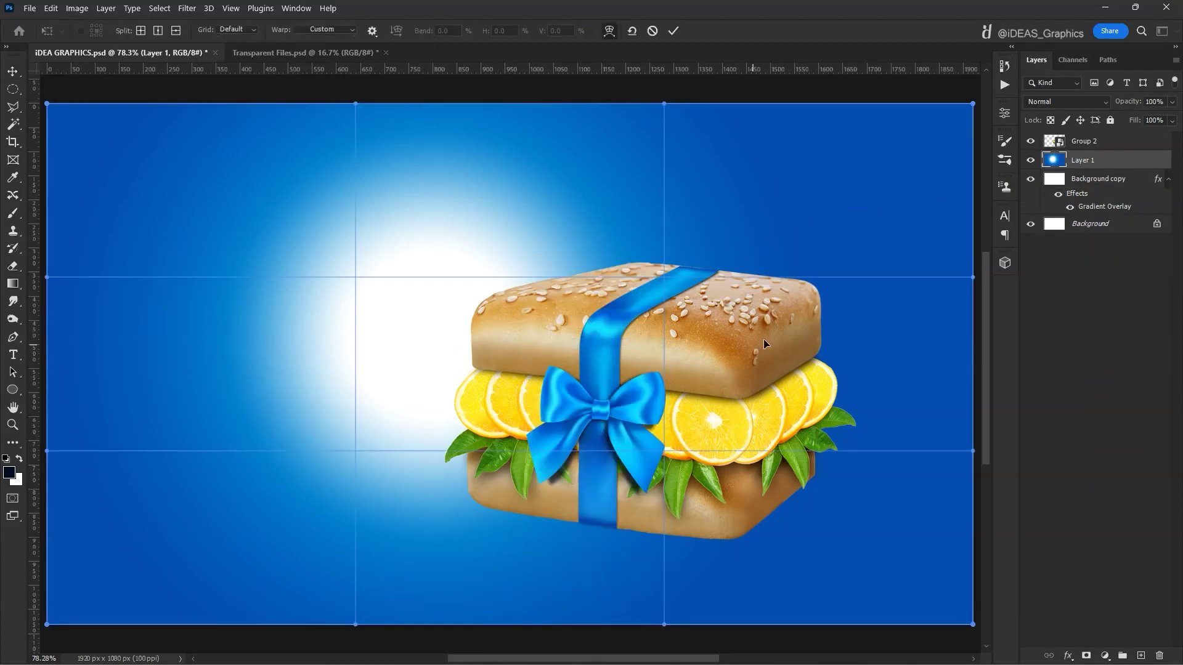
{"action": "left_click_drag", "start_coordinate": [763, 339], "coordinate": [916, 326]}
{"action": "scroll", "coordinate": [915, 327], "scroll_direction": "down", "scroll_amount": 2}
{"action": "mouse_move", "coordinate": [406, 320]}
{"action": "left_mouse_down"}
{"action": "mouse_move", "coordinate": [354, 321]}
{"action": "mouse_move", "coordinate": [462, 330]}
{"action": "mouse_move", "coordinate": [594, 315]}
{"action": "left_mouse_up"}
{"action": "scroll", "coordinate": [354, 320], "scroll_direction": "down", "scroll_amount": 1}
{"action": "key", "text": "Return"}
Step: Narrow the glow from its left side and create a layer beneath it filled with the sampled background blue
{"action": "key", "text": "ctrl+t"}
{"action": "left_click_drag", "start_coordinate": [177, 349], "coordinate": [242, 349]}
{"action": "key", "text": "Return"}
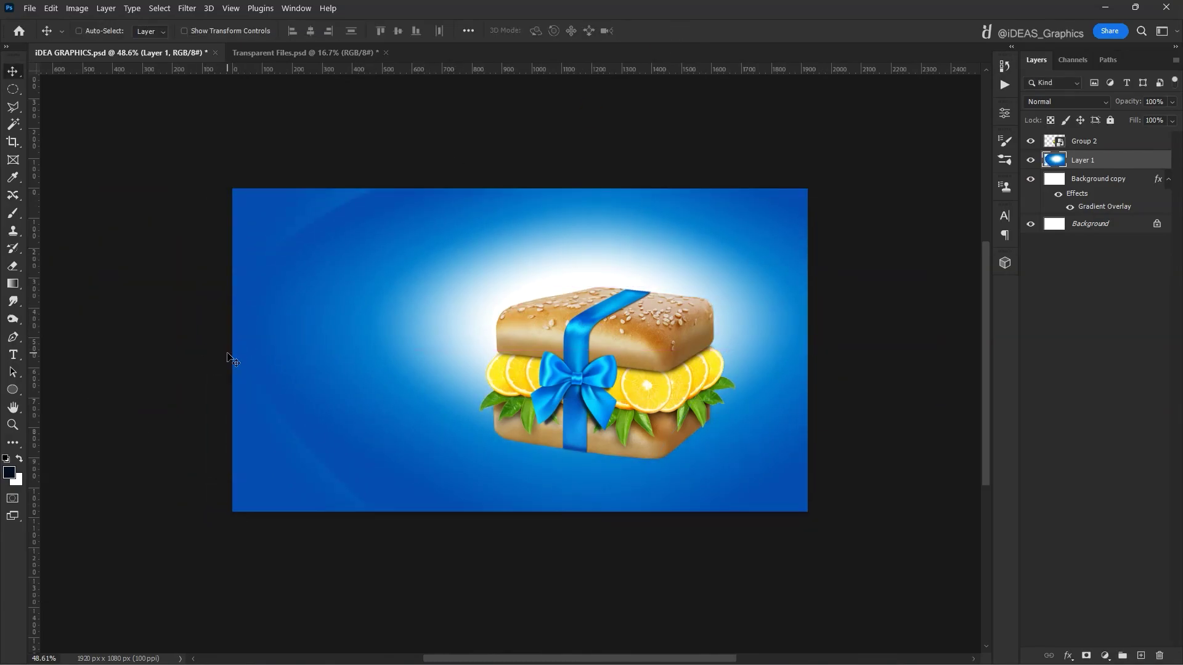
{"action": "key", "text": "i"}
{"action": "left_click", "coordinate": [431, 137]}
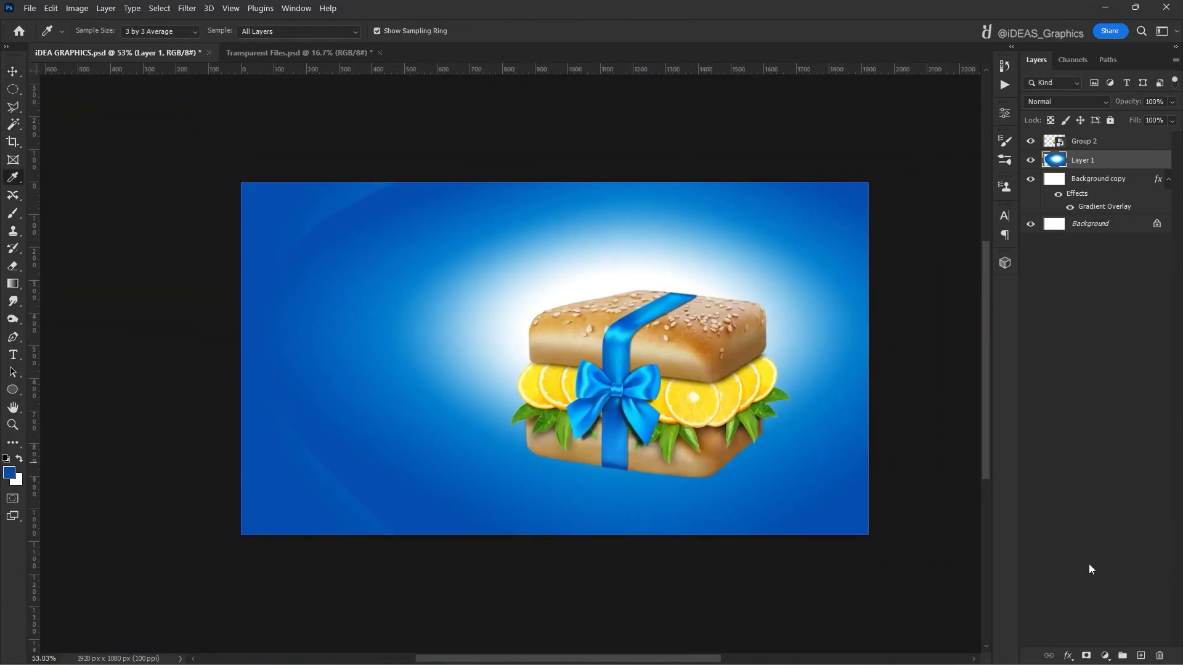
{"action": "left_click", "coordinate": [1148, 655], "text": "ctrl"}
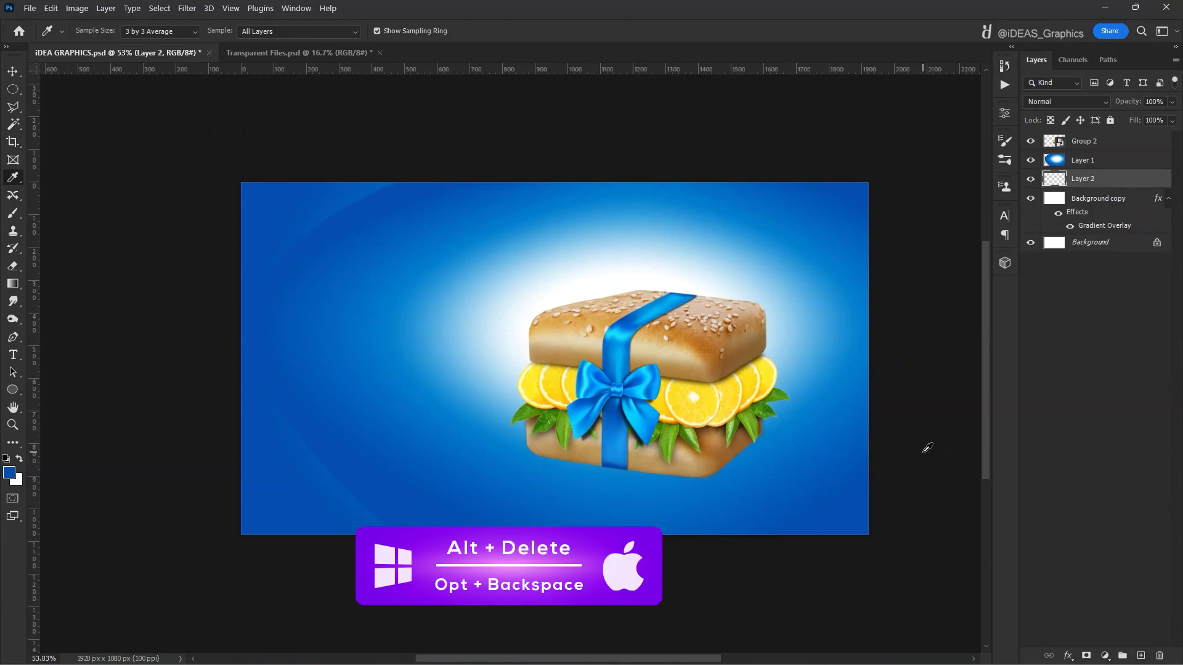
{"action": "key", "text": "b"}
Step: Mask Layer 1 and paint away part of the glow, then add a new empty layer on top
{"action": "left_click", "coordinate": [1079, 167]}
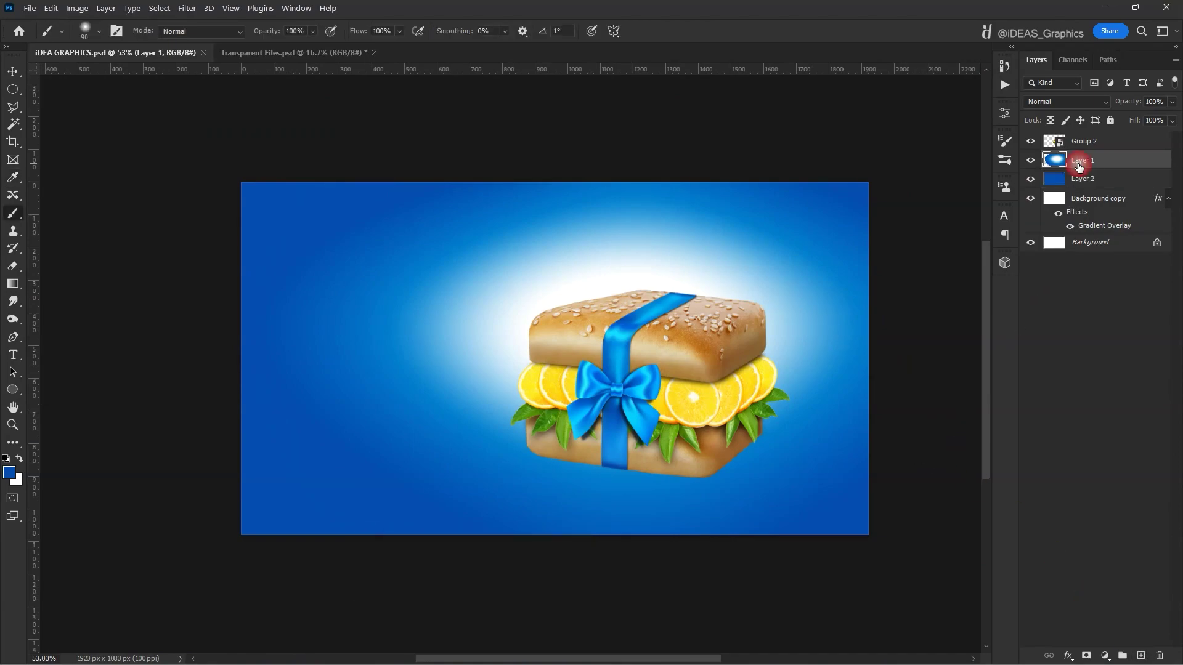
{"action": "left_click", "coordinate": [1087, 654]}
{"action": "key", "text": "bracketright"}
{"action": "key", "text": "bracketright"}
{"action": "key", "text": "bracketright"}
{"action": "left_click_drag", "start_coordinate": [395, 229], "coordinate": [455, 272]}
{"action": "left_click_drag", "start_coordinate": [259, 428], "coordinate": [249, 269]}
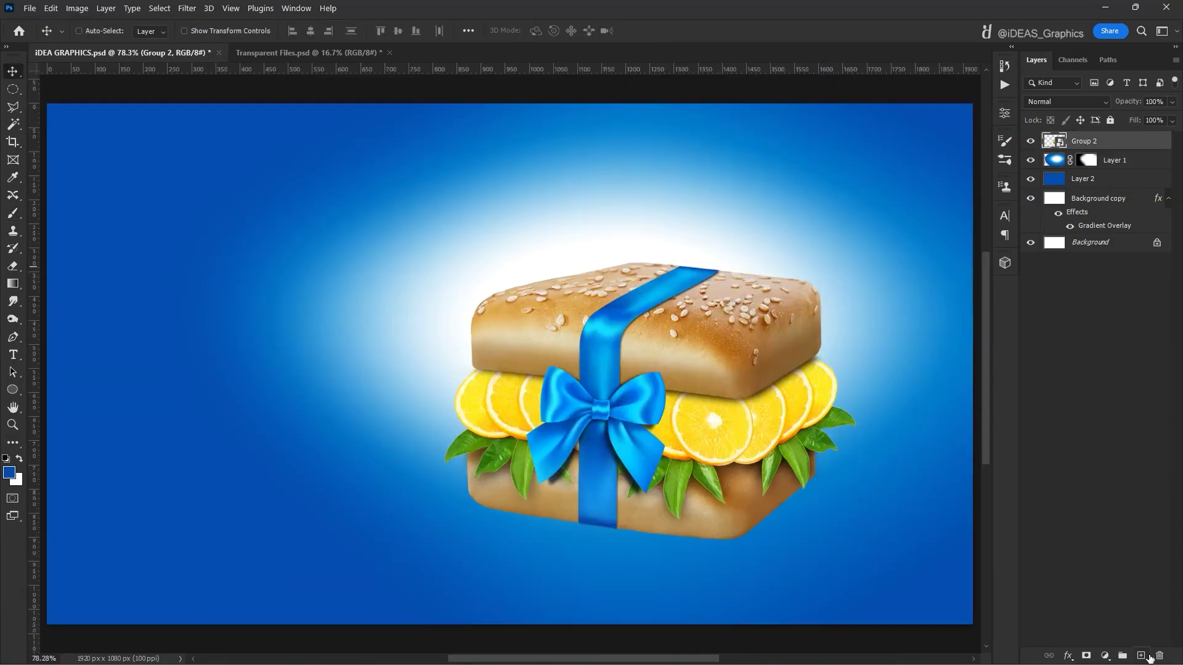
{"action": "left_click", "coordinate": [1142, 656]}
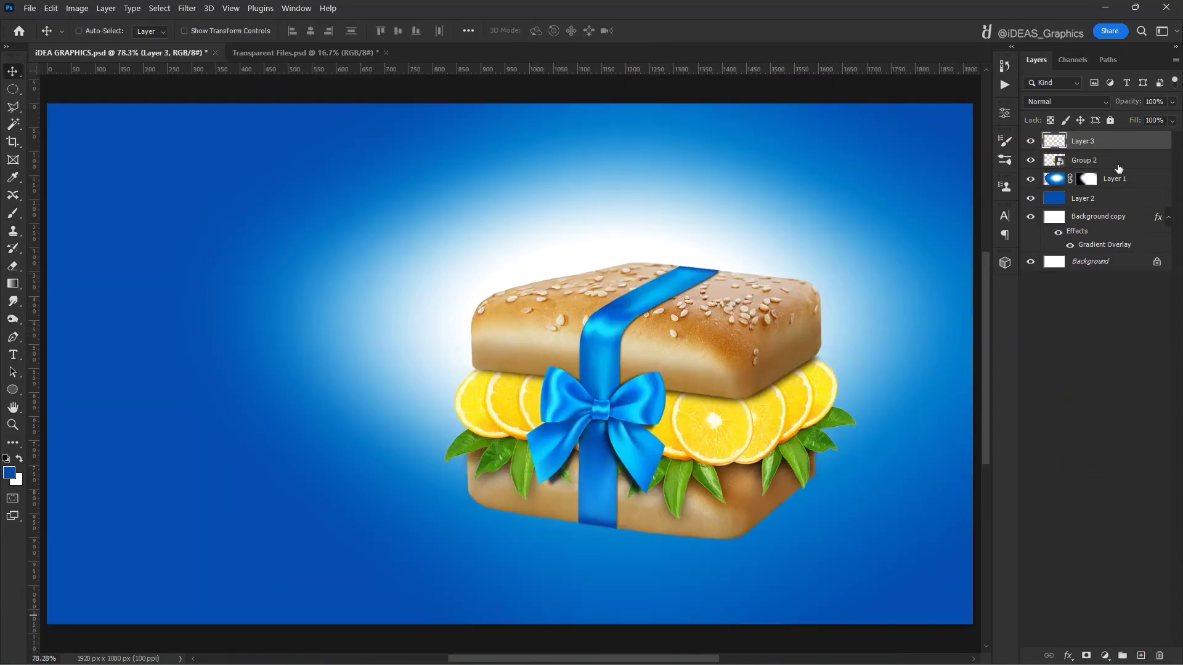
Step: Name the layer Shadow and paint a soft black dab on the canvas
{"action": "type", "text": "Shadow"}
{"action": "key", "text": "Return"}
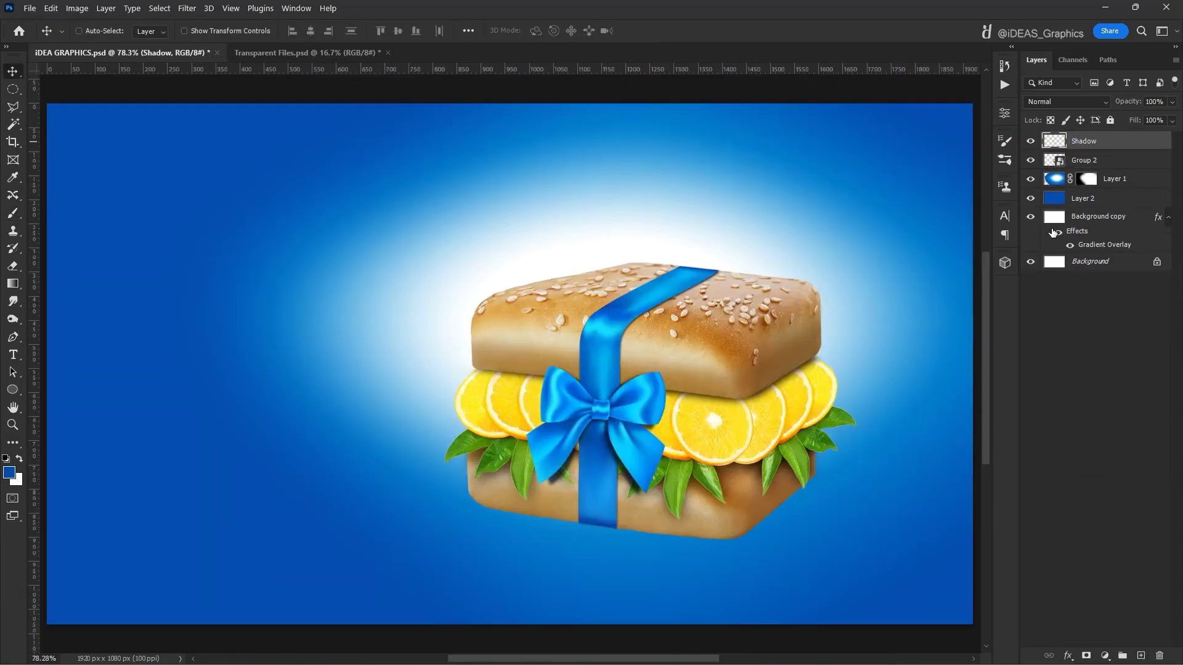
{"action": "key", "text": "b"}
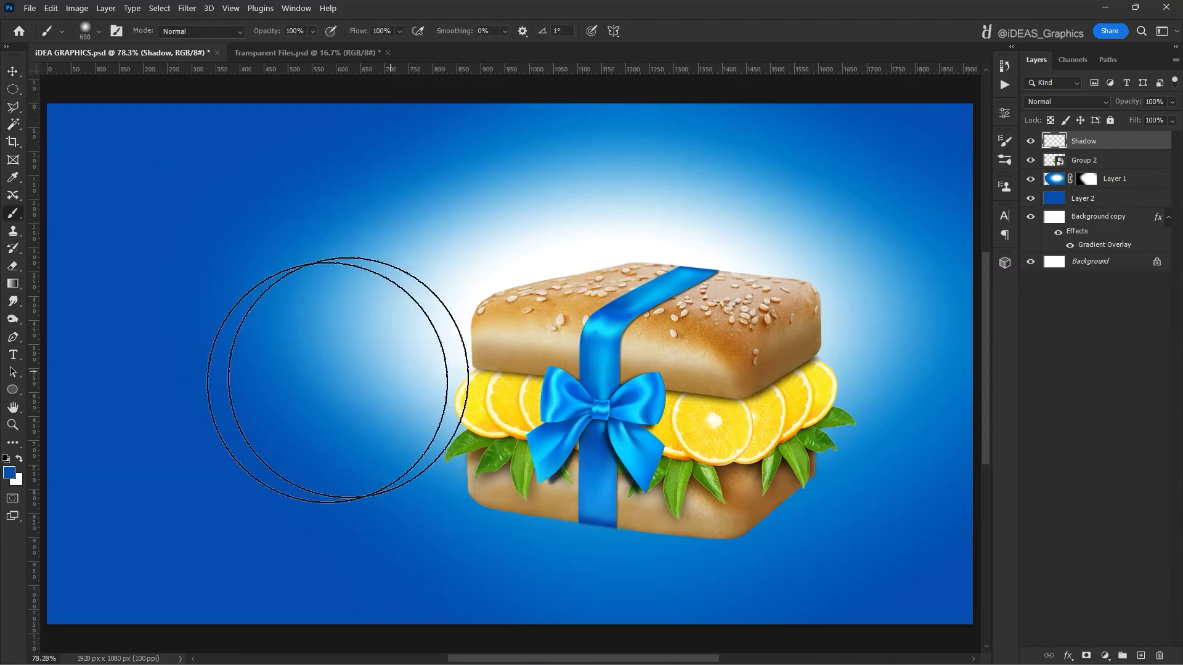
{"action": "left_click", "coordinate": [9, 472]}
{"action": "left_click", "coordinate": [924, 537]}
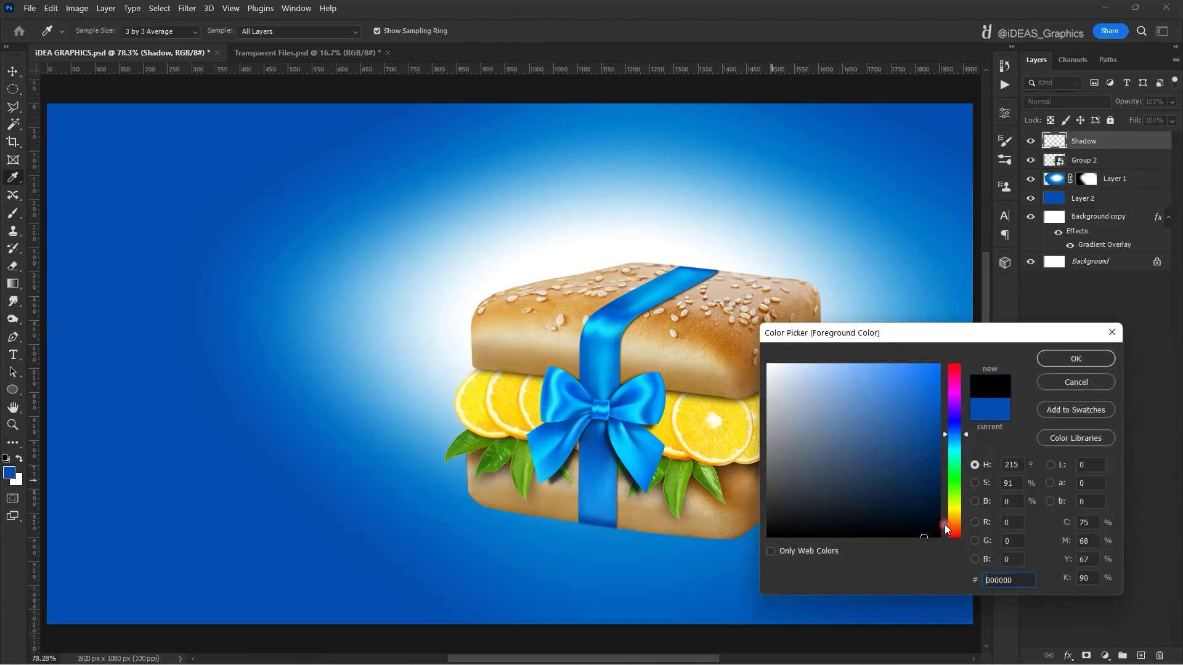
{"action": "left_click", "coordinate": [1075, 358]}
{"action": "left_click", "coordinate": [345, 363]}
Step: Squash, tilt and stretch the black dab into a flat shadow below the burger group
{"action": "key", "text": "ctrl+t"}
{"action": "left_click_drag", "start_coordinate": [345, 141], "coordinate": [346, 488]}
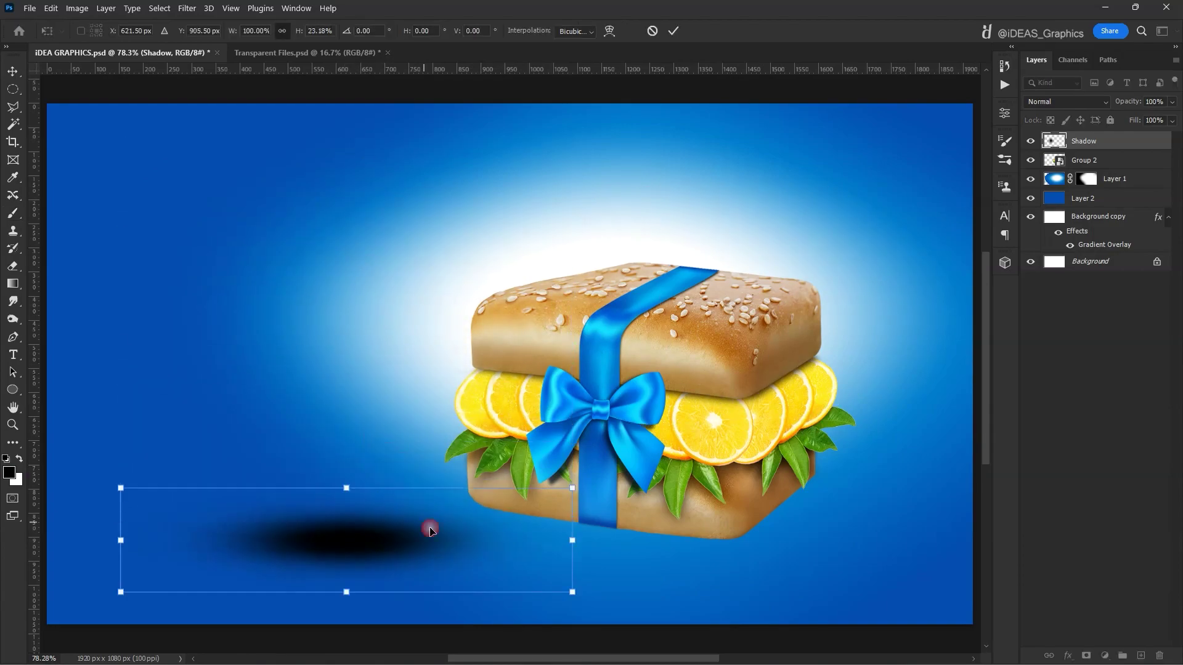
{"action": "left_click_drag", "start_coordinate": [428, 528], "coordinate": [602, 523]}
{"action": "key", "text": "ctrl+bracketleft"}
{"action": "mouse_move", "coordinate": [516, 483]}
{"action": "left_mouse_down"}
{"action": "mouse_move", "coordinate": [520, 509]}
{"action": "mouse_move", "coordinate": [634, 520]}
{"action": "left_mouse_up"}
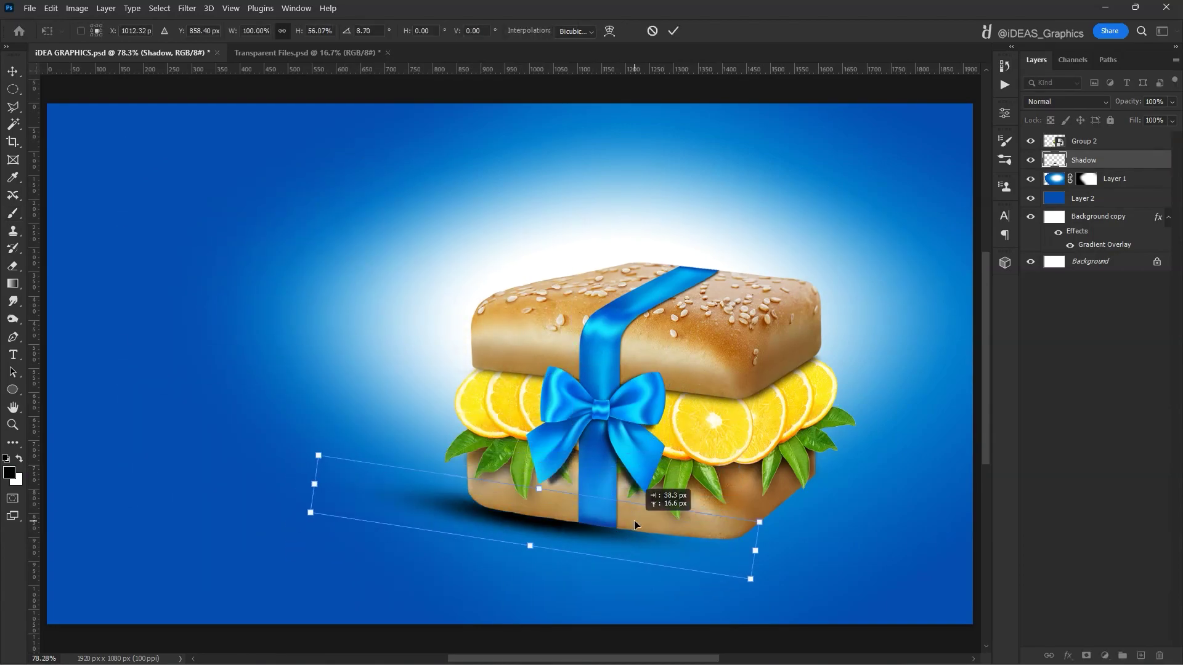
{"action": "left_click_drag", "start_coordinate": [754, 536], "coordinate": [895, 562]}
{"action": "left_click_drag", "start_coordinate": [316, 480], "coordinate": [256, 465]}
{"action": "left_click_drag", "start_coordinate": [895, 562], "coordinate": [959, 571]}
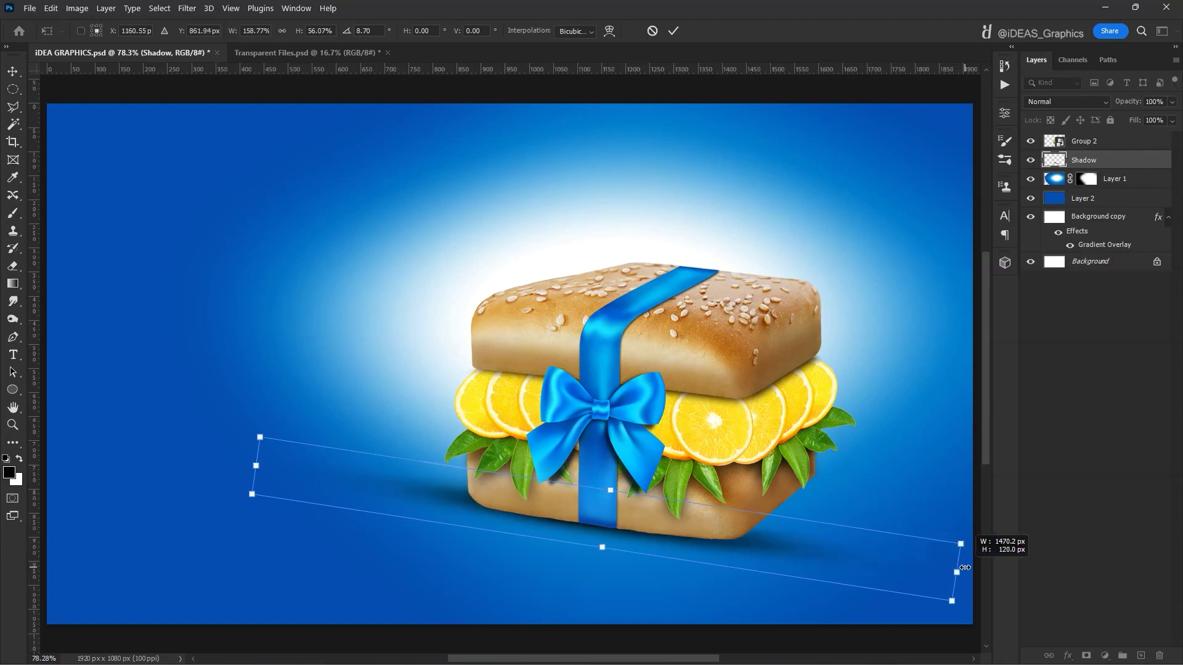
{"action": "key", "text": "Return"}
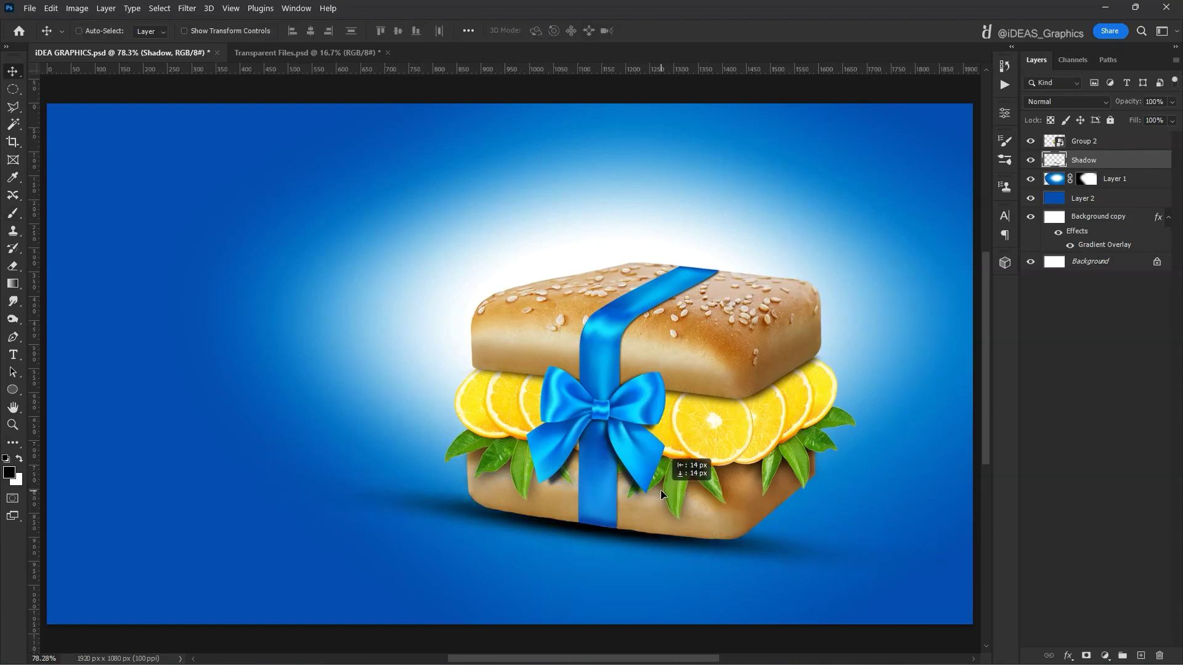
Step: Stack repeated Shadow copies, up past copy 10, to darken the shadow
{"action": "key", "text": "ctrl+j"}
{"action": "key", "text": "ctrl+j"}
{"action": "key", "text": "ctrl+j"}
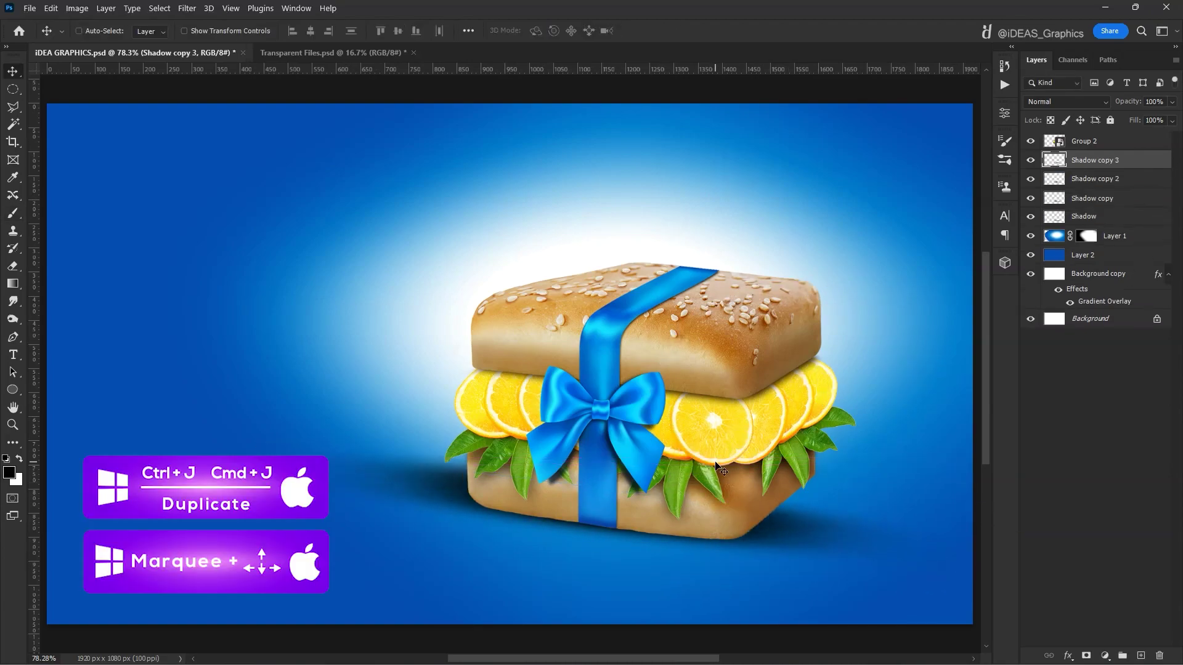
{"action": "key", "text": "ctrl+j"}
{"action": "key", "text": "ctrl+j"}
{"action": "key", "text": "ctrl+j"}
{"action": "key", "text": "ctrl+j"}
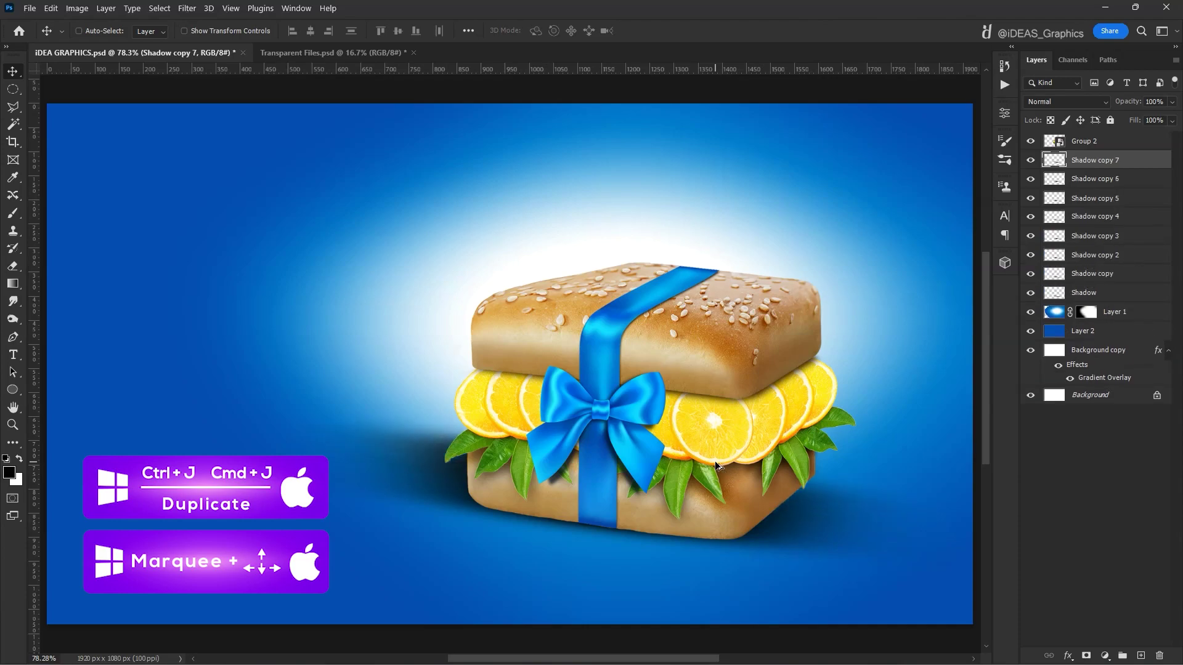
{"action": "key", "text": "ctrl+j"}
{"action": "key", "text": "ctrl+j"}
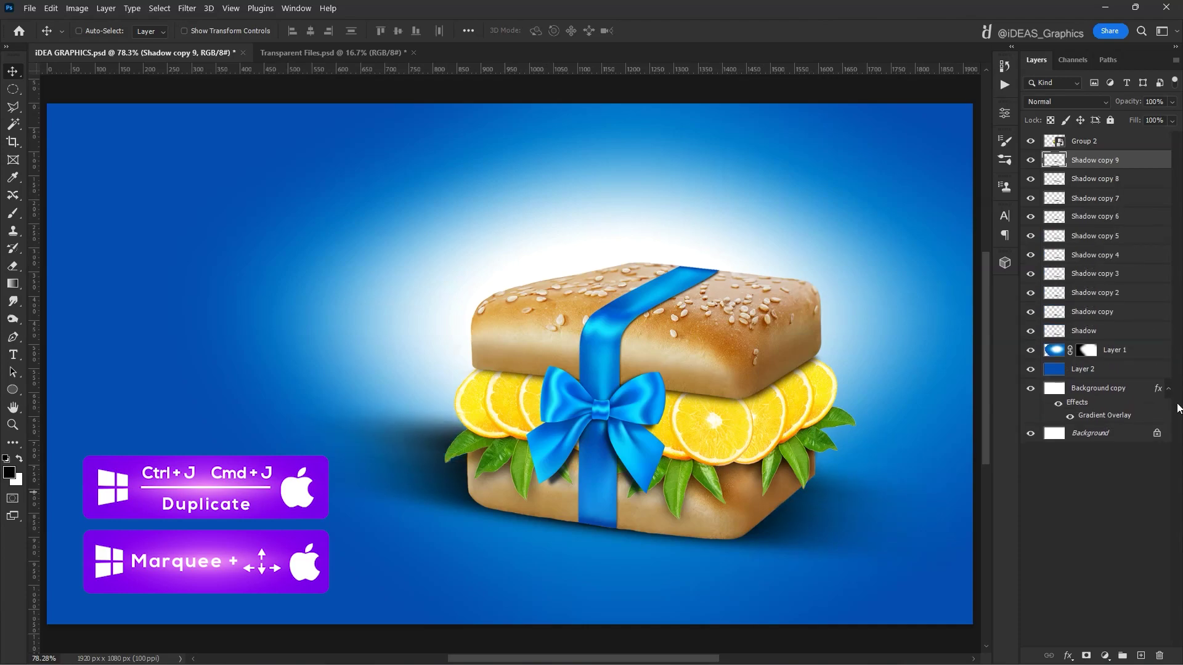
{"action": "left_click", "coordinate": [1119, 184]}
{"action": "left_click", "coordinate": [1120, 203]}
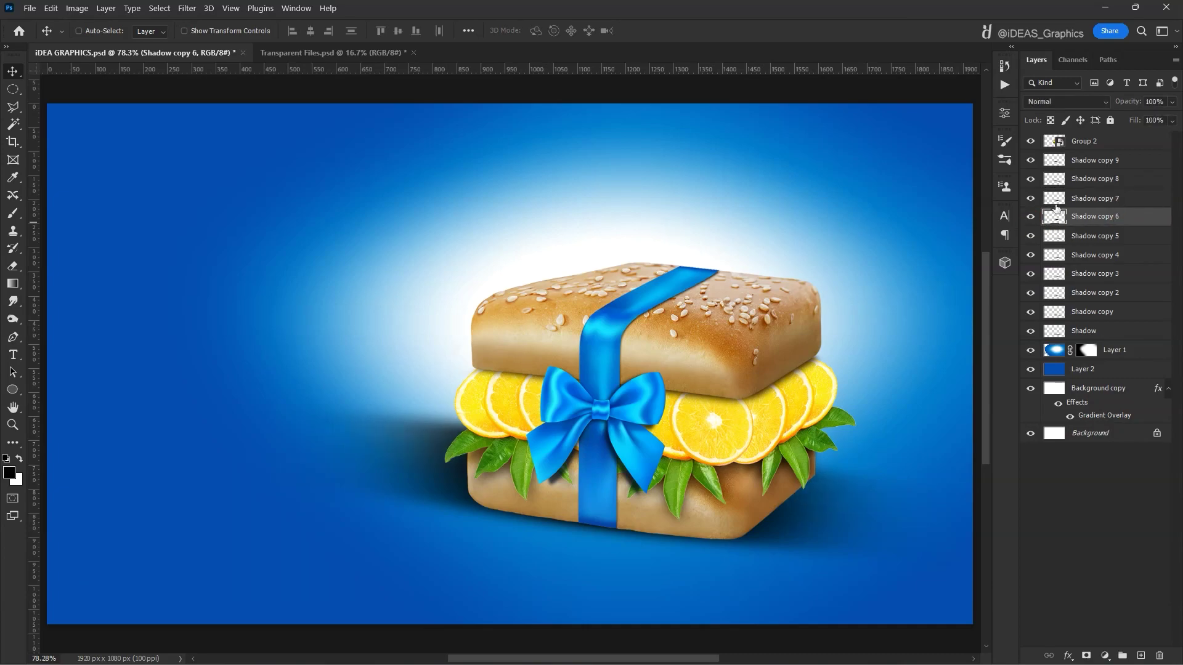
{"action": "left_click", "coordinate": [1108, 162]}
{"action": "key", "text": "ctrl+j"}
{"action": "key", "text": "ctrl+j"}
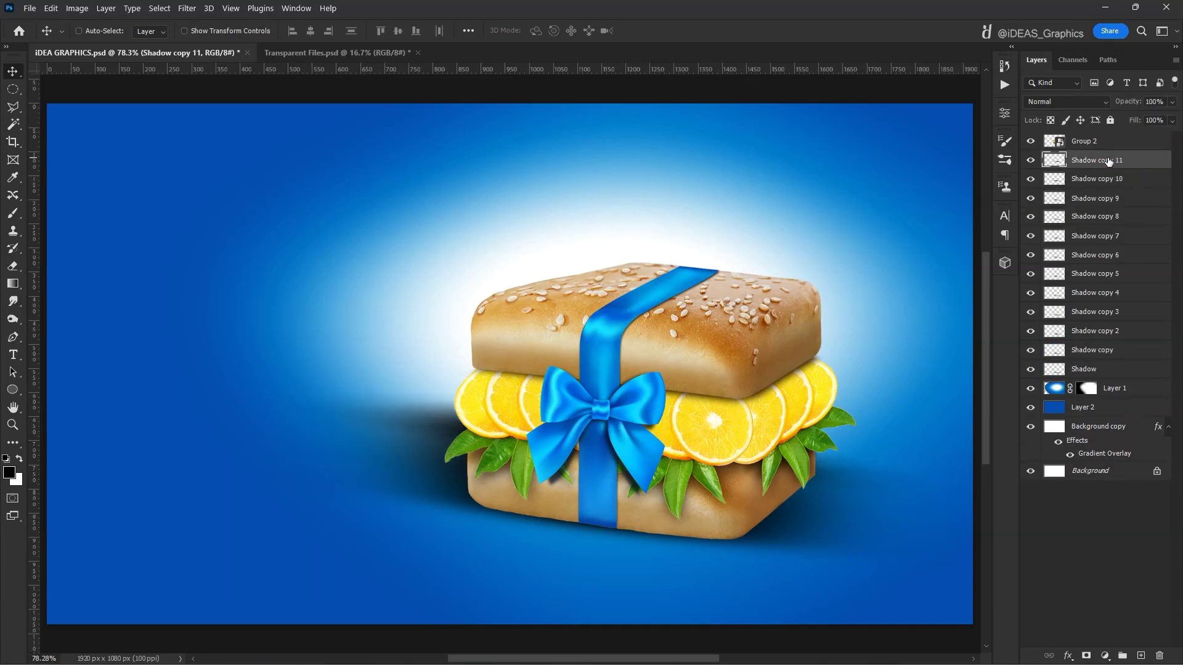
Step: Select every shadow copy down to the Shadow layer and merge them into one
{"action": "left_click", "coordinate": [1106, 180]}
{"action": "left_click", "coordinate": [1107, 198]}
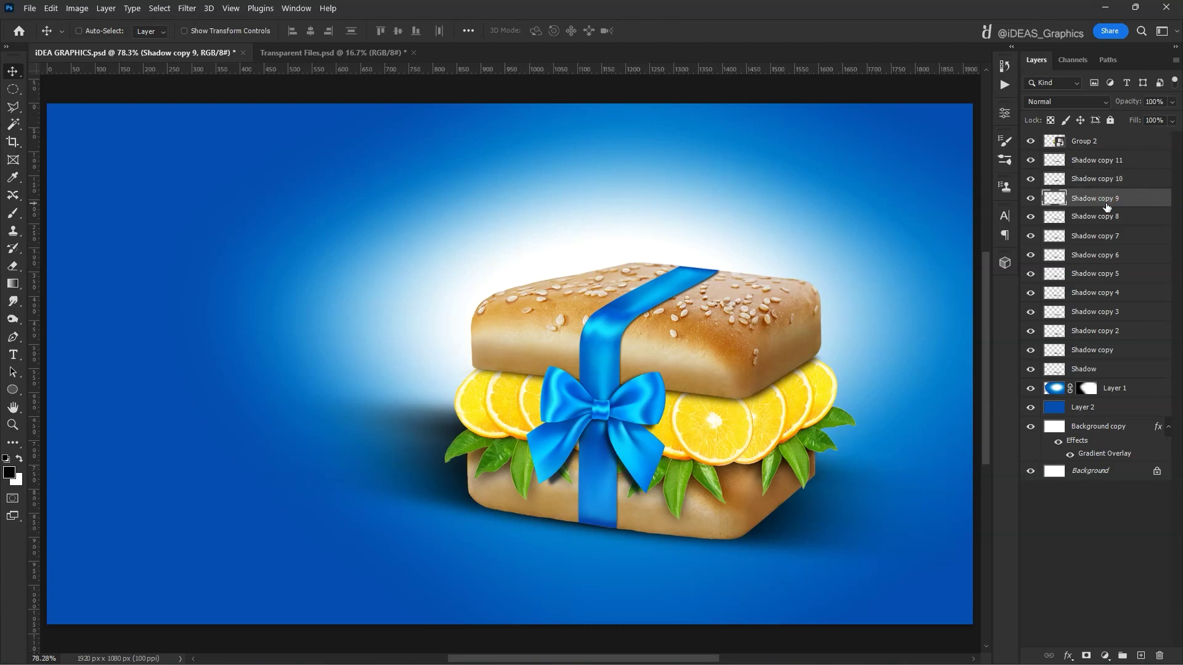
{"action": "left_click", "coordinate": [1118, 162]}
{"action": "key", "text": "ctrl+j"}
{"action": "left_click", "coordinate": [1097, 386], "text": "shift"}
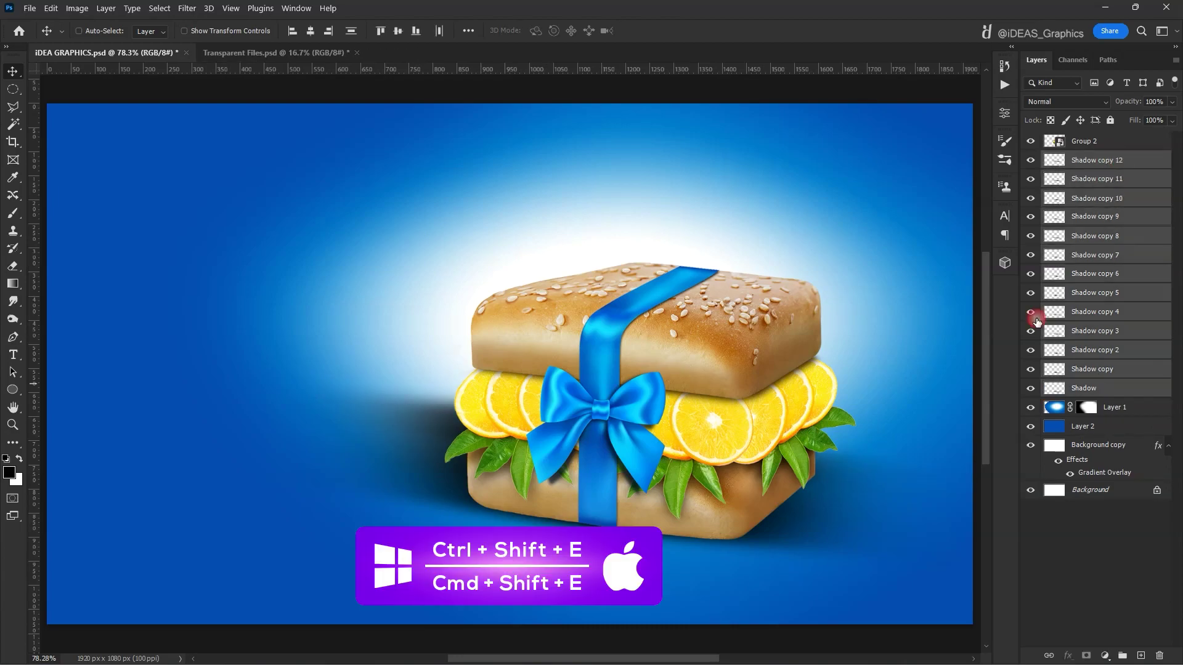
{"action": "key", "text": "ctrl+e"}
Step: Skew the merged shadow's corners, then warp its right side down slightly
{"action": "key", "text": "ctrl+t"}
{"action": "mouse_move", "coordinate": [608, 379]}
{"action": "left_mouse_down"}
{"action": "mouse_move", "coordinate": [710, 409]}
{"action": "mouse_move", "coordinate": [714, 426]}
{"action": "left_mouse_up"}
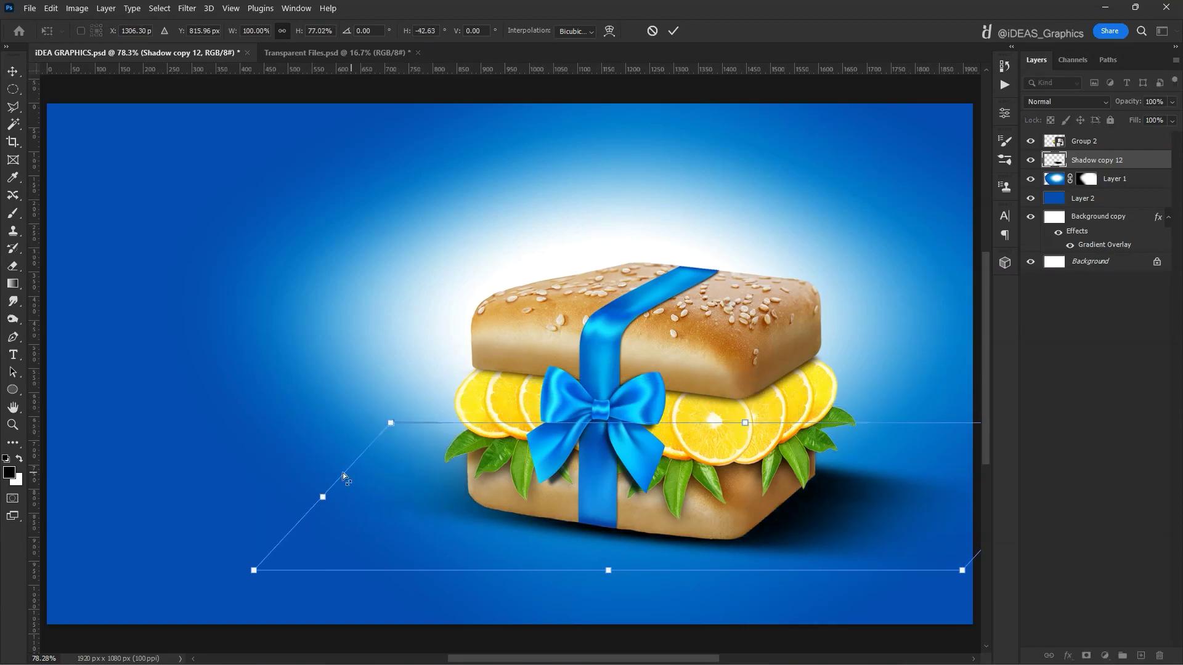
{"action": "mouse_move", "coordinate": [343, 477]}
{"action": "left_mouse_down"}
{"action": "mouse_move", "coordinate": [268, 482]}
{"action": "mouse_move", "coordinate": [290, 470]}
{"action": "left_mouse_up"}
{"action": "left_click_drag", "start_coordinate": [326, 422], "coordinate": [329, 405]}
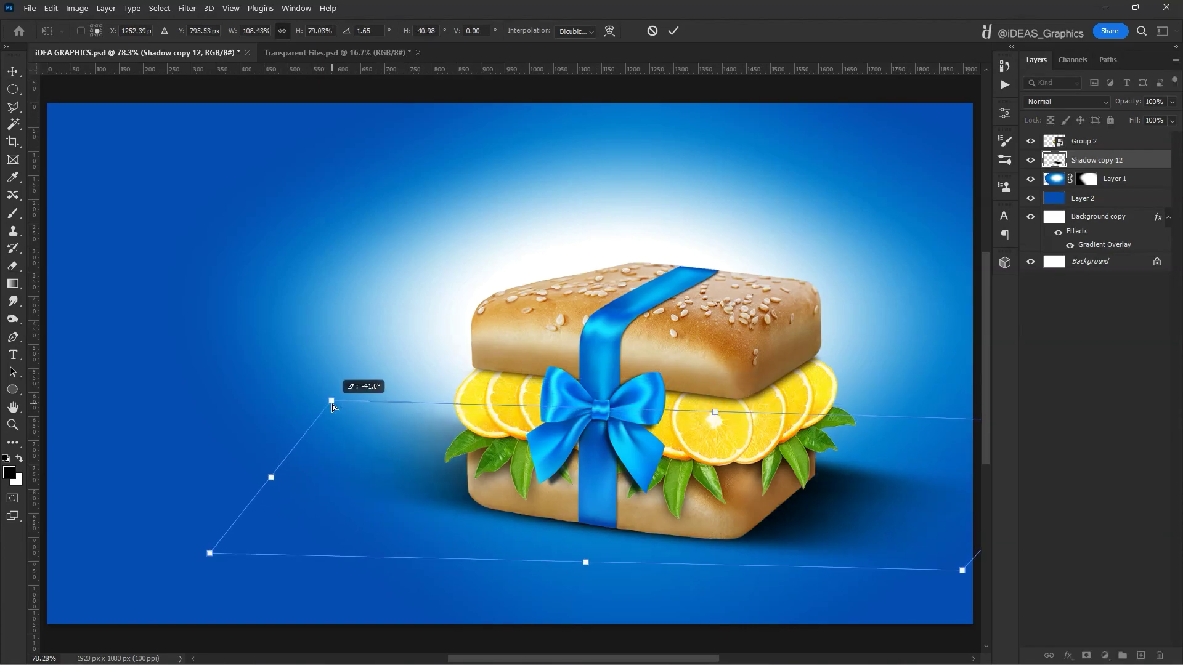
{"action": "right_click", "coordinate": [830, 178]}
{"action": "left_click", "coordinate": [848, 273]}
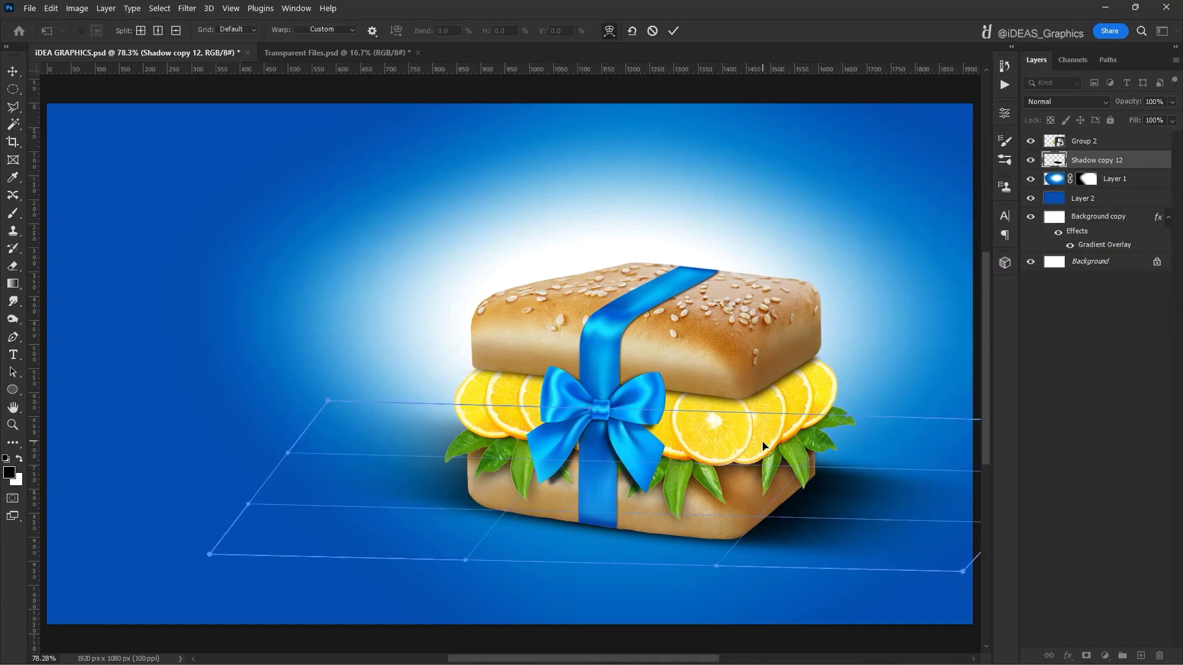
{"action": "left_click_drag", "start_coordinate": [759, 453], "coordinate": [757, 455]}
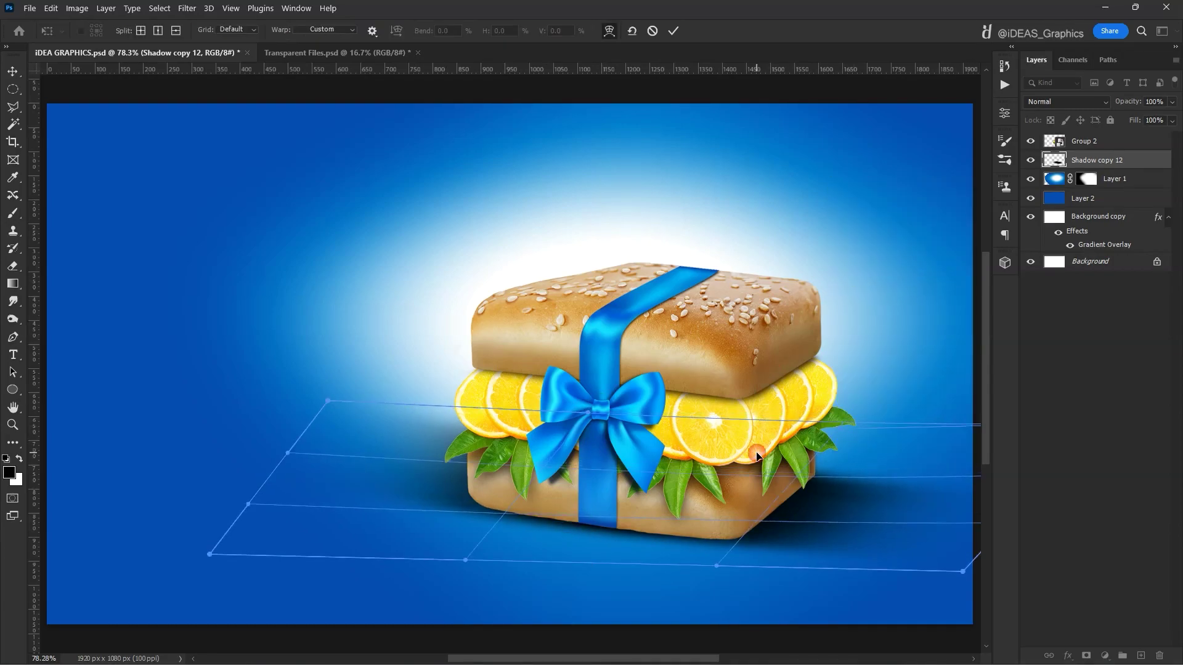
{"action": "key", "text": "Return"}
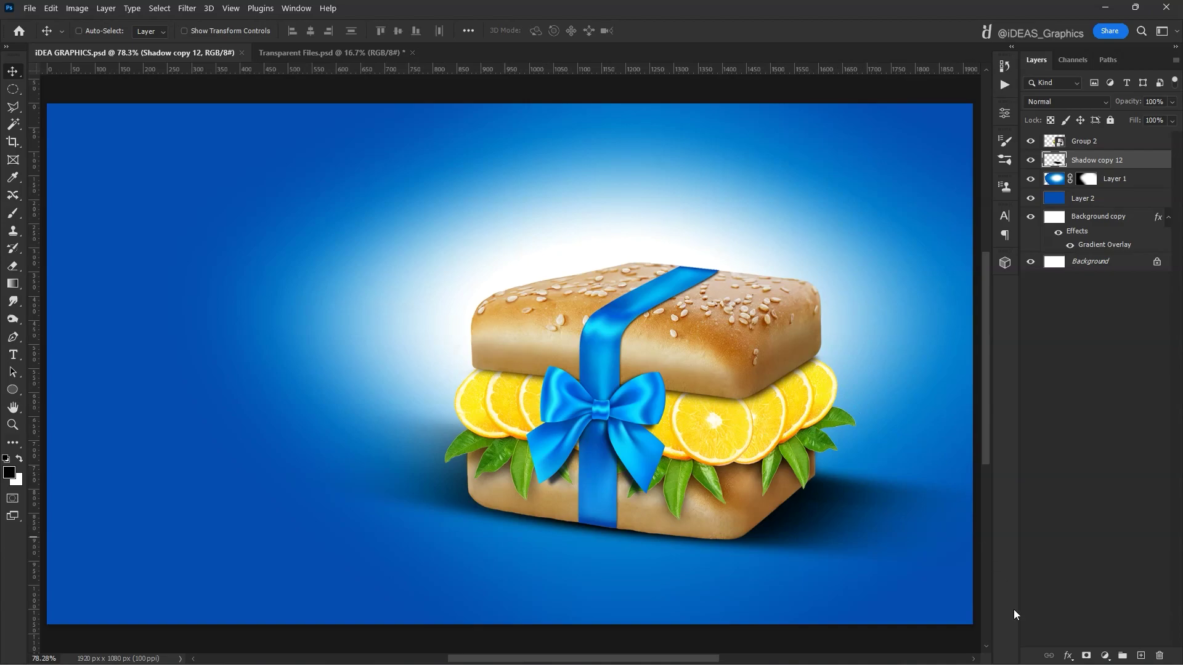
Step: Add a mask to the merged shadow and brush out part of its far edge
{"action": "left_click", "coordinate": [1086, 657]}
{"action": "key", "text": "b"}
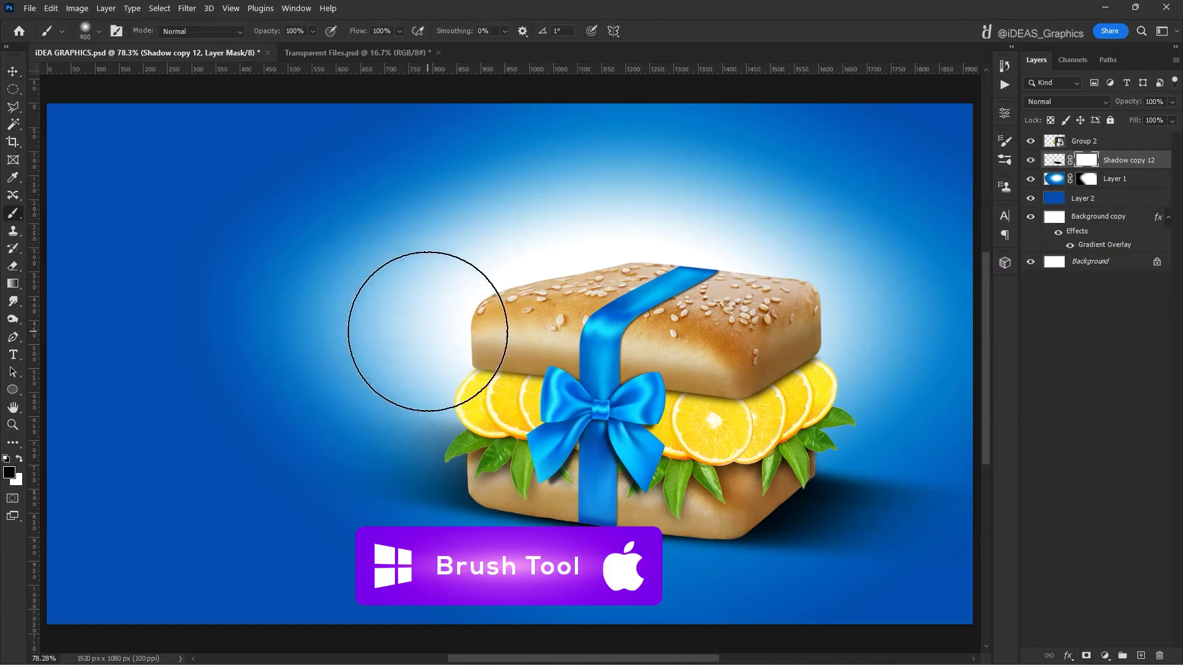
{"action": "left_click_drag", "start_coordinate": [446, 343], "coordinate": [477, 327]}
{"action": "left_click", "coordinate": [312, 31]}
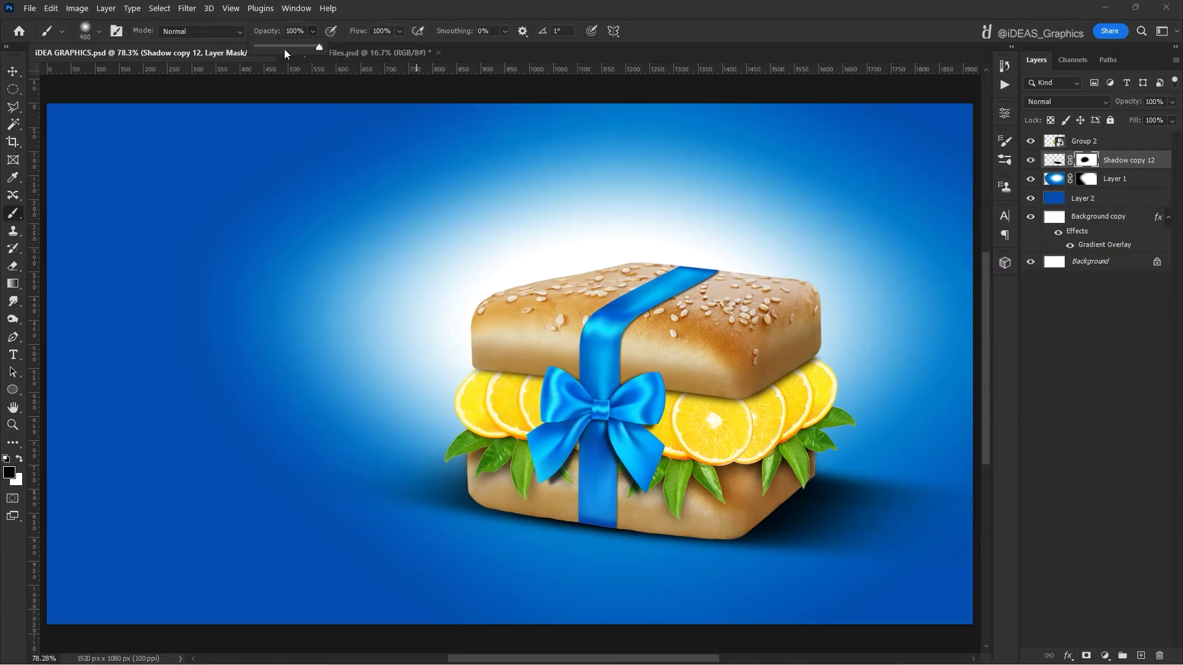
{"action": "key", "text": "bracketleft"}
{"action": "key", "text": "bracketleft"}
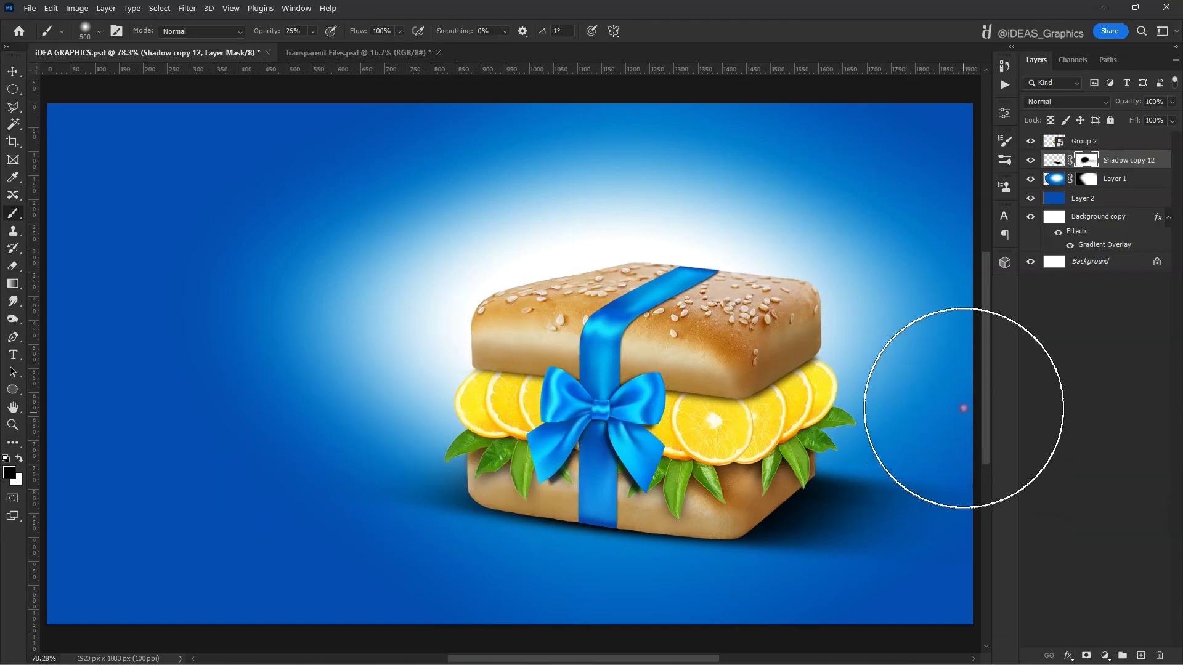
{"action": "key", "text": "bracketright"}
{"action": "key", "text": "bracketright"}
{"action": "key", "text": "bracketright"}
{"action": "left_click_drag", "start_coordinate": [804, 364], "coordinate": [696, 350]}
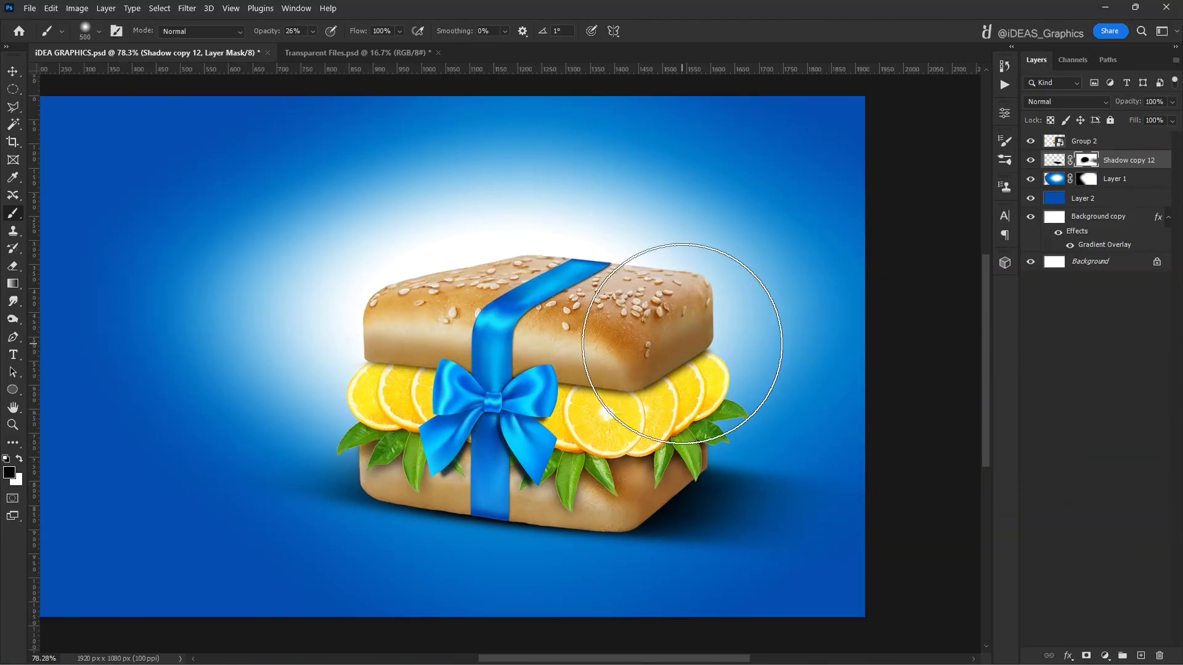
{"action": "key", "text": "bracketleft"}
{"action": "key", "text": "bracketleft"}
{"action": "key", "text": "bracketleft"}
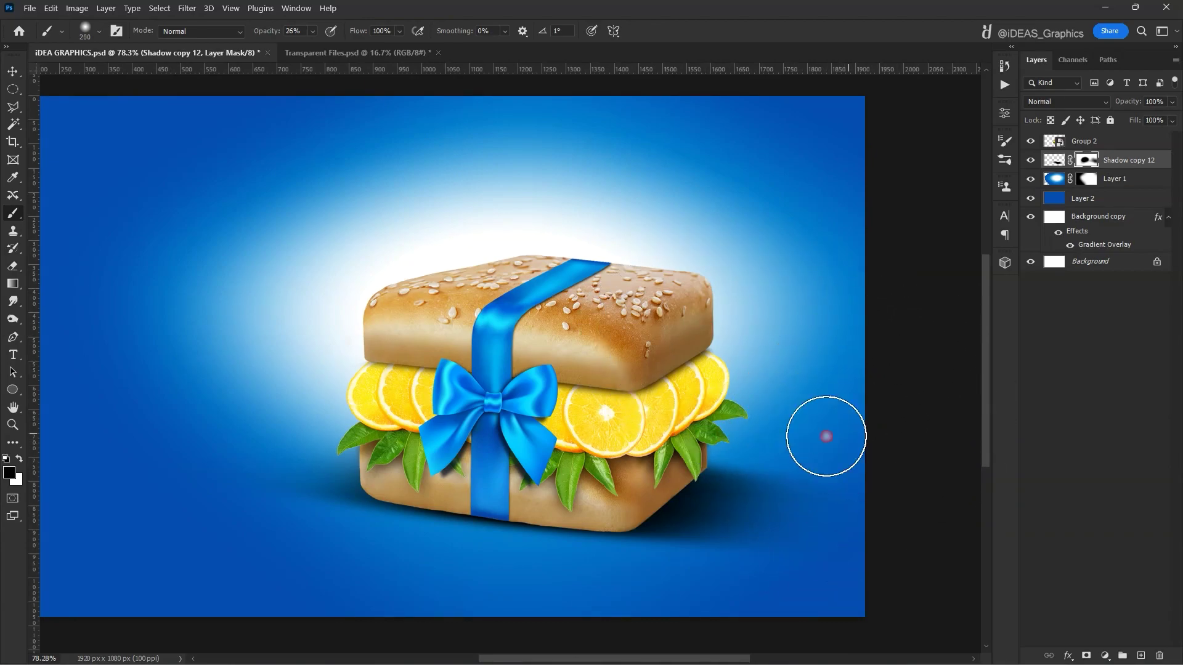
Step: Shorten and warp the shadow again, then duplicate the shadow layer
{"action": "key", "text": "ctrl+t"}
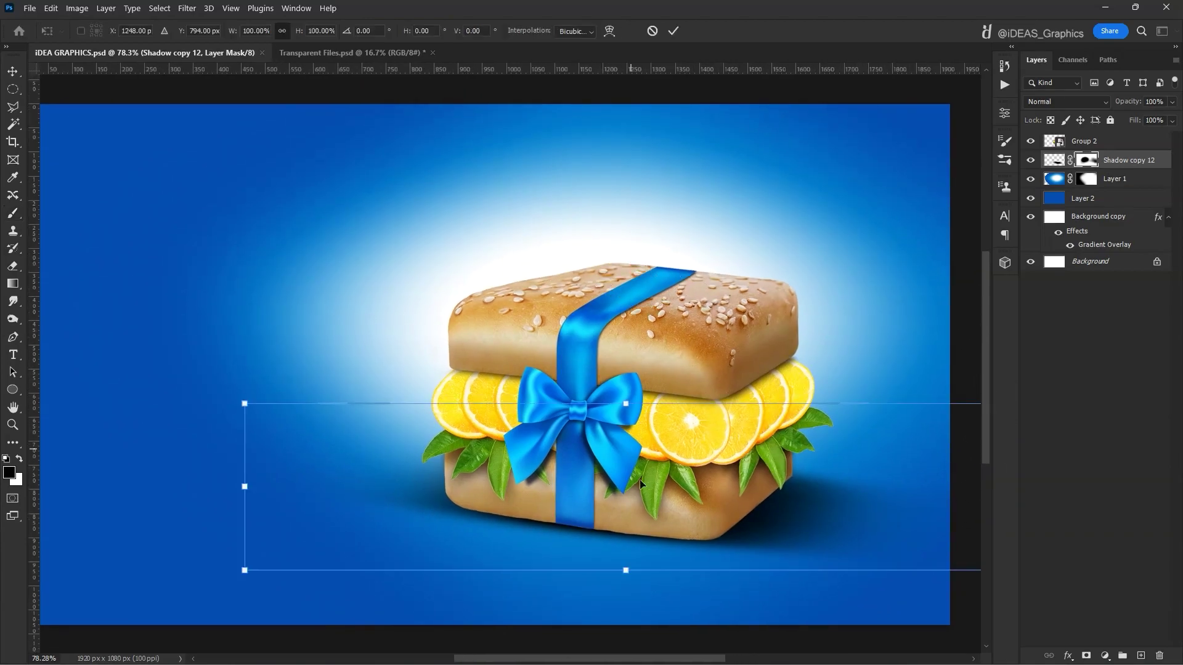
{"action": "left_click_drag", "start_coordinate": [626, 568], "coordinate": [625, 562]}
{"action": "right_click", "coordinate": [574, 186]}
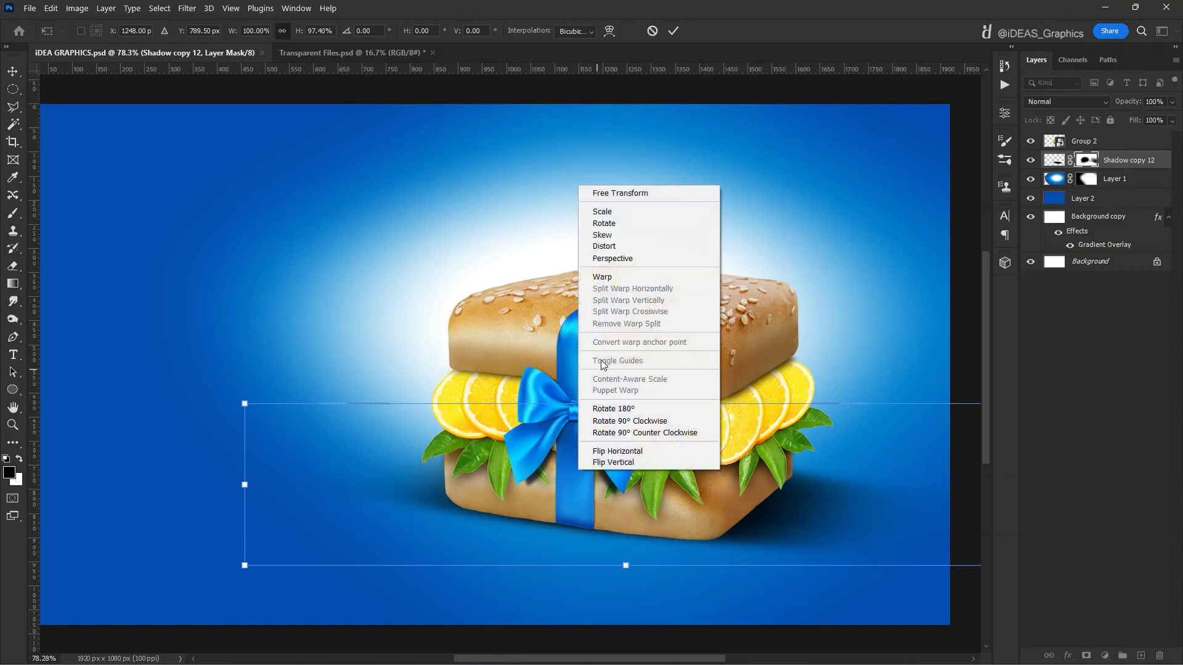
{"action": "left_click", "coordinate": [603, 277]}
{"action": "scroll", "coordinate": [472, 530], "scroll_direction": "up", "scroll_amount": 3}
{"action": "scroll", "coordinate": [464, 510], "scroll_direction": "up", "scroll_amount": 4}
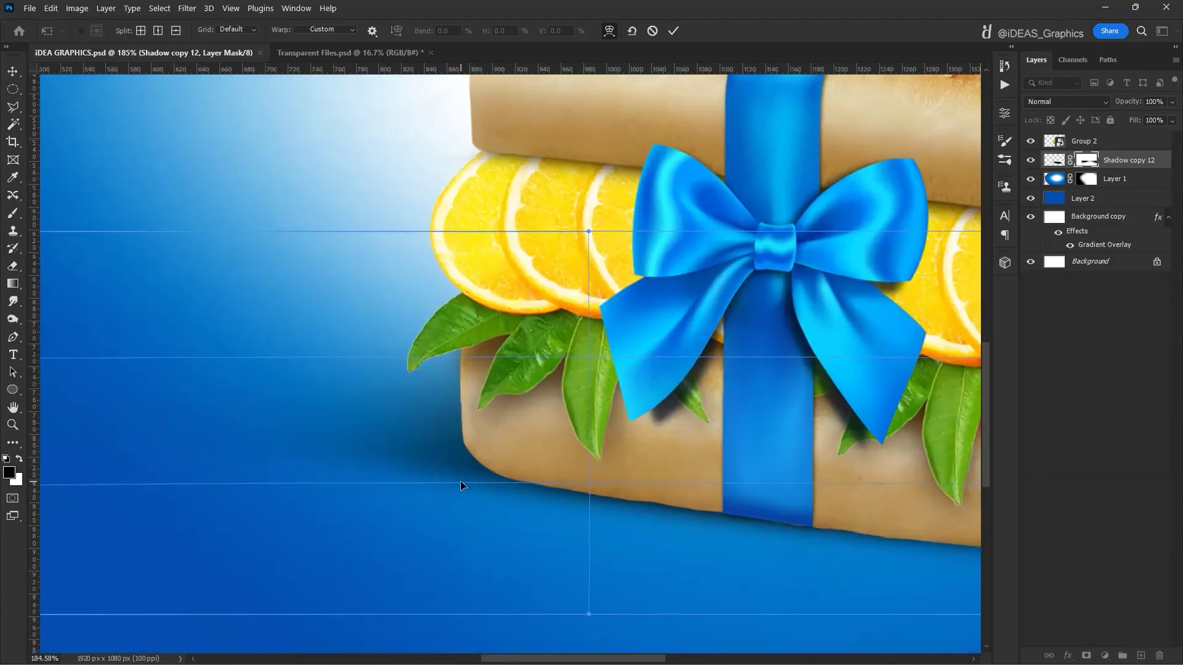
{"action": "scroll", "coordinate": [378, 453], "scroll_direction": "down", "scroll_amount": 4}
{"action": "key", "text": "Return"}
{"action": "key", "text": "v"}
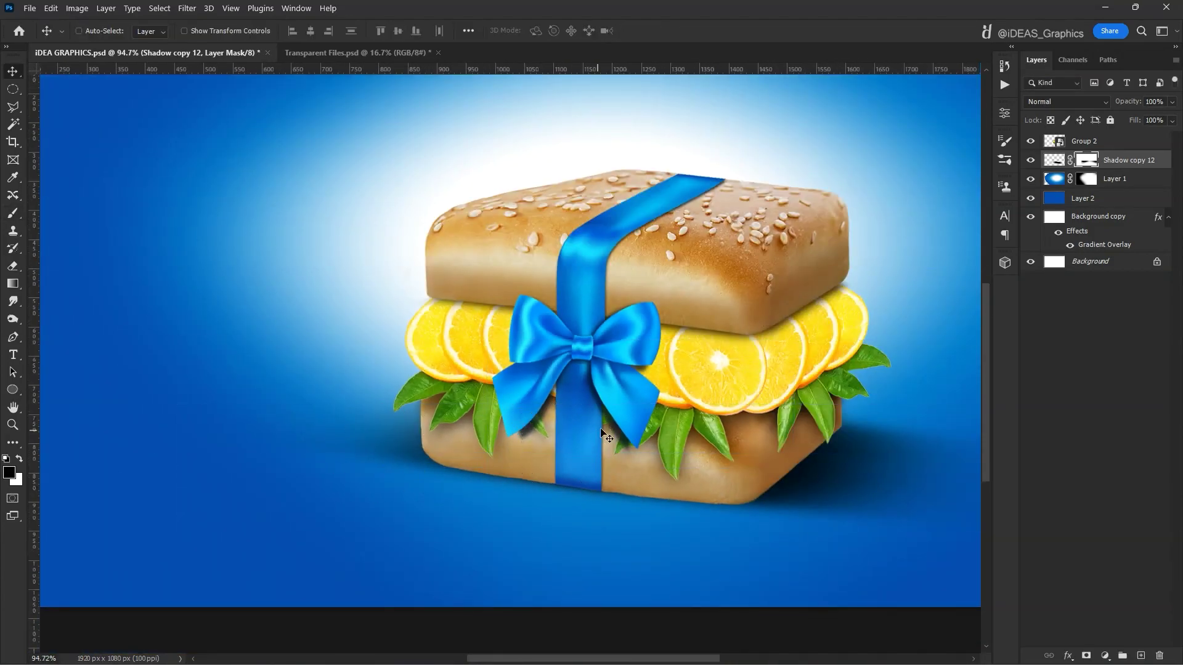
{"action": "key", "text": "ctrl+j"}
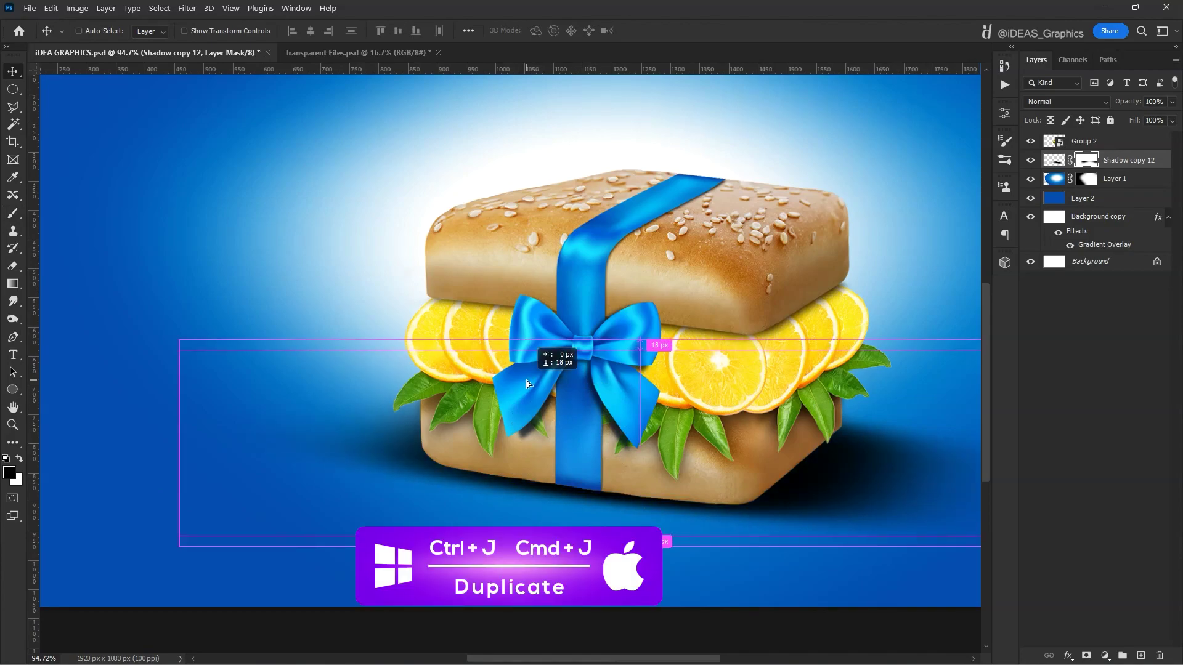
Step: Set the shadow copy's opacity to 20% and nudge it slightly right and down
{"action": "key", "text": "6"}
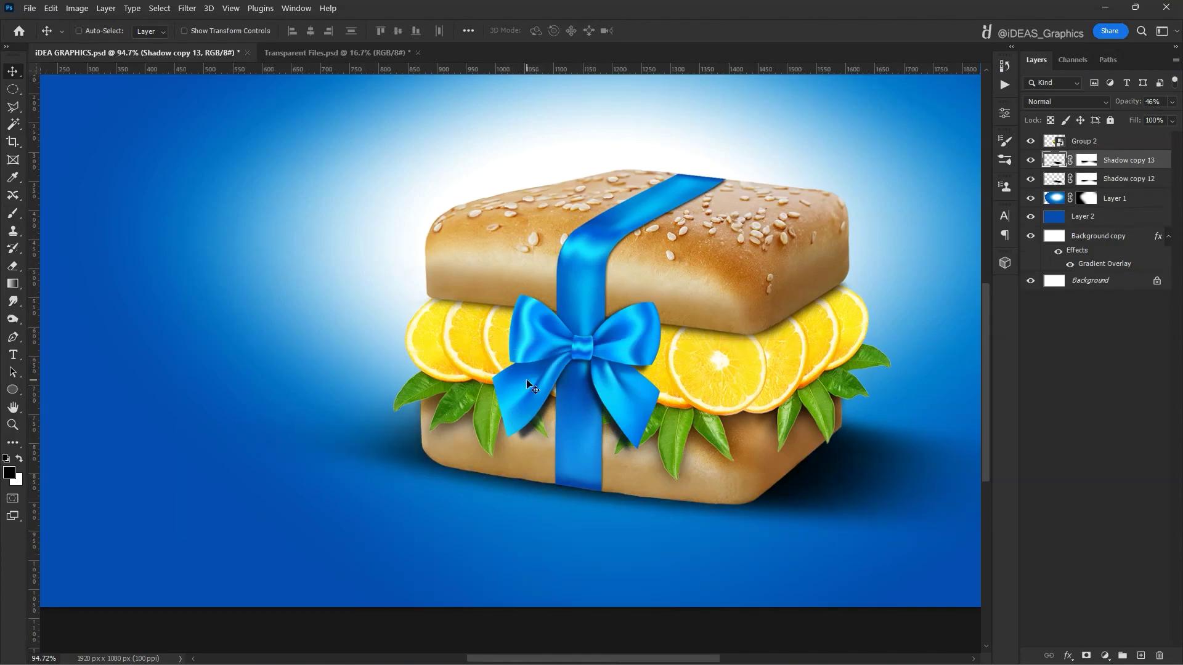
{"action": "key", "text": "8"}
{"action": "key", "text": "2"}
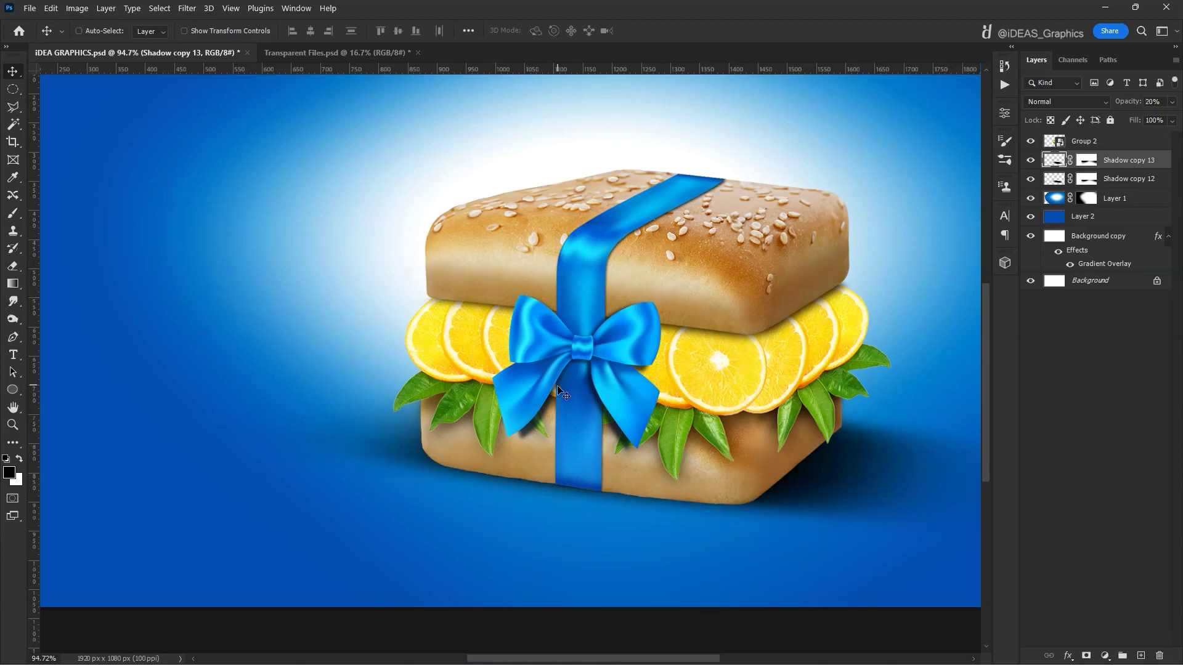
{"action": "left_click_drag", "start_coordinate": [543, 391], "coordinate": [550, 403]}
Step: Warp the faint shadow's lower edge and bottom-left corner down and outward into a wide curve
{"action": "key", "text": "ctrl+t"}
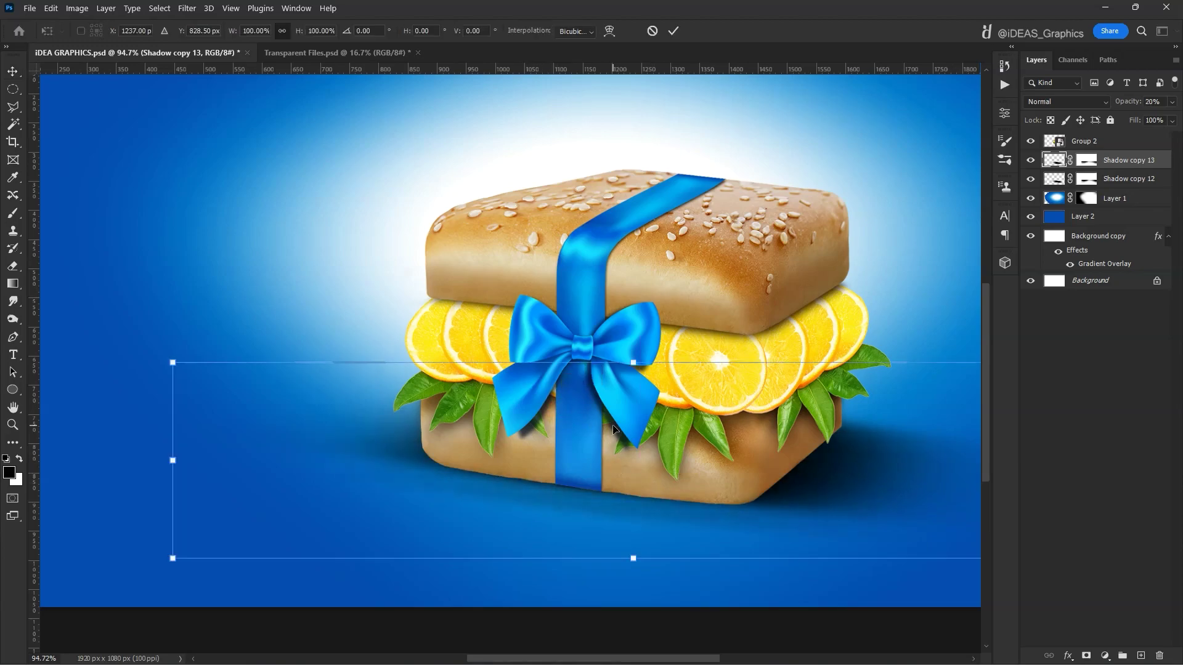
{"action": "right_click", "coordinate": [656, 370]}
{"action": "left_click", "coordinate": [651, 268]}
{"action": "left_click_drag", "start_coordinate": [504, 502], "coordinate": [594, 576]}
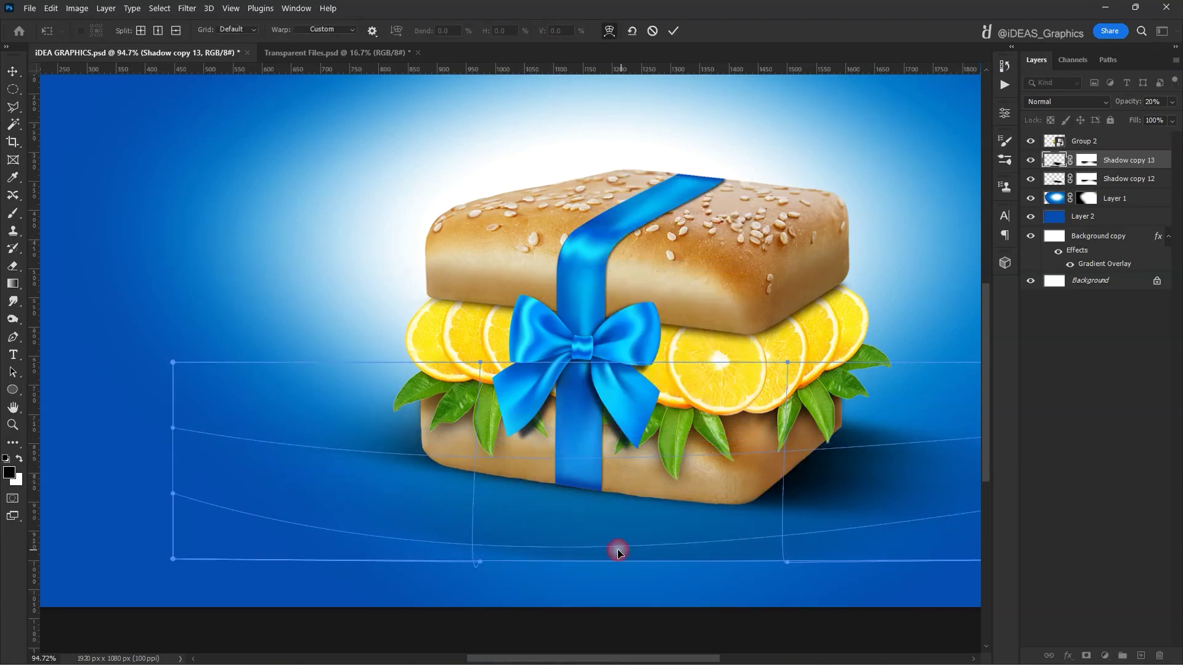
{"action": "scroll", "coordinate": [594, 575], "scroll_direction": "down", "scroll_amount": 3}
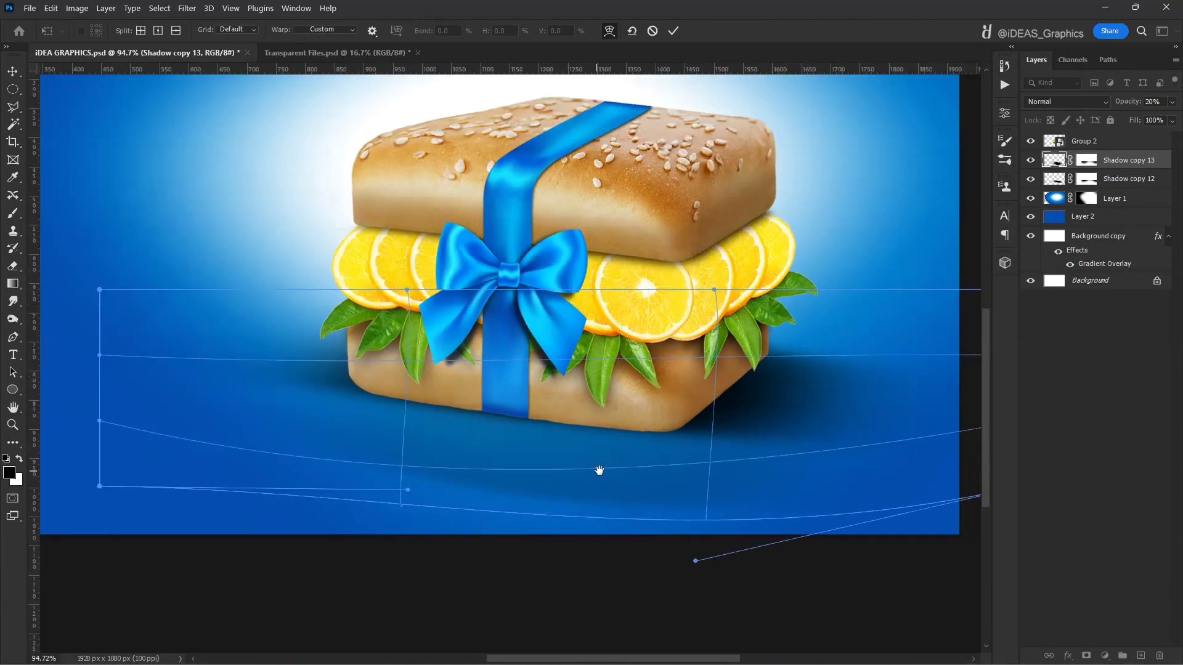
{"action": "scroll", "coordinate": [554, 481], "scroll_direction": "left", "scroll_amount": 1}
{"action": "left_click_drag", "start_coordinate": [519, 473], "coordinate": [311, 596]}
{"action": "scroll", "coordinate": [531, 461], "scroll_direction": "down", "scroll_amount": 2}
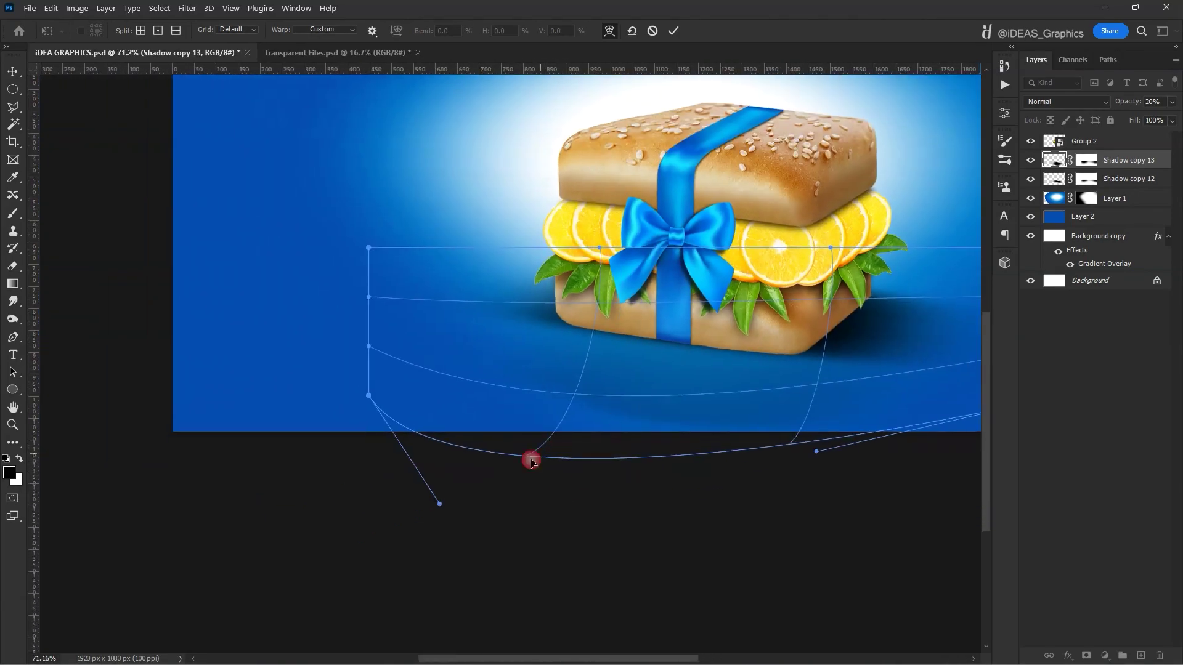
{"action": "left_click_drag", "start_coordinate": [440, 505], "coordinate": [225, 626]}
{"action": "scroll", "coordinate": [449, 479], "scroll_direction": "right", "scroll_amount": 3}
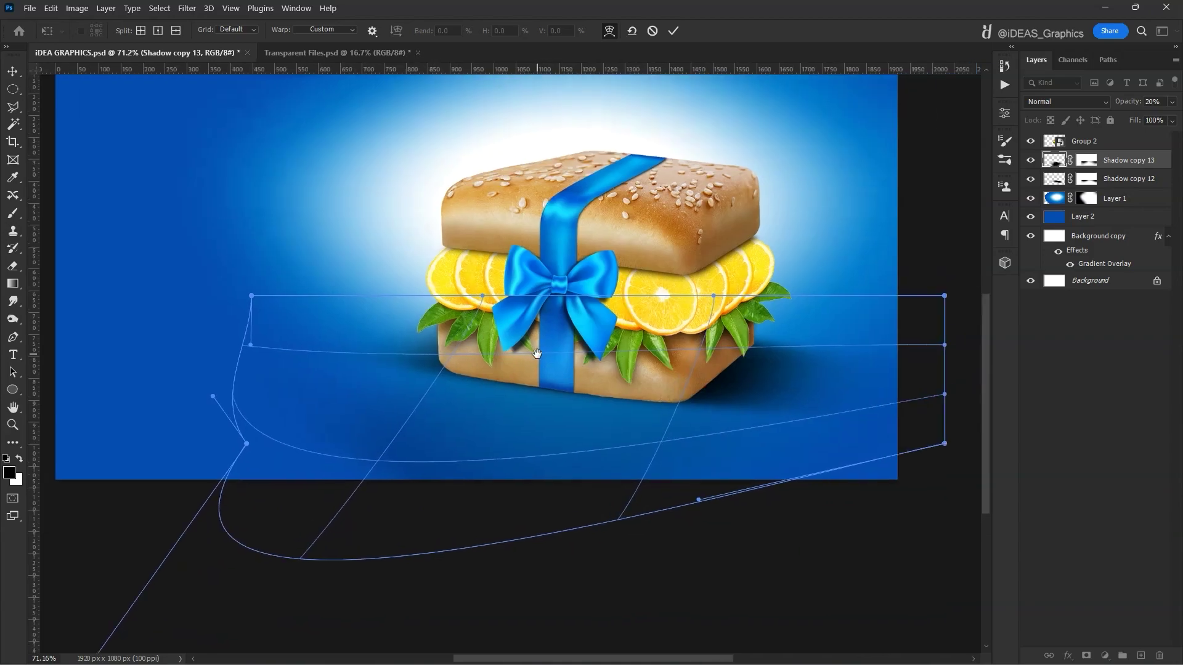
{"action": "key", "text": "Return"}
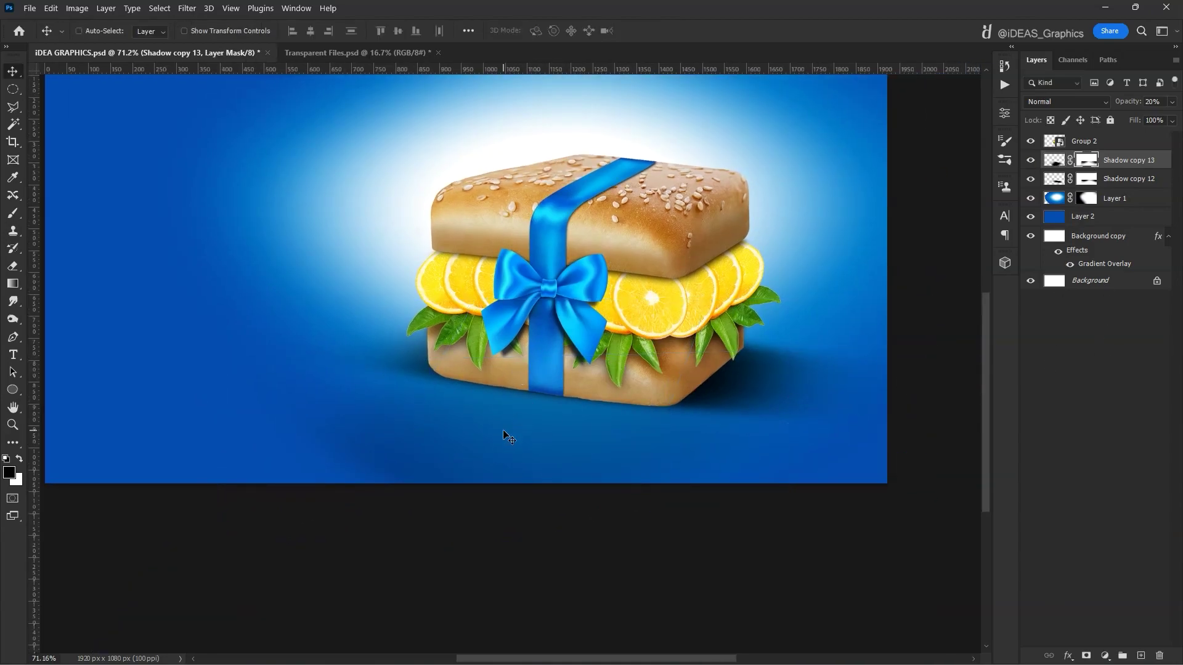
Step: Size the brush from 500 down to 200 and select the Shadow copy 12 layer
{"action": "key", "text": "b"}
{"action": "key", "text": "bracketright"}
{"action": "key", "text": "bracketright"}
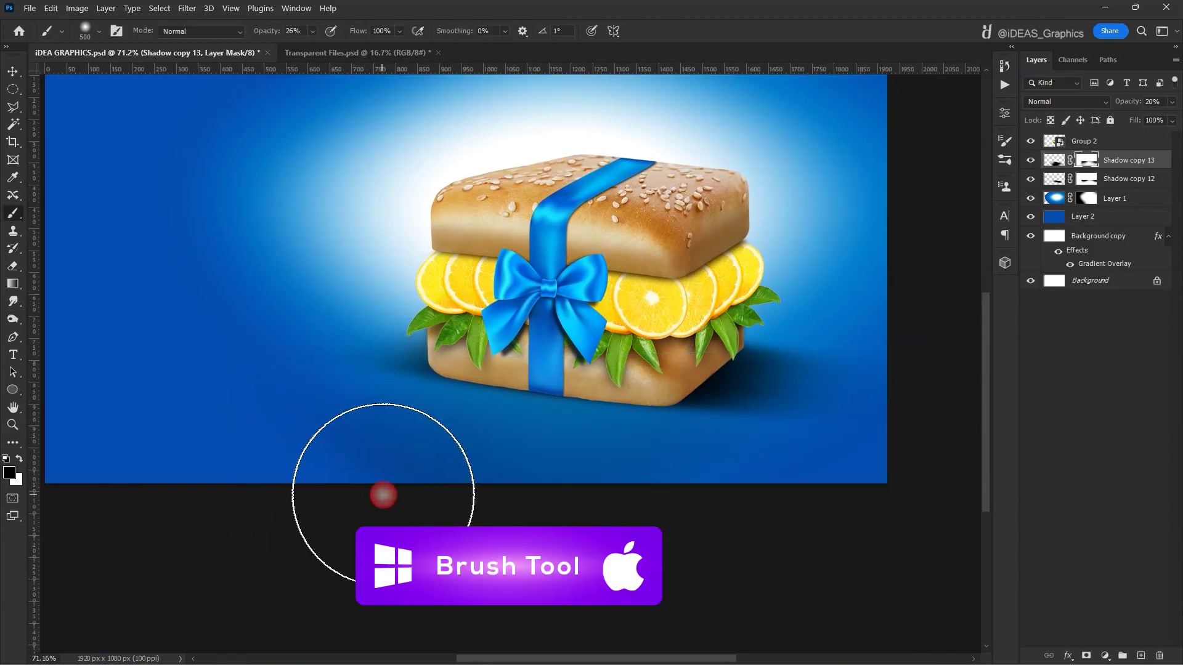
{"action": "scroll", "coordinate": [333, 459], "scroll_direction": "up", "scroll_amount": 2}
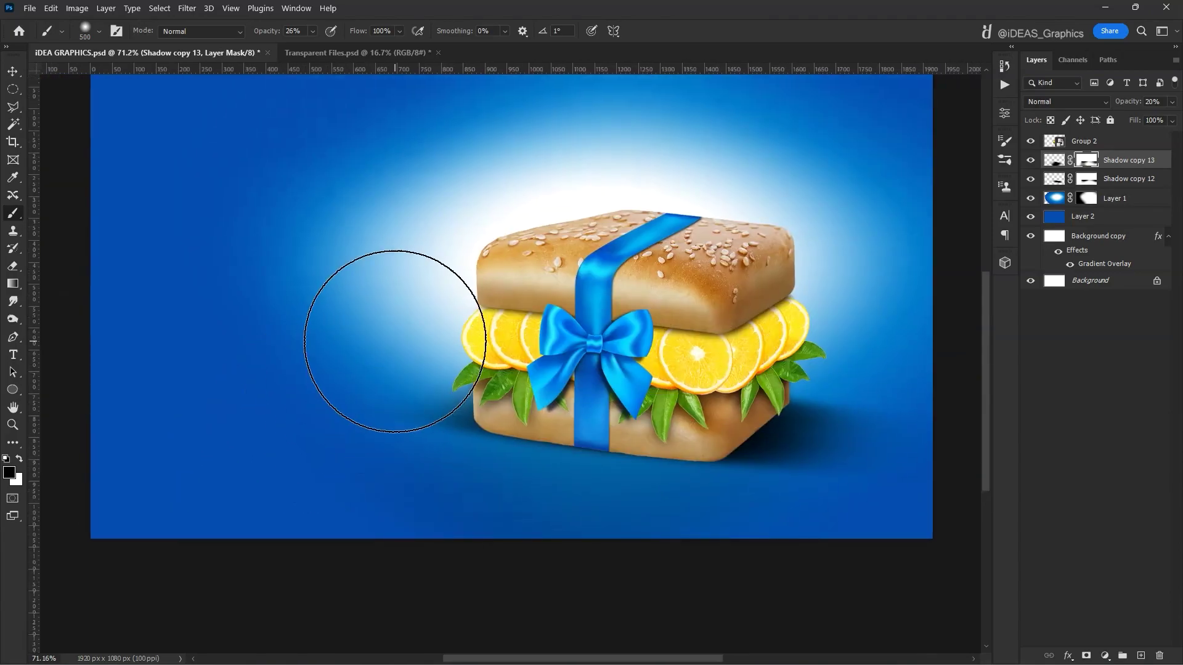
{"action": "key", "text": "alt+bracketleft"}
{"action": "scroll", "coordinate": [782, 284], "scroll_direction": "up", "scroll_amount": 3}
{"action": "key", "text": "bracketleft"}
{"action": "key", "text": "bracketleft"}
{"action": "key", "text": "bracketleft"}
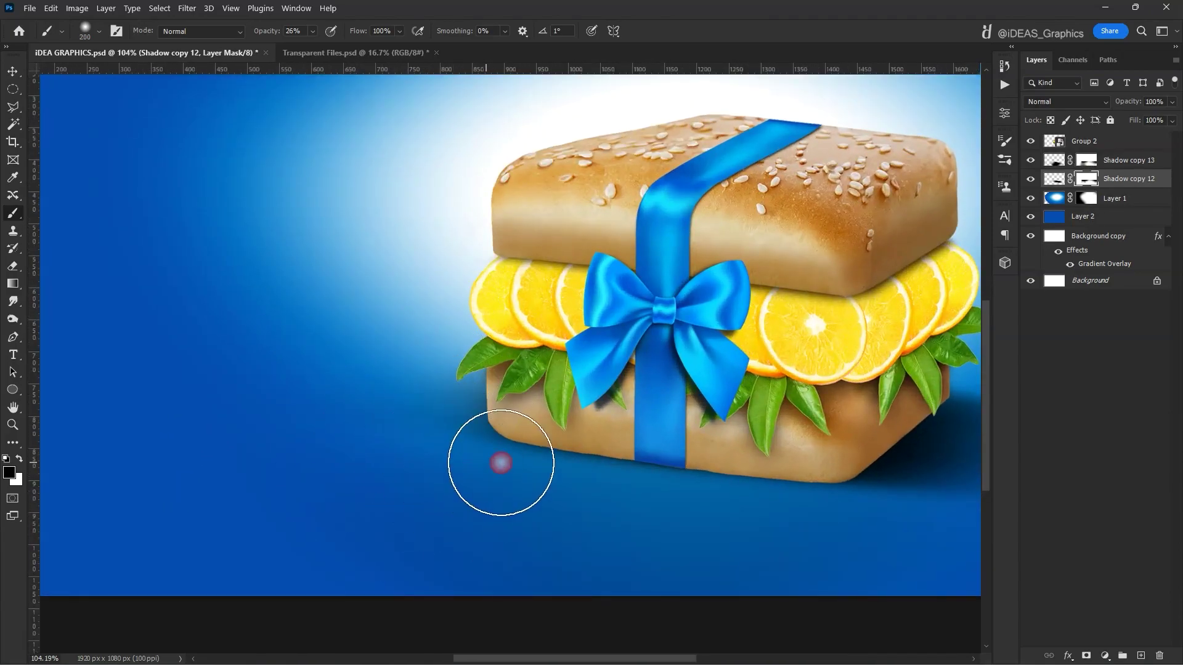
{"action": "scroll", "coordinate": [354, 338], "scroll_direction": "down", "scroll_amount": 3}
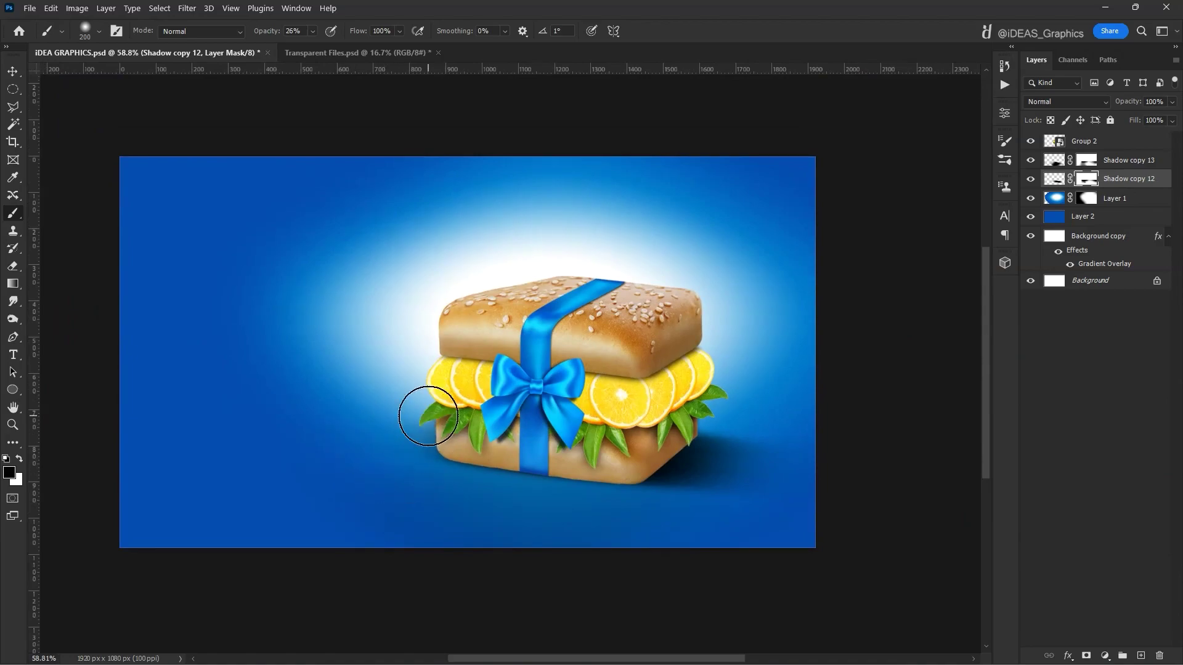
{"action": "scroll", "coordinate": [428, 416], "scroll_direction": "up", "scroll_amount": 2}
{"action": "scroll", "coordinate": [520, 351], "scroll_direction": "left", "scroll_amount": 2}
{"action": "key", "text": "ctrl+t"}
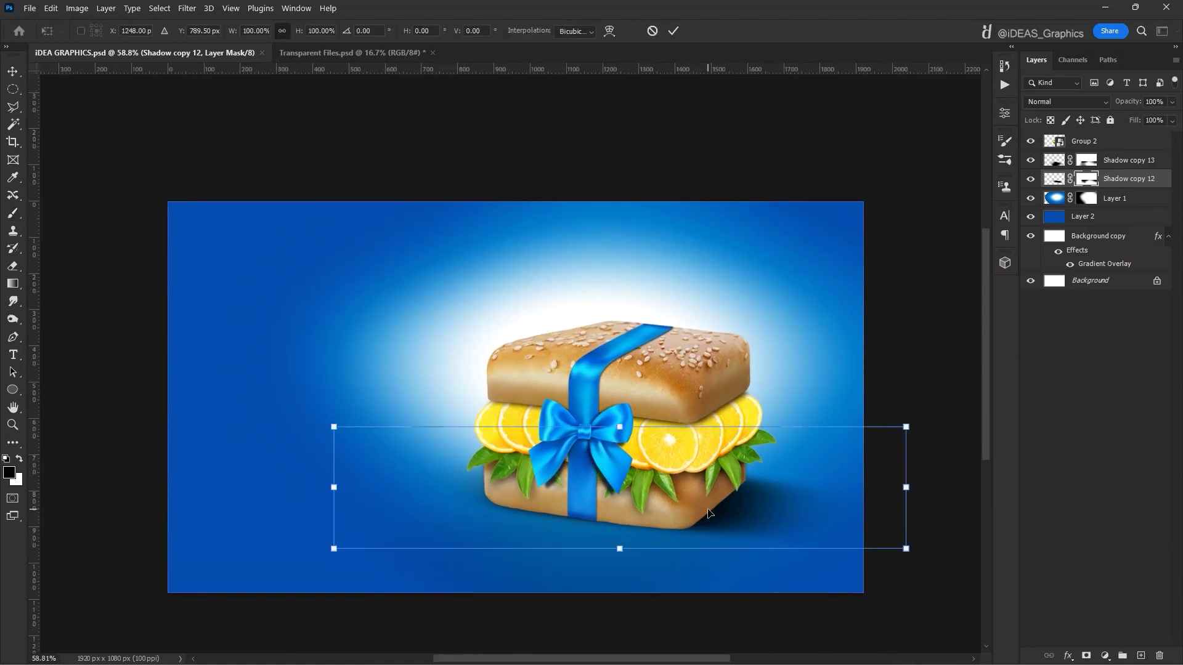
Step: Apply a perspective transform spreading the shadow's right side apart and shifting it right
{"action": "right_click", "coordinate": [708, 513]}
{"action": "left_click", "coordinate": [742, 298]}
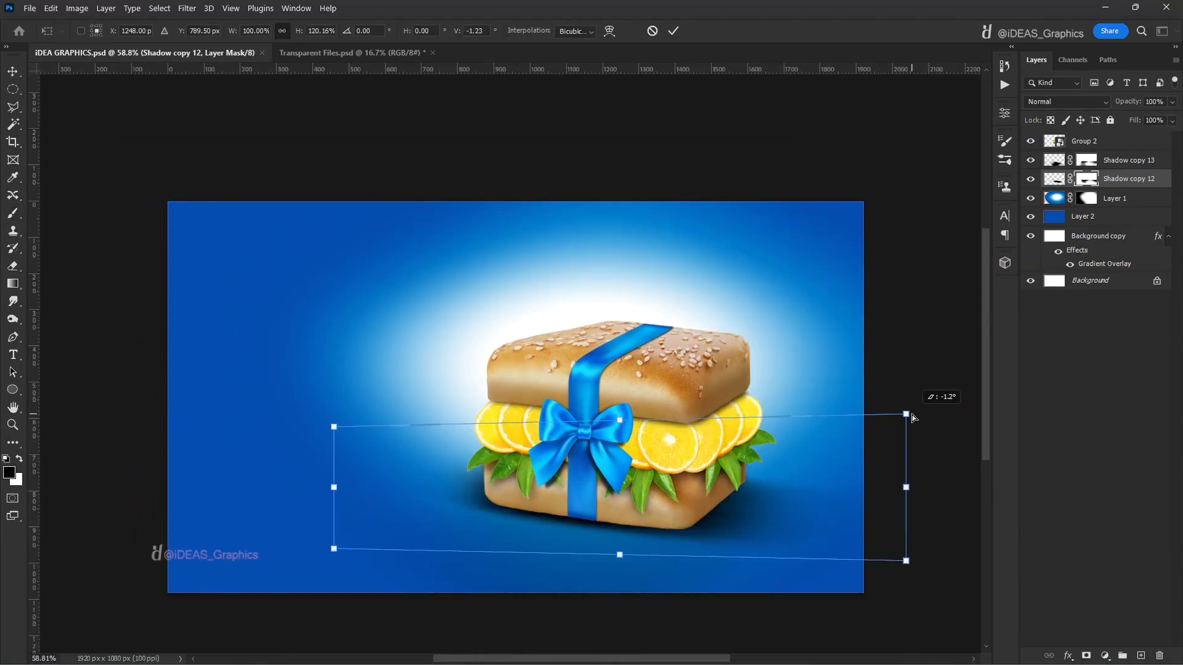
{"action": "left_click_drag", "start_coordinate": [912, 434], "coordinate": [909, 388]}
{"action": "left_click_drag", "start_coordinate": [746, 461], "coordinate": [811, 458]}
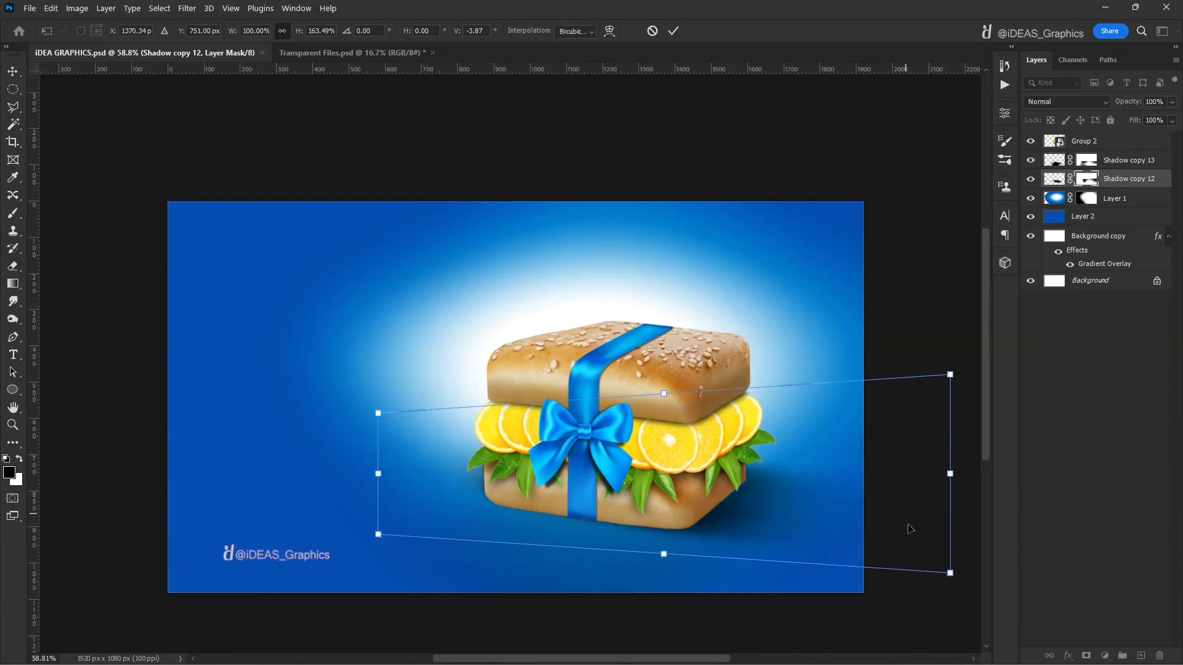
{"action": "left_click_drag", "start_coordinate": [945, 585], "coordinate": [951, 601]}
{"action": "left_click_drag", "start_coordinate": [745, 496], "coordinate": [786, 500]}
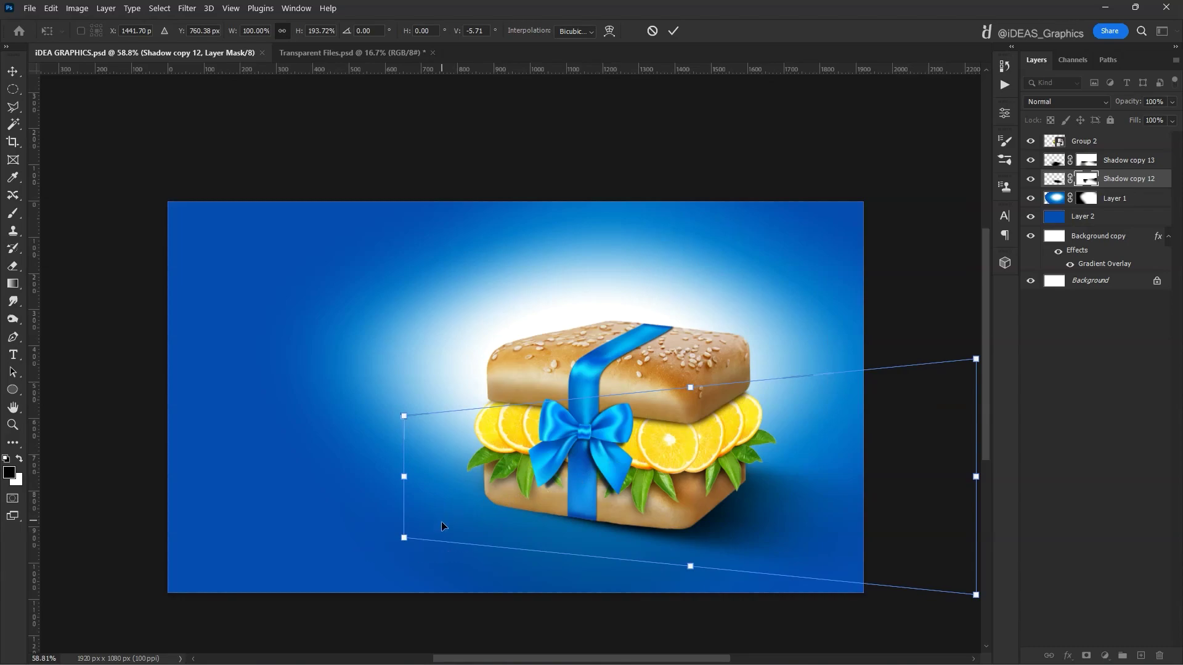
Step: Warp the shadow to bulge its left edge outward and reshape its lower curve
{"action": "right_click", "coordinate": [601, 509]}
{"action": "left_click", "coordinate": [647, 311]}
{"action": "scroll", "coordinate": [472, 508], "scroll_direction": "up", "scroll_amount": 5}
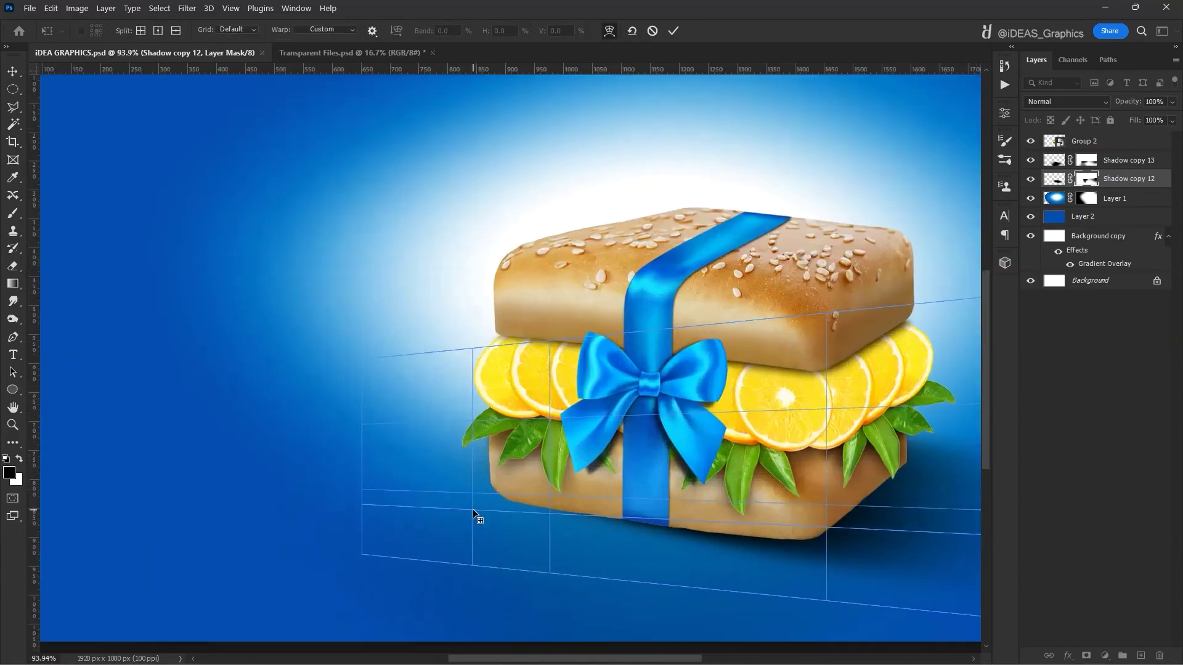
{"action": "left_click_drag", "start_coordinate": [486, 480], "coordinate": [274, 473]}
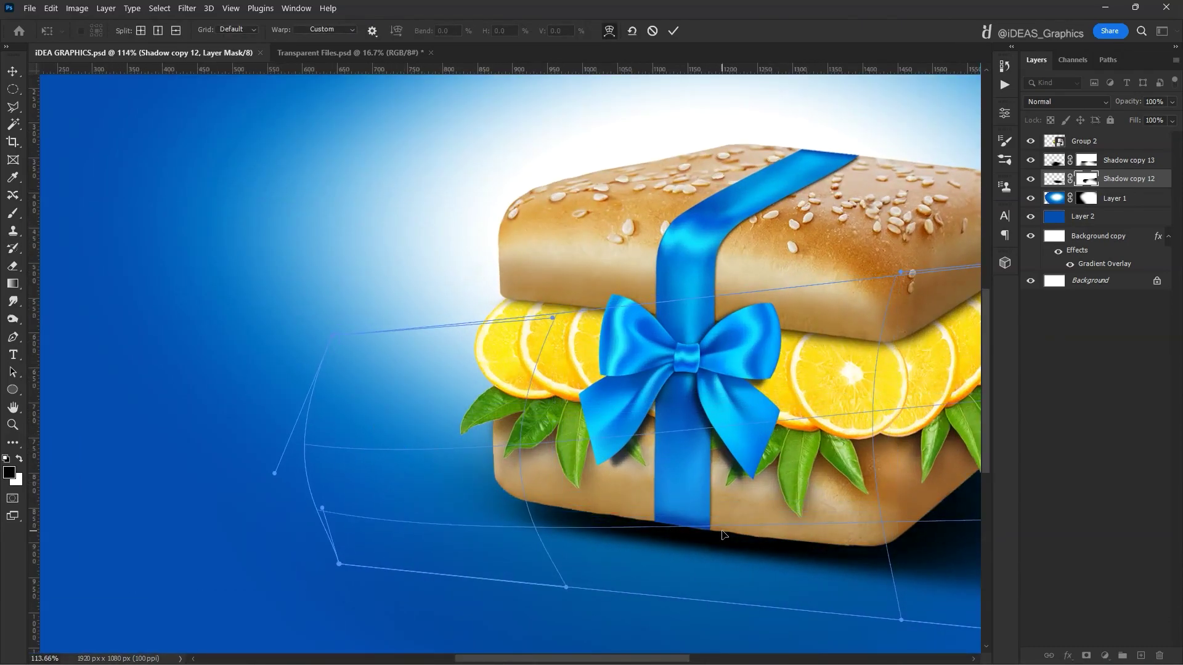
{"action": "left_click_drag", "start_coordinate": [722, 522], "coordinate": [441, 454]}
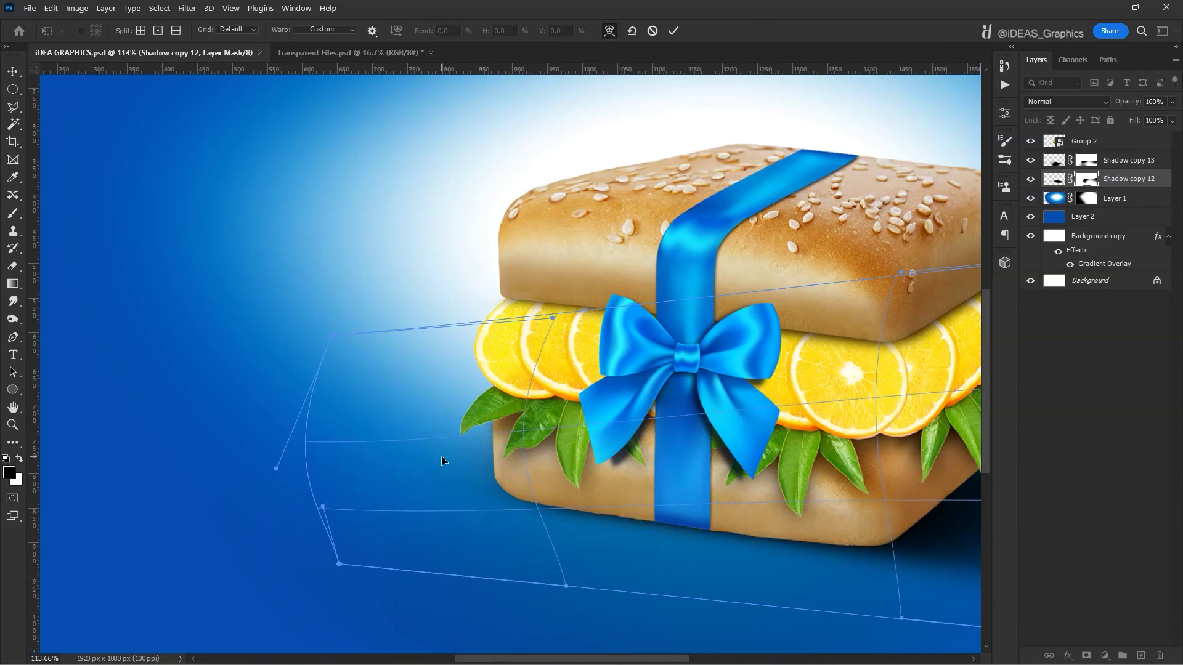
{"action": "scroll", "coordinate": [441, 456], "scroll_direction": "down", "scroll_amount": 2}
Step: Commit the shadow warp and fill a new top layer with black in the sandwich's shape
{"action": "scroll", "coordinate": [516, 438], "scroll_direction": "down", "scroll_amount": 2}
{"action": "key", "text": "Return"}
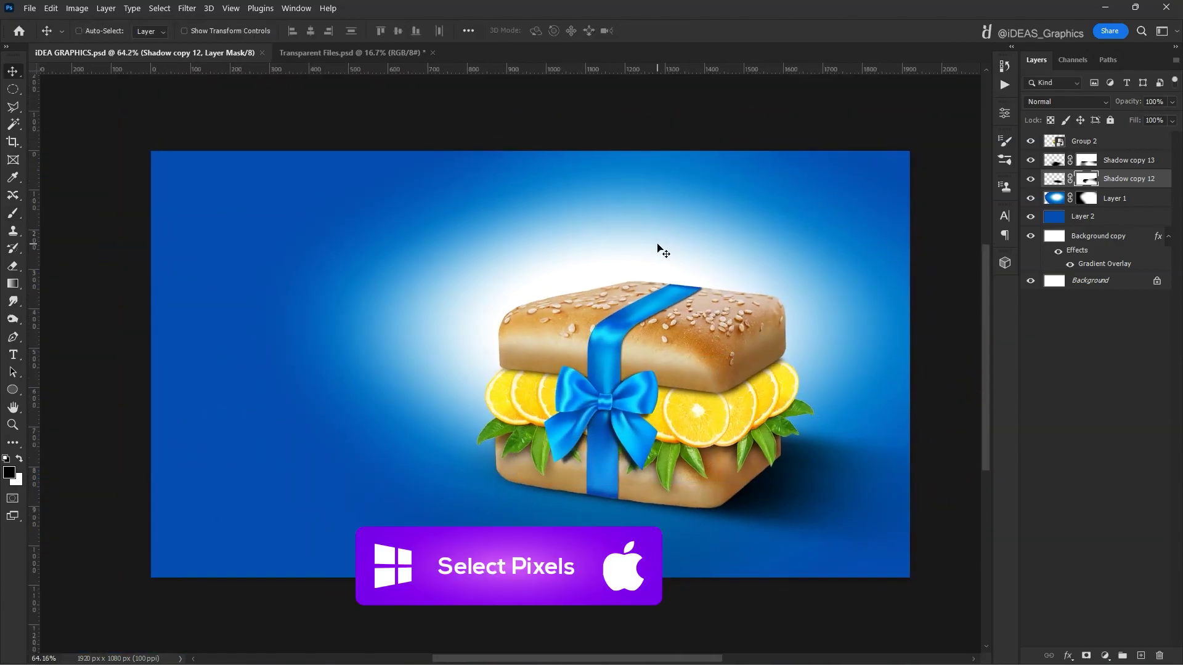
{"action": "left_click", "coordinate": [1054, 142], "text": "ctrl"}
{"action": "key", "text": "ctrl+shift+alt+n"}
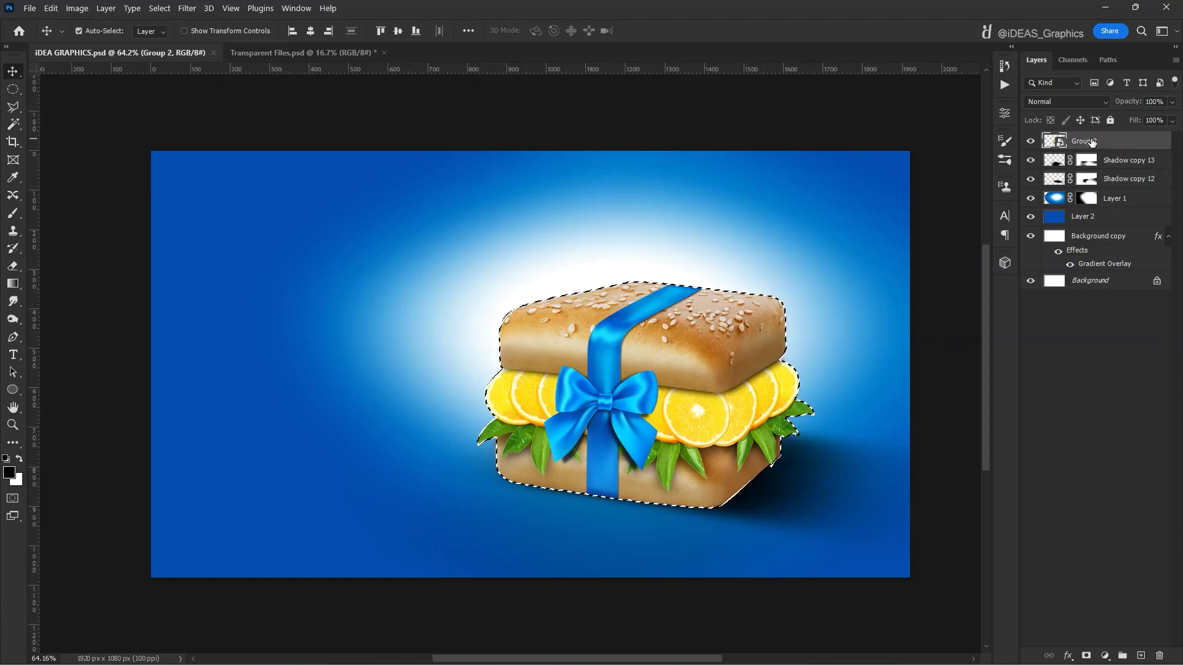
{"action": "key", "text": "alt+Delete"}
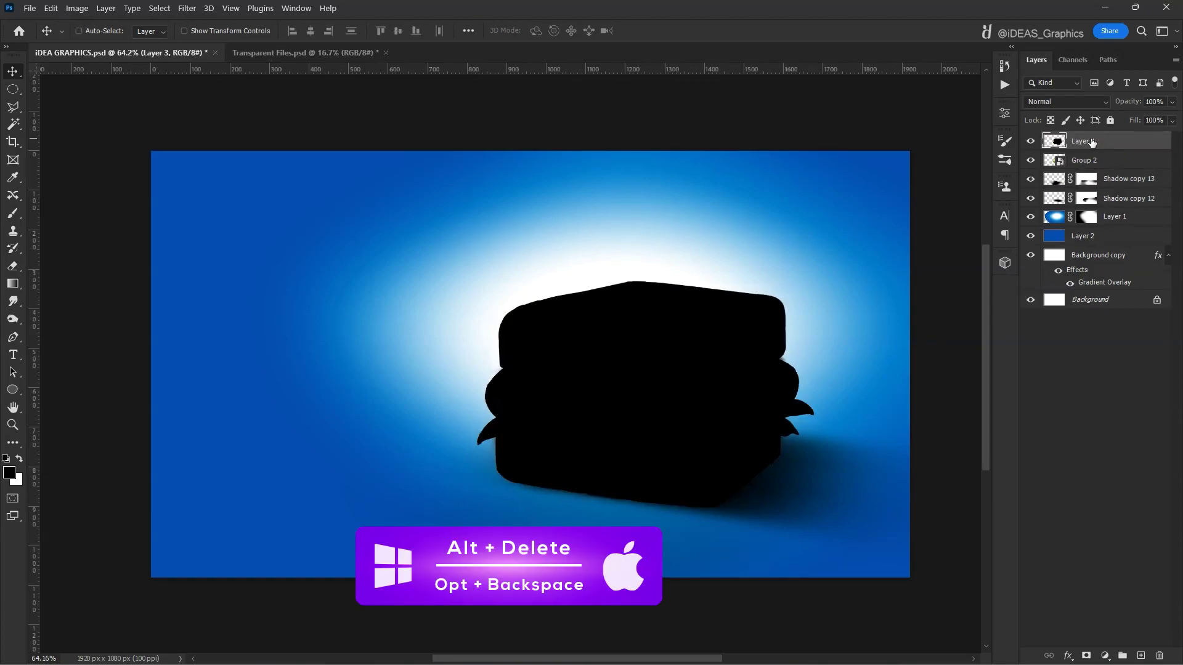
Step: Brush away the black at 15% opacity so only the right side darkens, then save
{"action": "key", "text": "b"}
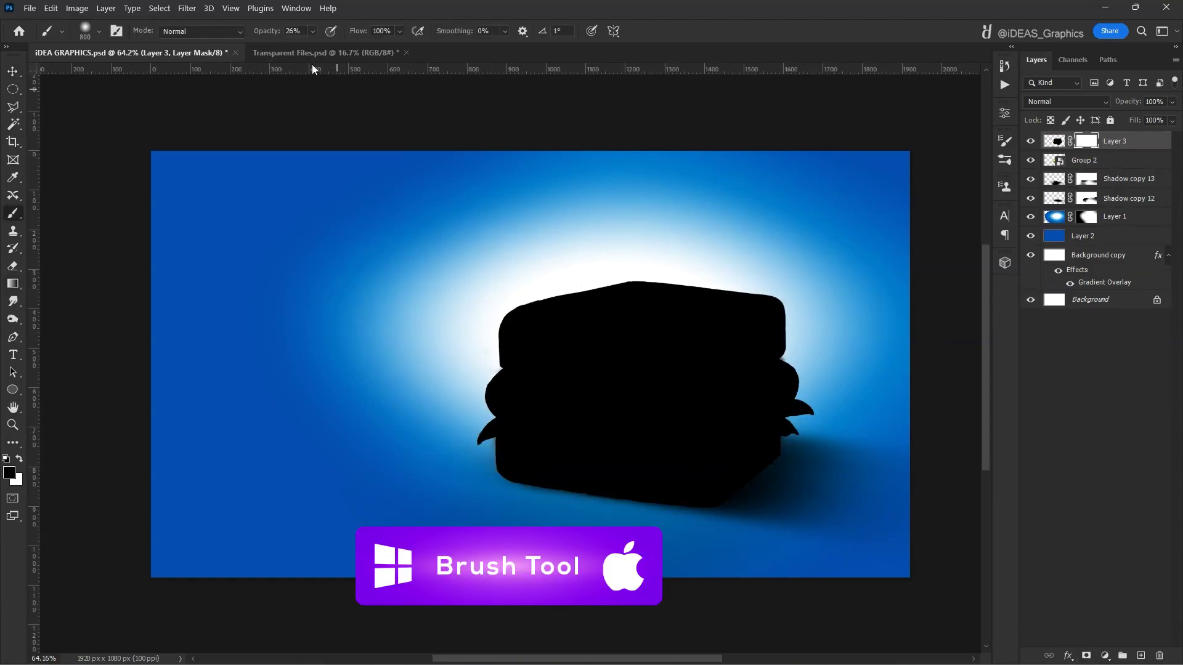
{"action": "mouse_move", "coordinate": [504, 362]}
{"action": "left_mouse_down"}
{"action": "mouse_move", "coordinate": [547, 423]}
{"action": "mouse_move", "coordinate": [614, 345]}
{"action": "mouse_move", "coordinate": [739, 345]}
{"action": "left_mouse_up"}
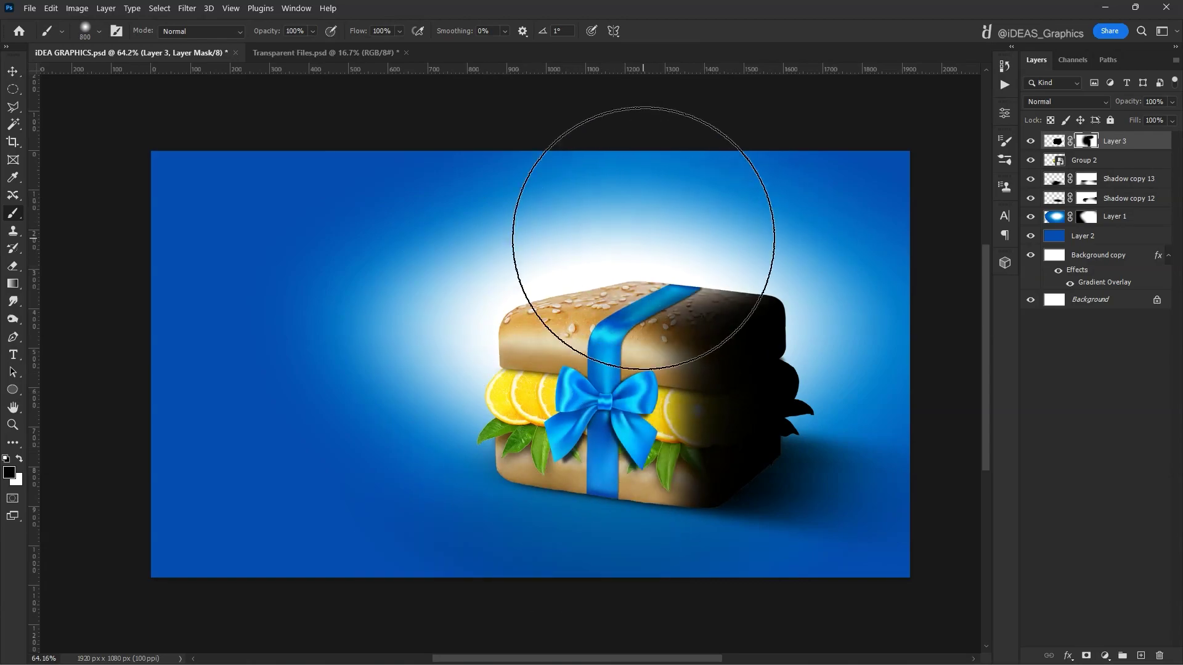
{"action": "left_click_drag", "start_coordinate": [313, 30], "coordinate": [269, 51]}
{"action": "left_click_drag", "start_coordinate": [759, 321], "coordinate": [792, 251]}
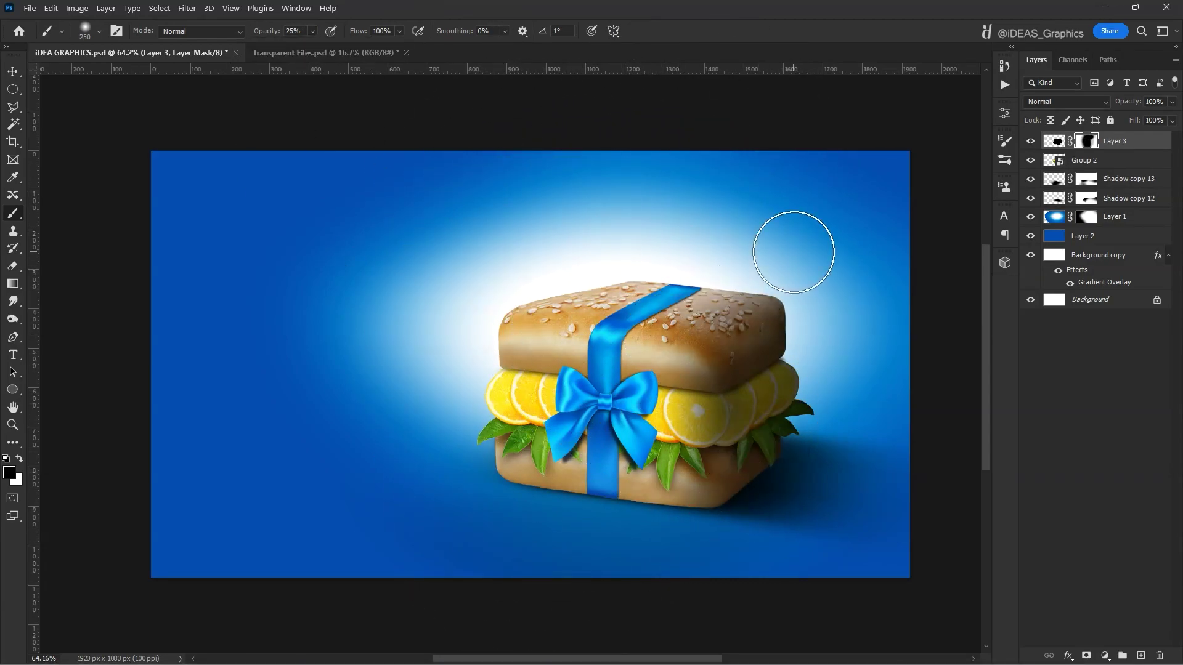
{"action": "key", "text": "bracketleft"}
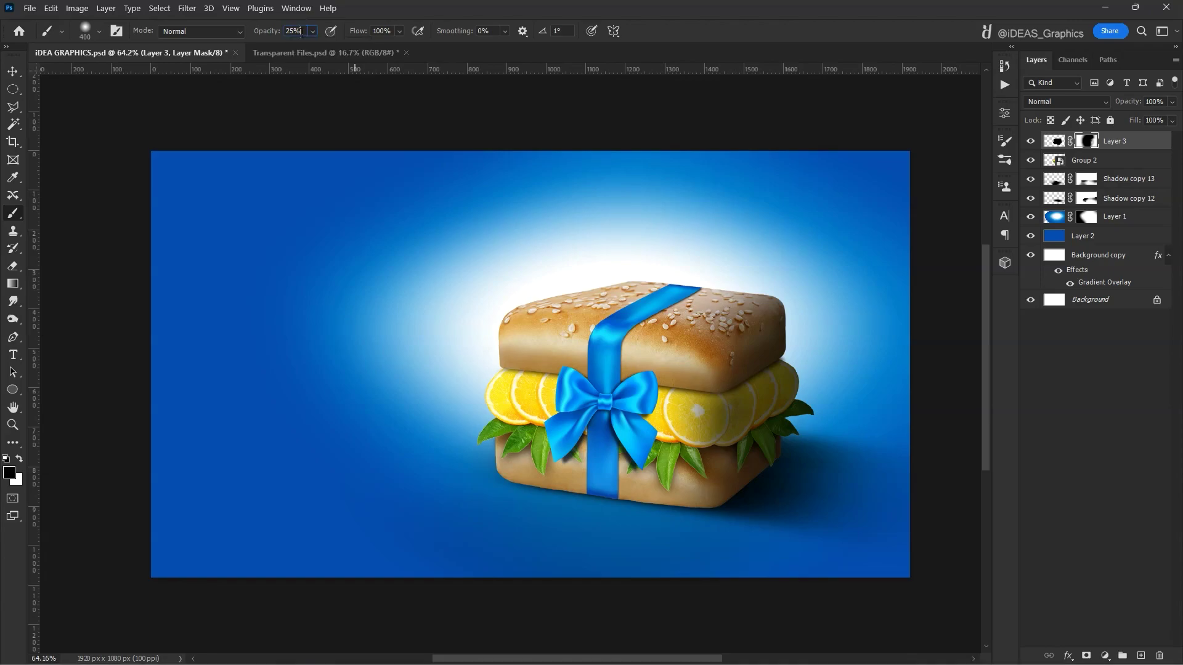
{"action": "type", "text": "15"}
{"action": "key", "text": "Return"}
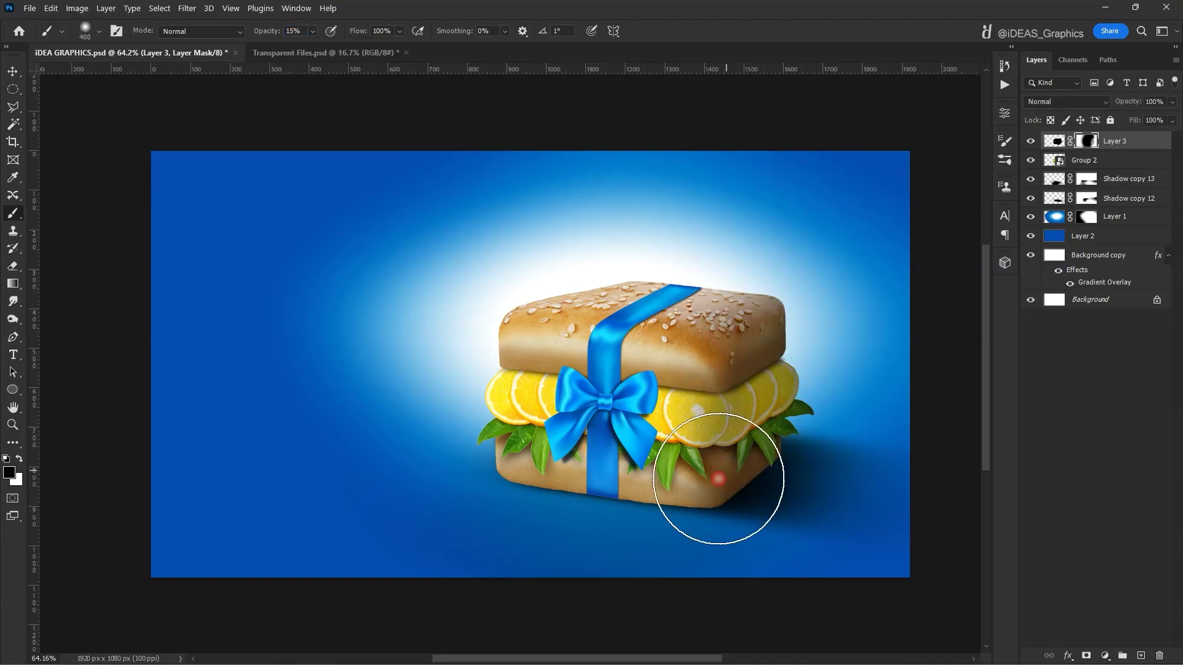
{"action": "left_click", "coordinate": [1030, 141]}
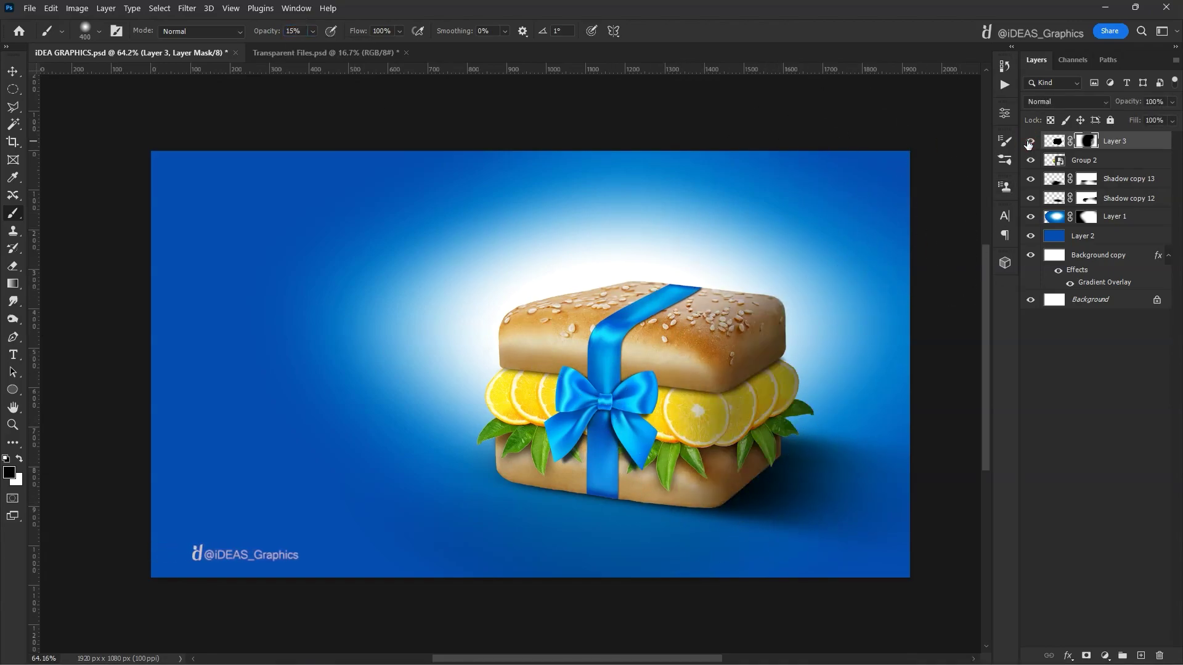
{"action": "key", "text": "ctrl+s"}
Step: Add a Curves adjustment above Group 2, drag the white point left, and clip it
{"action": "key", "text": "v"}
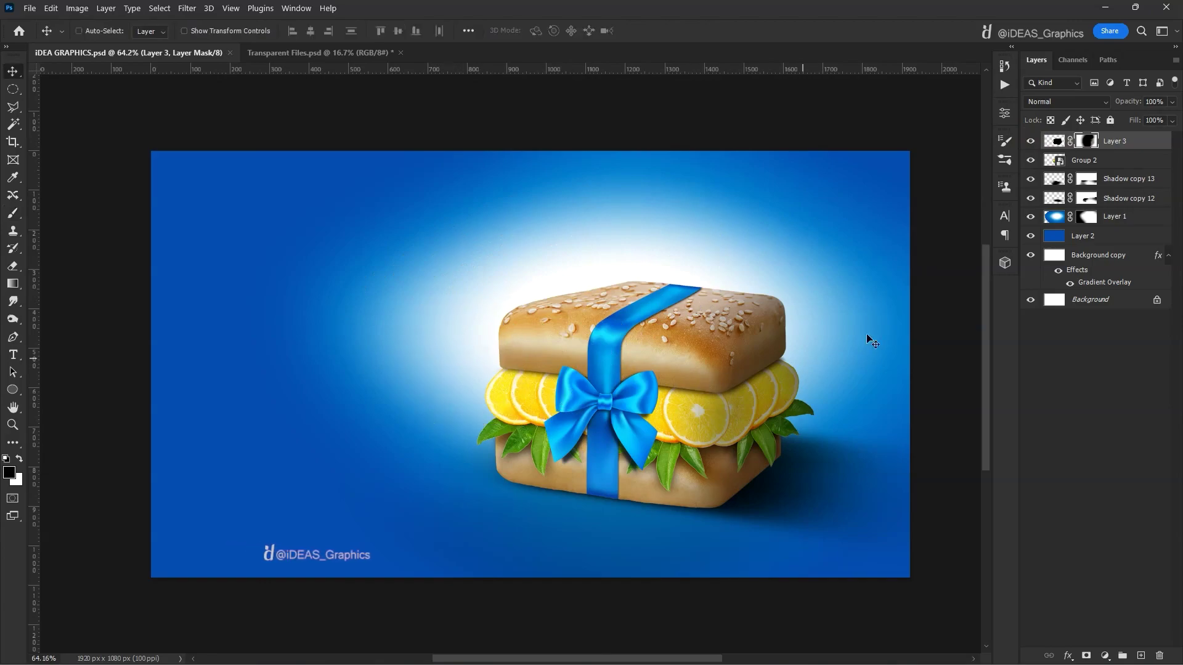
{"action": "left_click", "coordinate": [1110, 167]}
{"action": "left_click", "coordinate": [1104, 656]}
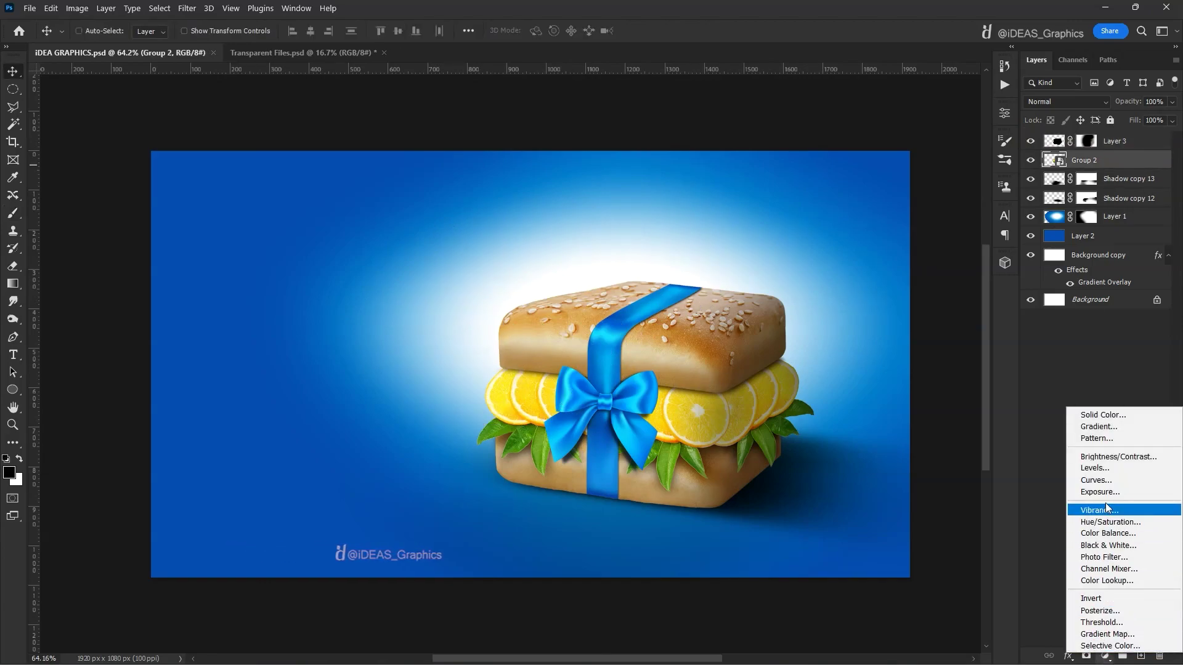
{"action": "left_click", "coordinate": [1104, 480]}
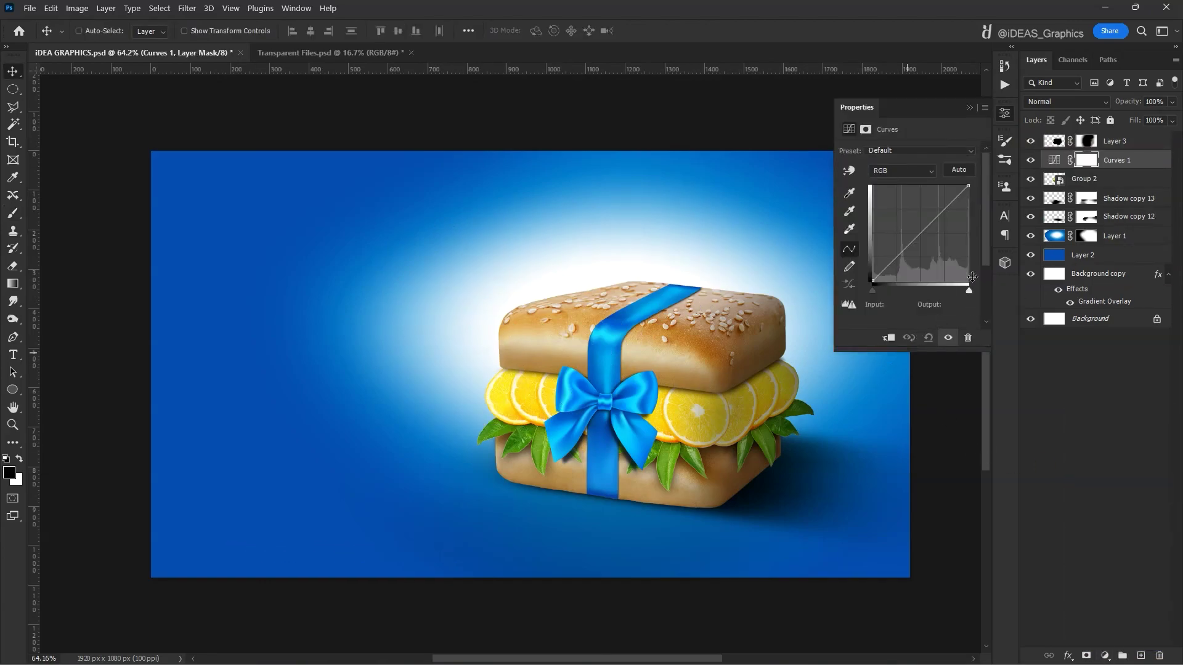
{"action": "scroll", "coordinate": [971, 277], "scroll_direction": "down", "scroll_amount": 2}
{"action": "mouse_move", "coordinate": [968, 249]}
{"action": "left_mouse_down"}
{"action": "mouse_move", "coordinate": [941, 249]}
{"action": "mouse_move", "coordinate": [951, 249]}
{"action": "left_mouse_up"}
{"action": "scroll", "coordinate": [983, 197], "scroll_direction": "up", "scroll_amount": 2}
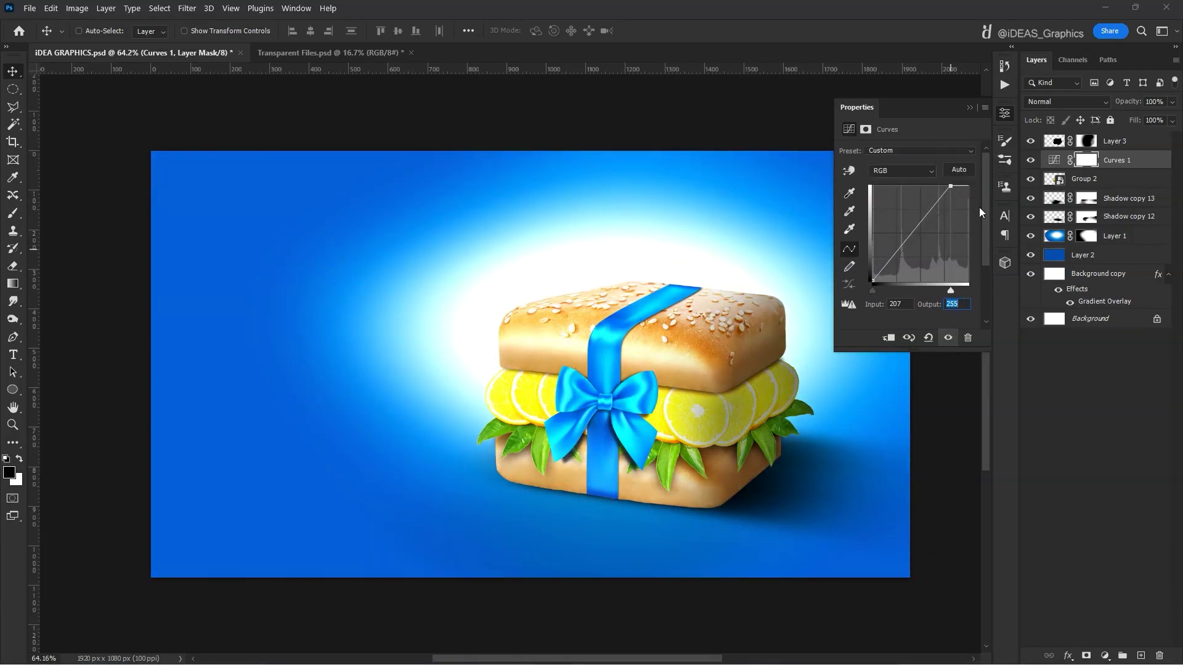
{"action": "left_click_drag", "start_coordinate": [951, 186], "coordinate": [935, 185]}
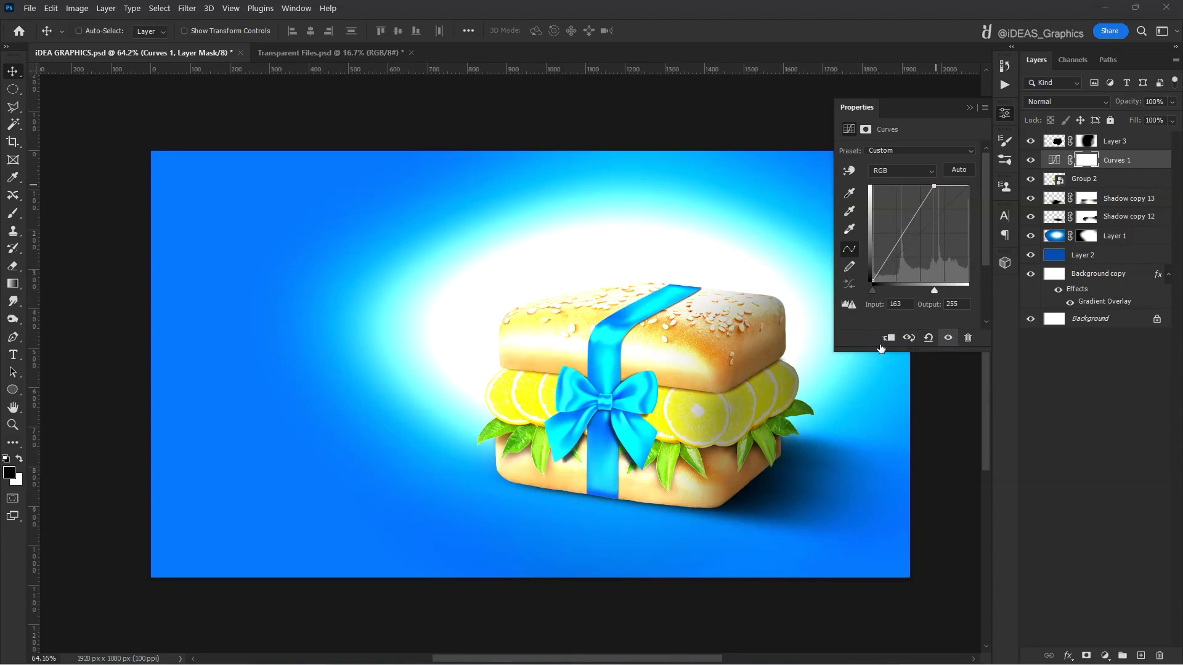
{"action": "left_click", "coordinate": [888, 338]}
{"action": "left_click", "coordinate": [1100, 162]}
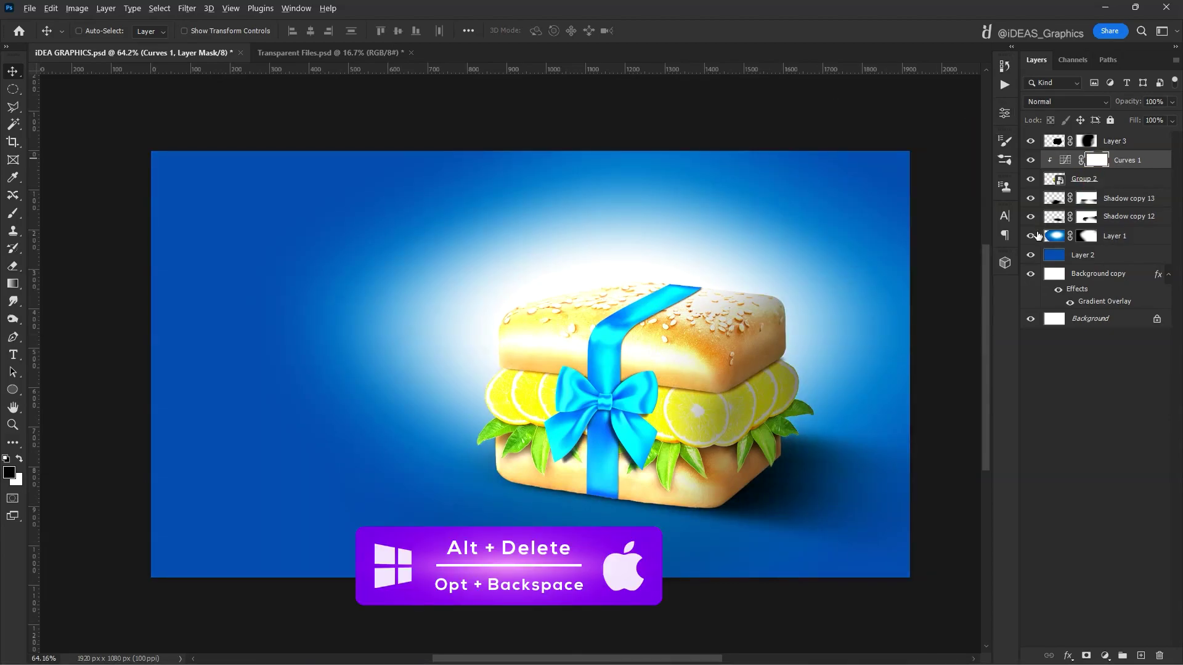
Step: Fill the Curves mask black to hide the brightening and switch to the Pen tool
{"action": "key", "text": "alt+Delete"}
{"action": "key", "text": "p"}
{"action": "scroll", "coordinate": [376, 424], "scroll_direction": "up", "scroll_amount": 5}
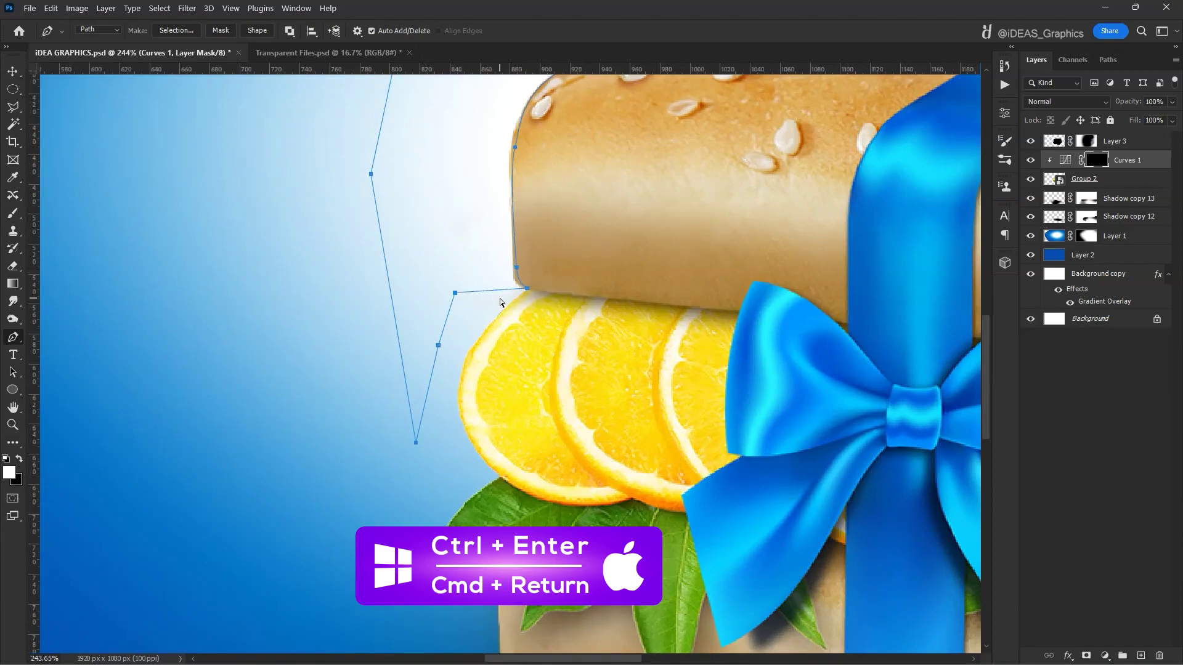
Step: Turn the bun path into a 0.6 px feathered selection, fill the mask white, and deselect
{"action": "key", "text": "ctrl+Return"}
{"action": "right_click", "coordinate": [543, 196]}
{"action": "left_click", "coordinate": [593, 228]}
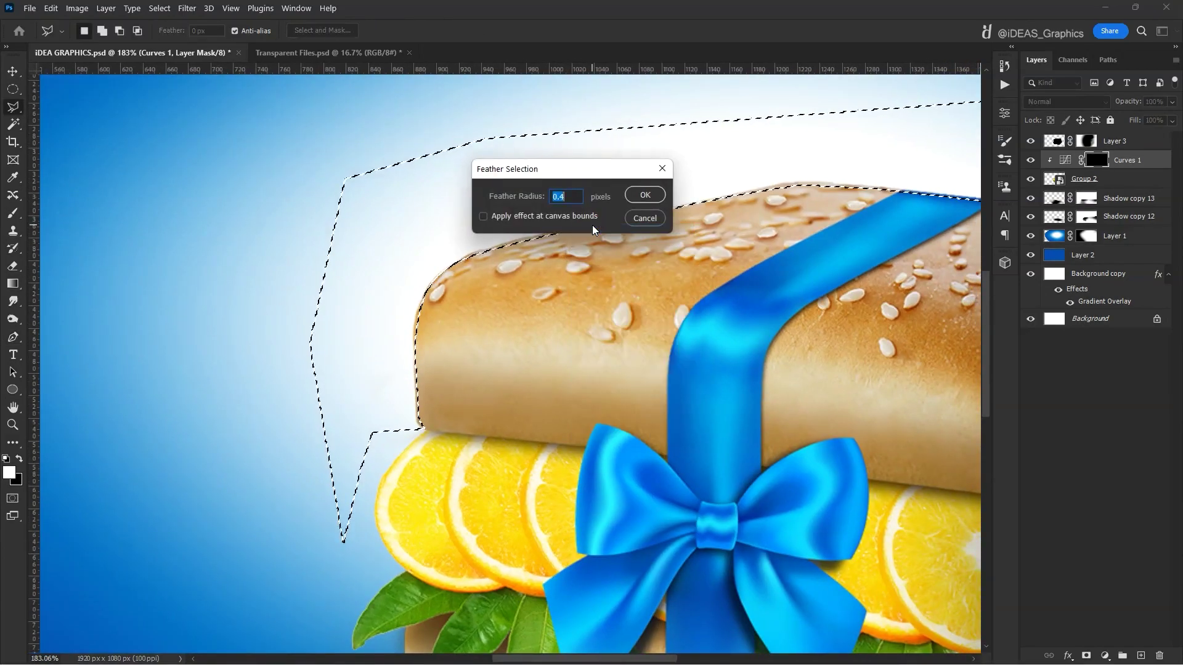
{"action": "key", "text": "Return"}
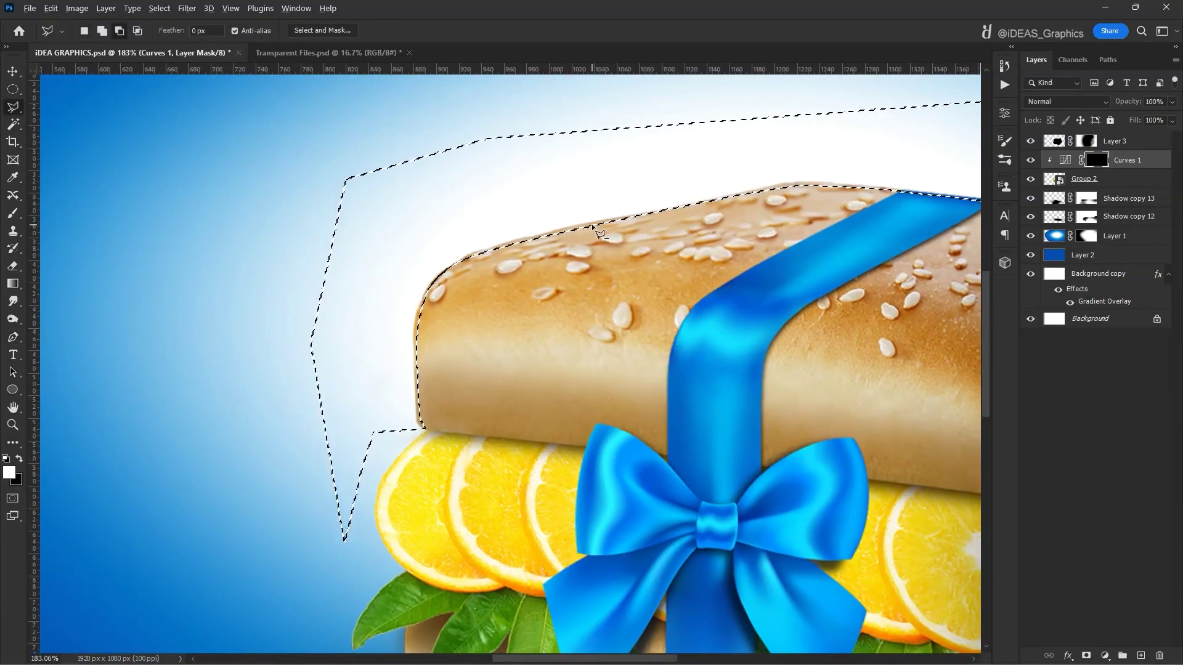
{"action": "right_click", "coordinate": [586, 191]}
{"action": "left_click", "coordinate": [598, 225]}
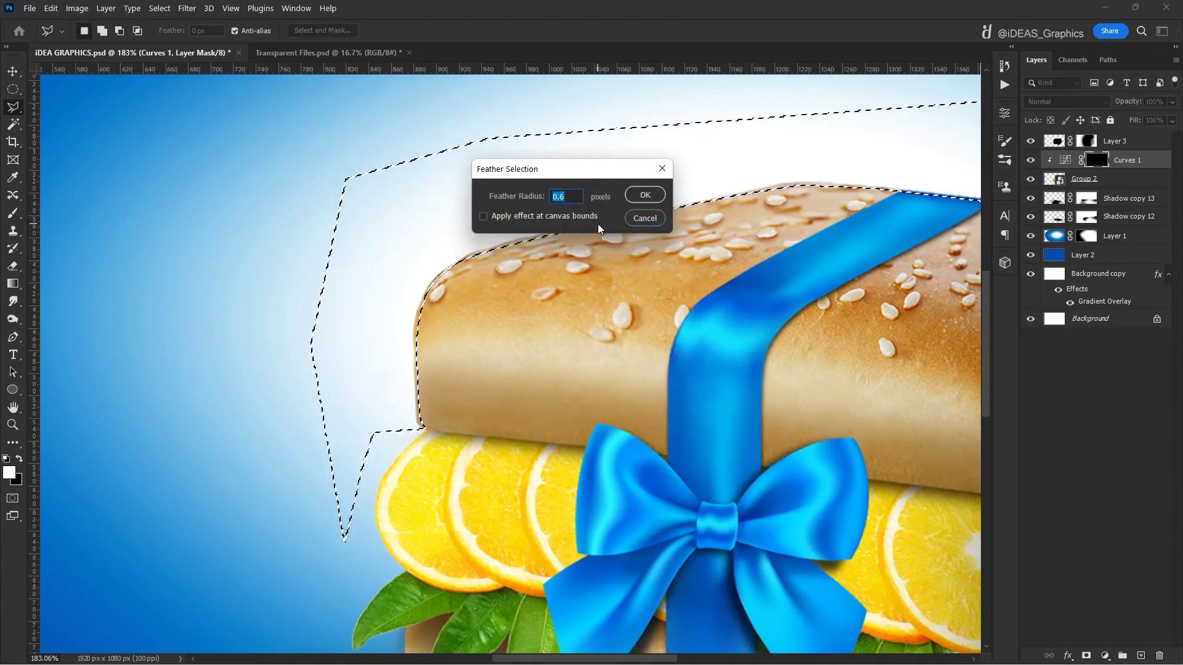
{"action": "key", "text": "Return"}
{"action": "key", "text": "alt+Delete"}
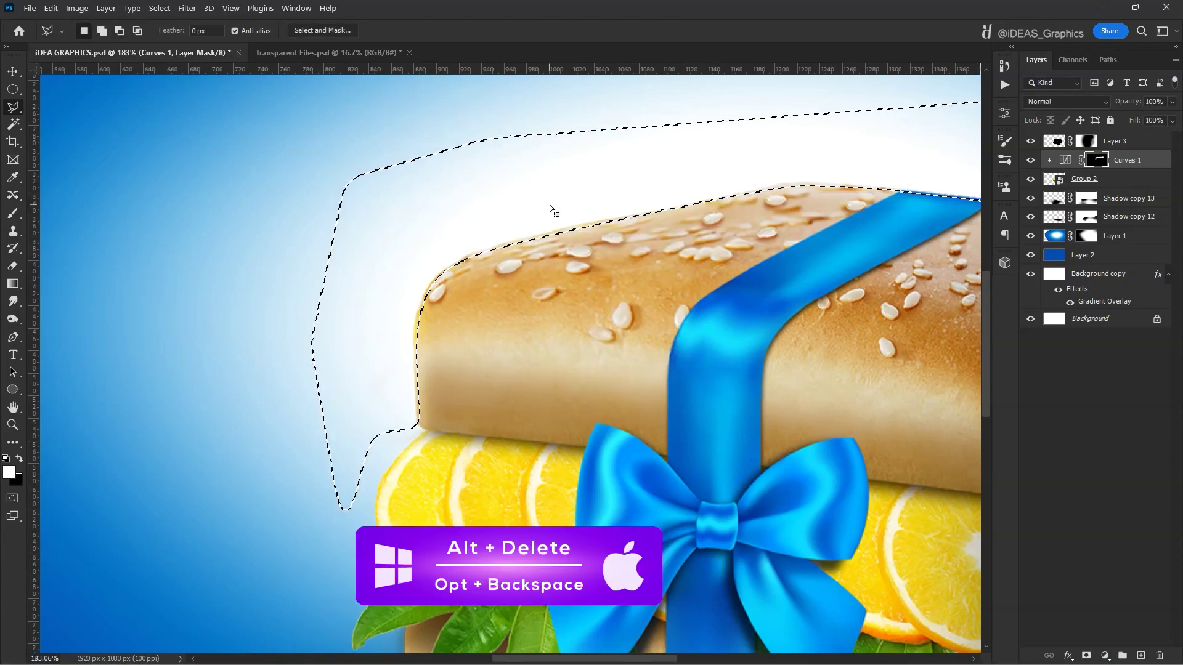
{"action": "key", "text": "ctrl+d"}
Step: Set a smaller brush at 72% opacity, then switch to the Transparent Files document
{"action": "scroll", "coordinate": [550, 204], "scroll_direction": "down", "scroll_amount": 5}
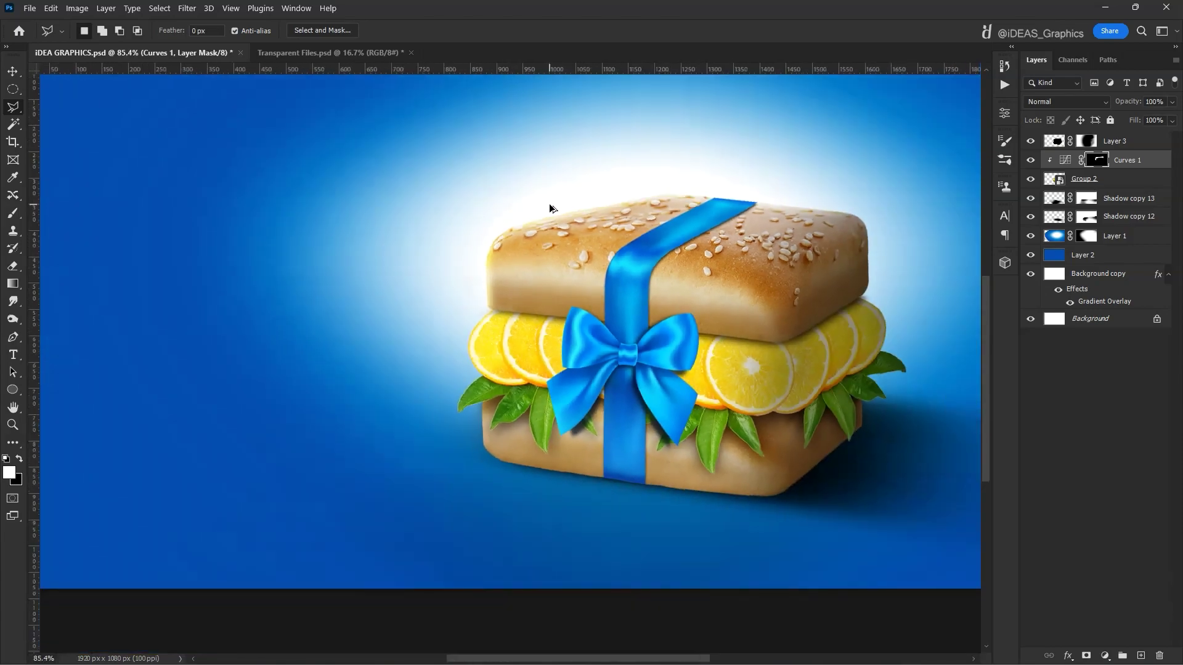
{"action": "scroll", "coordinate": [549, 203], "scroll_direction": "up", "scroll_amount": 4}
{"action": "key", "text": "b"}
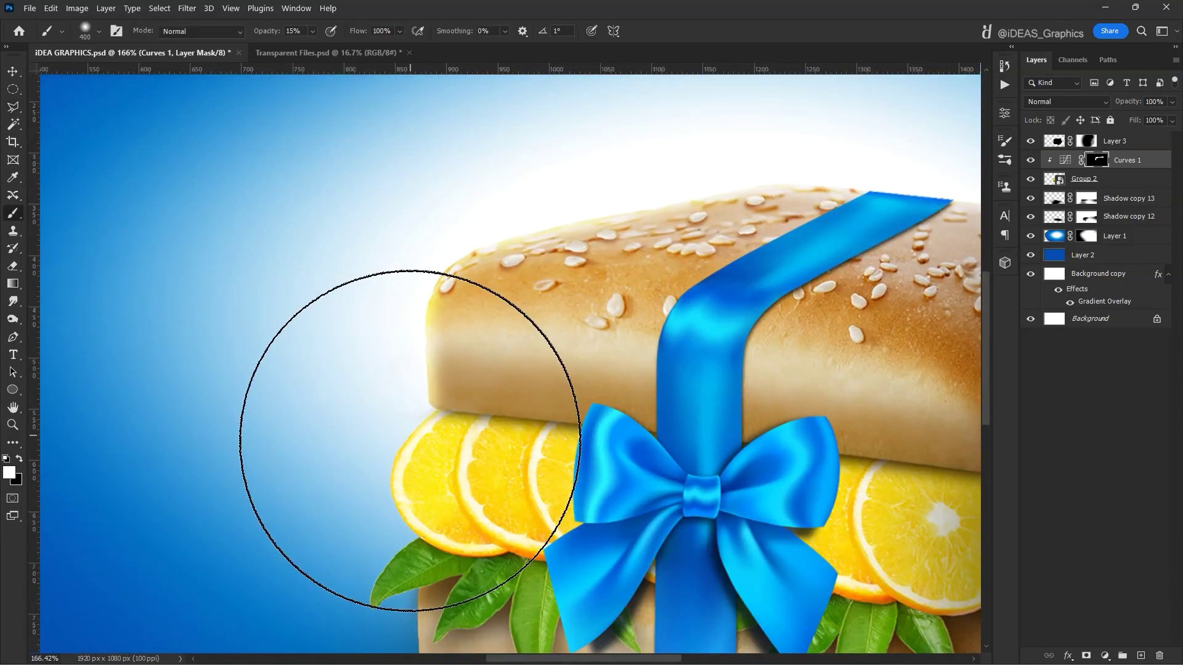
{"action": "scroll", "coordinate": [404, 312], "scroll_direction": "up", "scroll_amount": 2}
{"action": "key", "text": "7"}
{"action": "key", "text": "2"}
{"action": "key", "text": "bracketleft"}
{"action": "key", "text": "bracketleft"}
{"action": "key", "text": "bracketleft"}
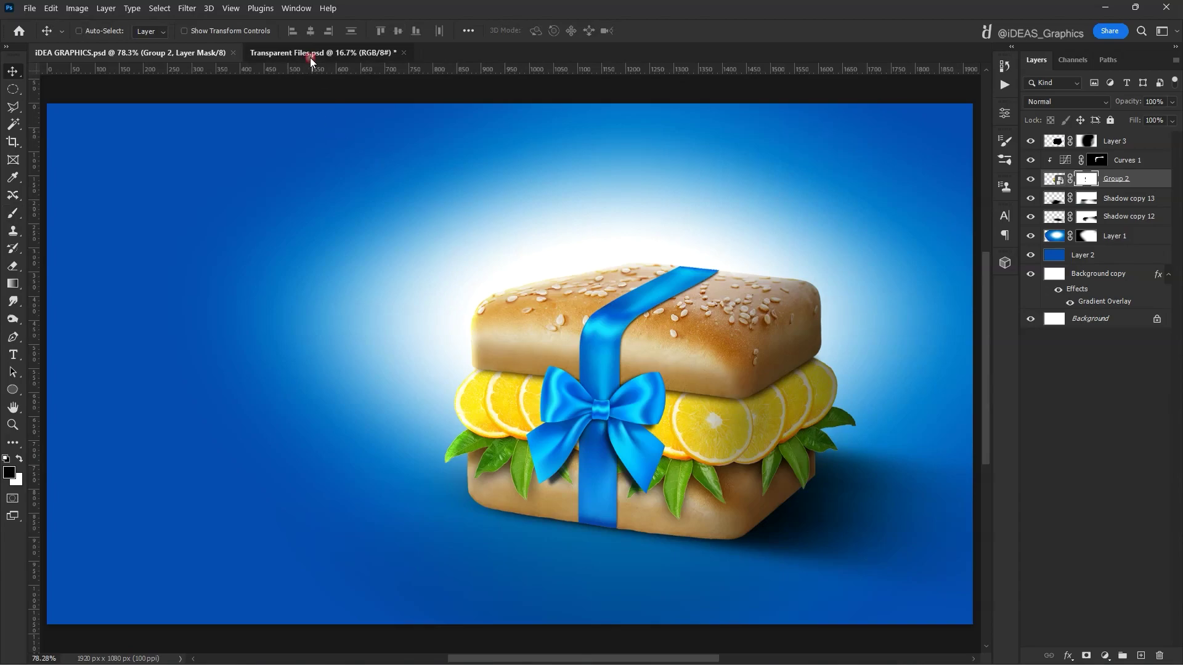
{"action": "left_click", "coordinate": [311, 54]}
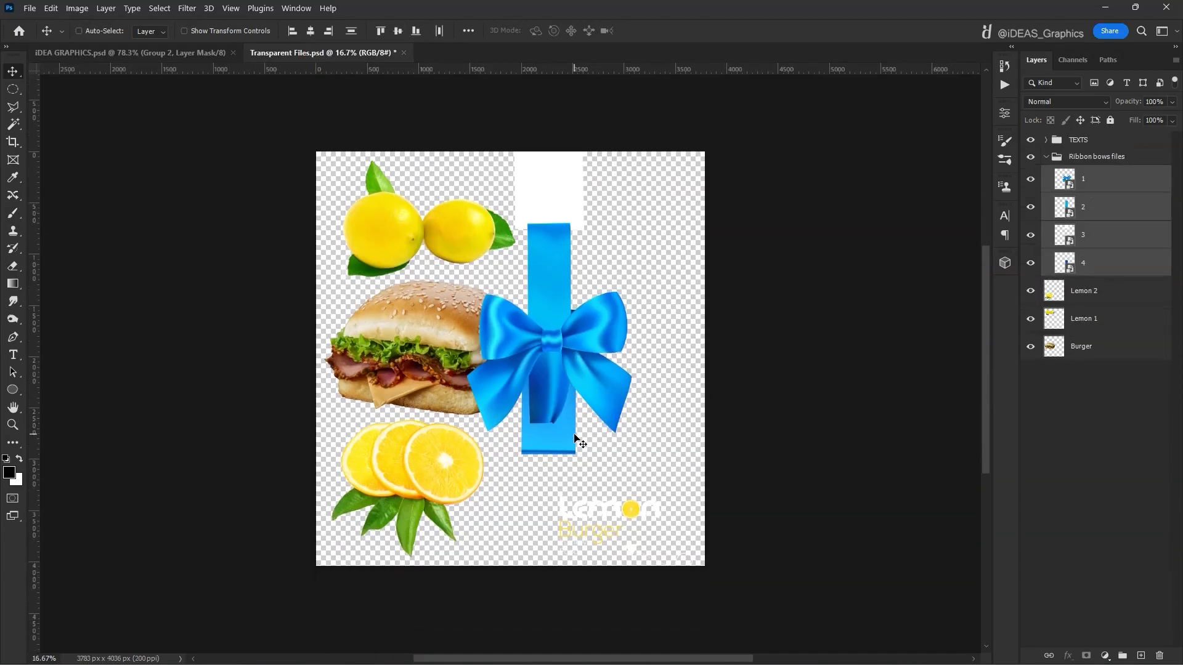
Step: Drag the TEXTS group into the burger composite and re-clip Curves 1 below it onto Group 2
{"action": "scroll", "coordinate": [646, 491], "scroll_direction": "up", "scroll_amount": 2}
{"action": "left_click", "coordinate": [1084, 140]}
{"action": "mouse_move", "coordinate": [647, 496]}
{"action": "left_mouse_down"}
{"action": "mouse_move", "coordinate": [135, 52]}
{"action": "mouse_move", "coordinate": [552, 306]}
{"action": "mouse_move", "coordinate": [610, 297]}
{"action": "left_mouse_up"}
{"action": "left_click", "coordinate": [1118, 162]}
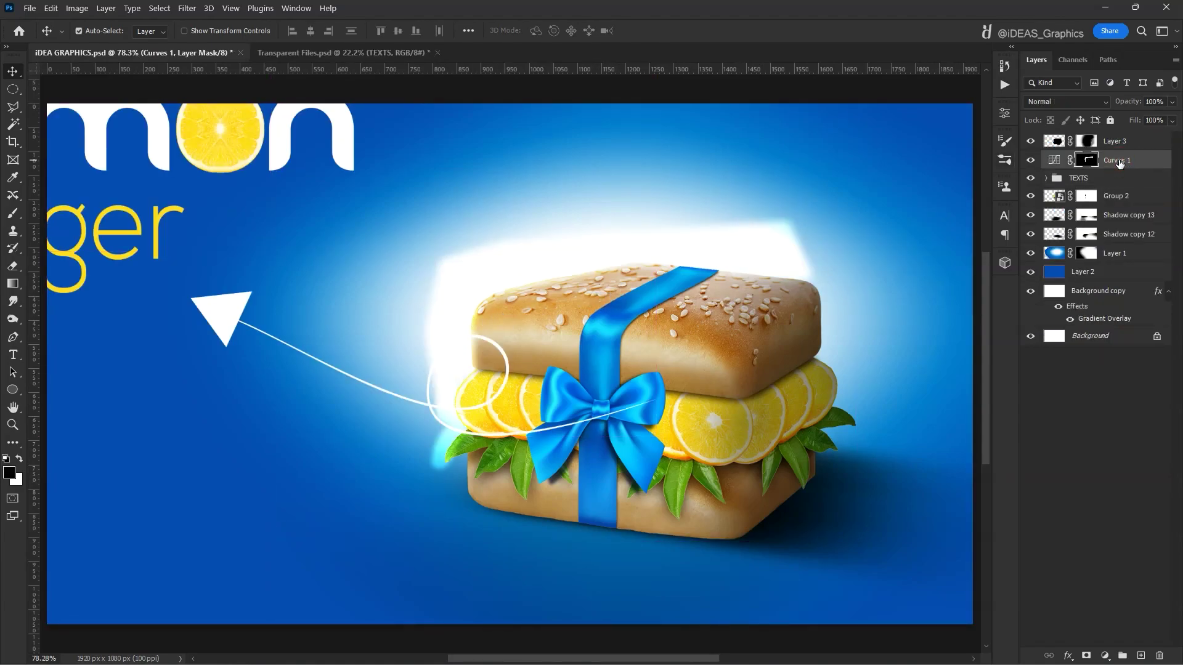
{"action": "left_click_drag", "start_coordinate": [1119, 163], "coordinate": [1112, 185]}
{"action": "left_click", "coordinate": [1110, 184], "text": "alt"}
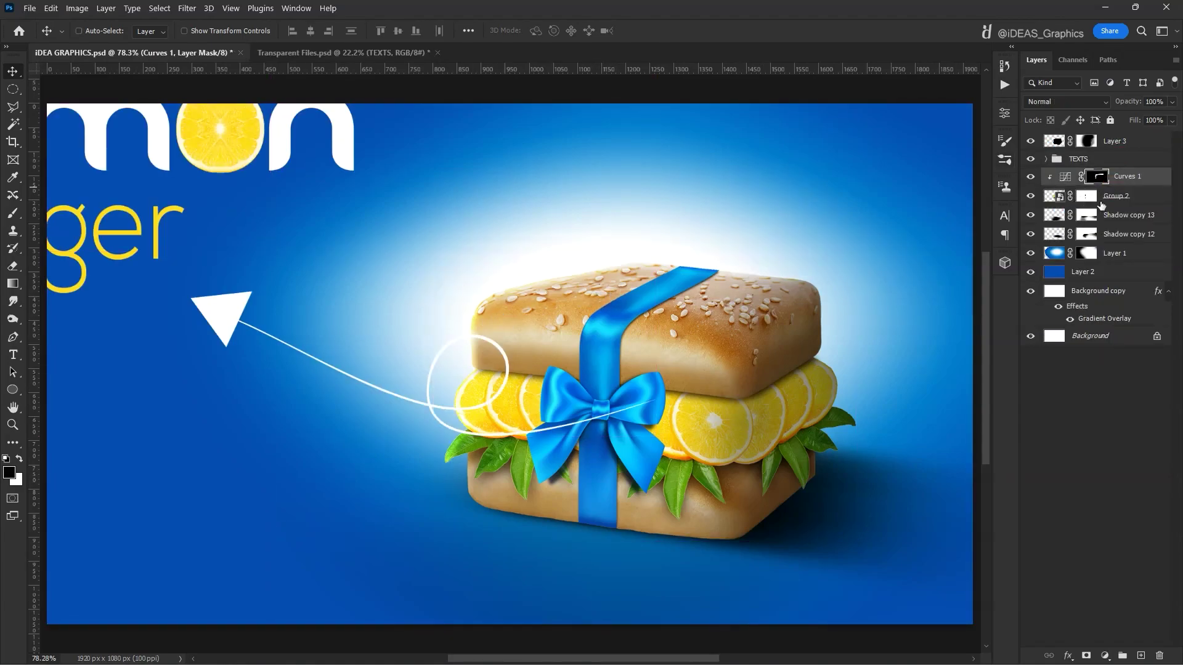
Step: Scale the TEXTS title group down into the upper-left corner
{"action": "left_click", "coordinate": [1106, 162]}
{"action": "key", "text": "ctrl+t"}
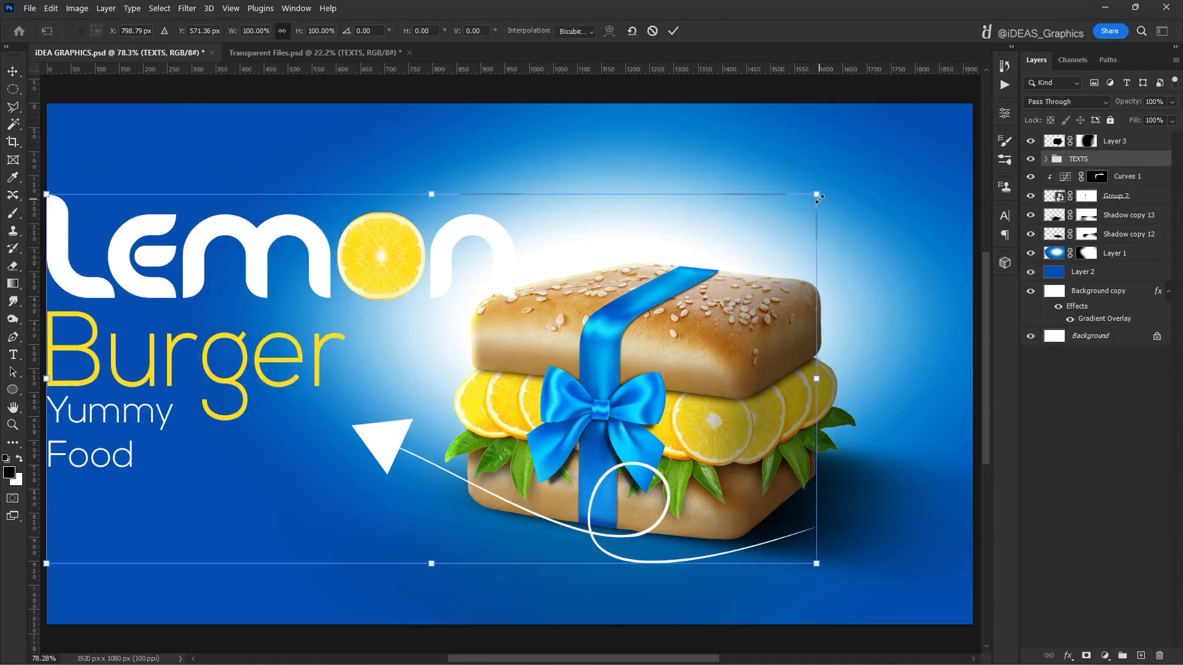
{"action": "left_click_drag", "start_coordinate": [819, 563], "coordinate": [576, 387]}
{"action": "key", "text": "Return"}
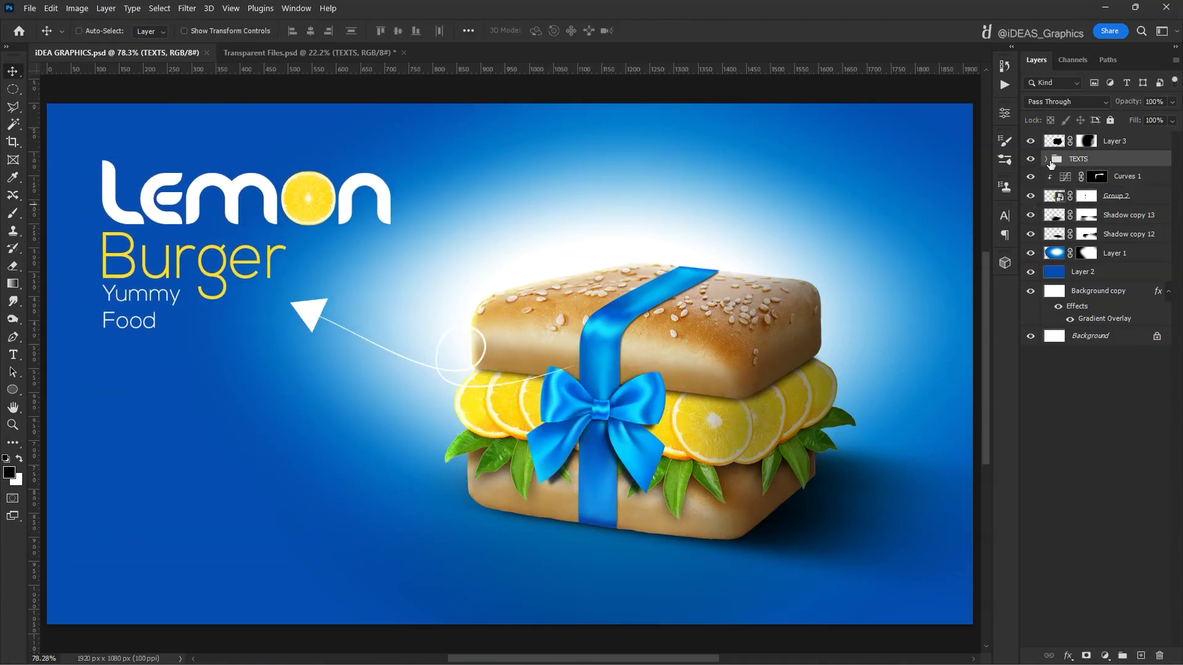
Step: Reposition the swirl arrow graphic left and down beside the title
{"action": "left_click", "coordinate": [449, 351], "text": "ctrl"}
{"action": "left_click_drag", "start_coordinate": [404, 314], "coordinate": [279, 373]}
{"action": "key", "text": "ctrl+minus"}
{"action": "key", "text": "ctrl+minus"}
{"action": "key", "text": "ctrl+minus"}
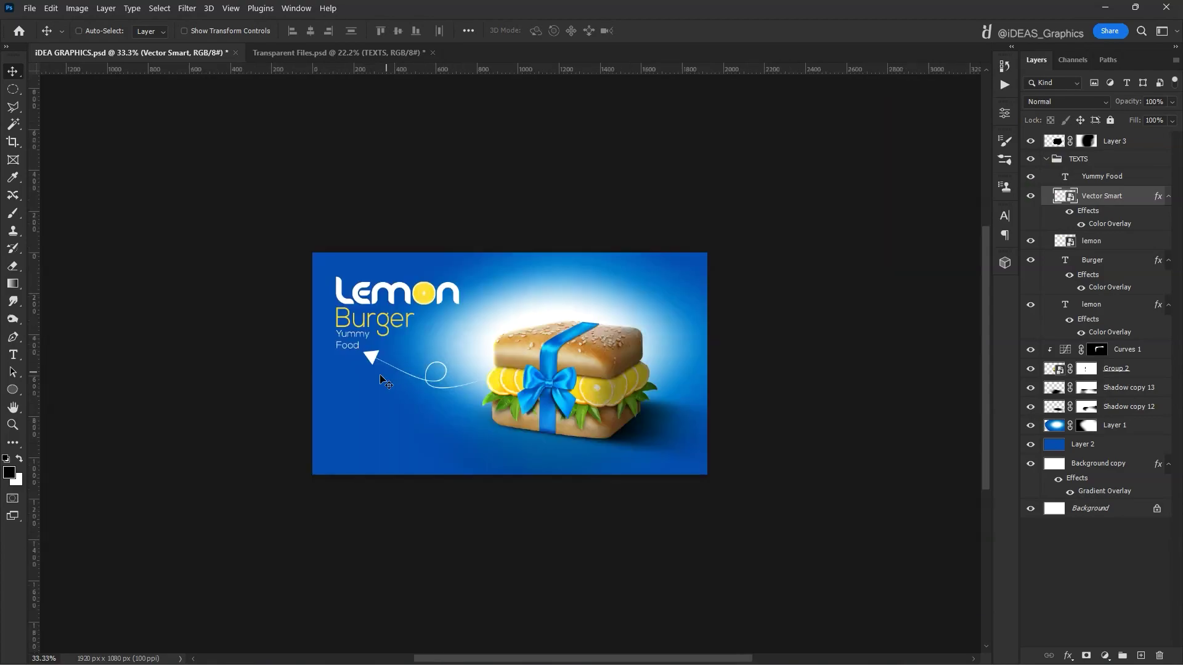
{"action": "left_click_drag", "start_coordinate": [396, 350], "coordinate": [389, 354]}
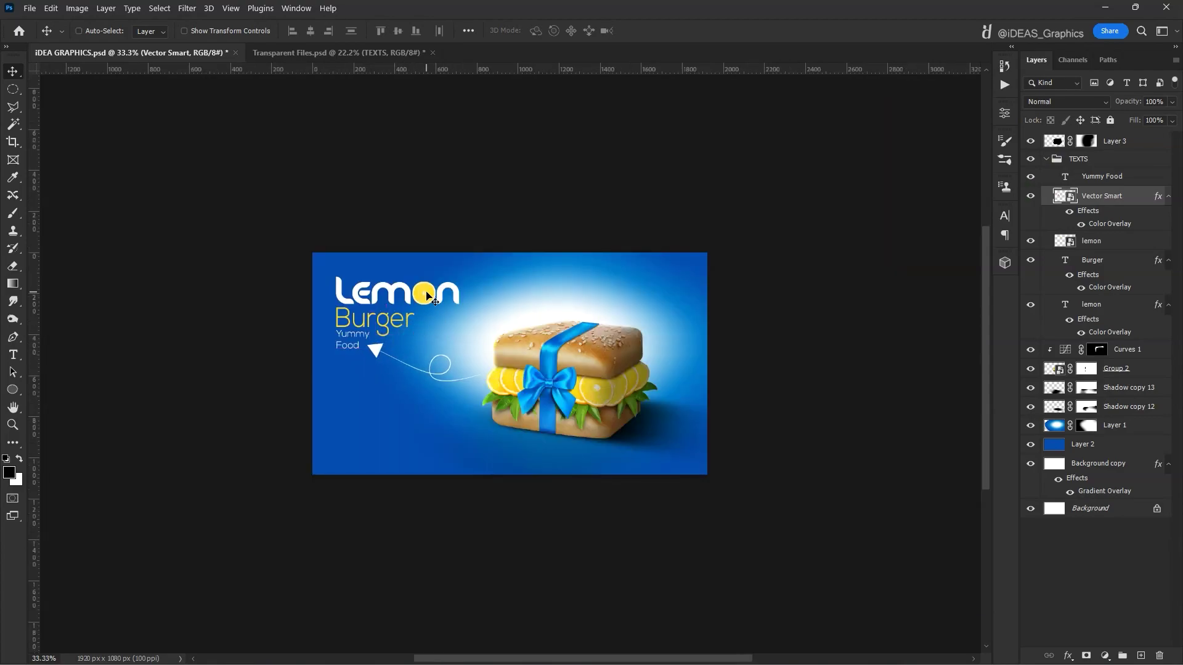
{"action": "key", "text": "ctrl+plus"}
{"action": "key", "text": "ctrl+plus"}
Step: Type a smaller two-line credit 'iDEA Graphics' / 'Design' below the burger
{"action": "key", "text": "t"}
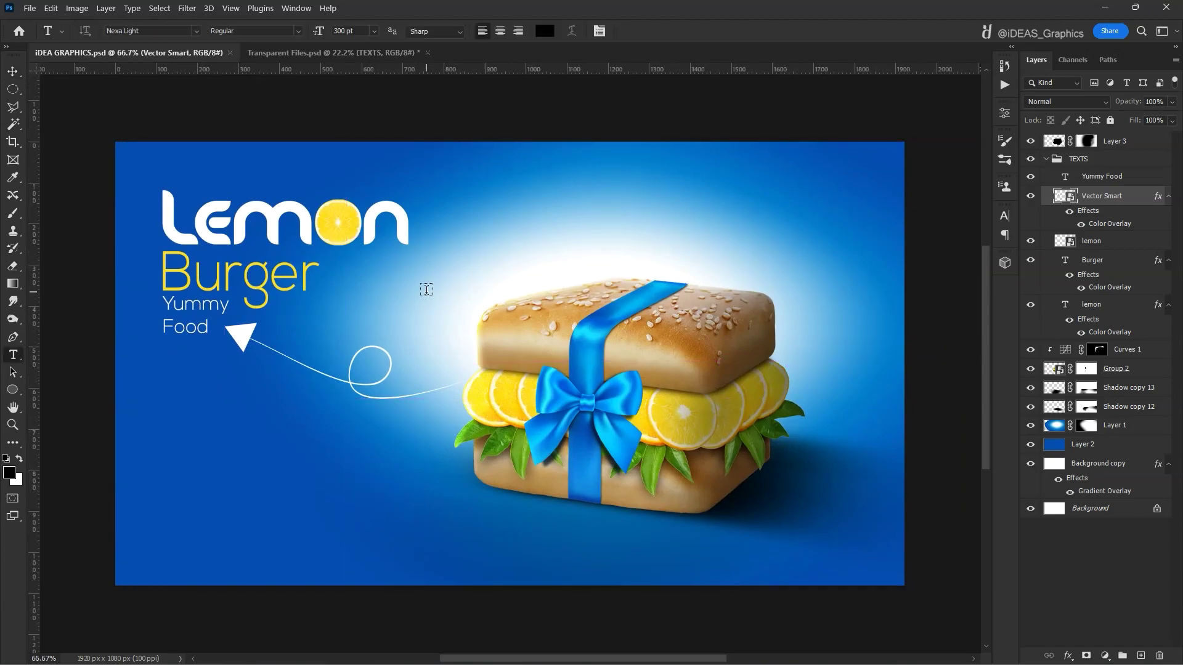
{"action": "left_click", "coordinate": [336, 512]}
{"action": "type", "text": "iDEA G"}
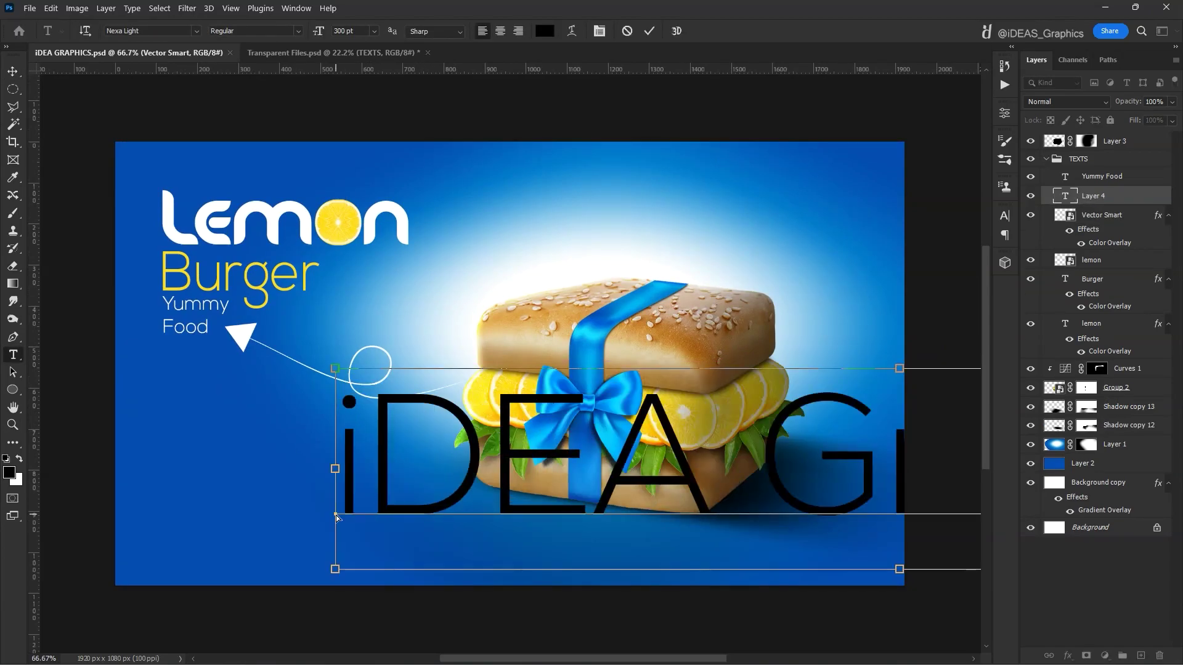
{"action": "type", "text": "raphics"}
{"action": "key", "text": "ctrl+a"}
{"action": "key", "text": "ctrl+alt+shift+comma"}
{"action": "key", "text": "ctrl+alt+shift+comma"}
{"action": "key", "text": "ctrl+alt+shift+comma"}
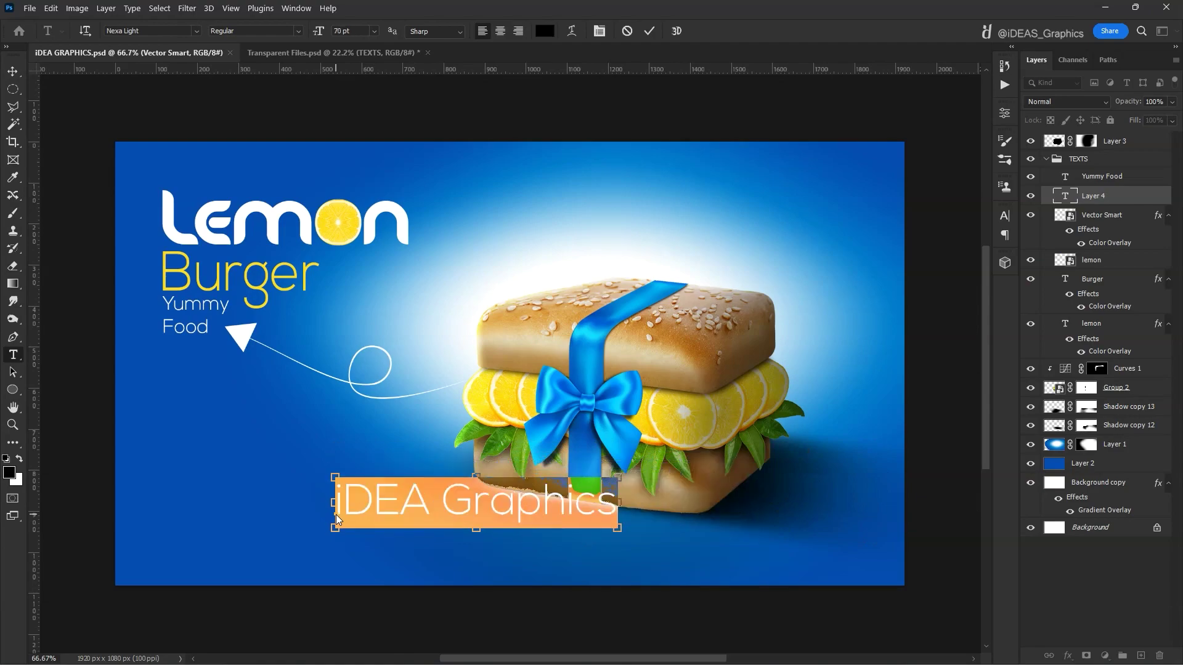
{"action": "key", "text": "ctrl+alt+shift+comma"}
{"action": "key", "text": "ctrl+alt+shift+comma"}
{"action": "key", "text": "ctrl+alt+shift+comma"}
{"action": "key", "text": "End"}
{"action": "key", "text": "Return"}
{"action": "type", "text": "D"}
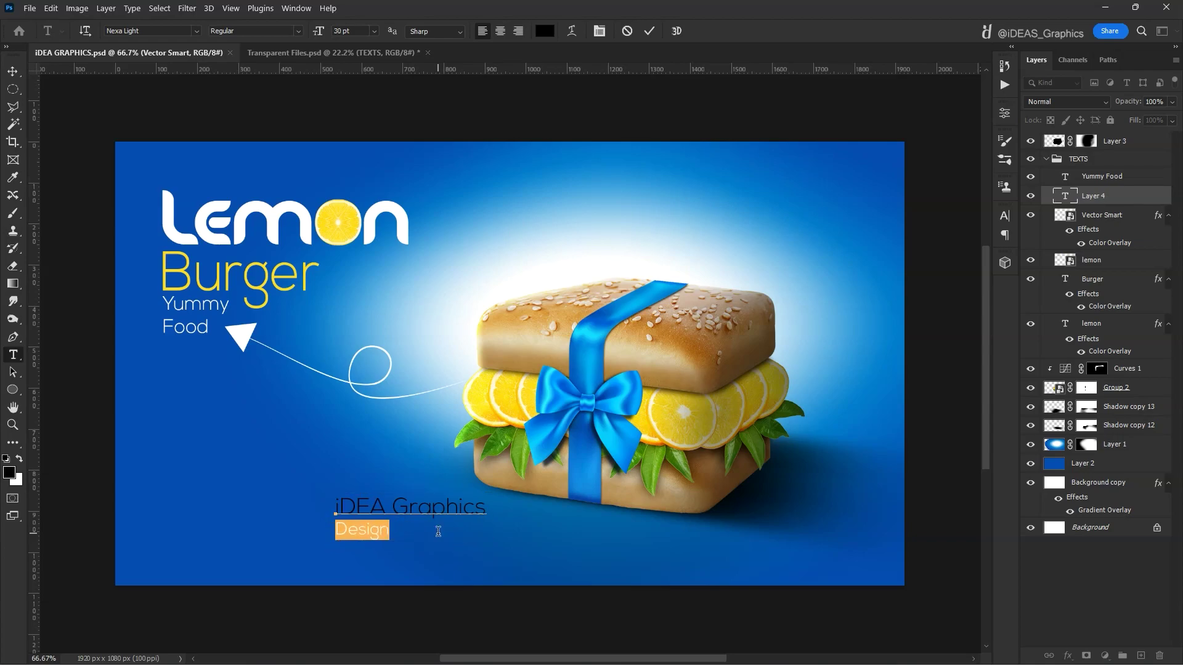
{"action": "left_click", "coordinate": [13, 72]}
Step: Move the credit text to the lower-left corner and scale it down
{"action": "left_click_drag", "start_coordinate": [429, 509], "coordinate": [258, 525]}
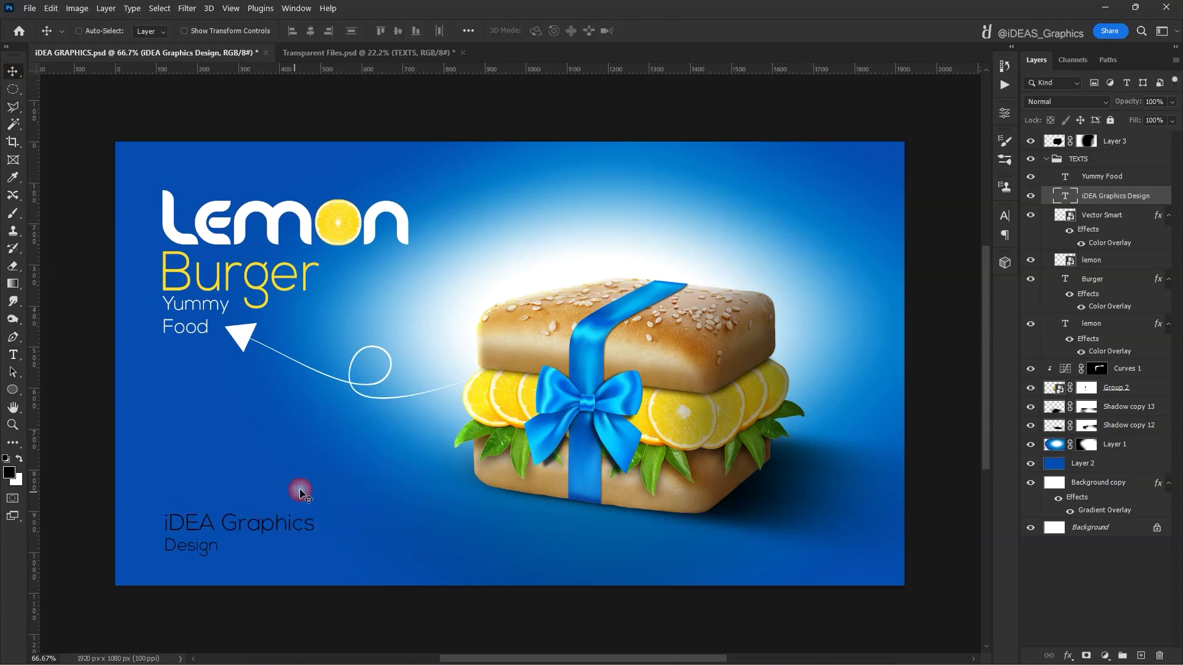
{"action": "key", "text": "i"}
{"action": "key", "text": "ctrl+t"}
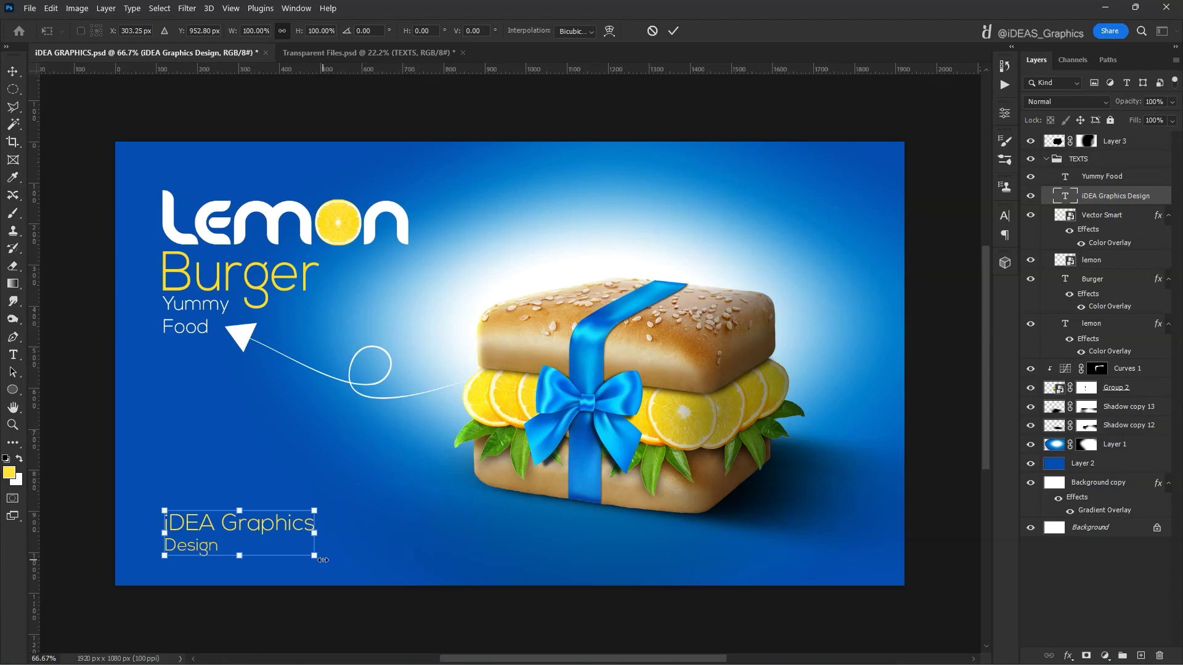
{"action": "left_click_drag", "start_coordinate": [314, 557], "coordinate": [260, 540]}
{"action": "key", "text": "Return"}
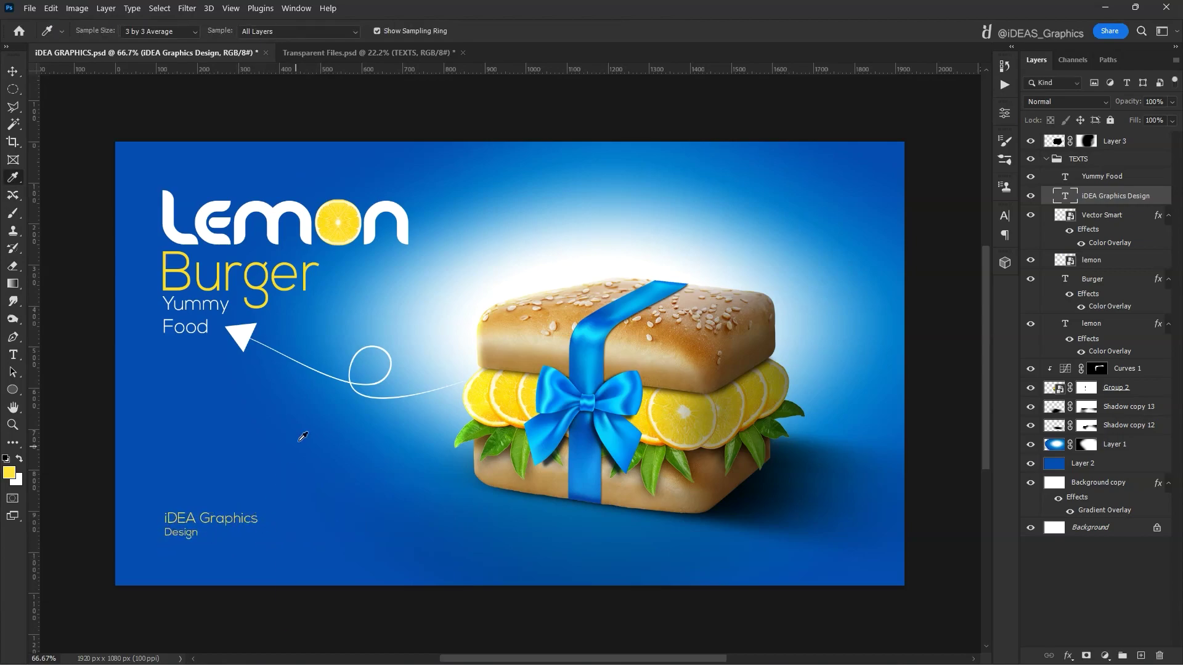
{"action": "key", "text": "v"}
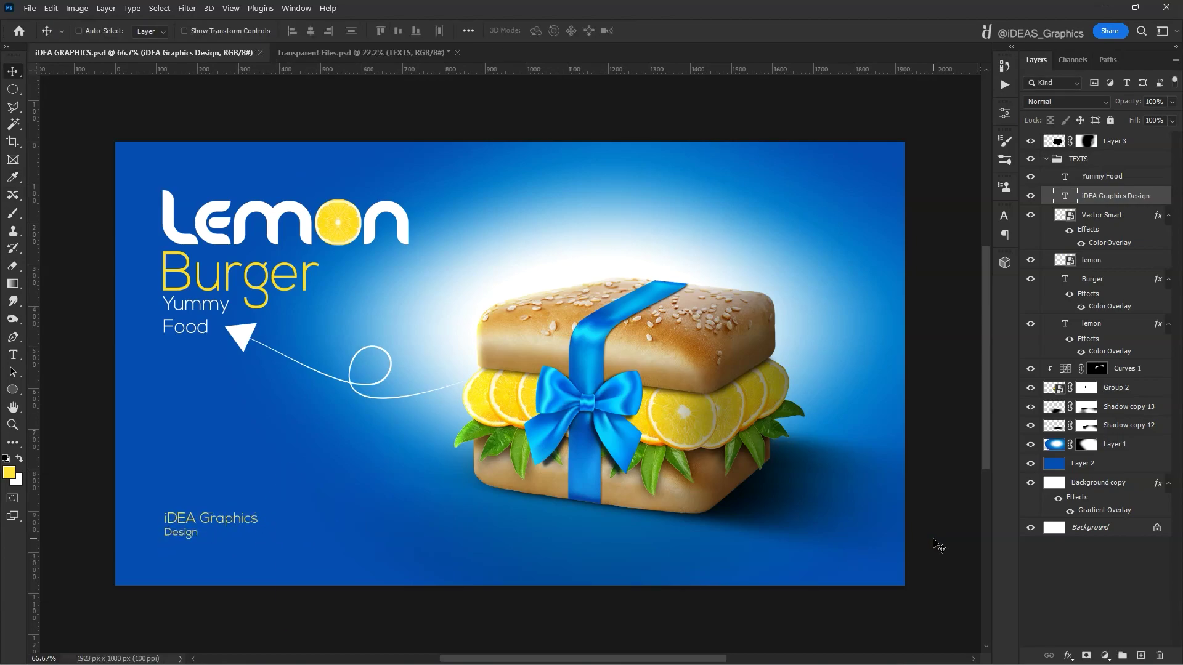